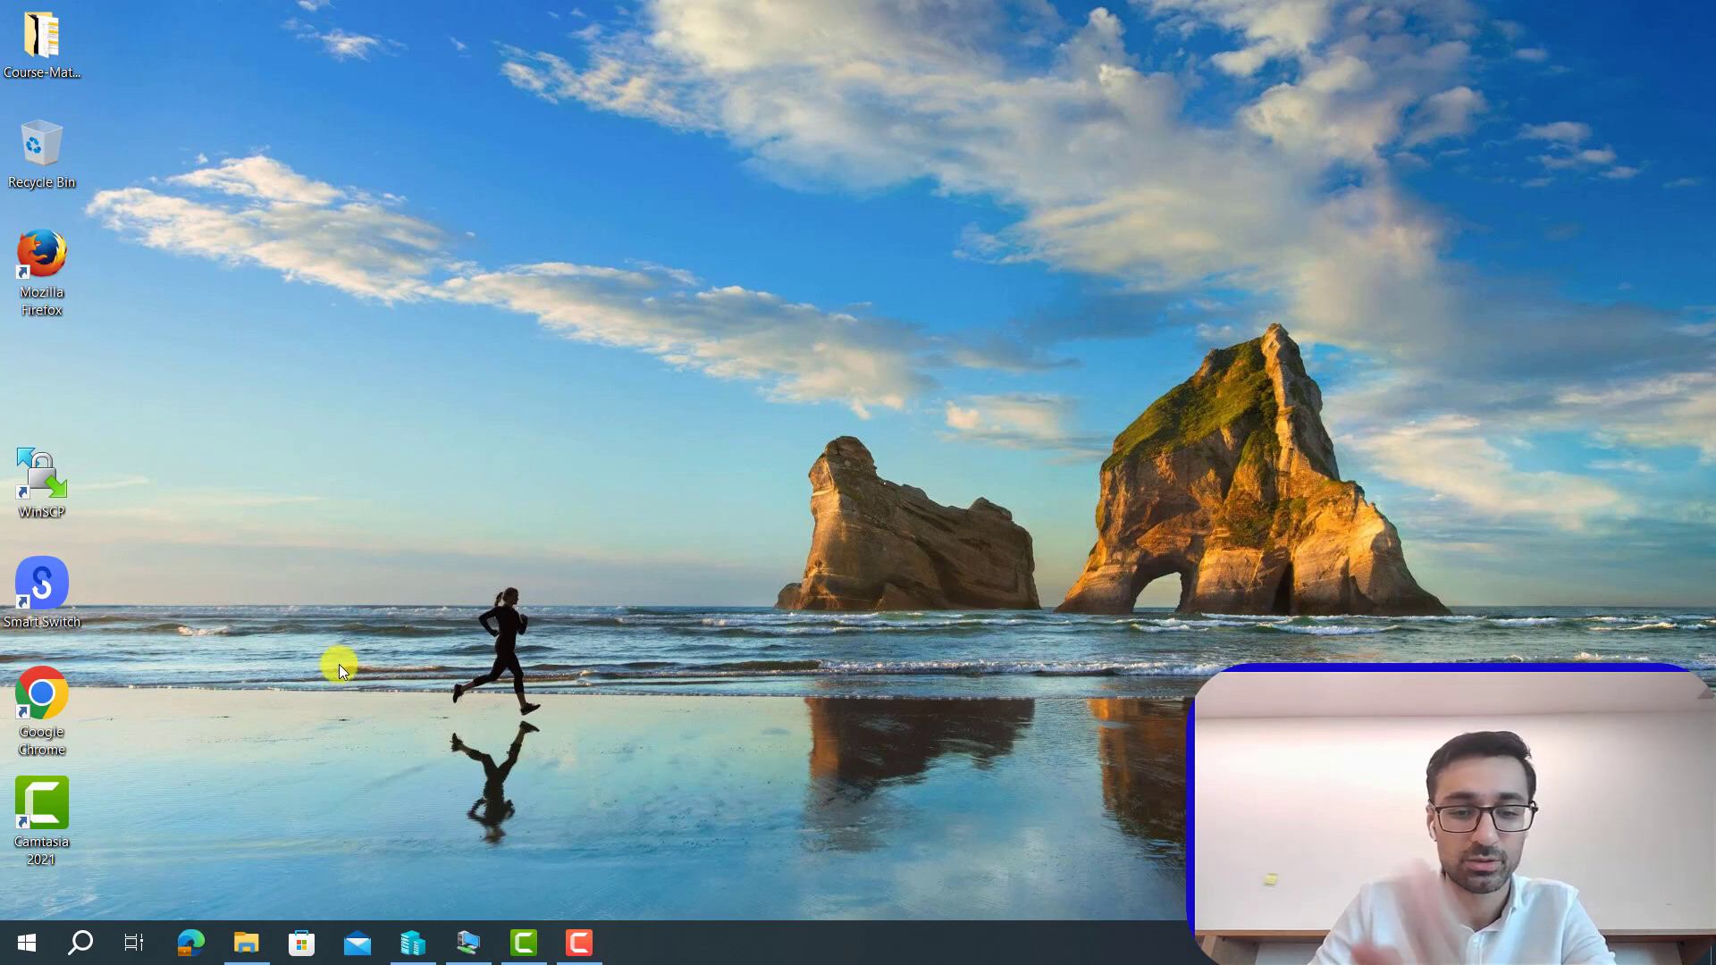
Switch through Hyper-V Manager to the VM1AD connection and try full screen mode, returning to the windowed view.
click(413, 943)
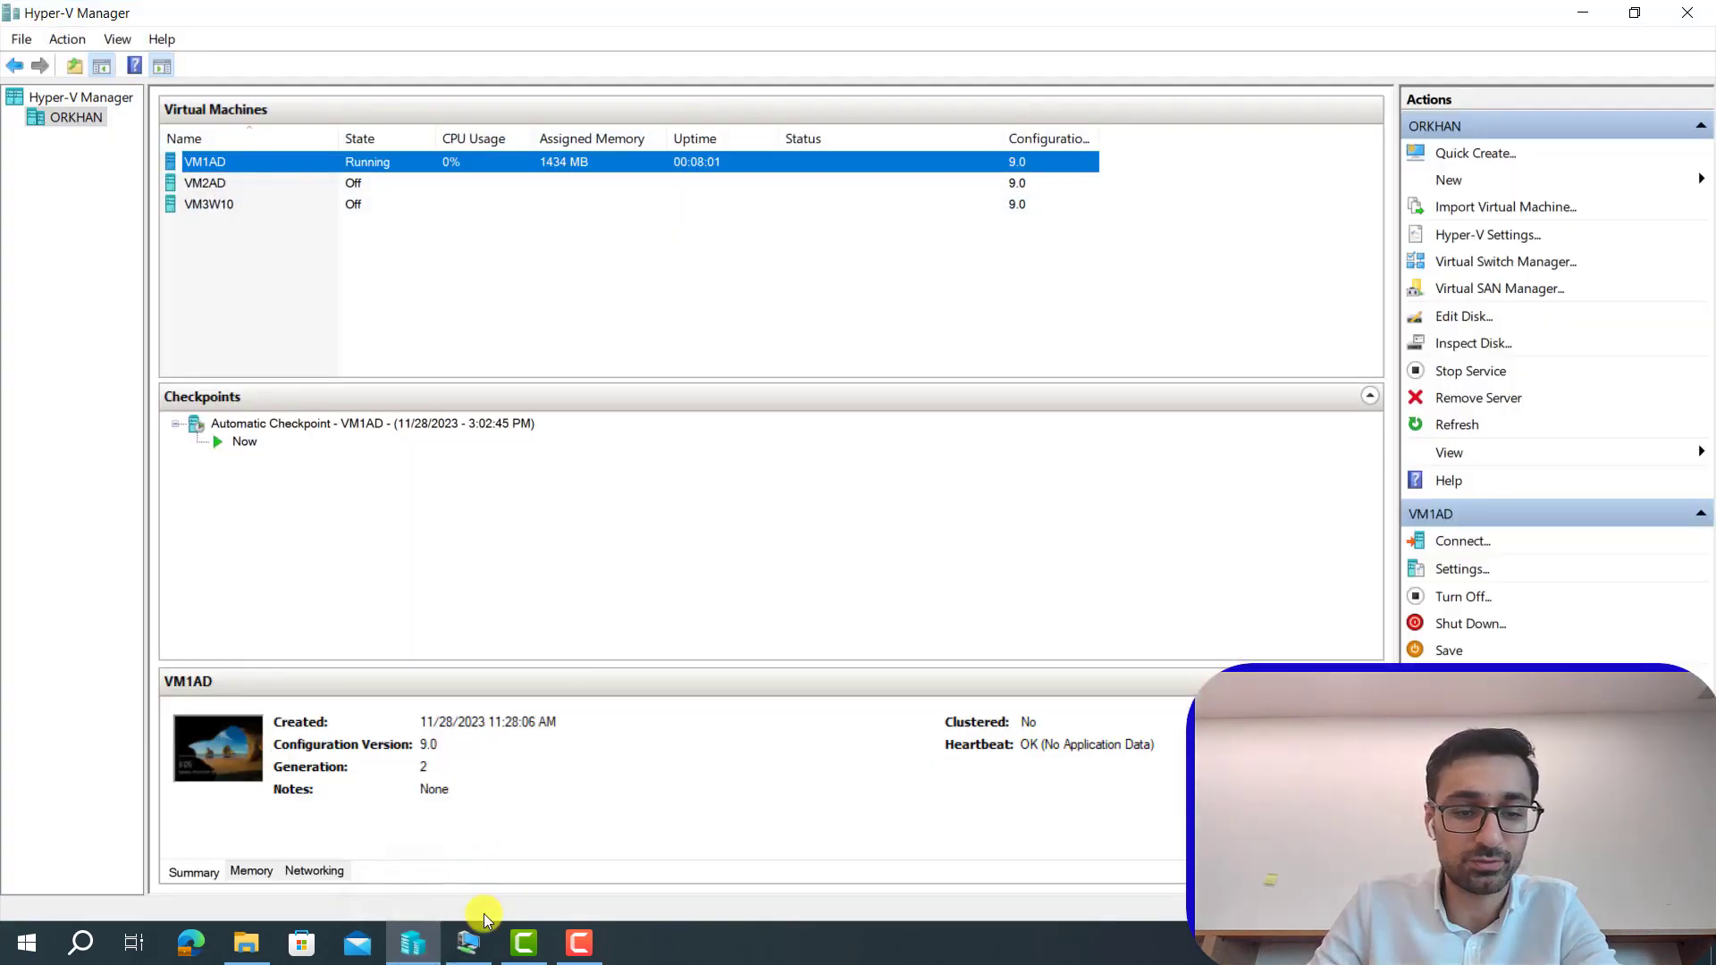
click(474, 937)
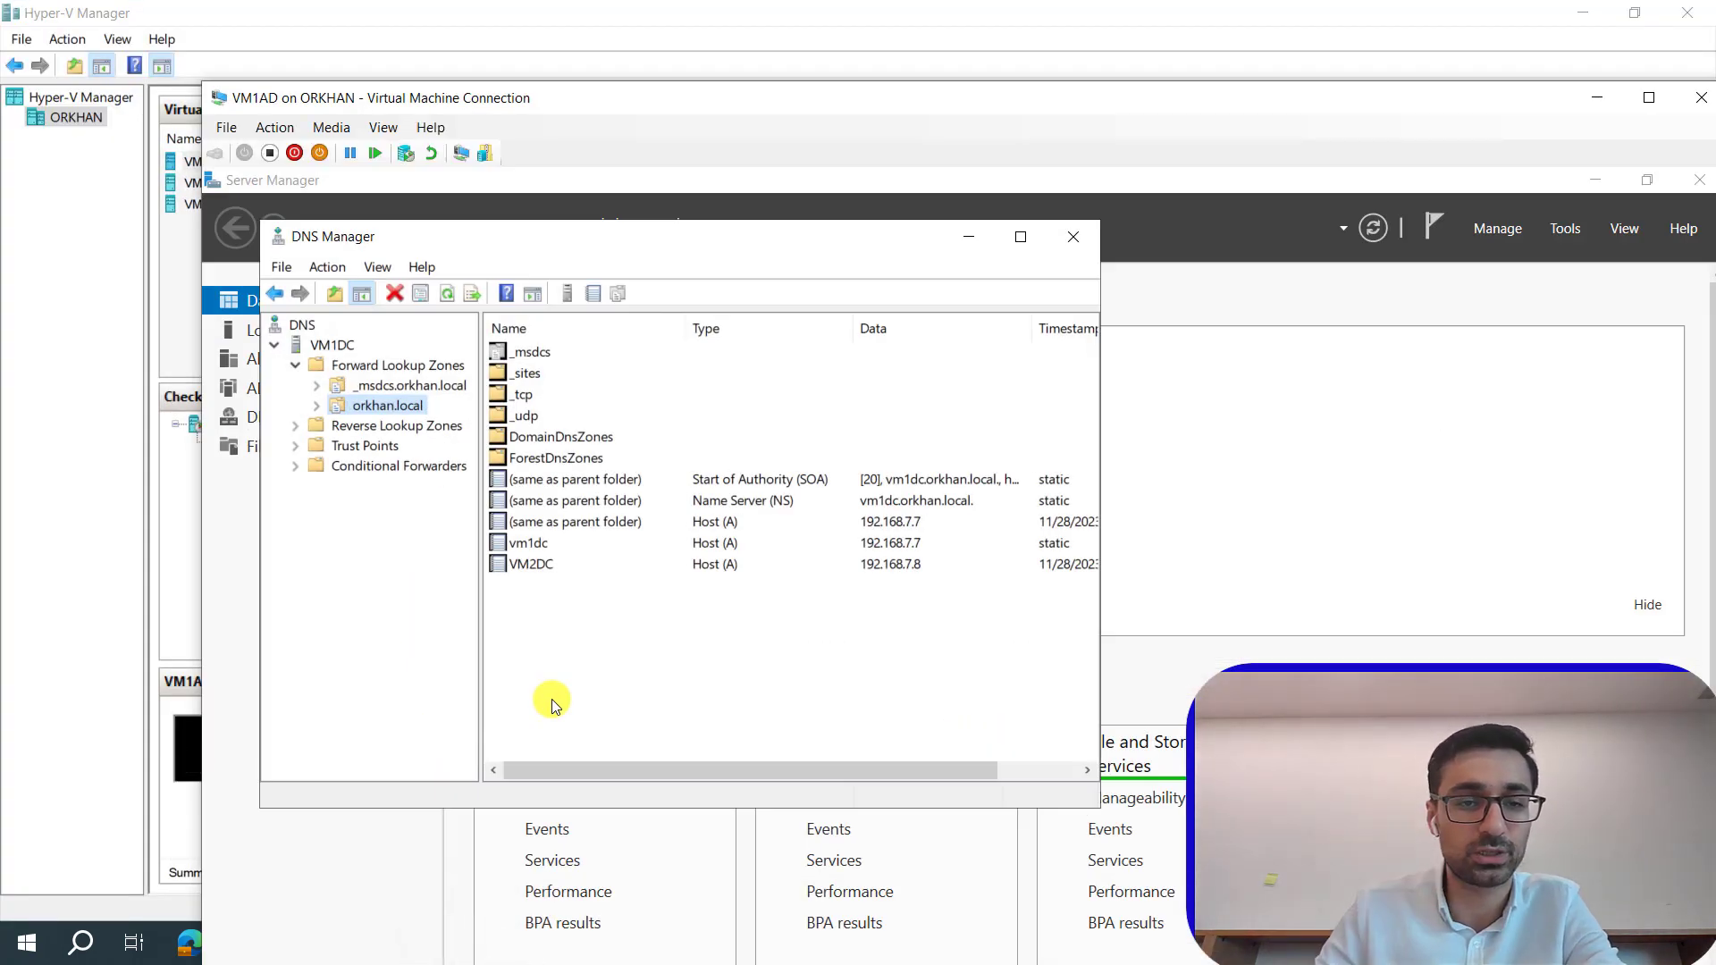
click(383, 126)
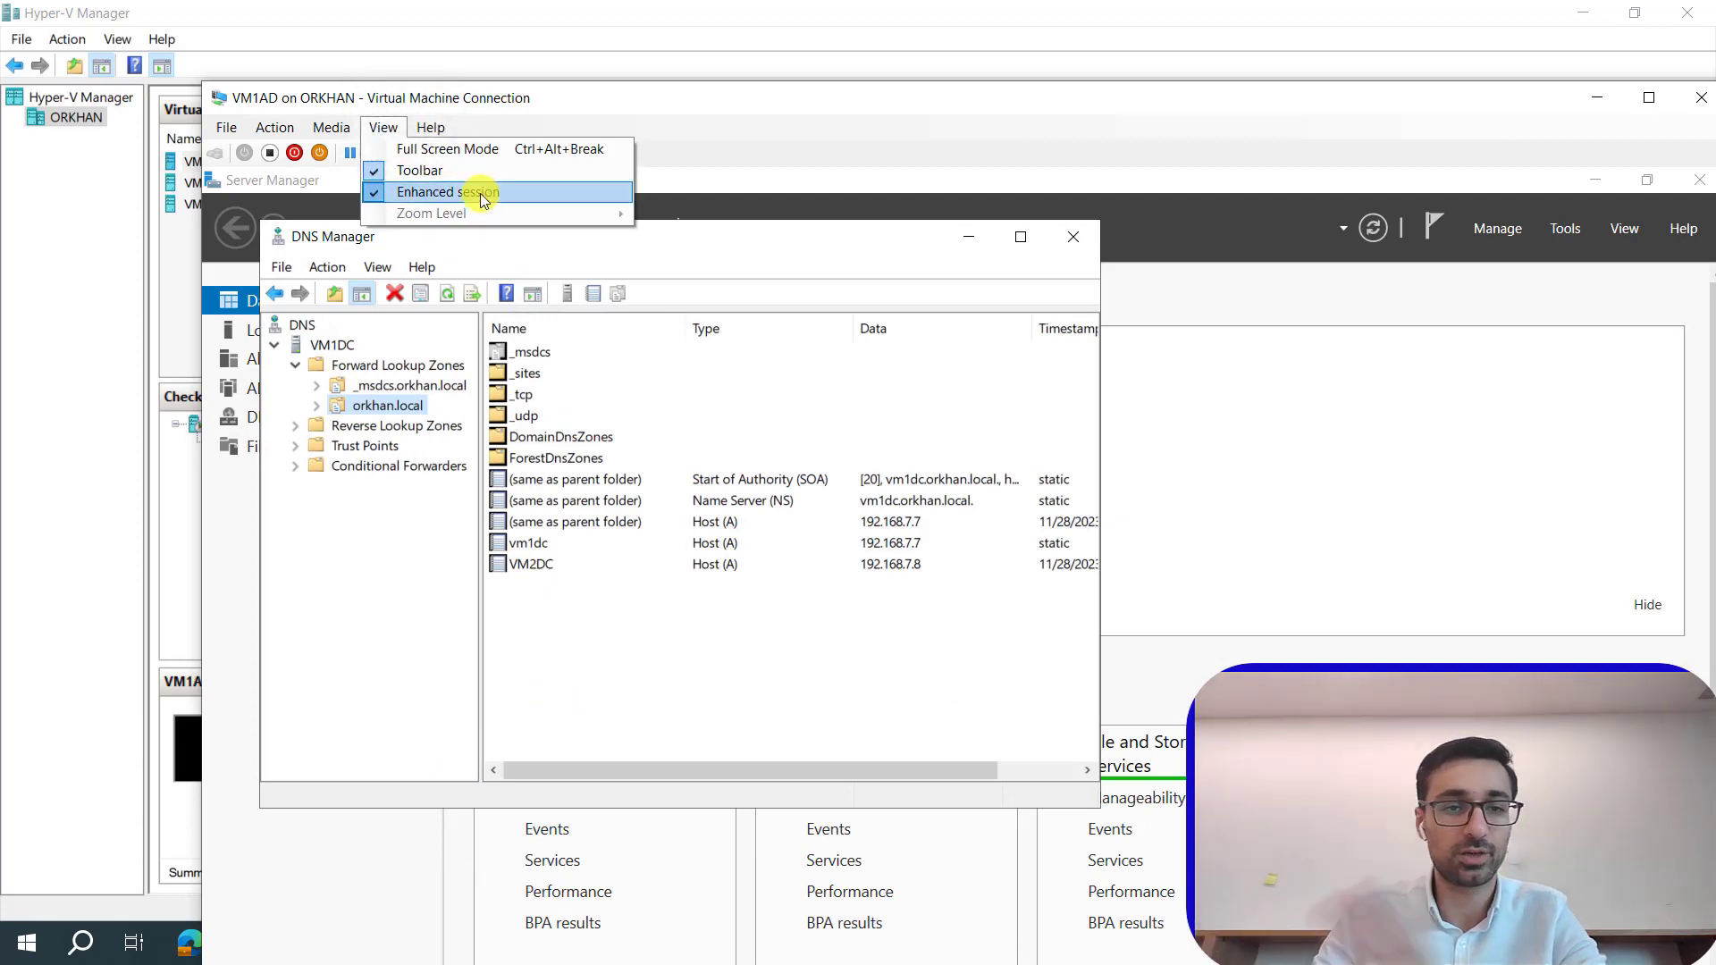
click(465, 149)
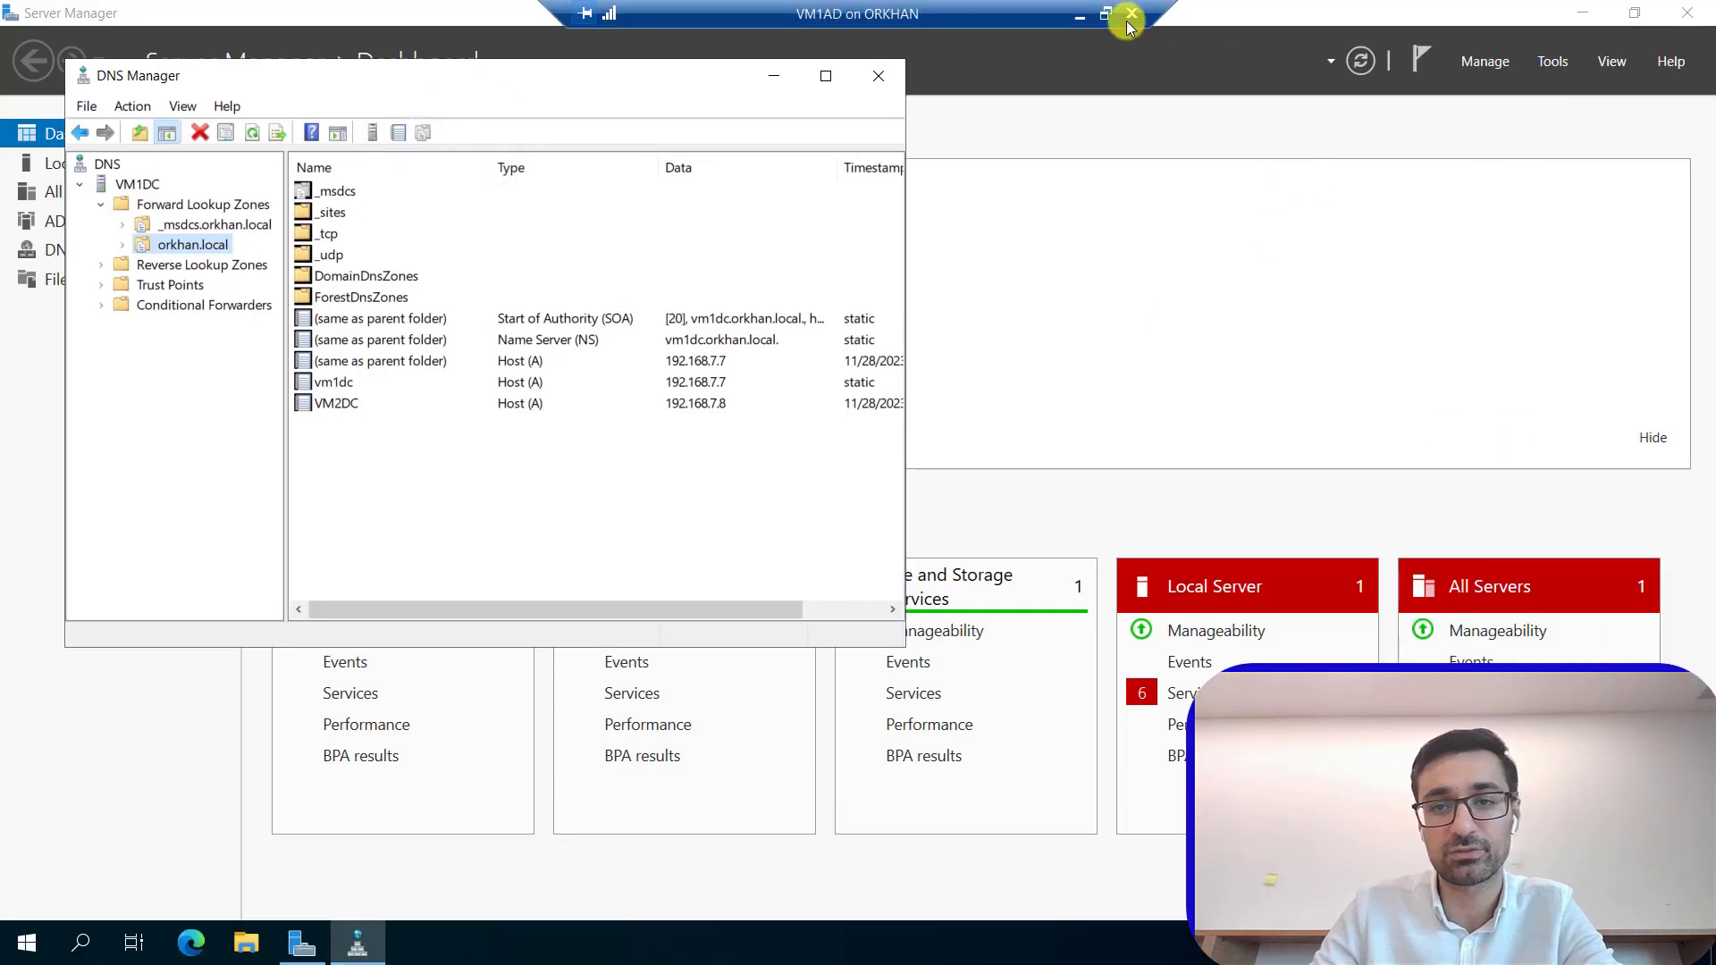
click(1107, 14)
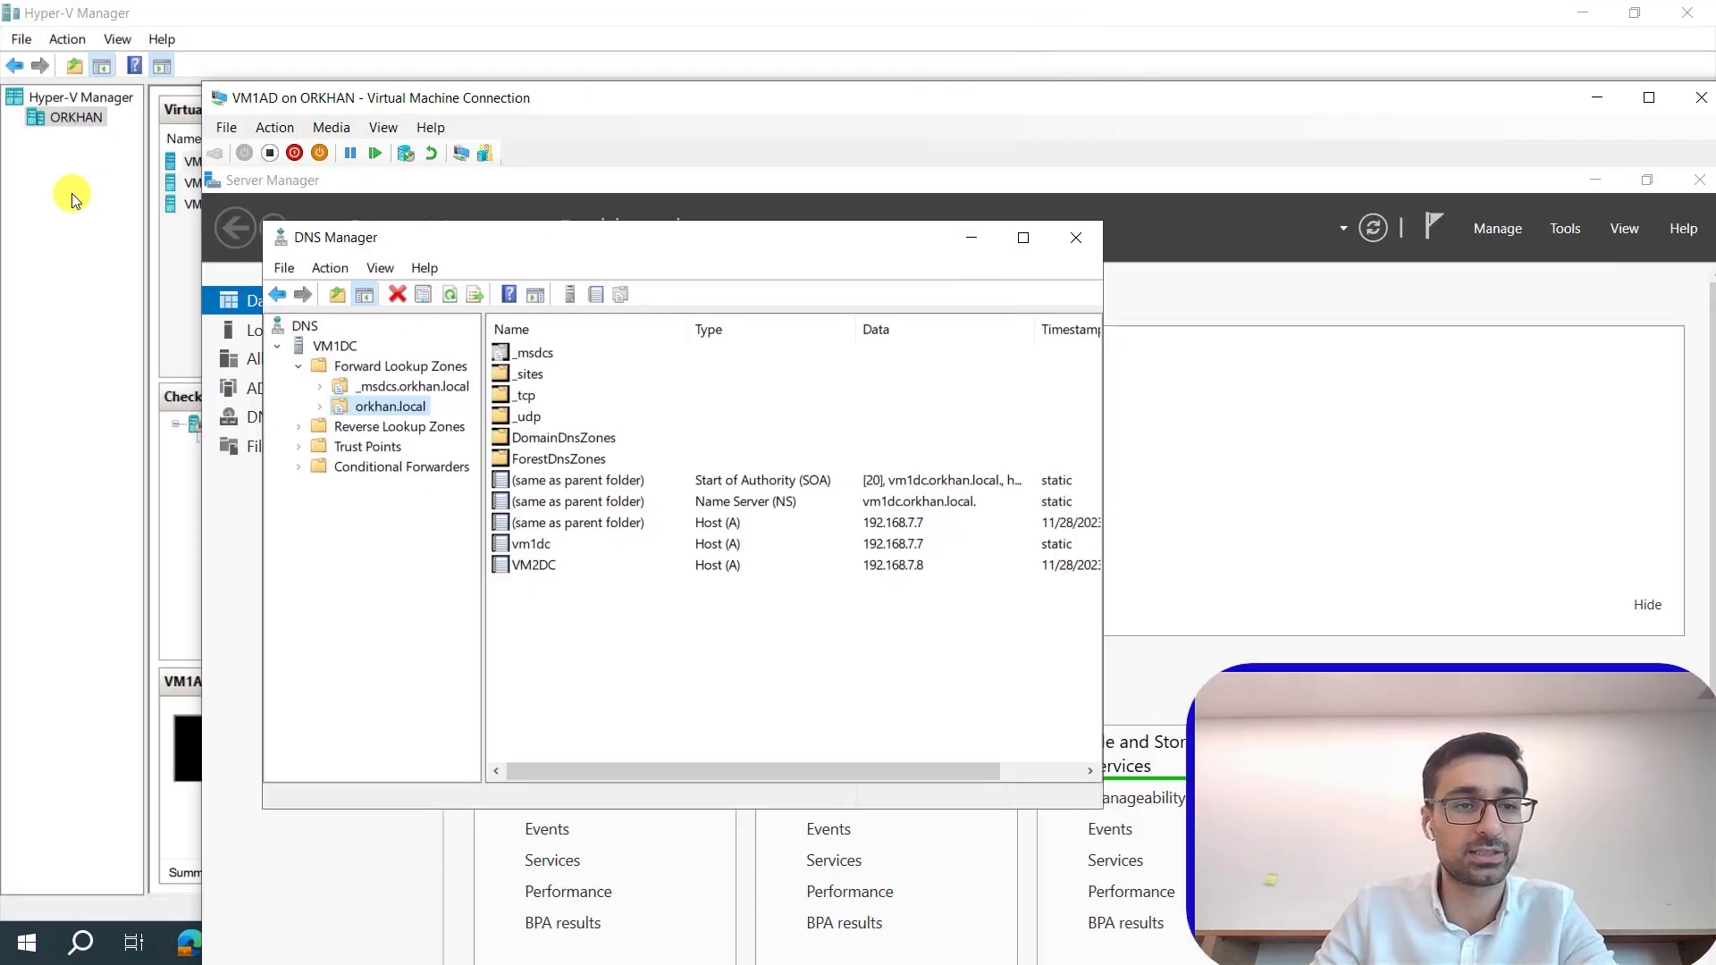
Review the VM1AD, VM2AD and VM3W10 virtual machines in the Hyper-V Manager list.
click(177, 166)
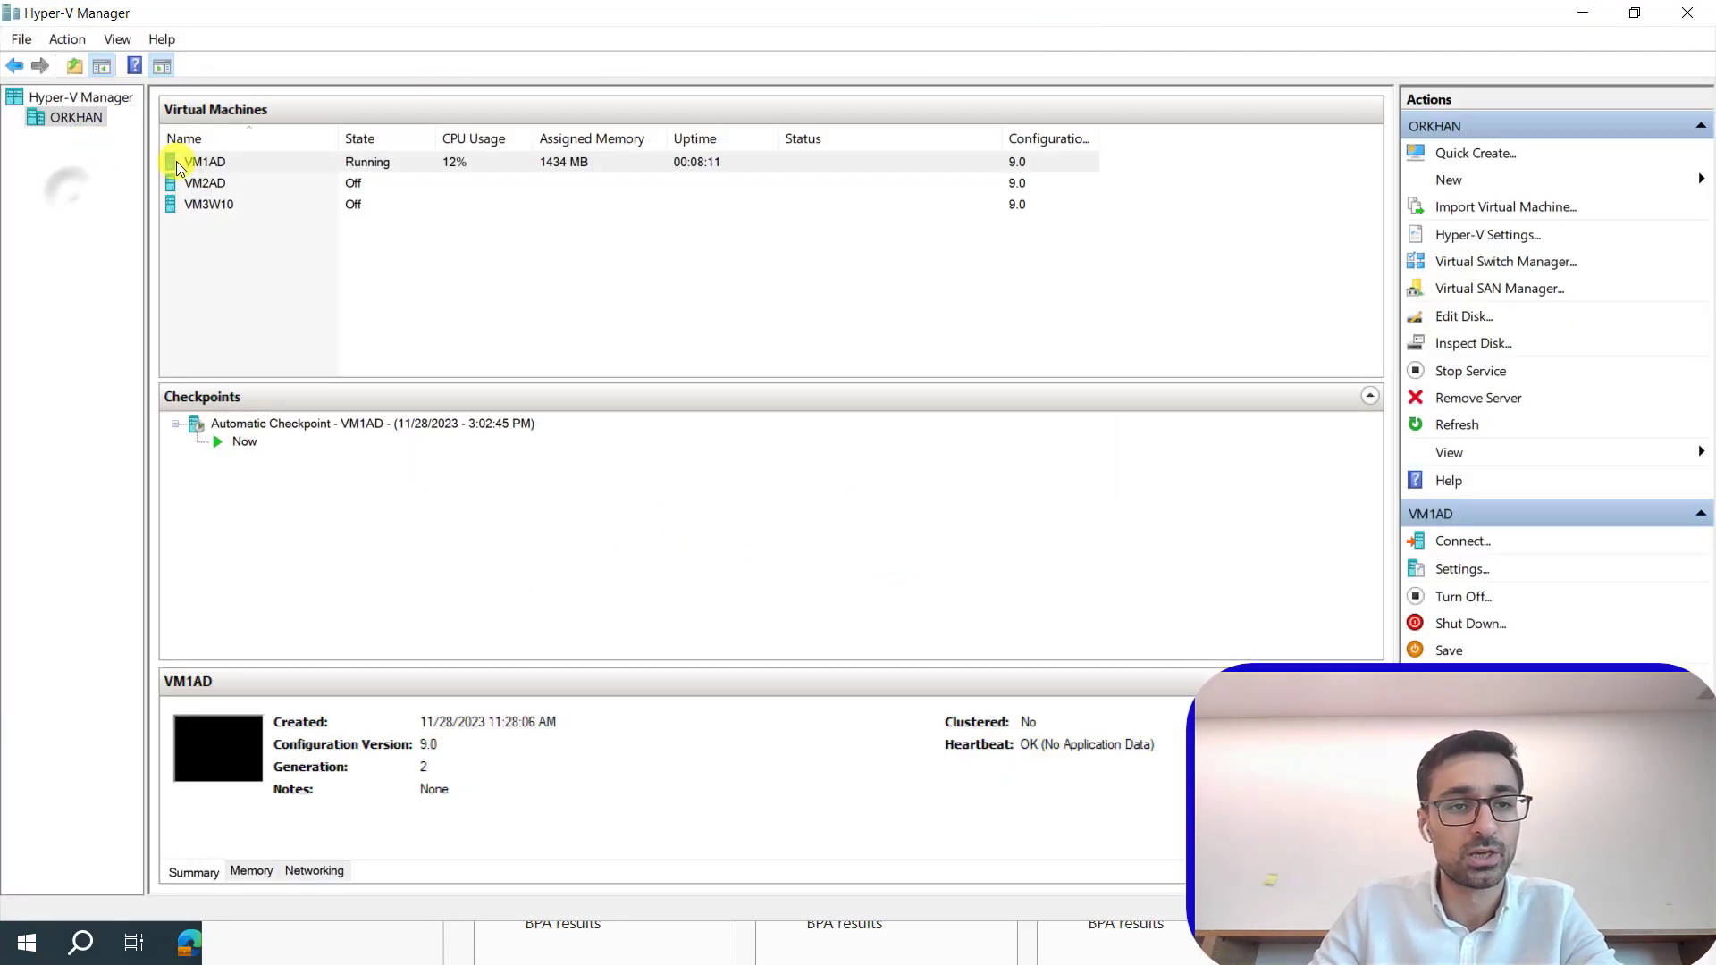
click(357, 288)
click(227, 186)
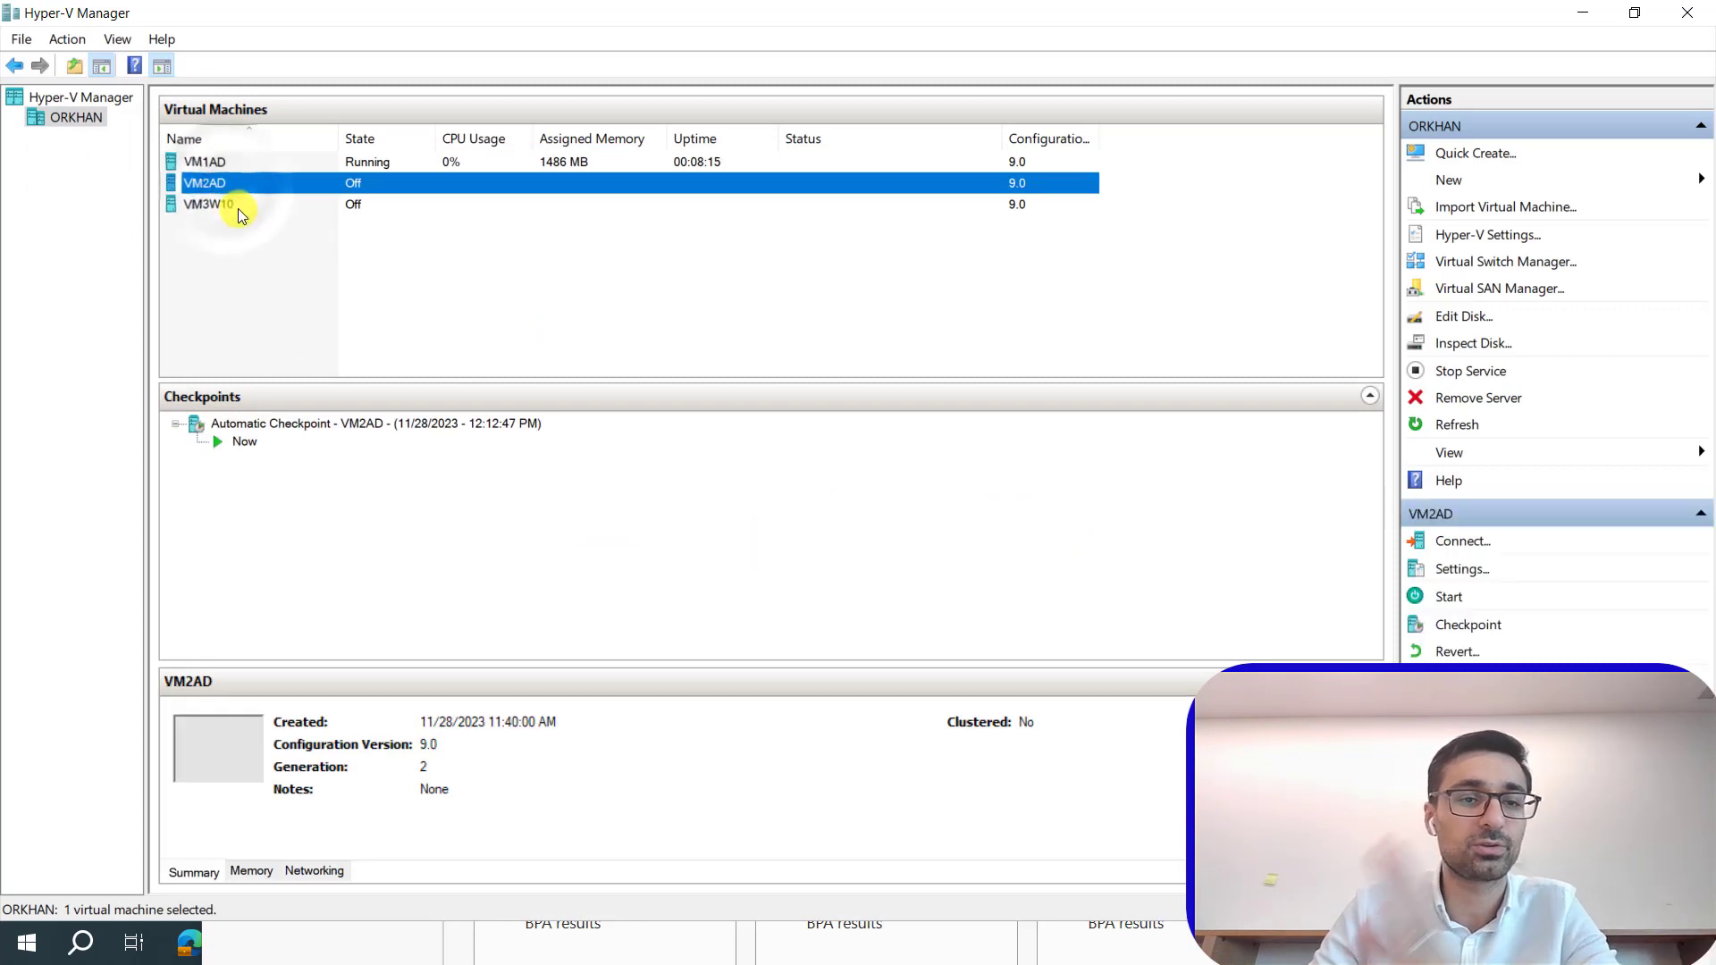
click(238, 207)
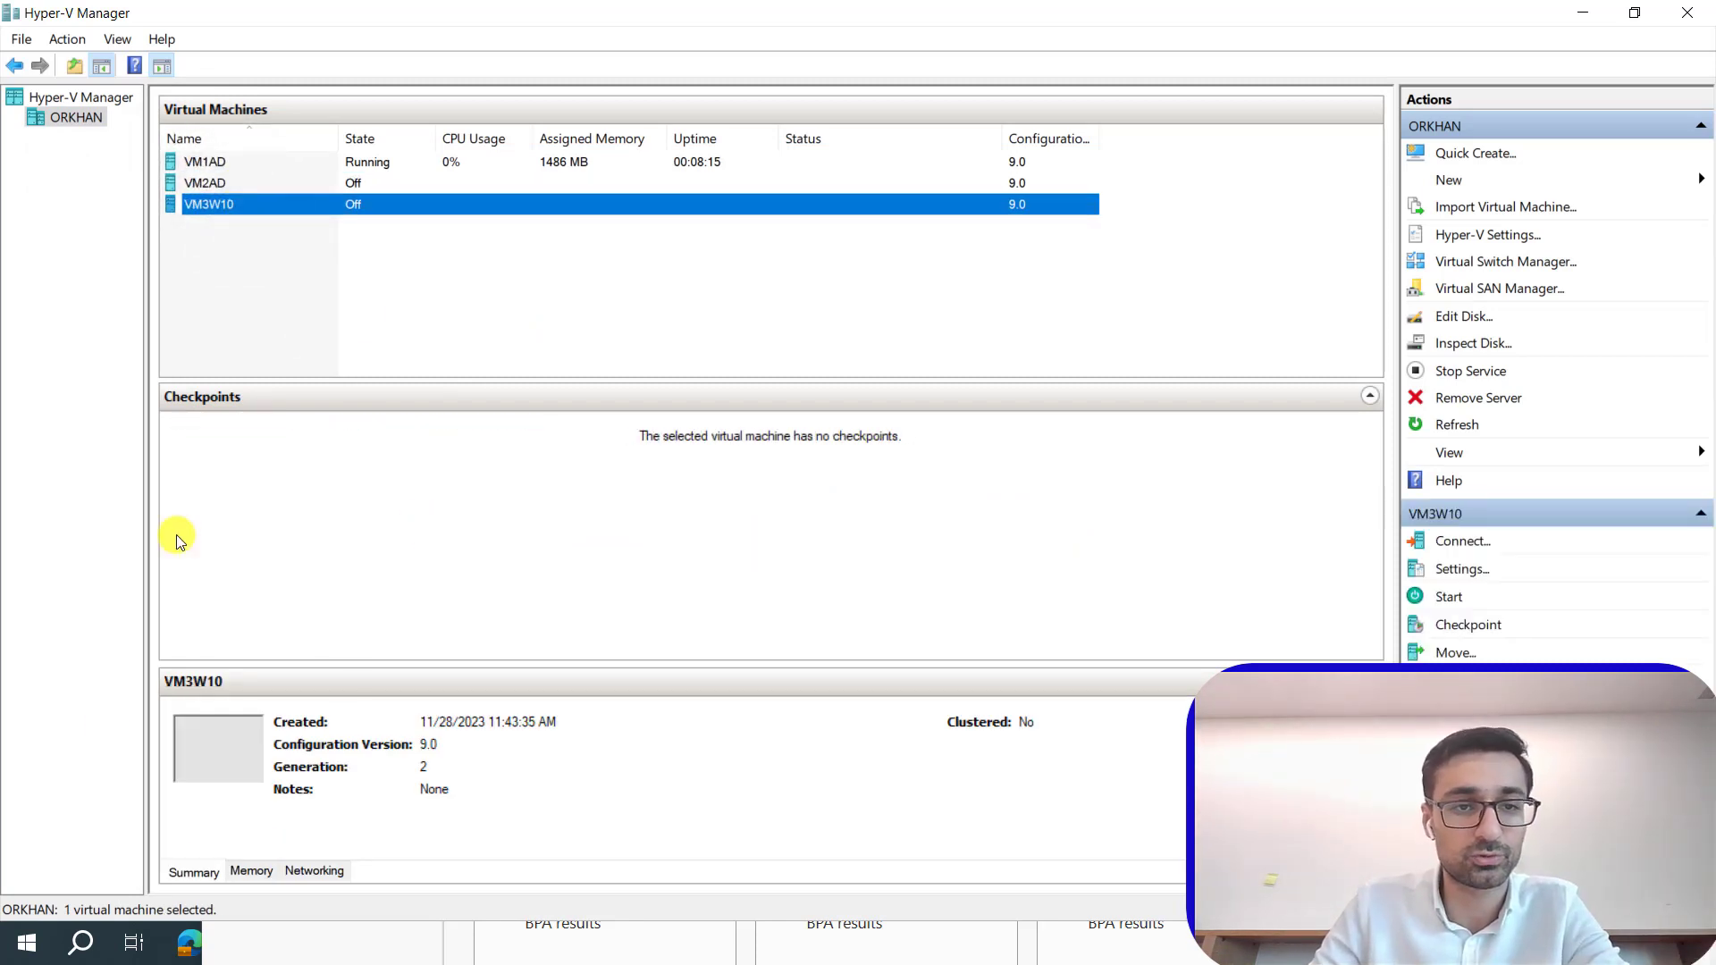
Connect to the VM1AD virtual machine and display it in full screen mode.
right_click(260, 163)
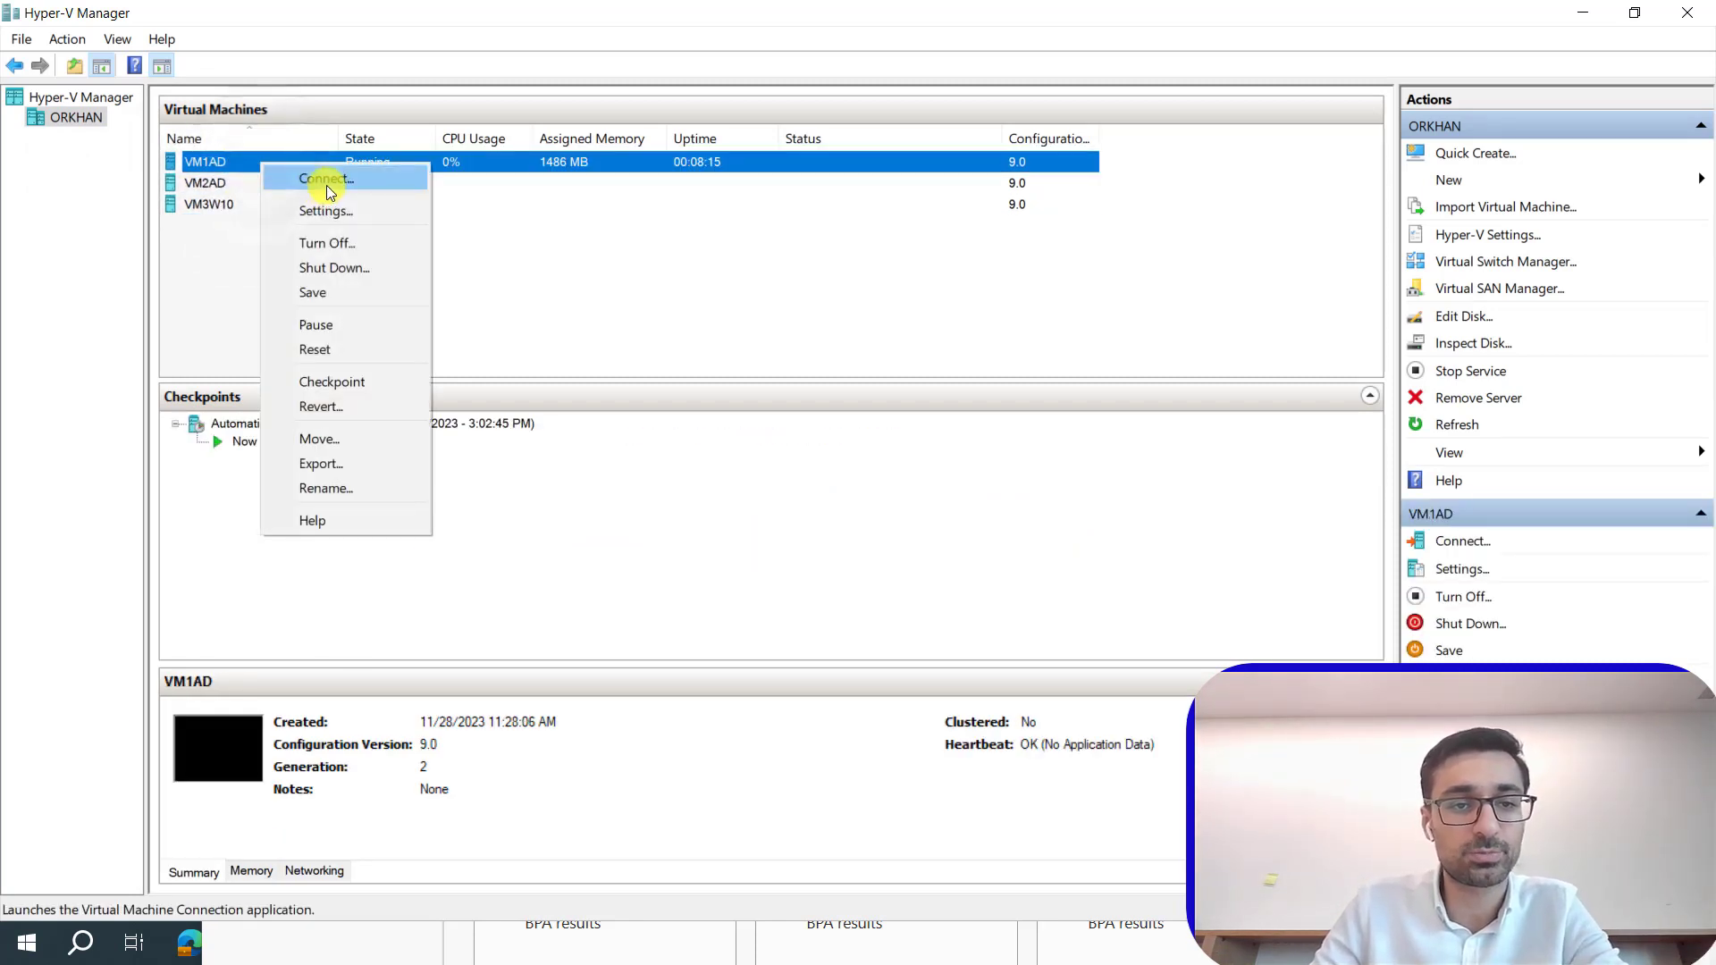
click(325, 183)
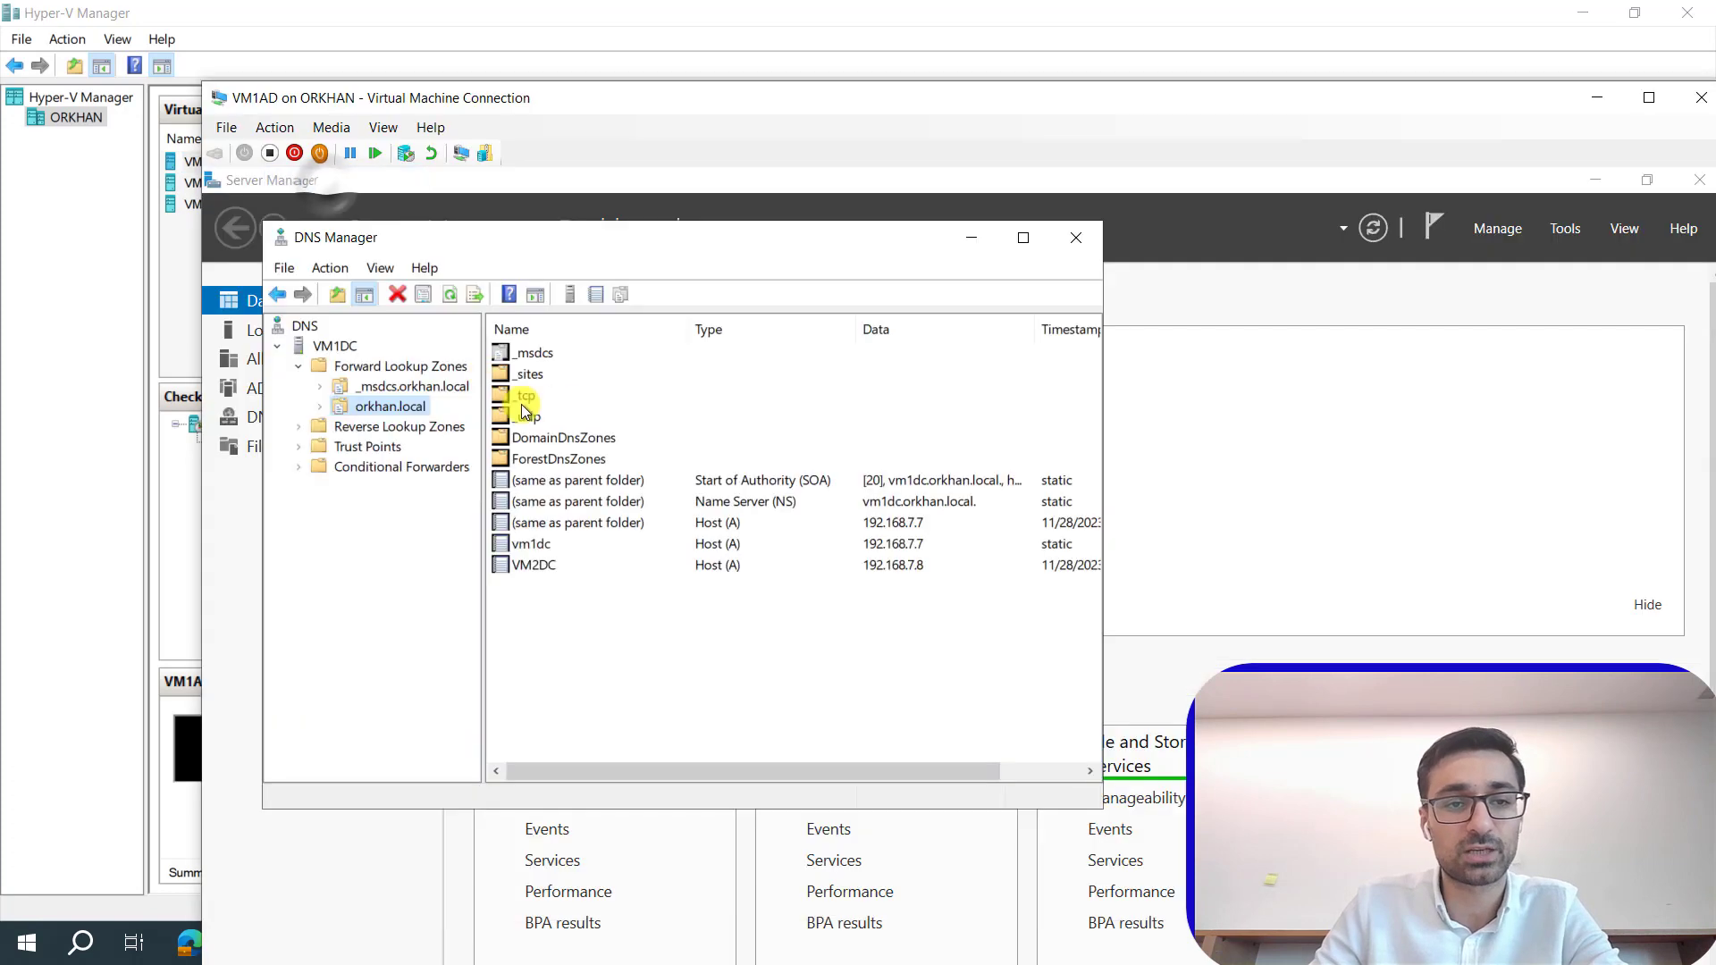
click(393, 132)
click(410, 152)
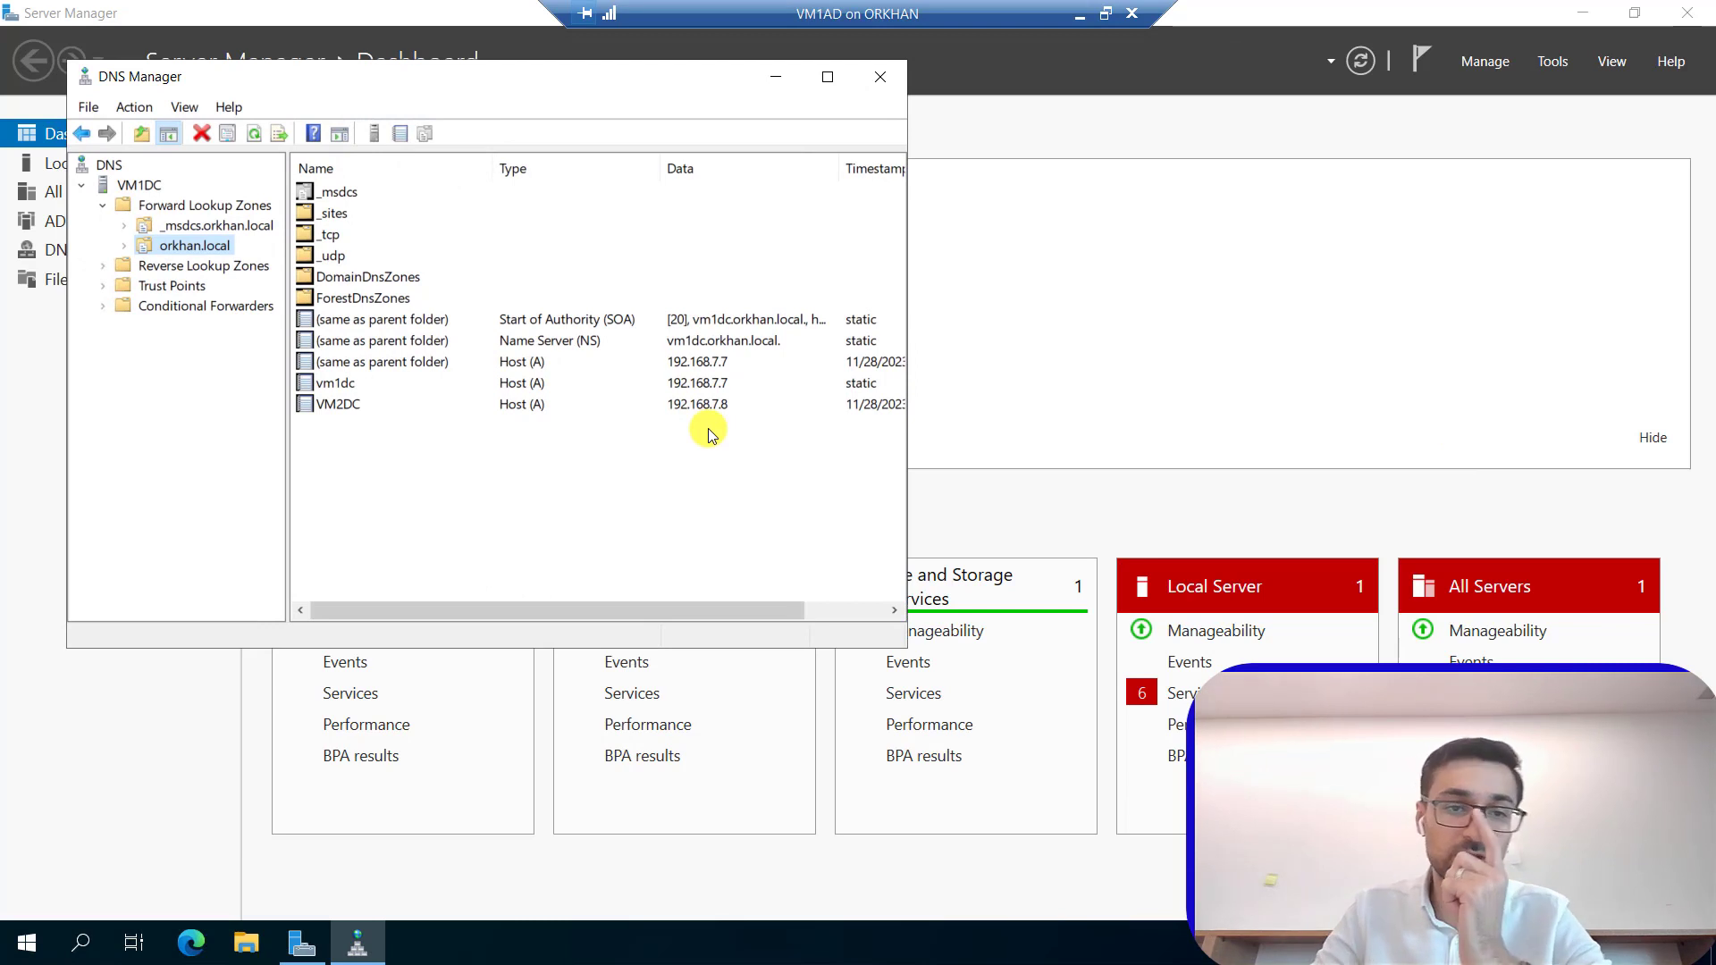
View the Server Manager tools list and check the DNS Server role in the Add Roles and Features Wizard, leaving without installing anything.
click(1553, 60)
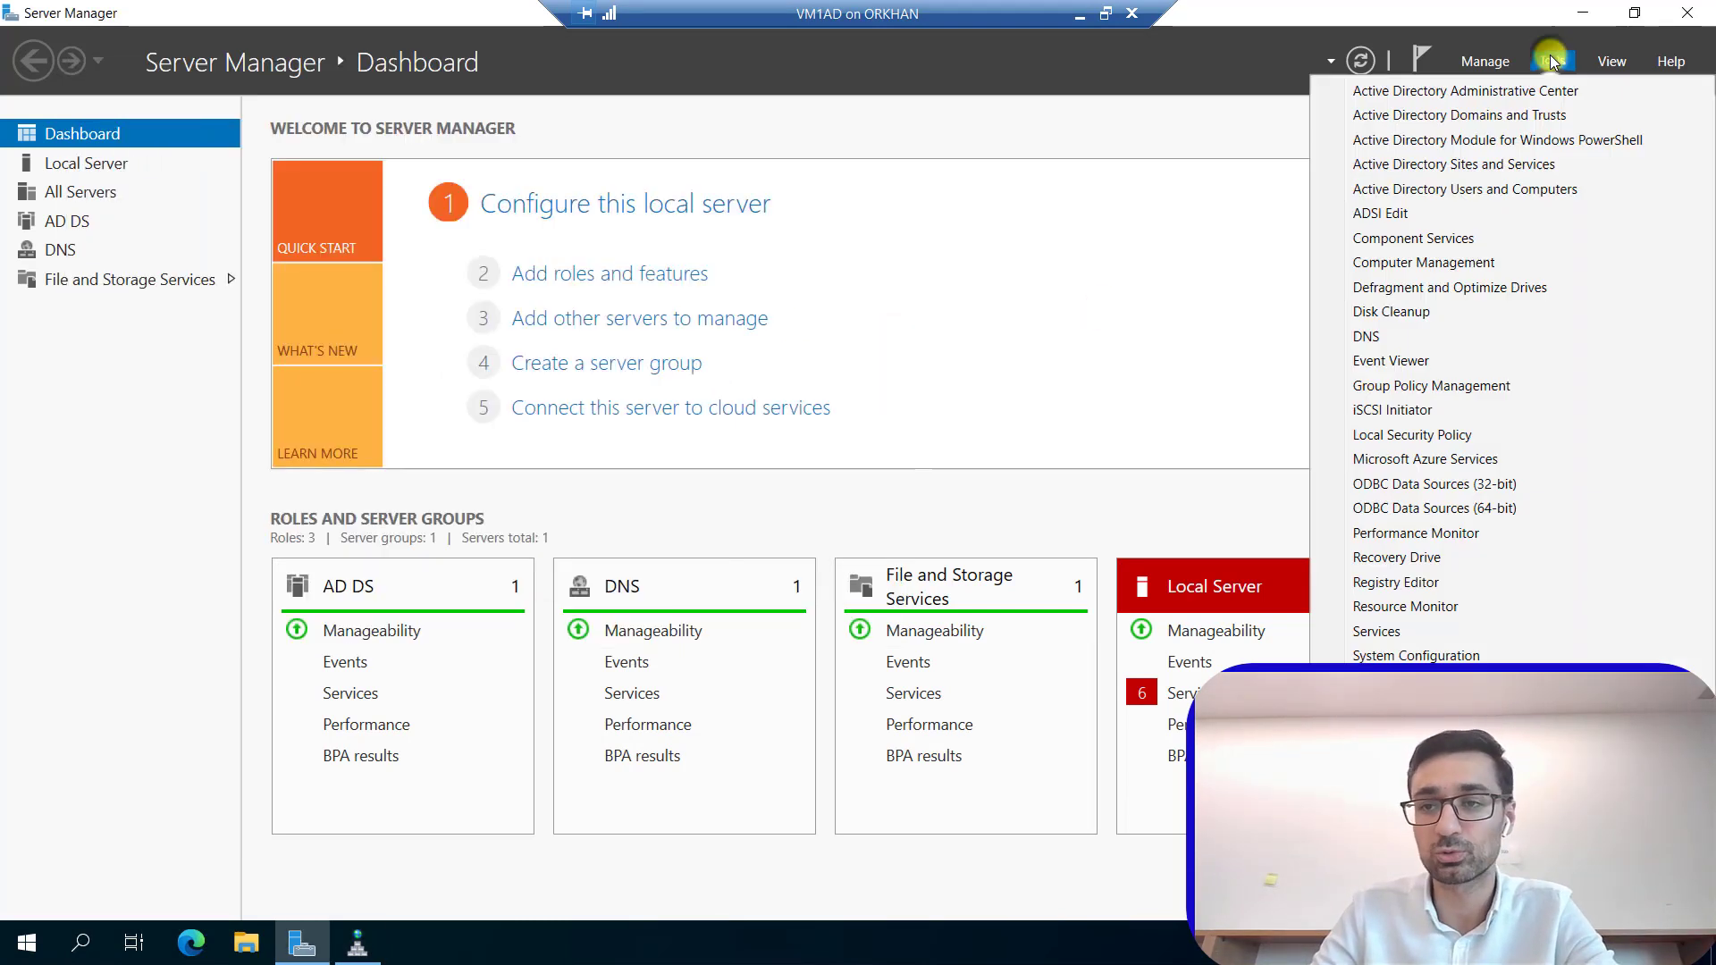
click(695, 113)
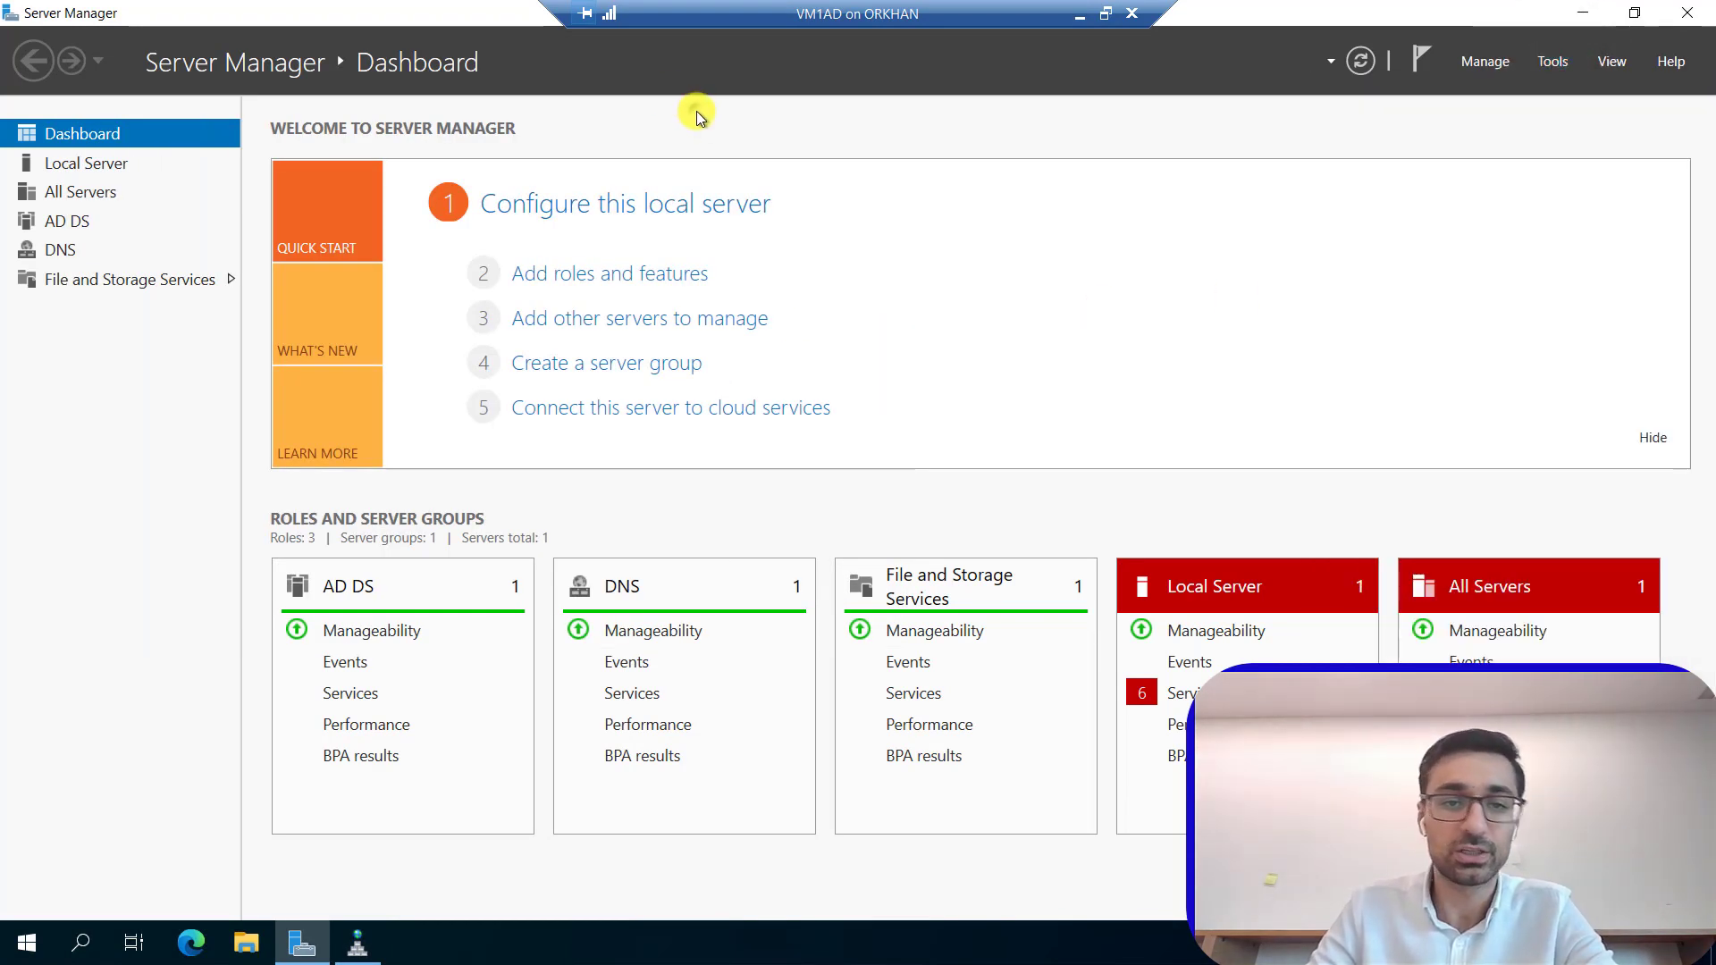
click(624, 277)
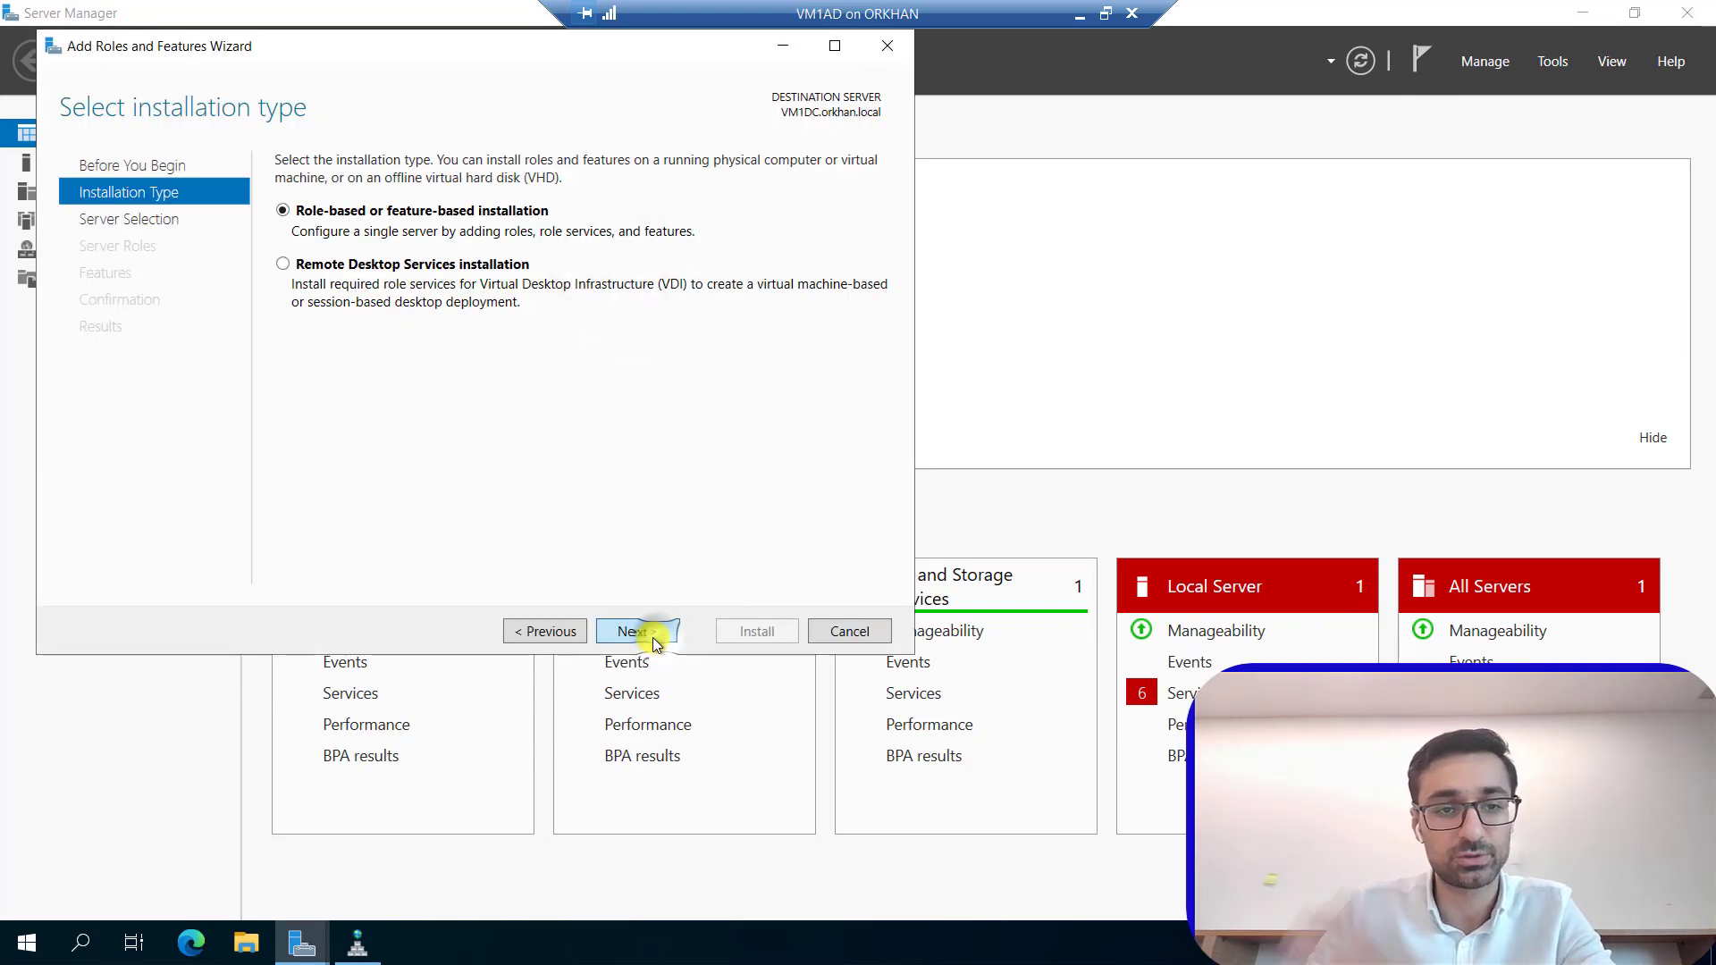
click(652, 636)
click(652, 636)
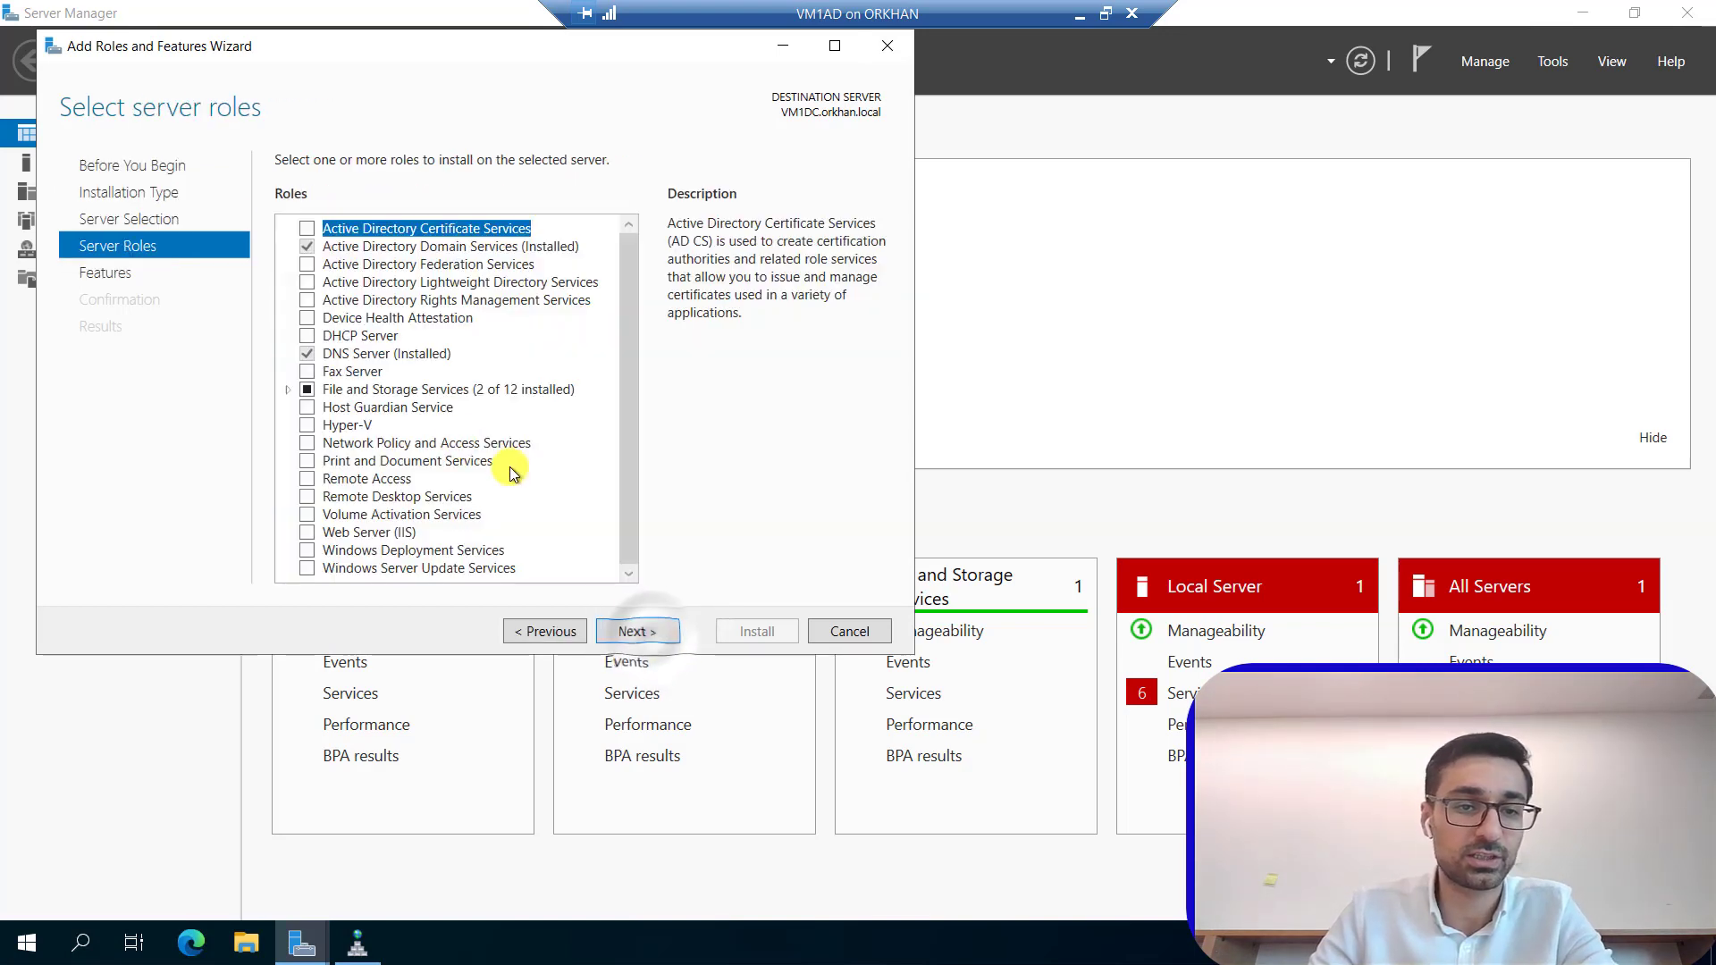
click(338, 356)
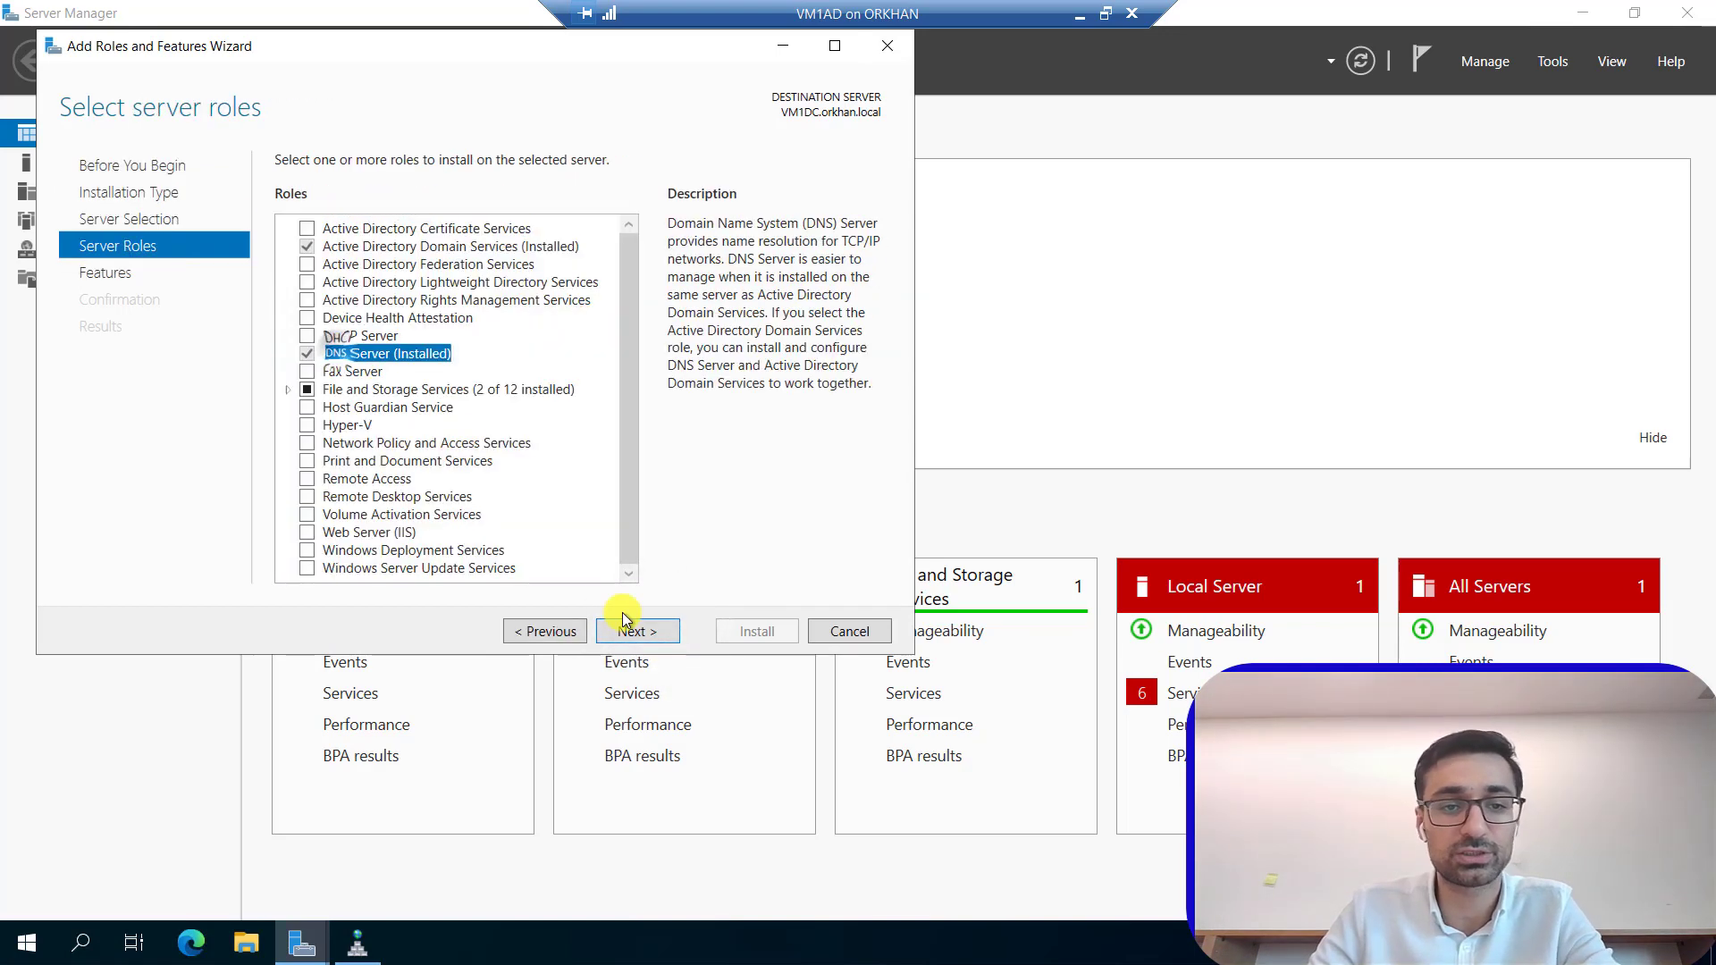
click(845, 634)
Bring DNS Manager to the front, maximize its window and widen the console tree.
click(357, 944)
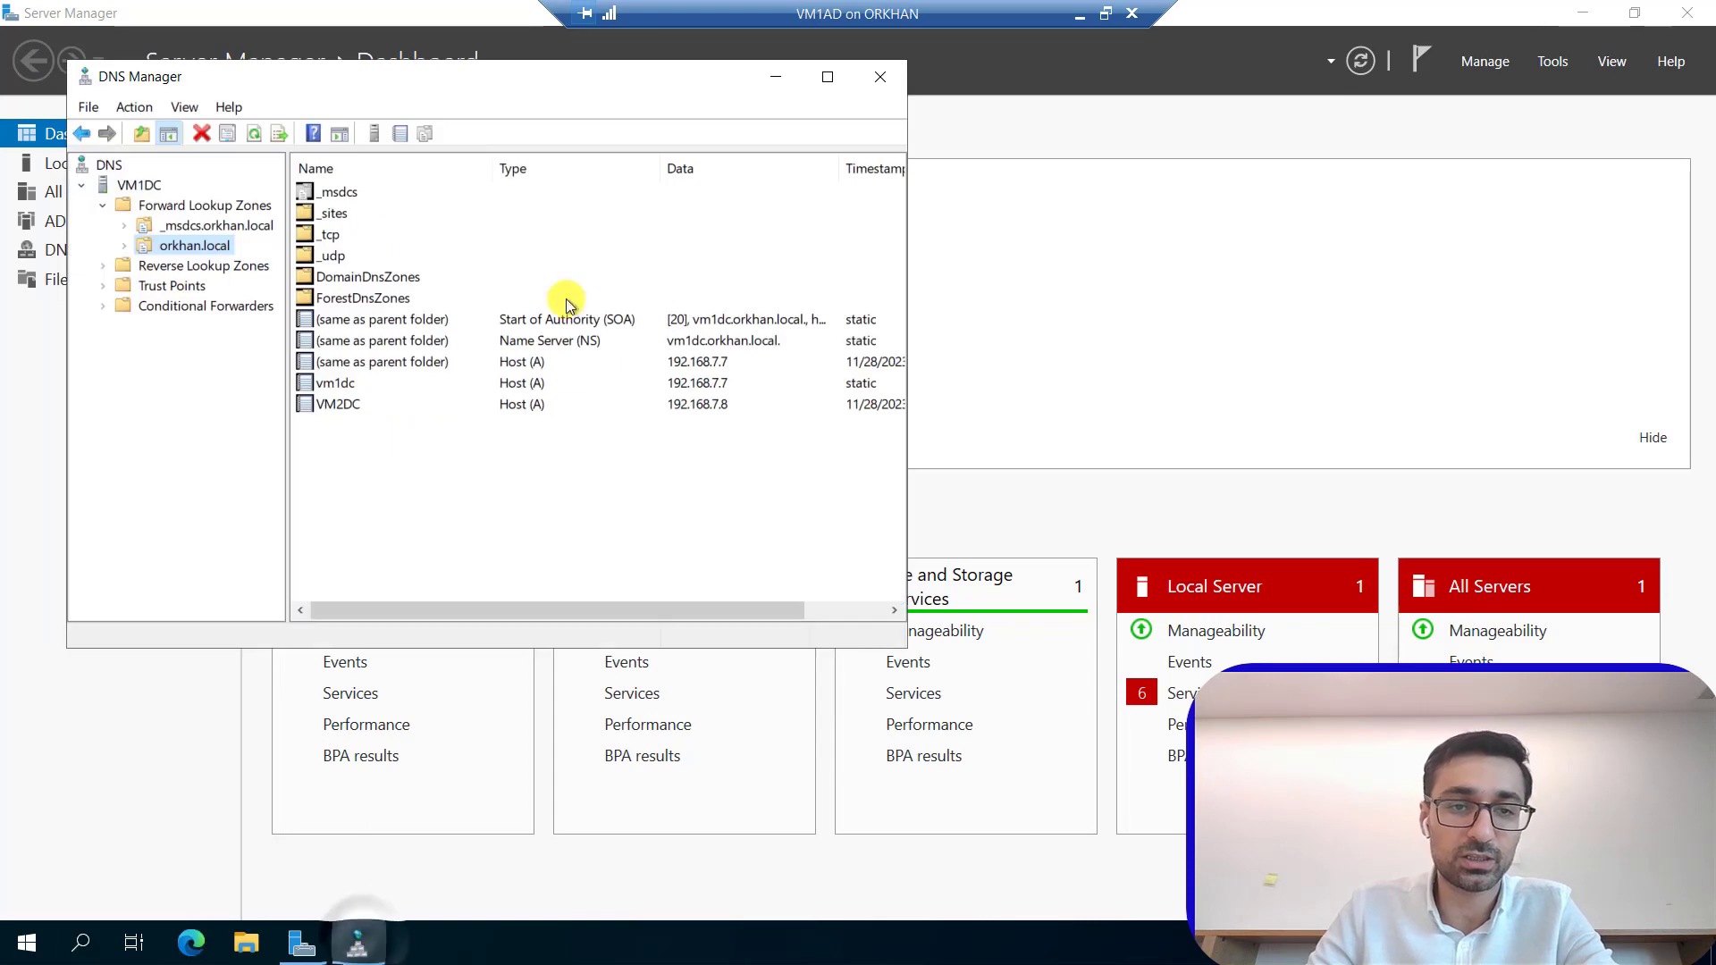
drag(548, 77, 807, 275)
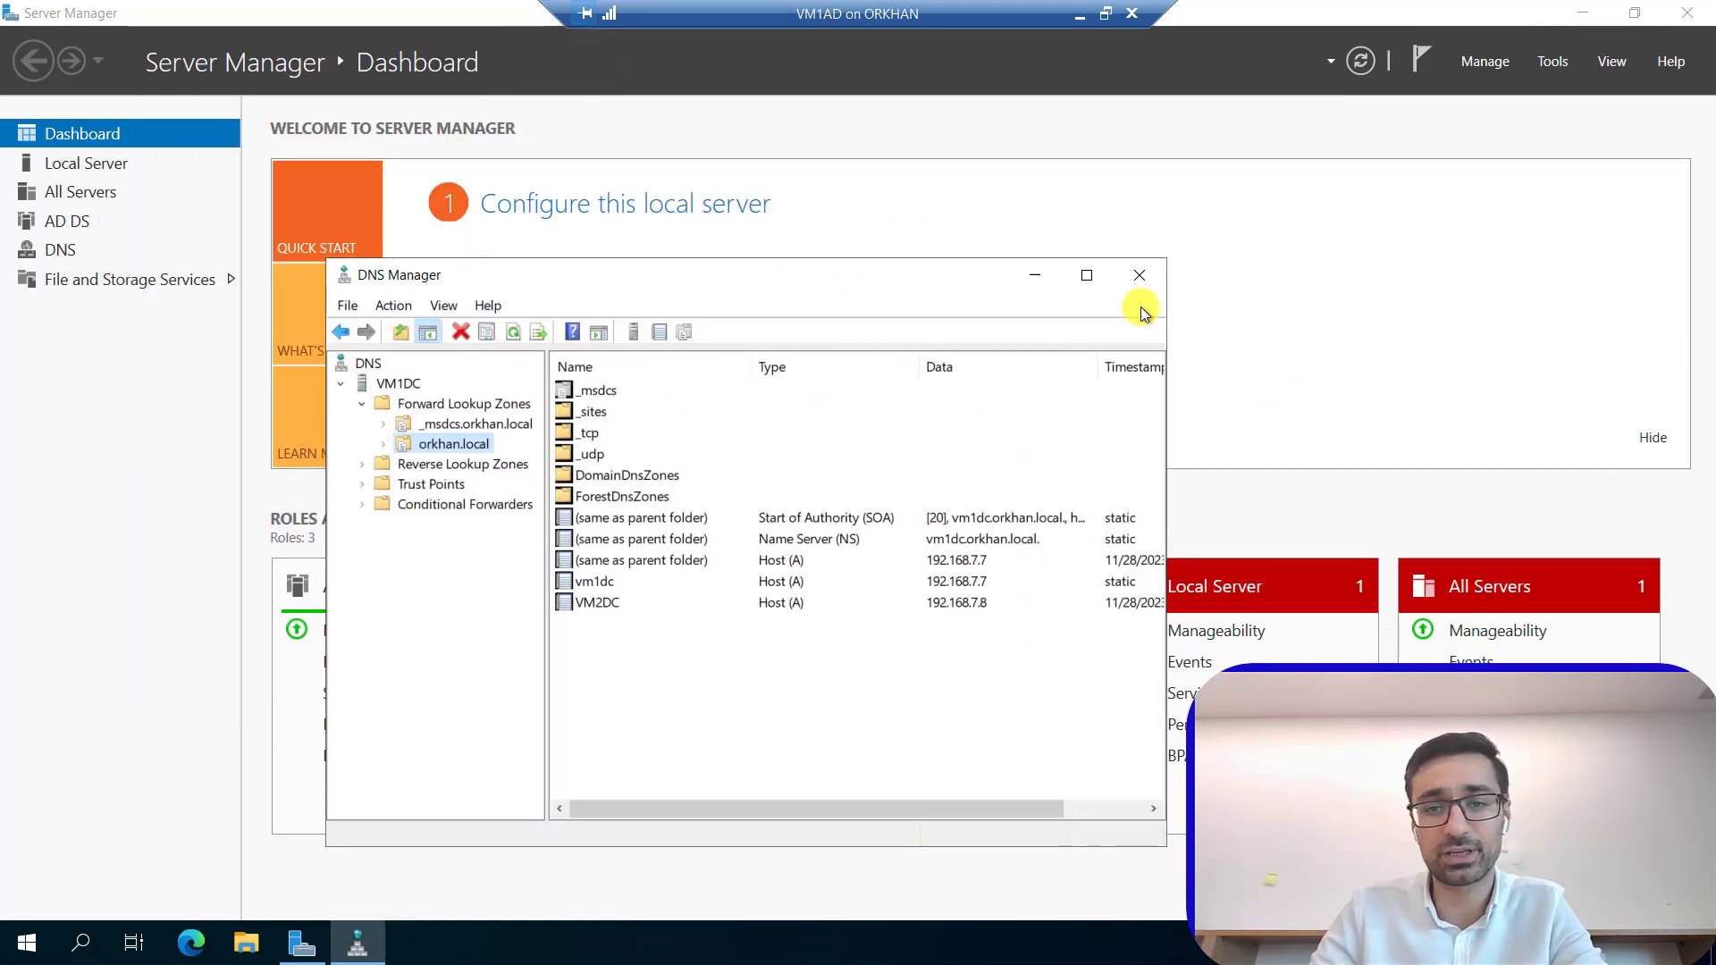
click(1088, 275)
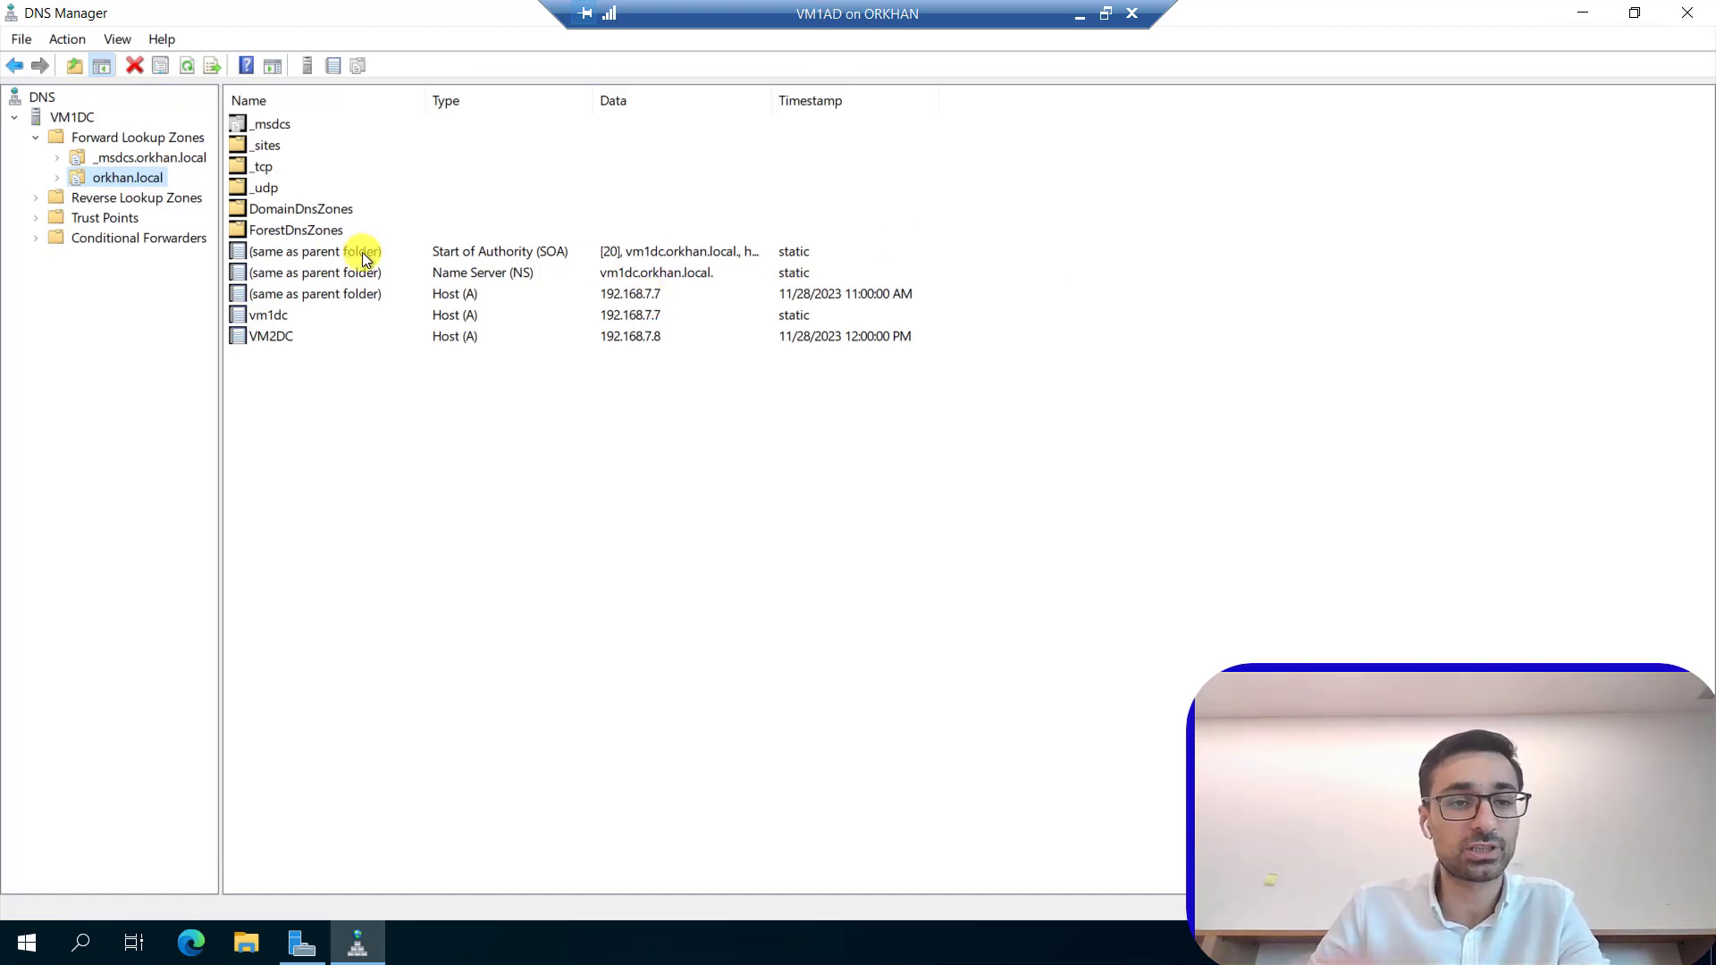
drag(220, 242, 332, 243)
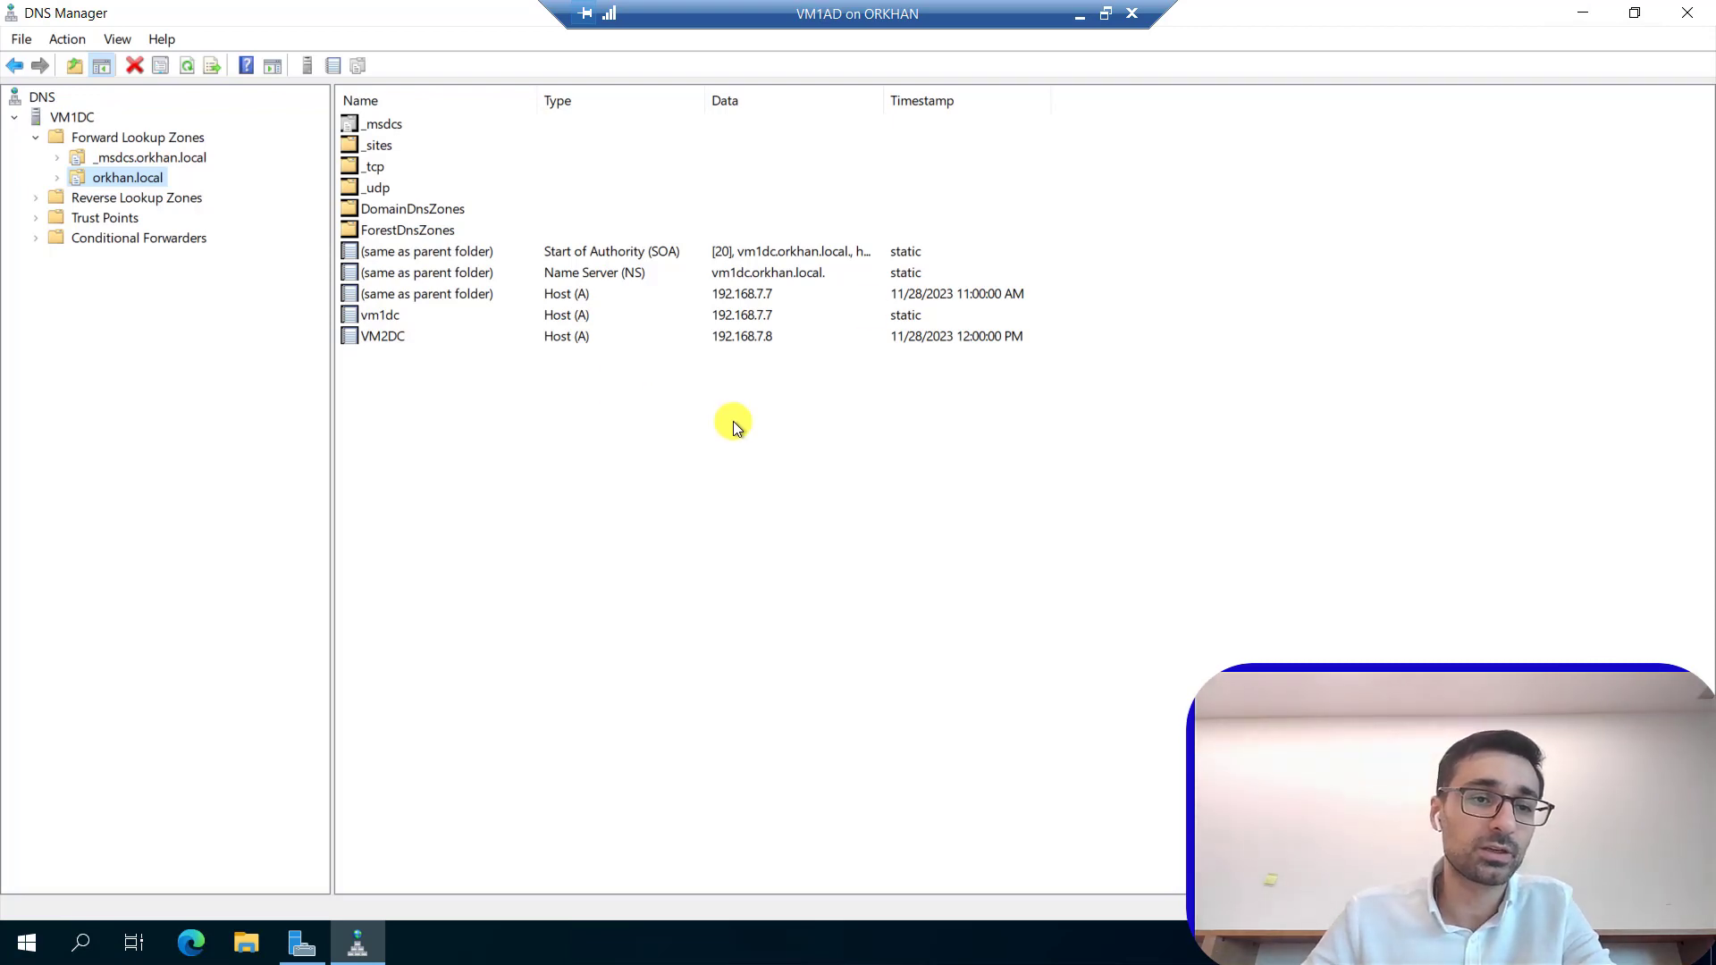
Expand the orkhan.local forward lookup zone and examine its Name Server (NS), Start of Authority (SOA) and Host (A) records.
click(61, 179)
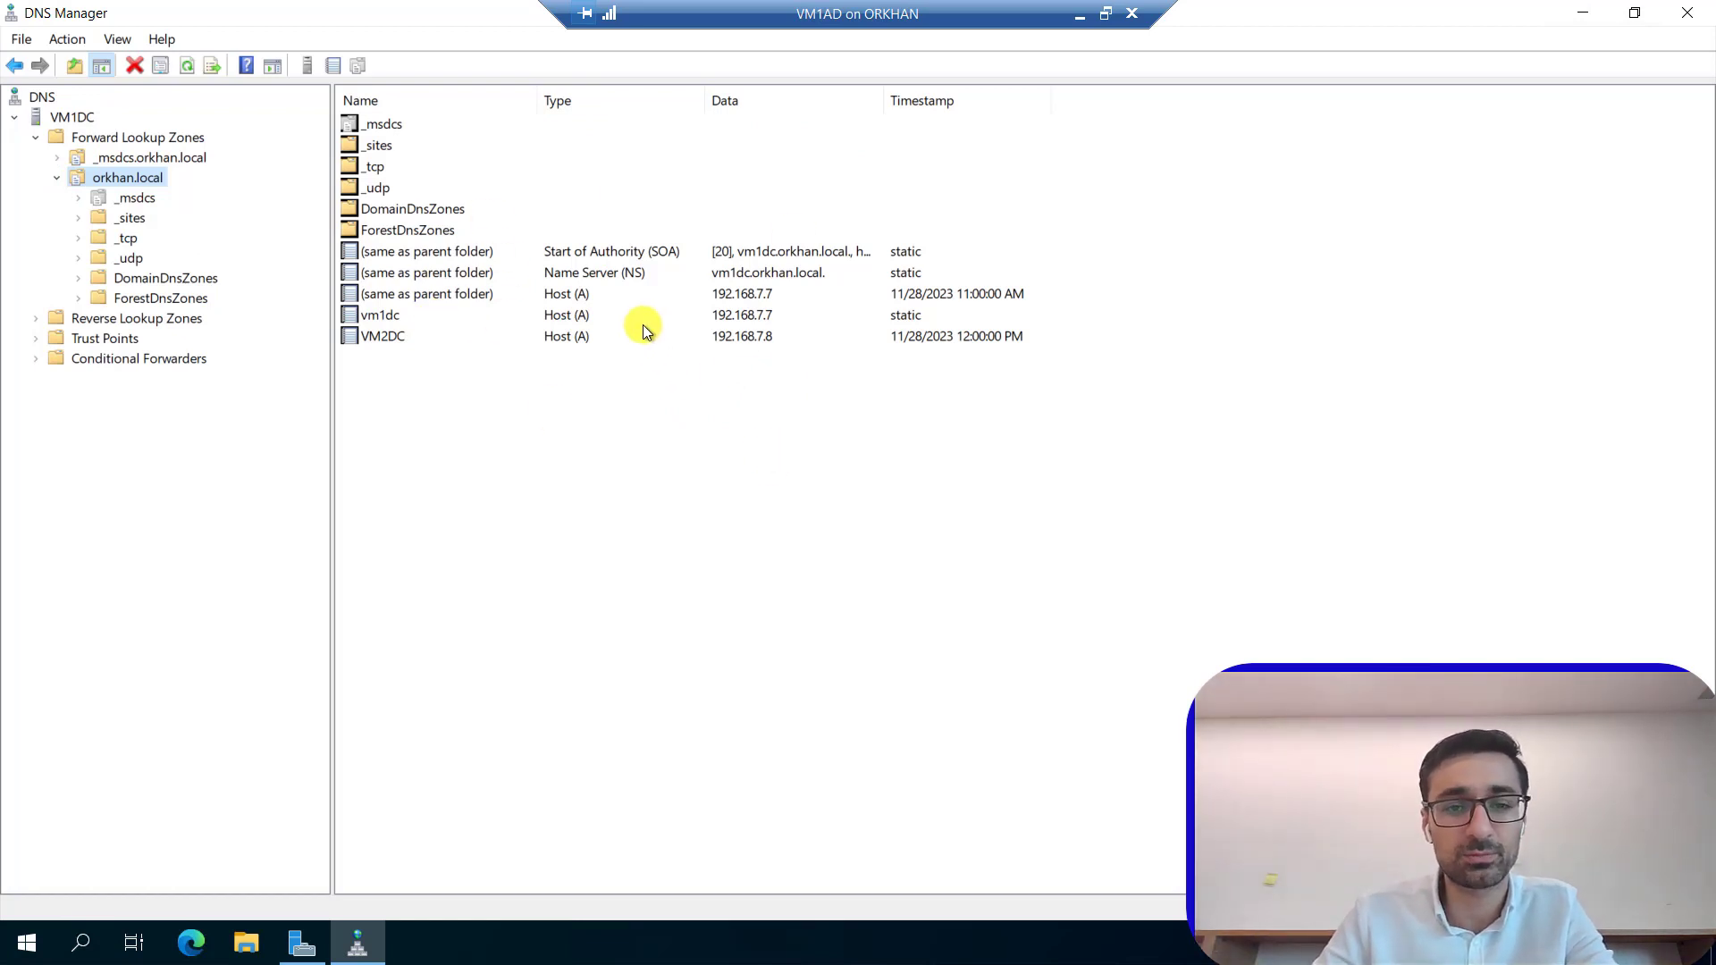
click(606, 274)
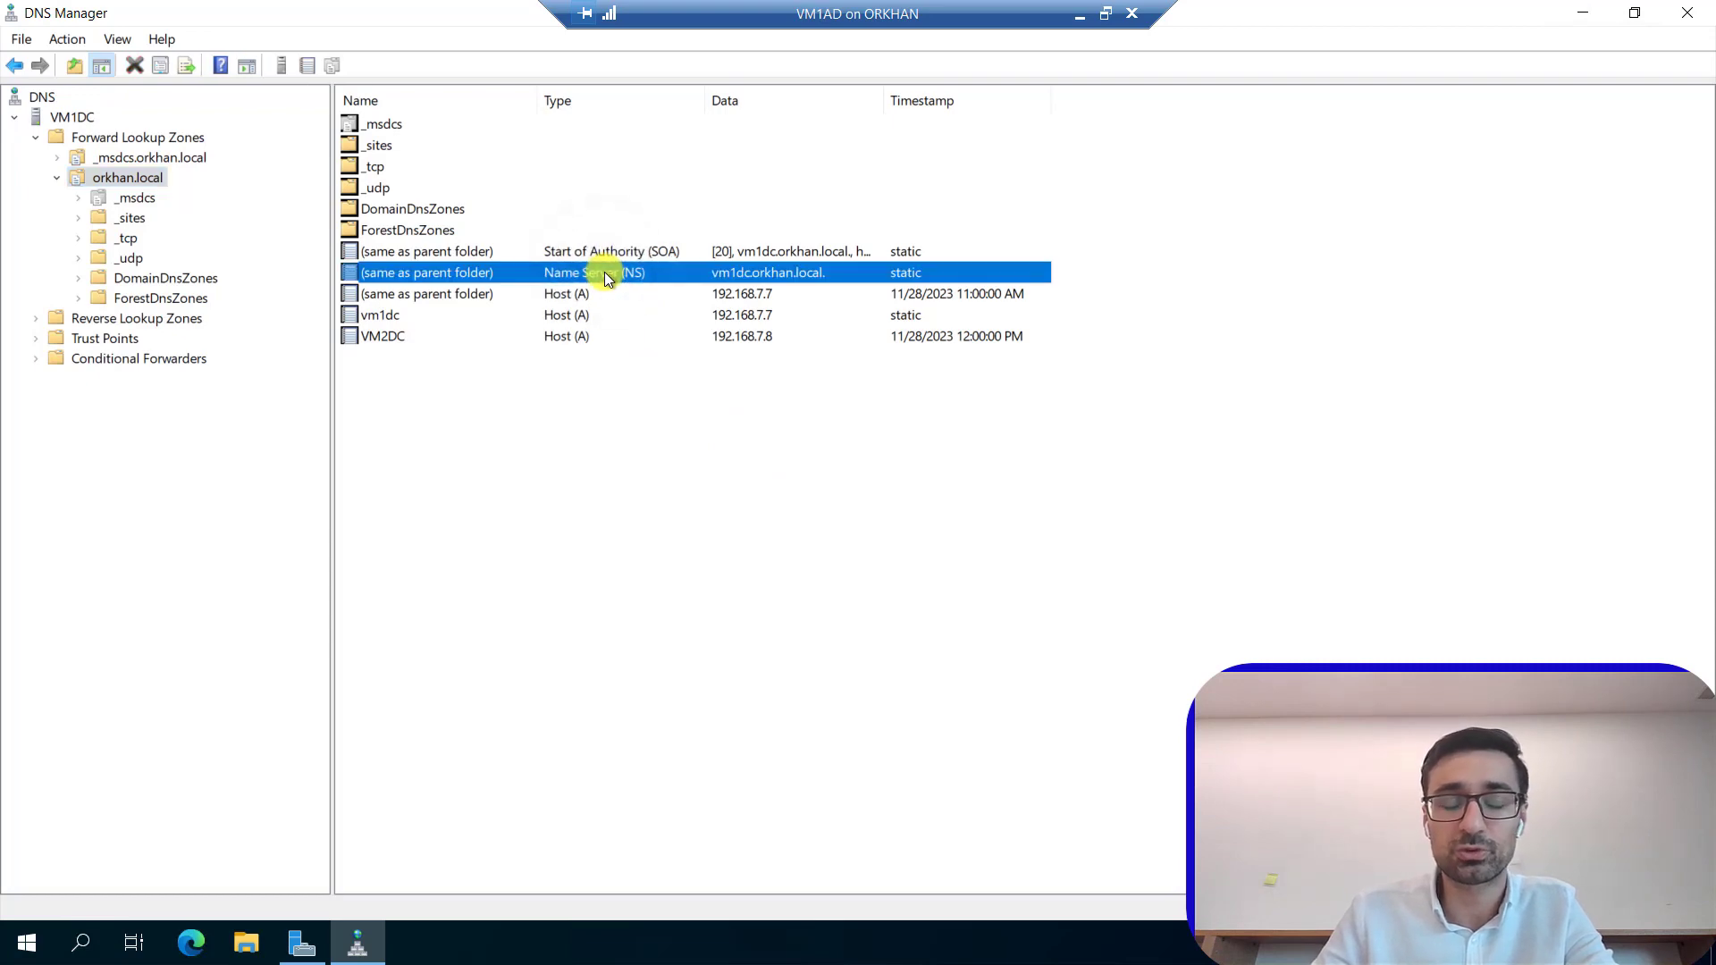
click(625, 253)
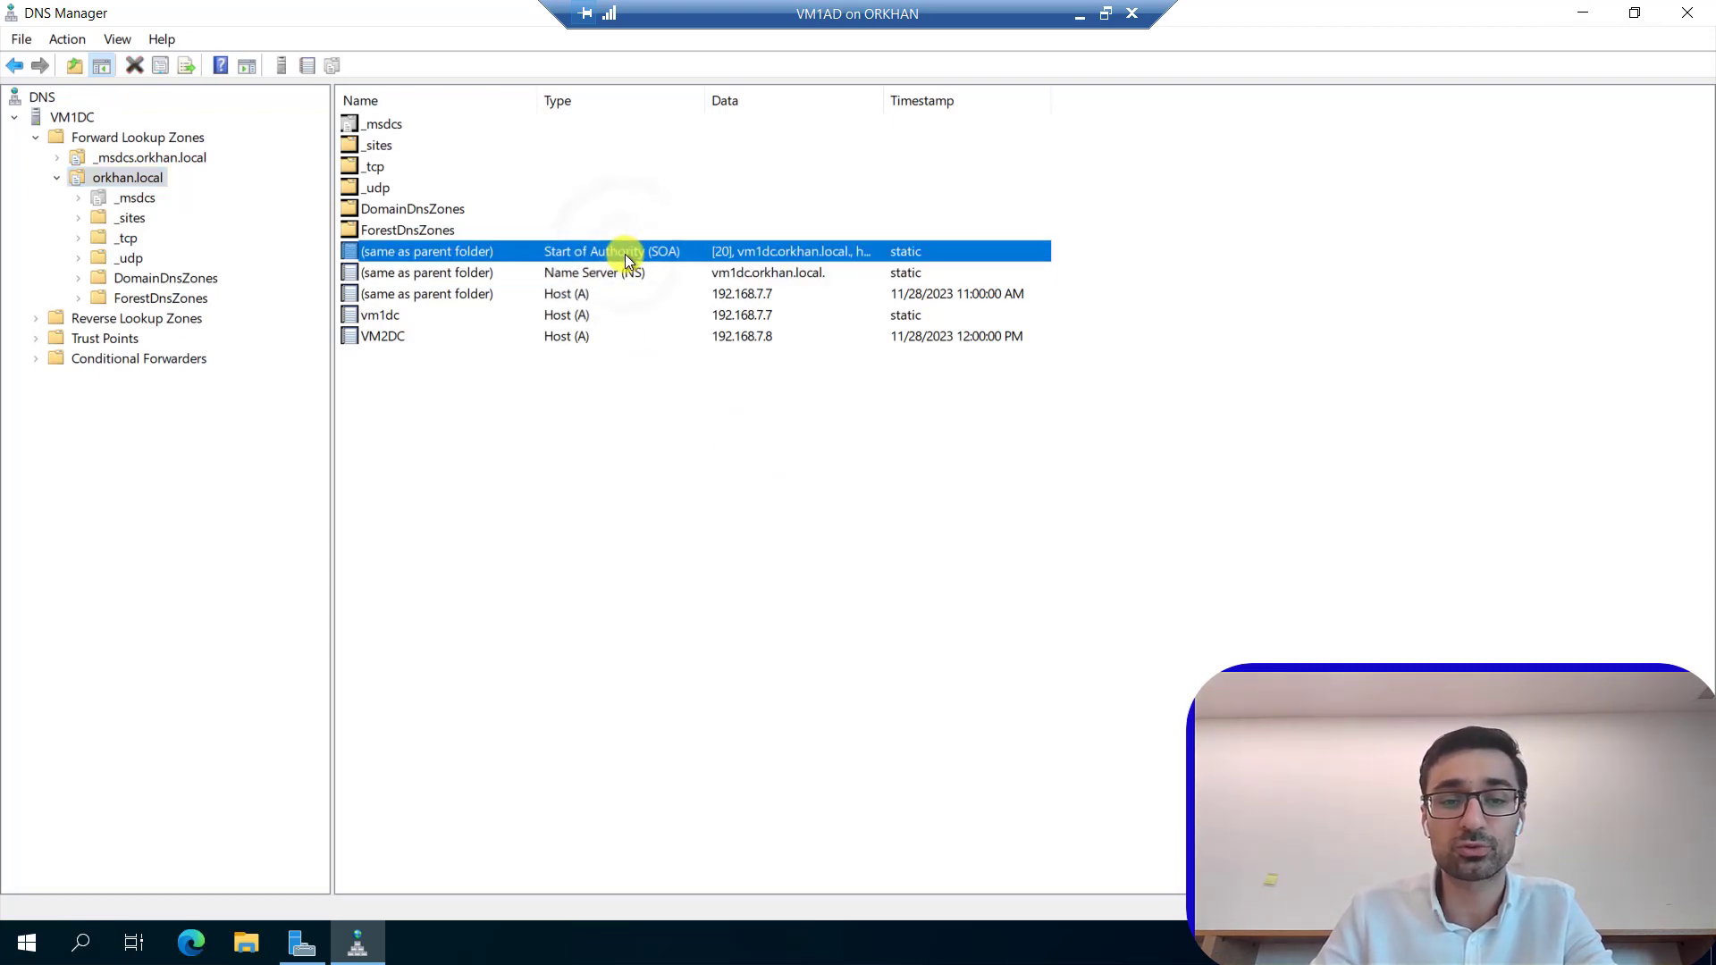
click(558, 297)
click(558, 339)
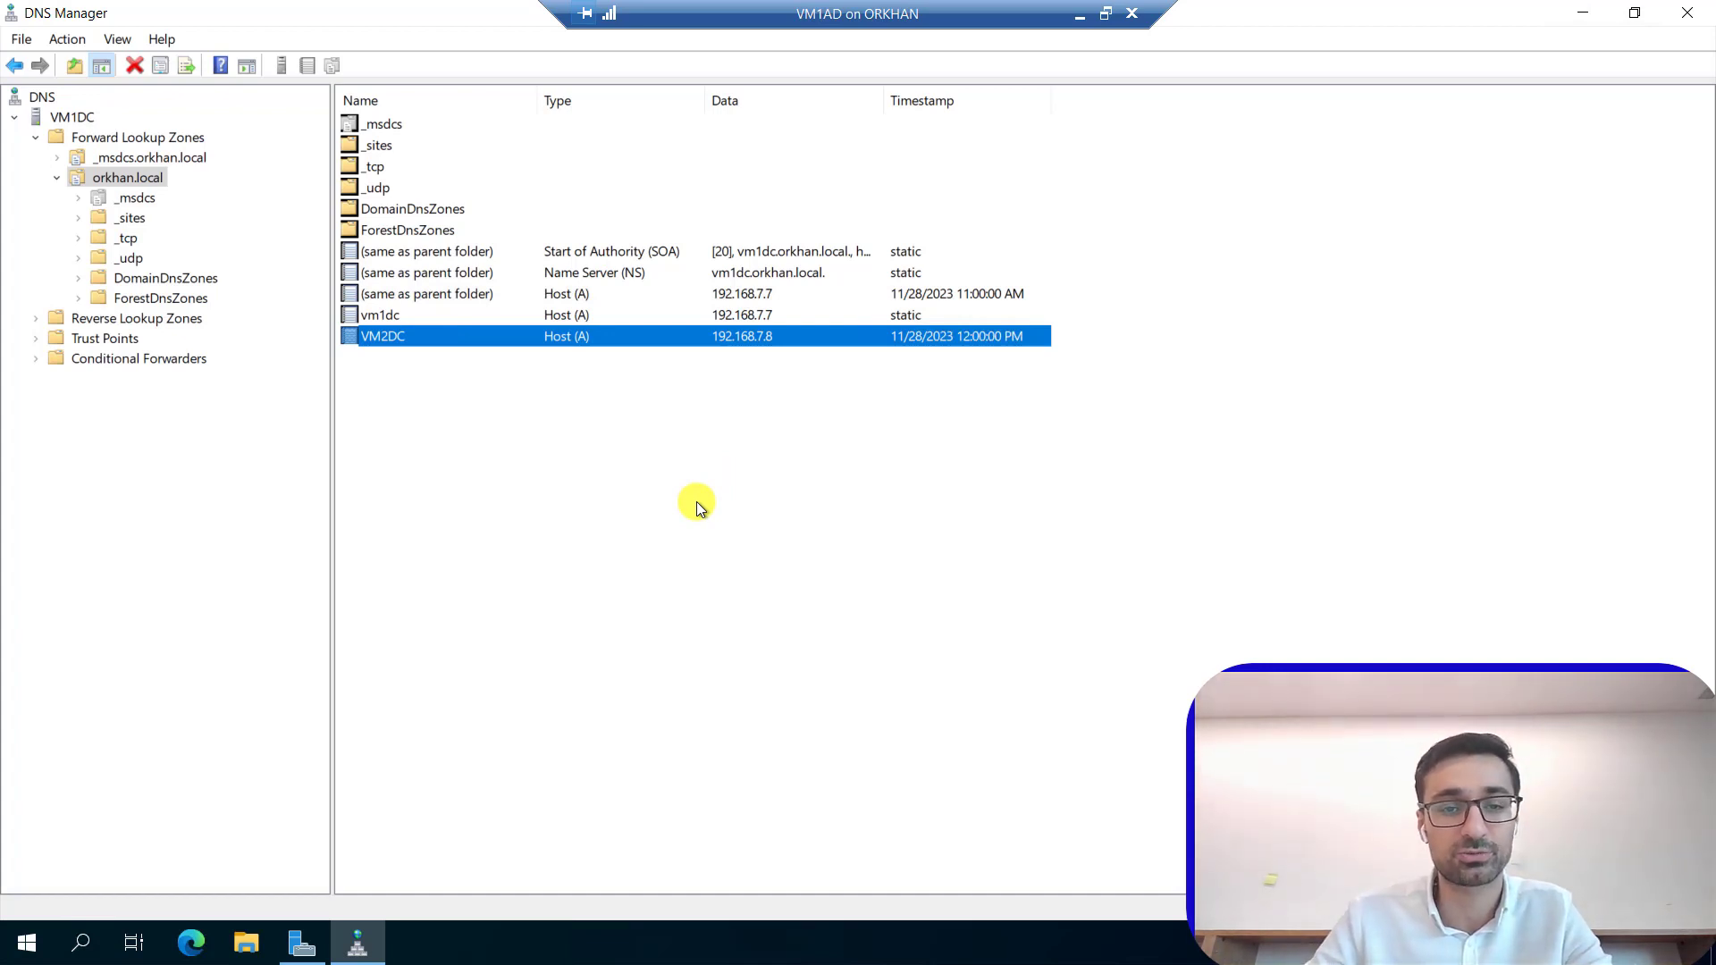
click(575, 297)
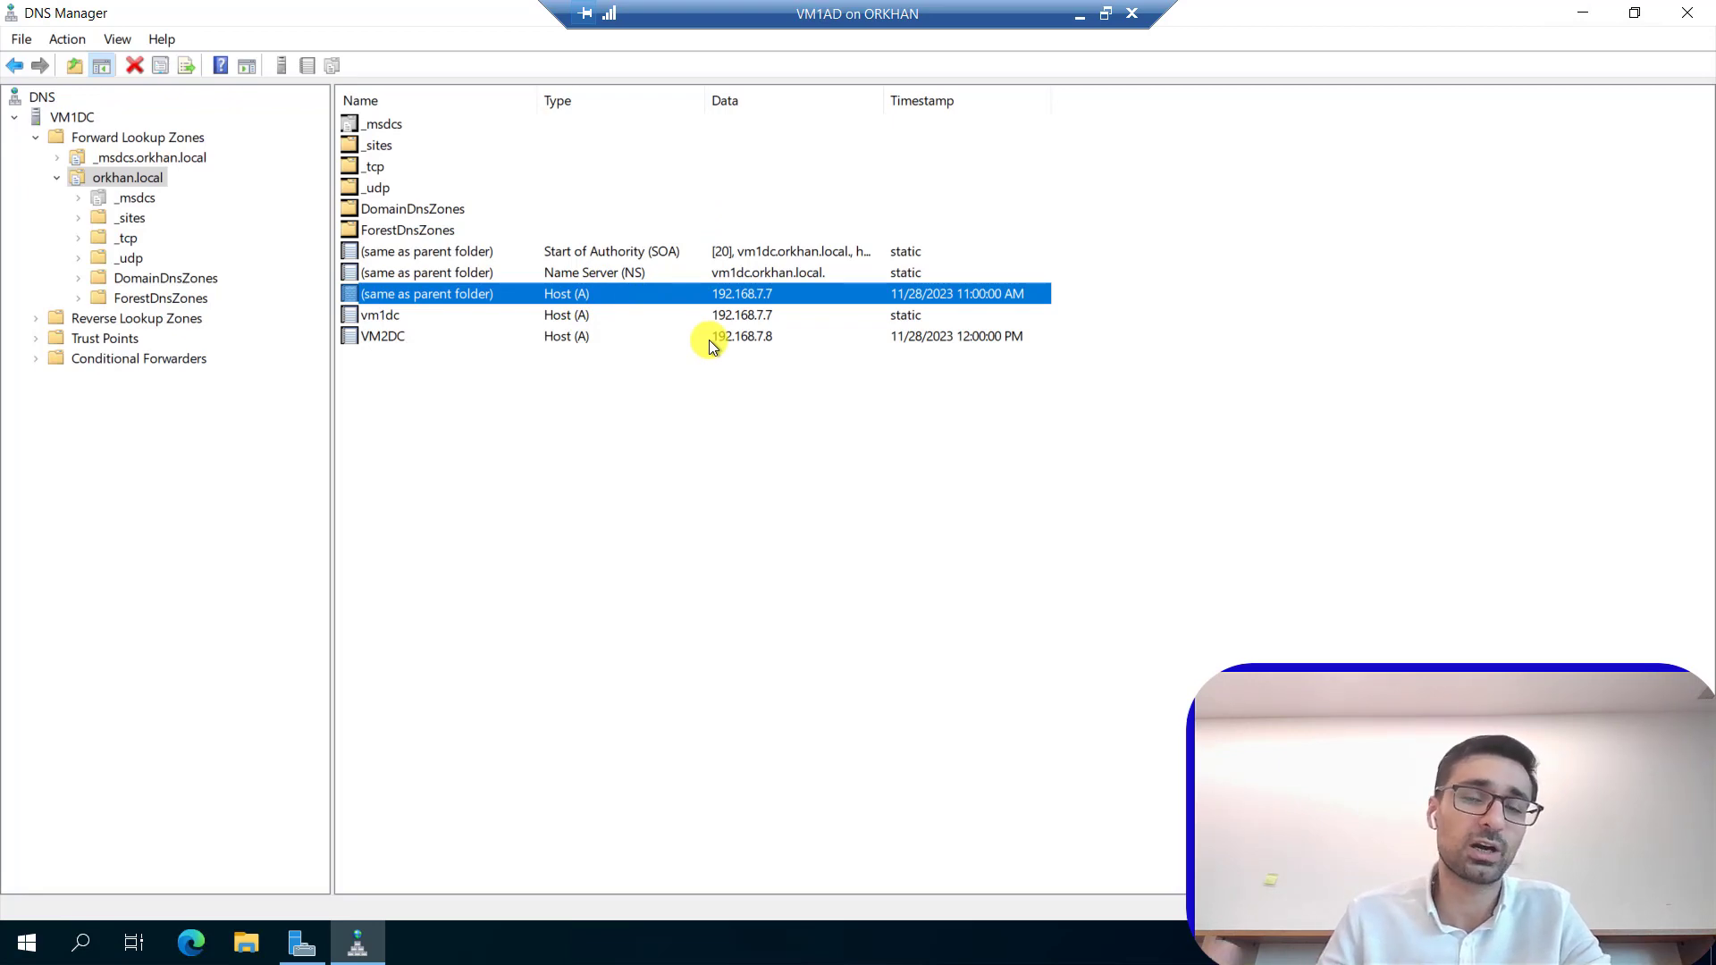
Browse the resource record types available for a new record in the orkhan.local zone, without creating one.
right_click(593, 425)
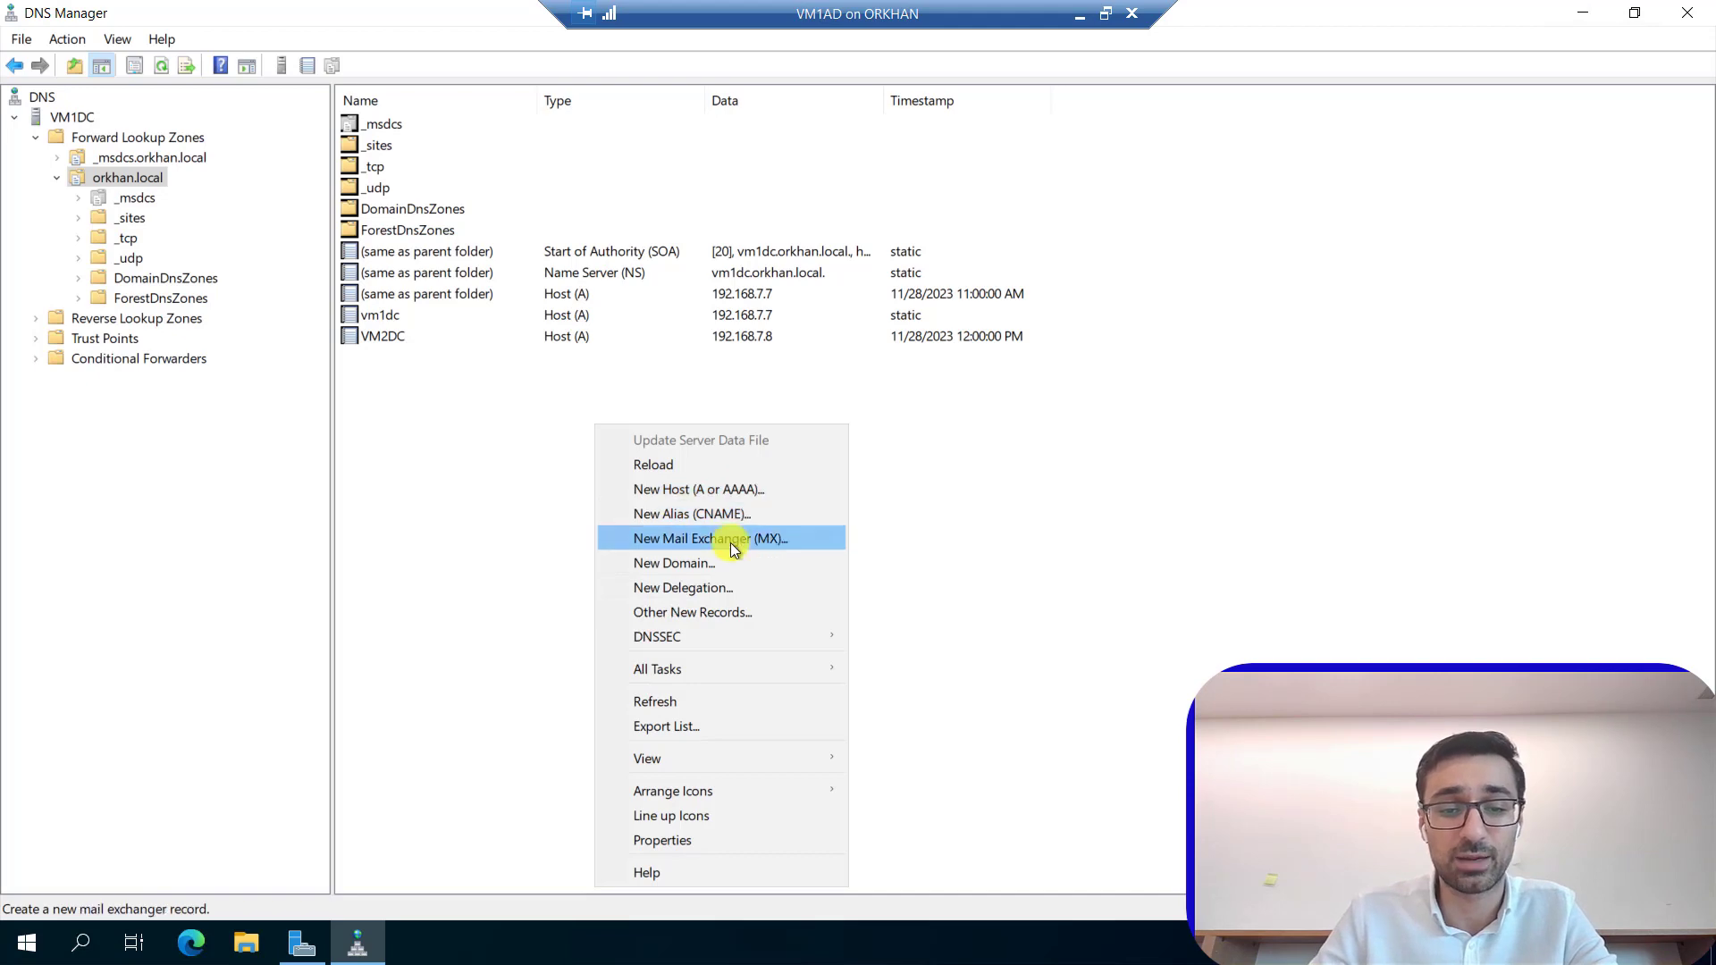
click(720, 613)
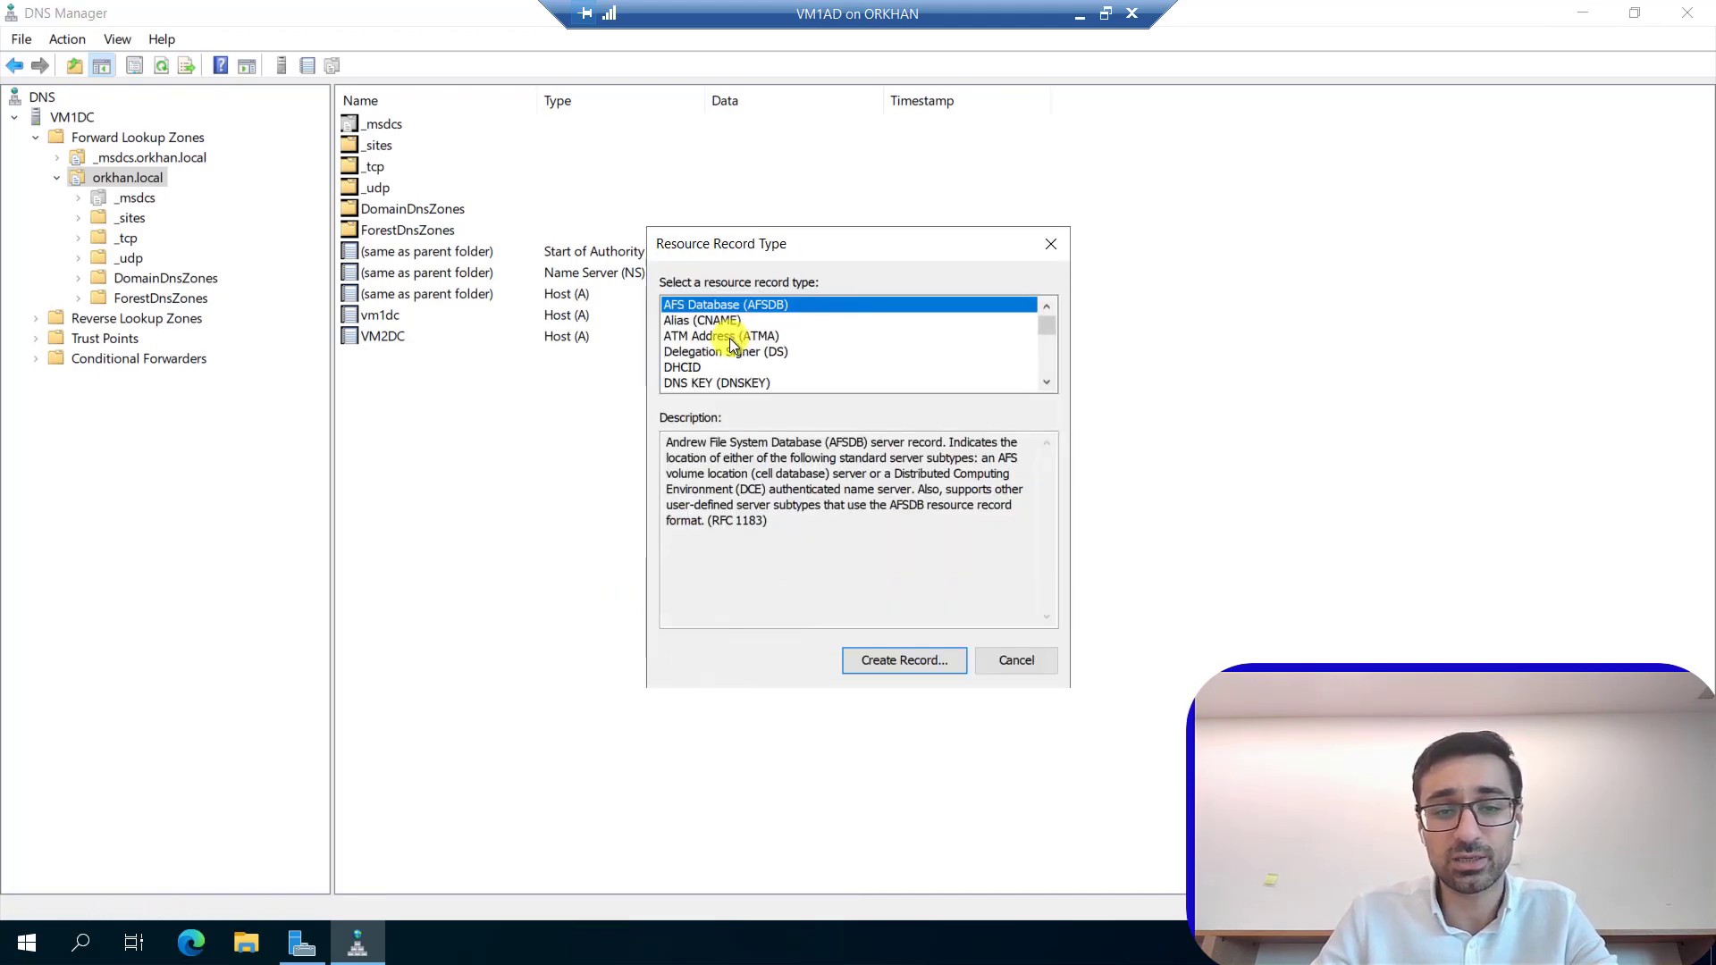
scroll(726, 356, down, 7)
scroll(722, 367, up, 8)
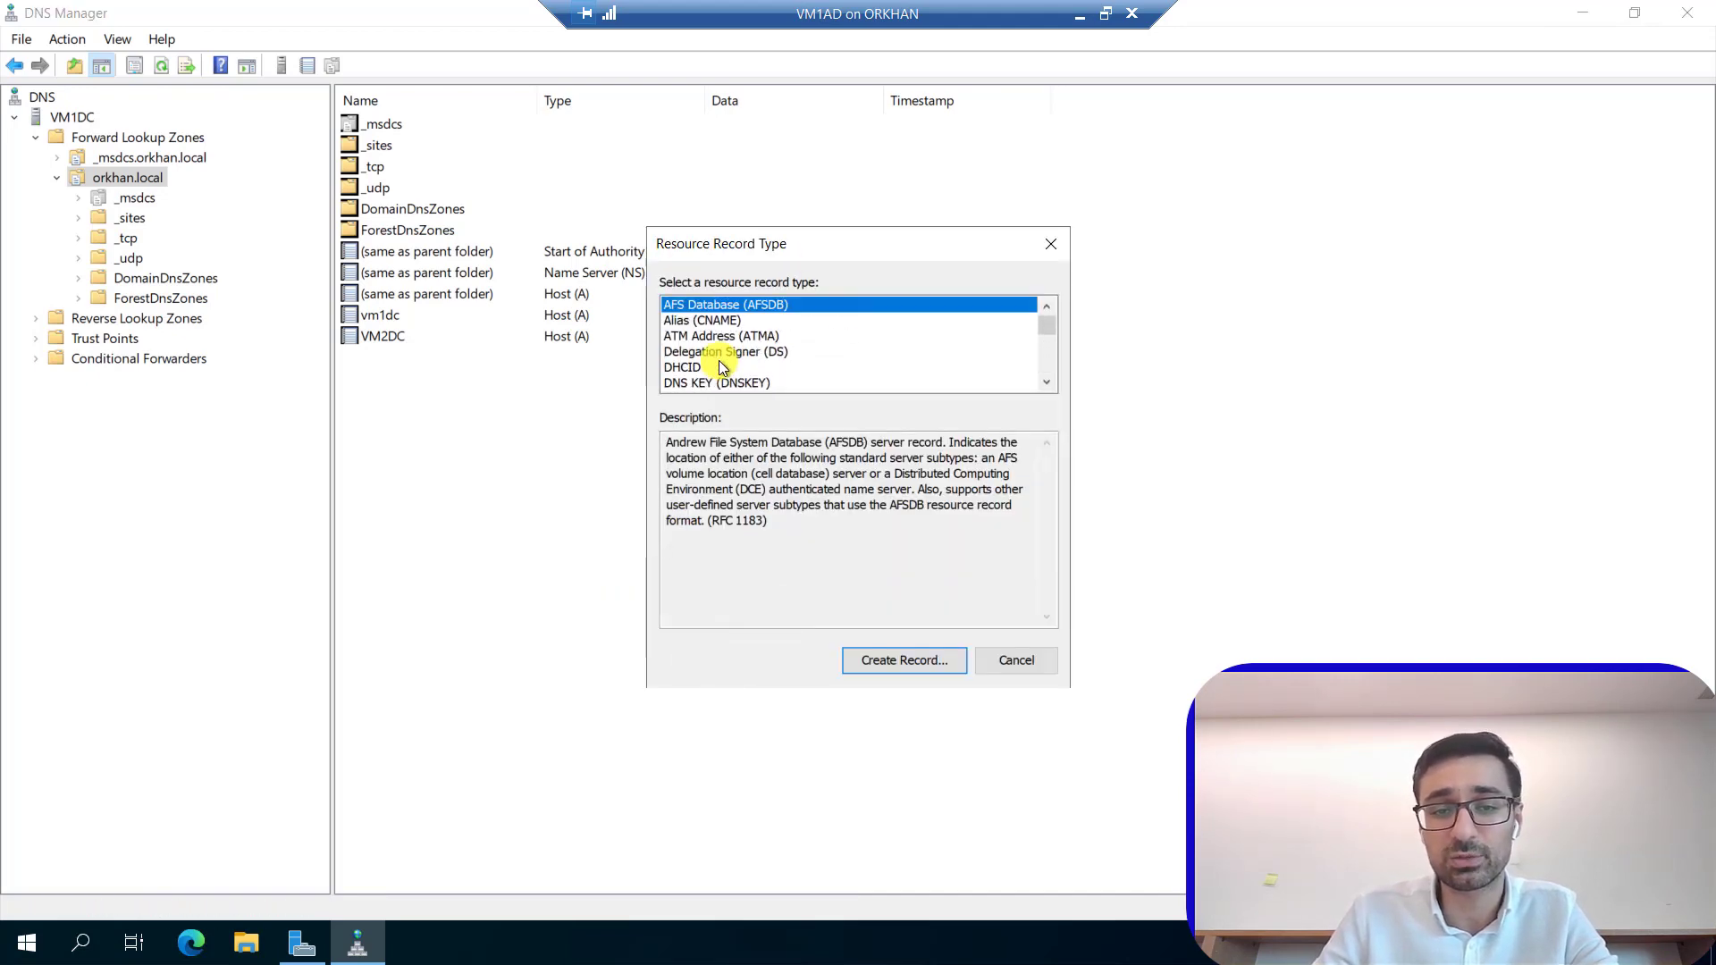
click(1013, 660)
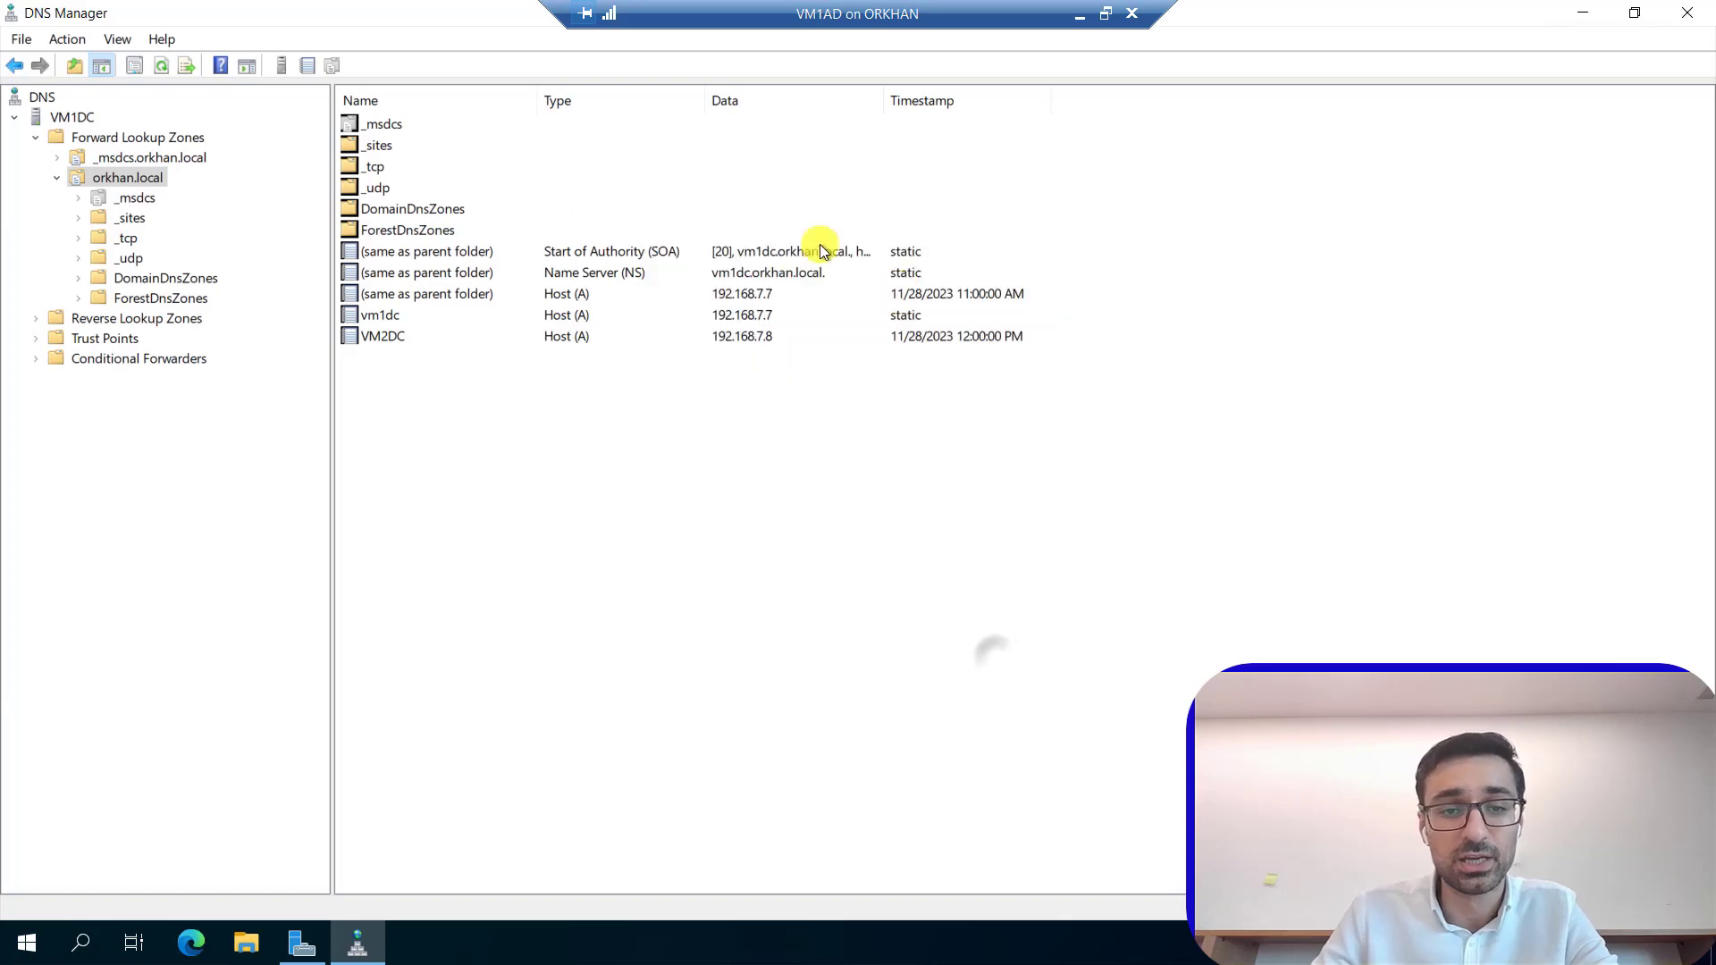
Compare the names, record types and IP addresses of the vm1dc and VM2DC host records.
click(582, 313)
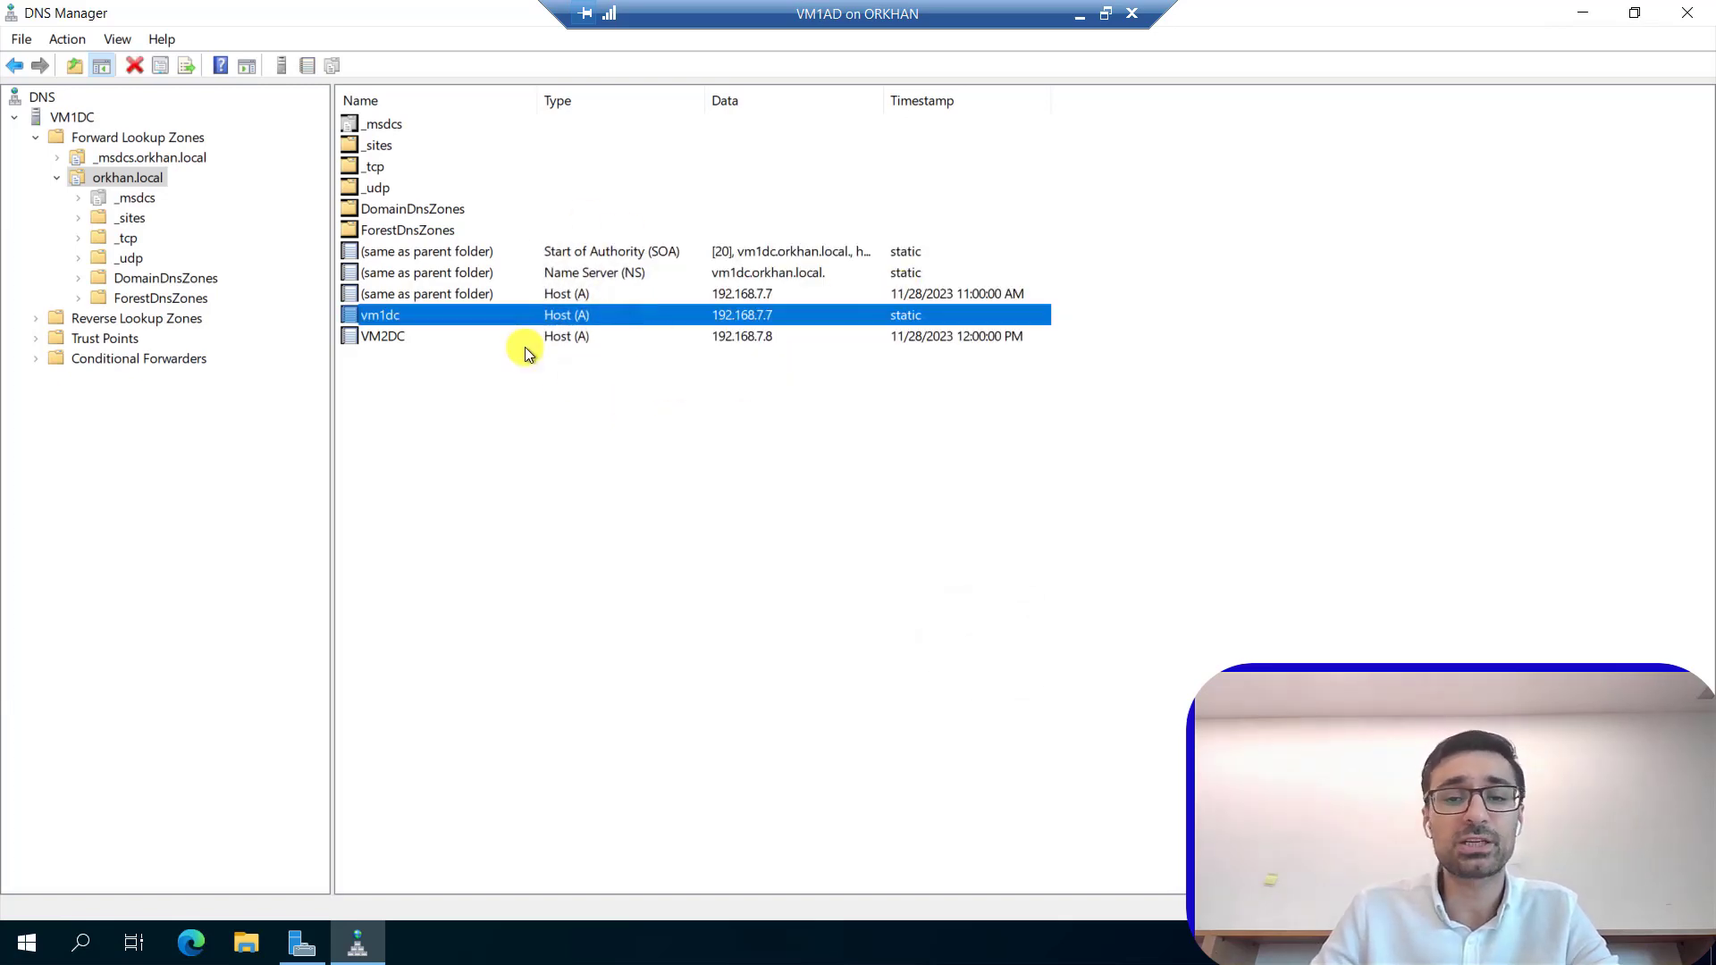
click(401, 336)
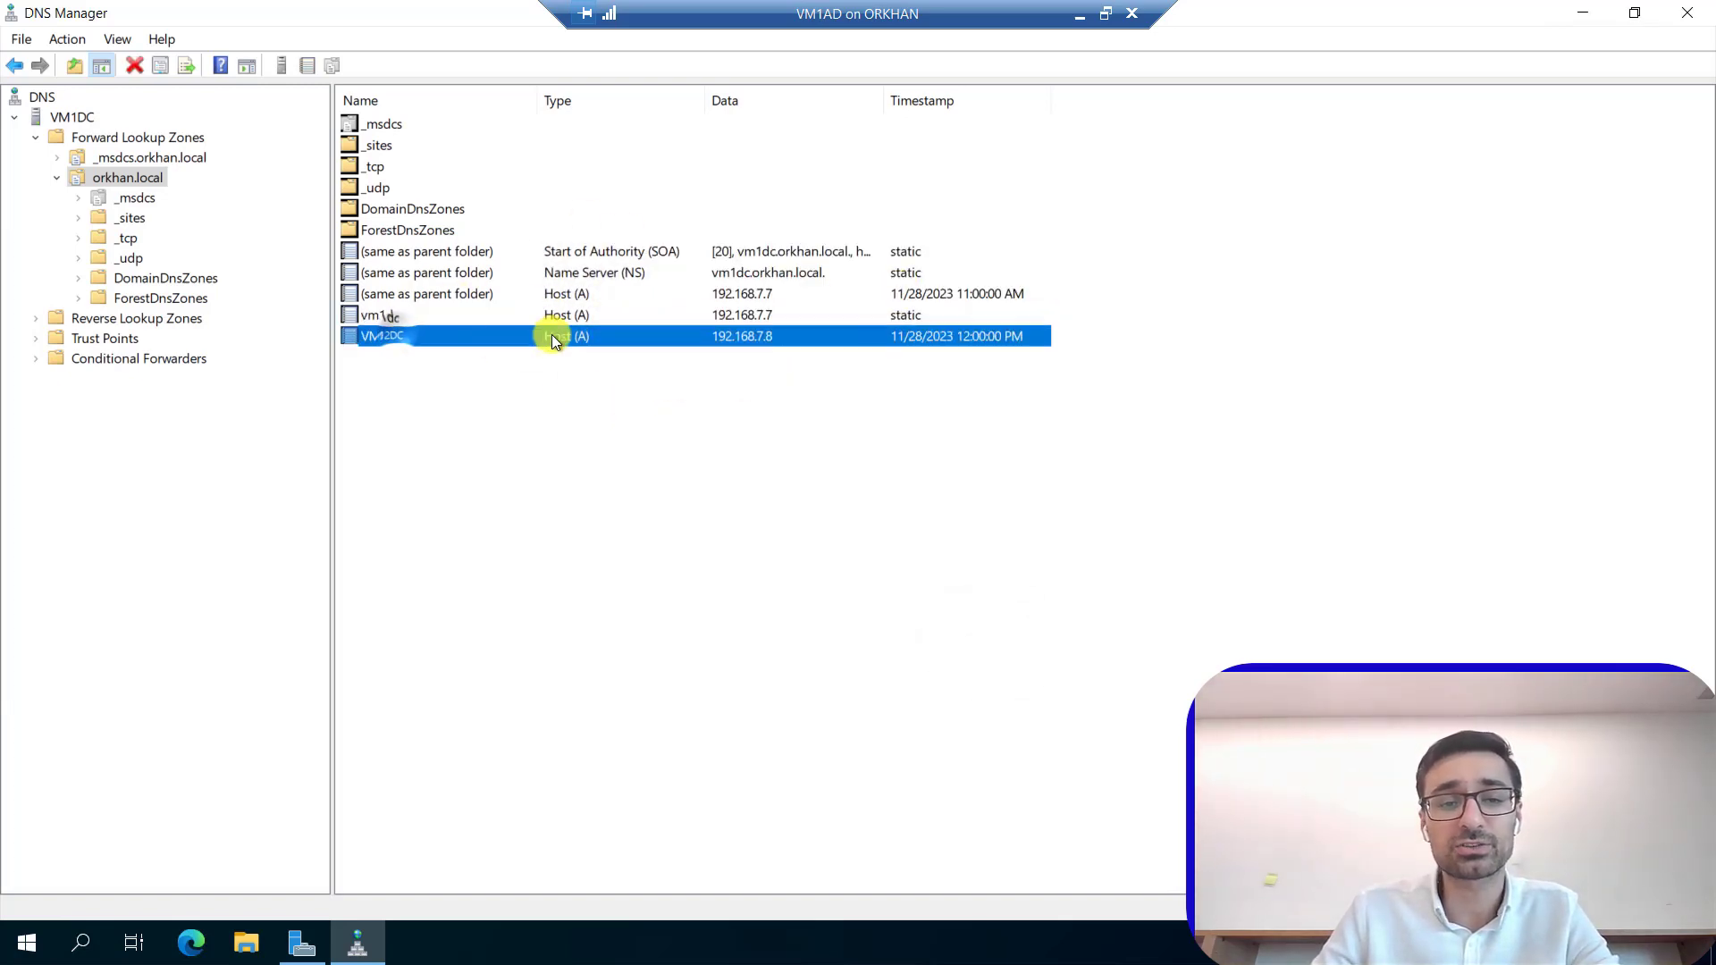
click(454, 315)
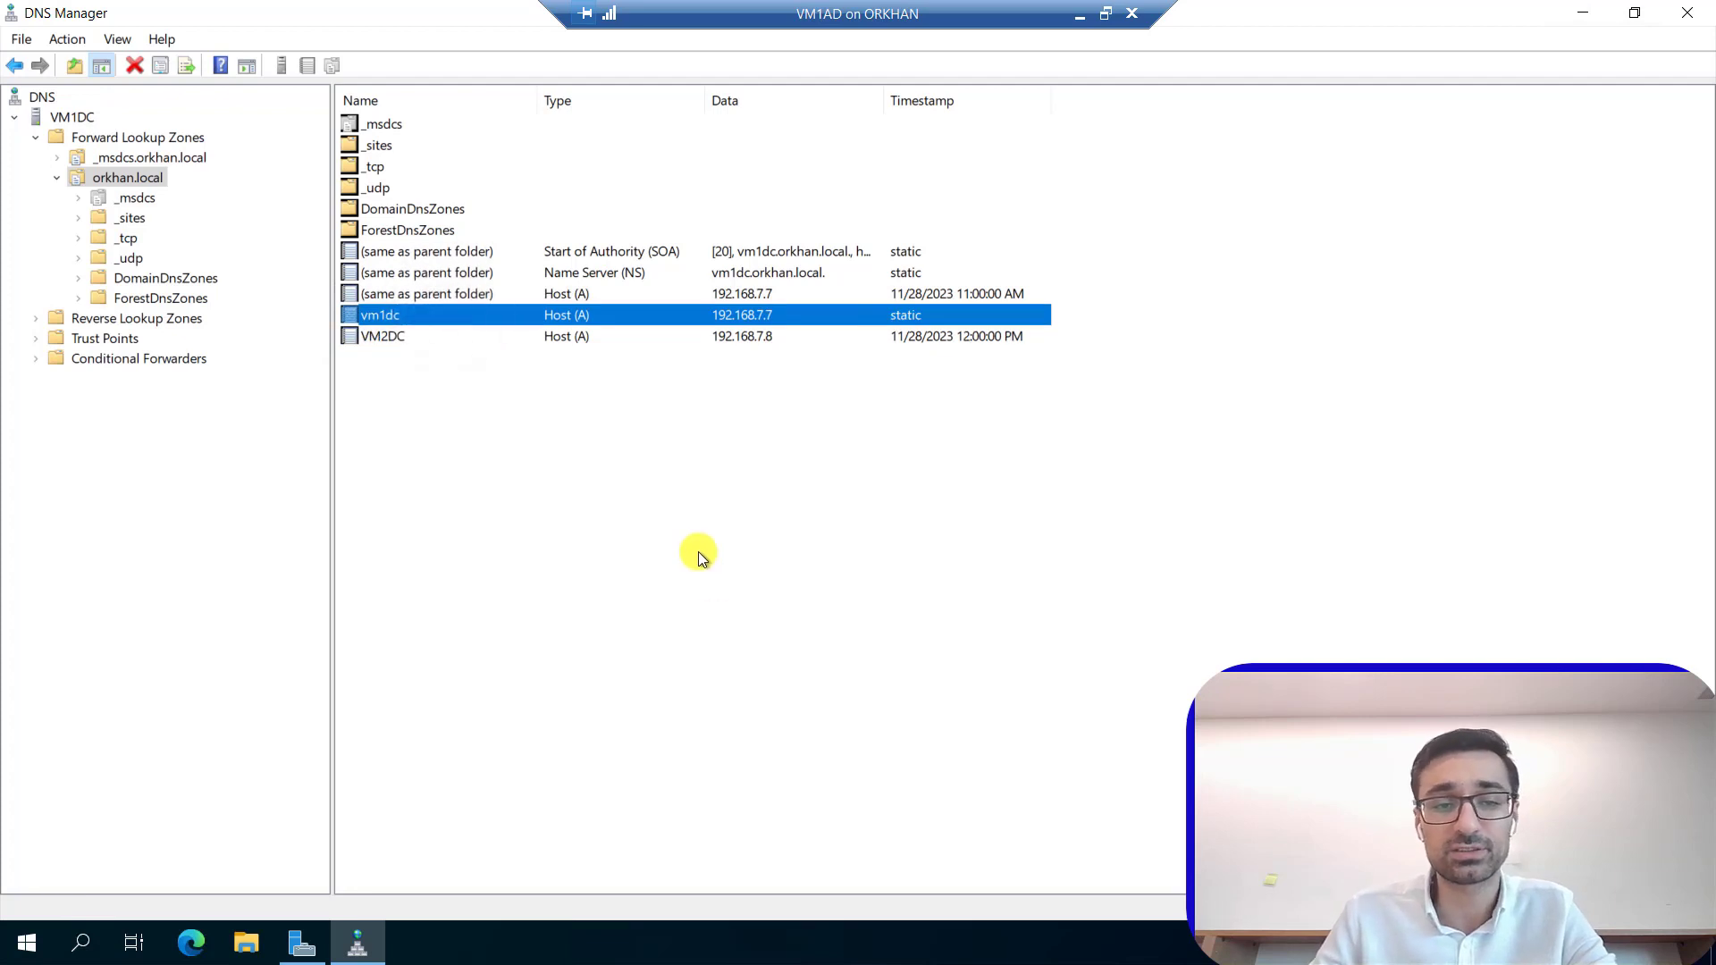
click(568, 335)
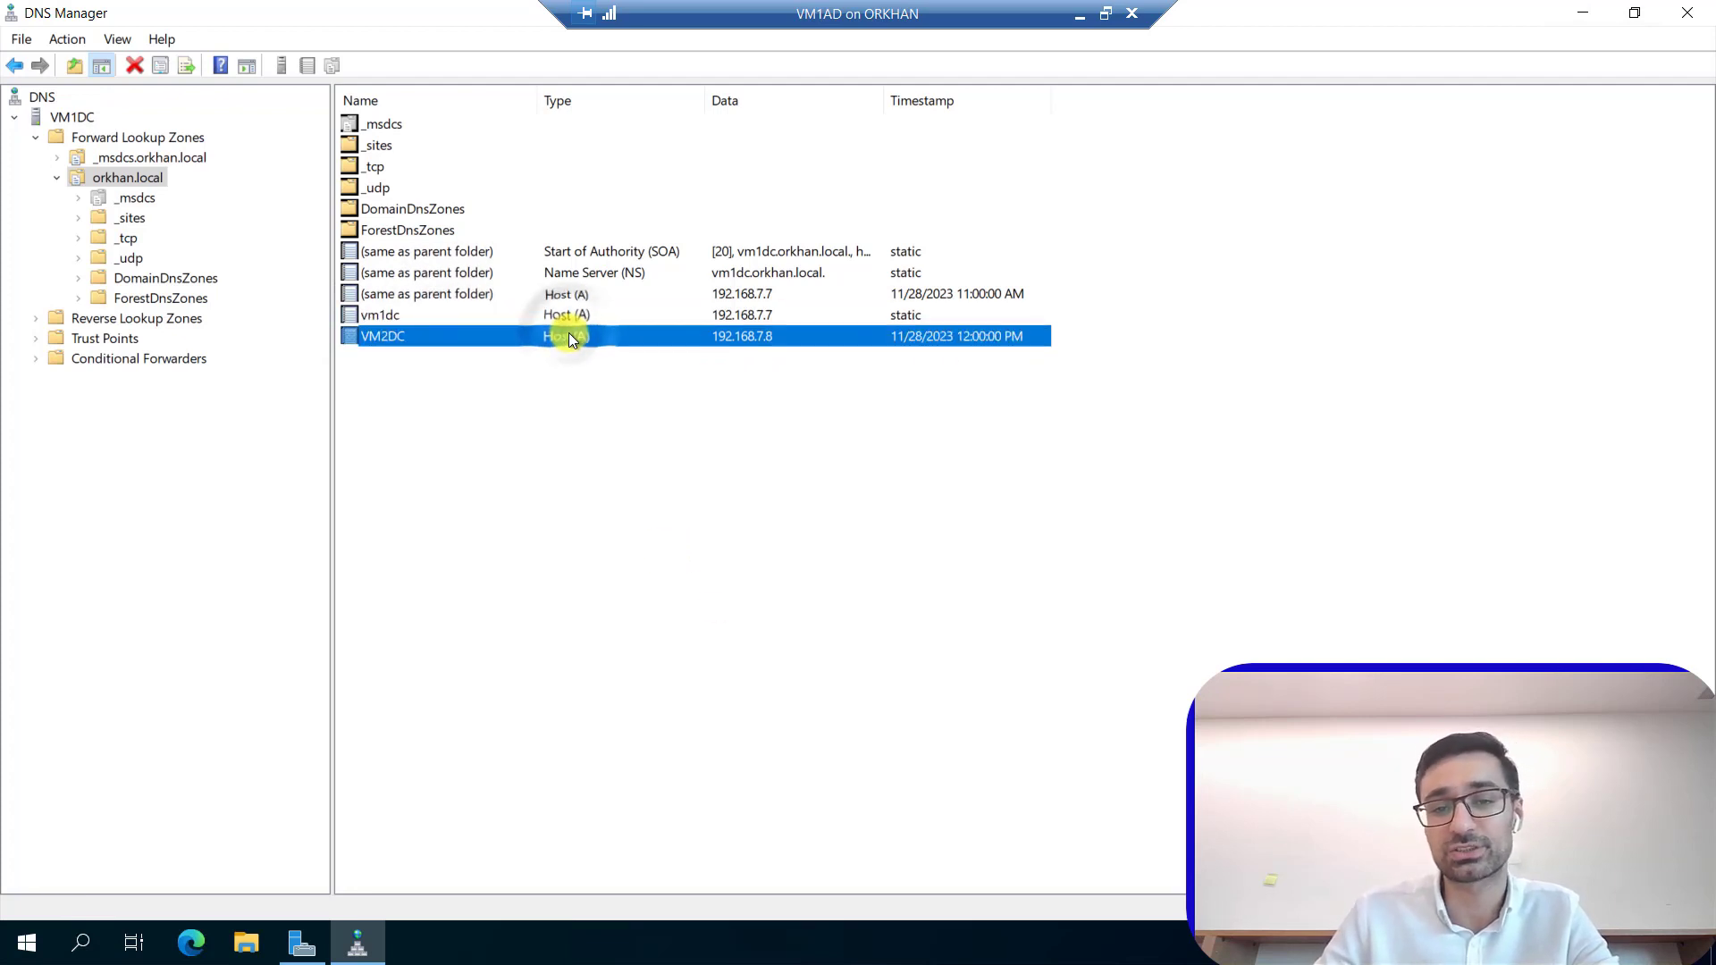
click(756, 316)
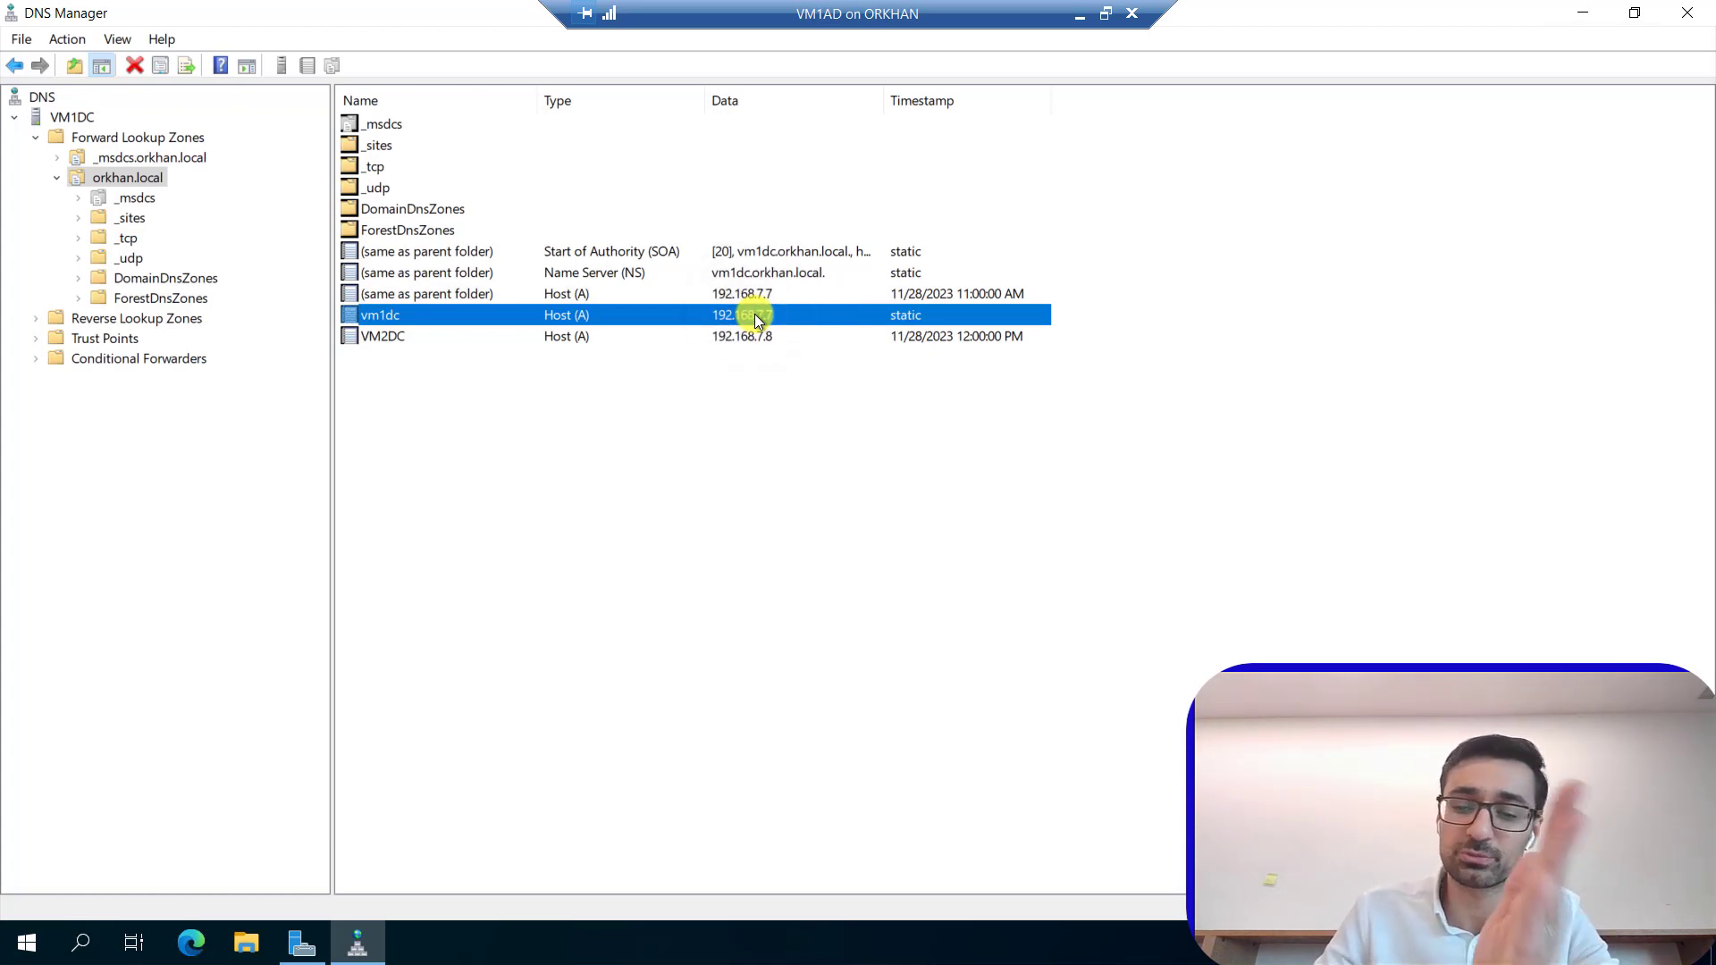
click(769, 339)
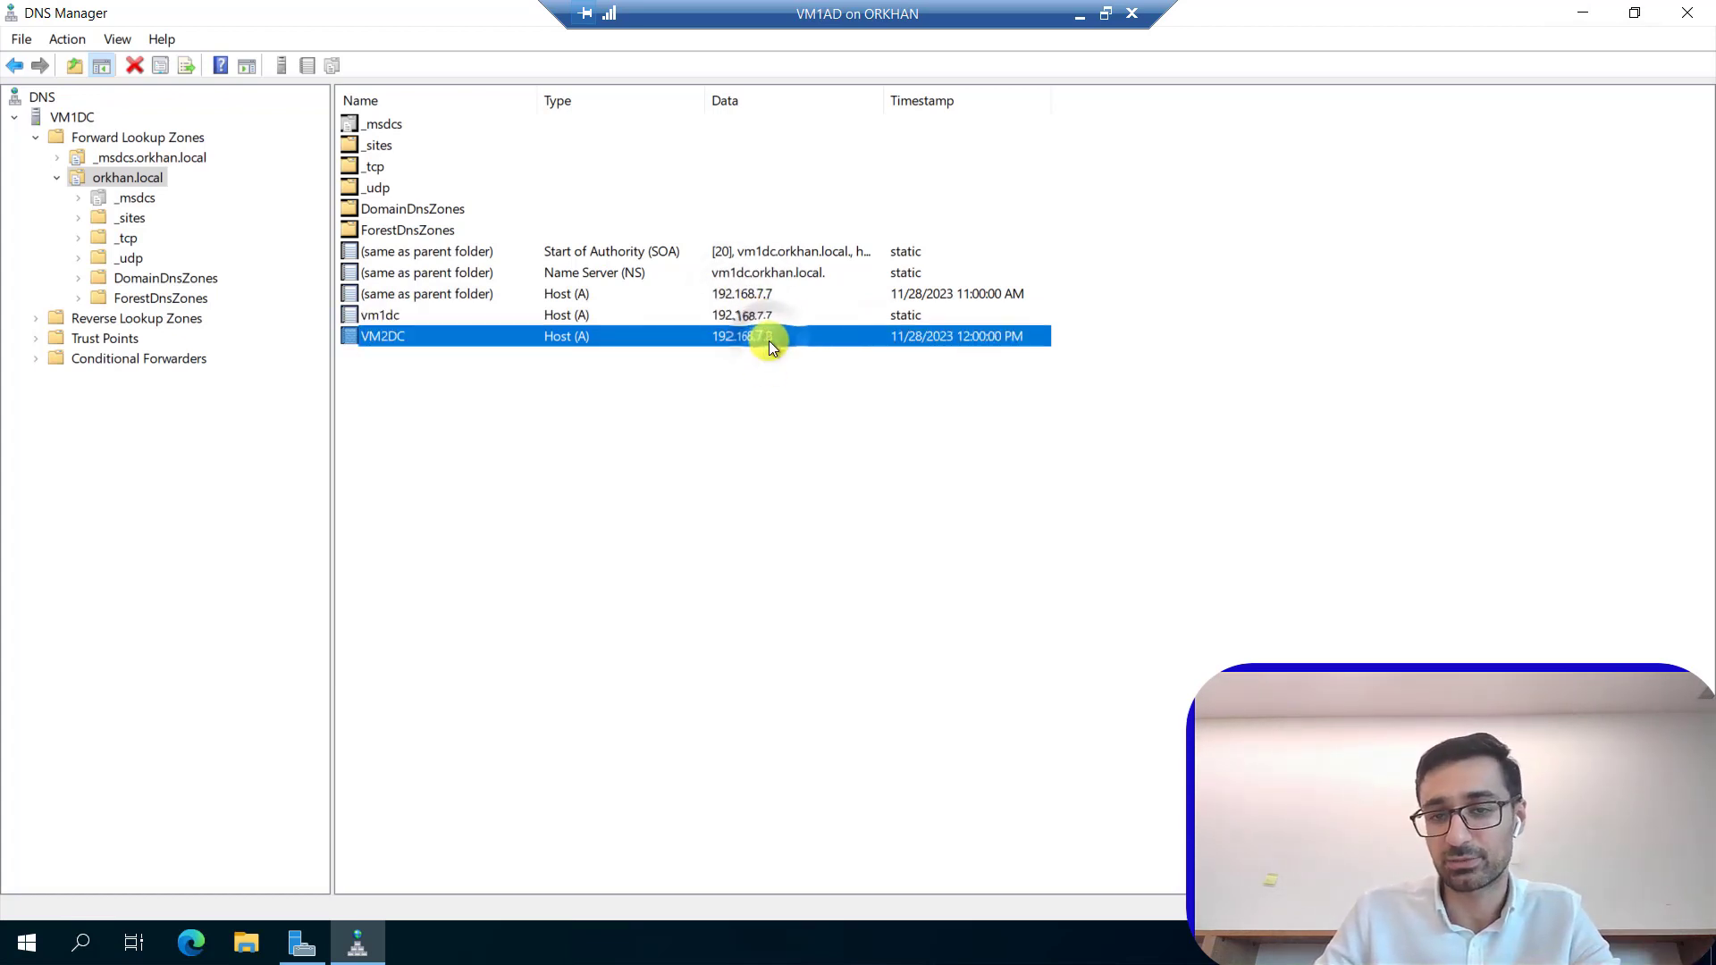
Open the VM2DC host record's properties and examine its host name, fully qualified domain name and IP address.
right_click(617, 338)
click(667, 381)
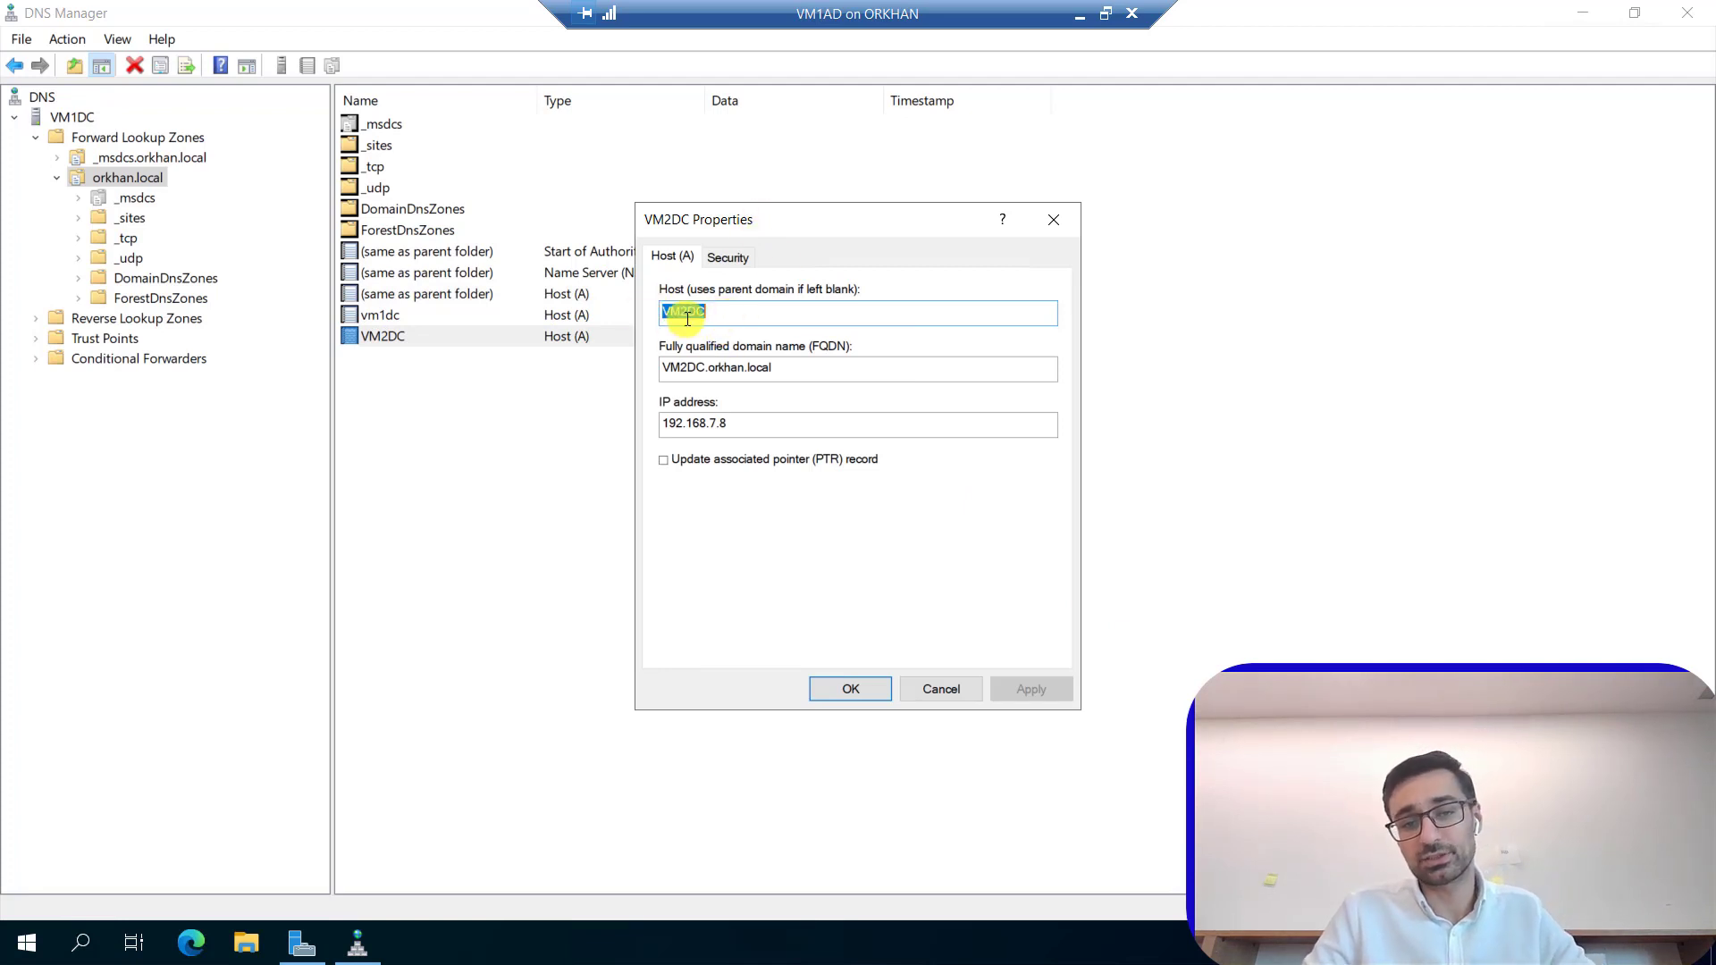
drag(798, 377, 634, 354)
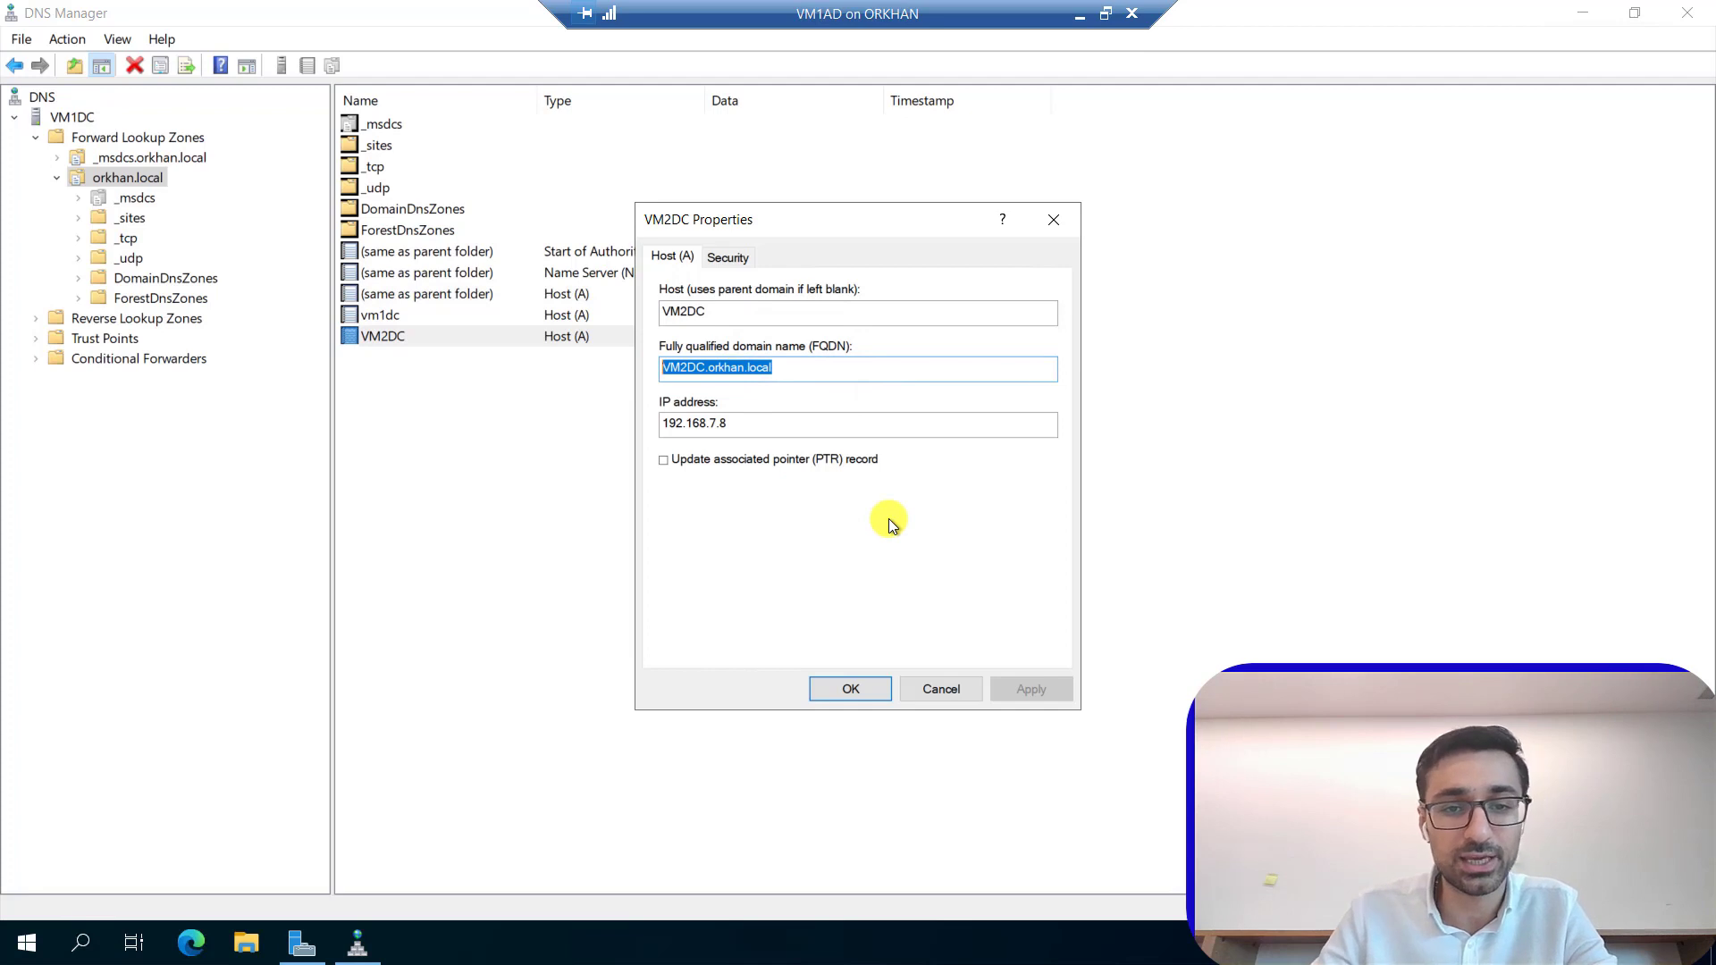
drag(777, 422, 620, 410)
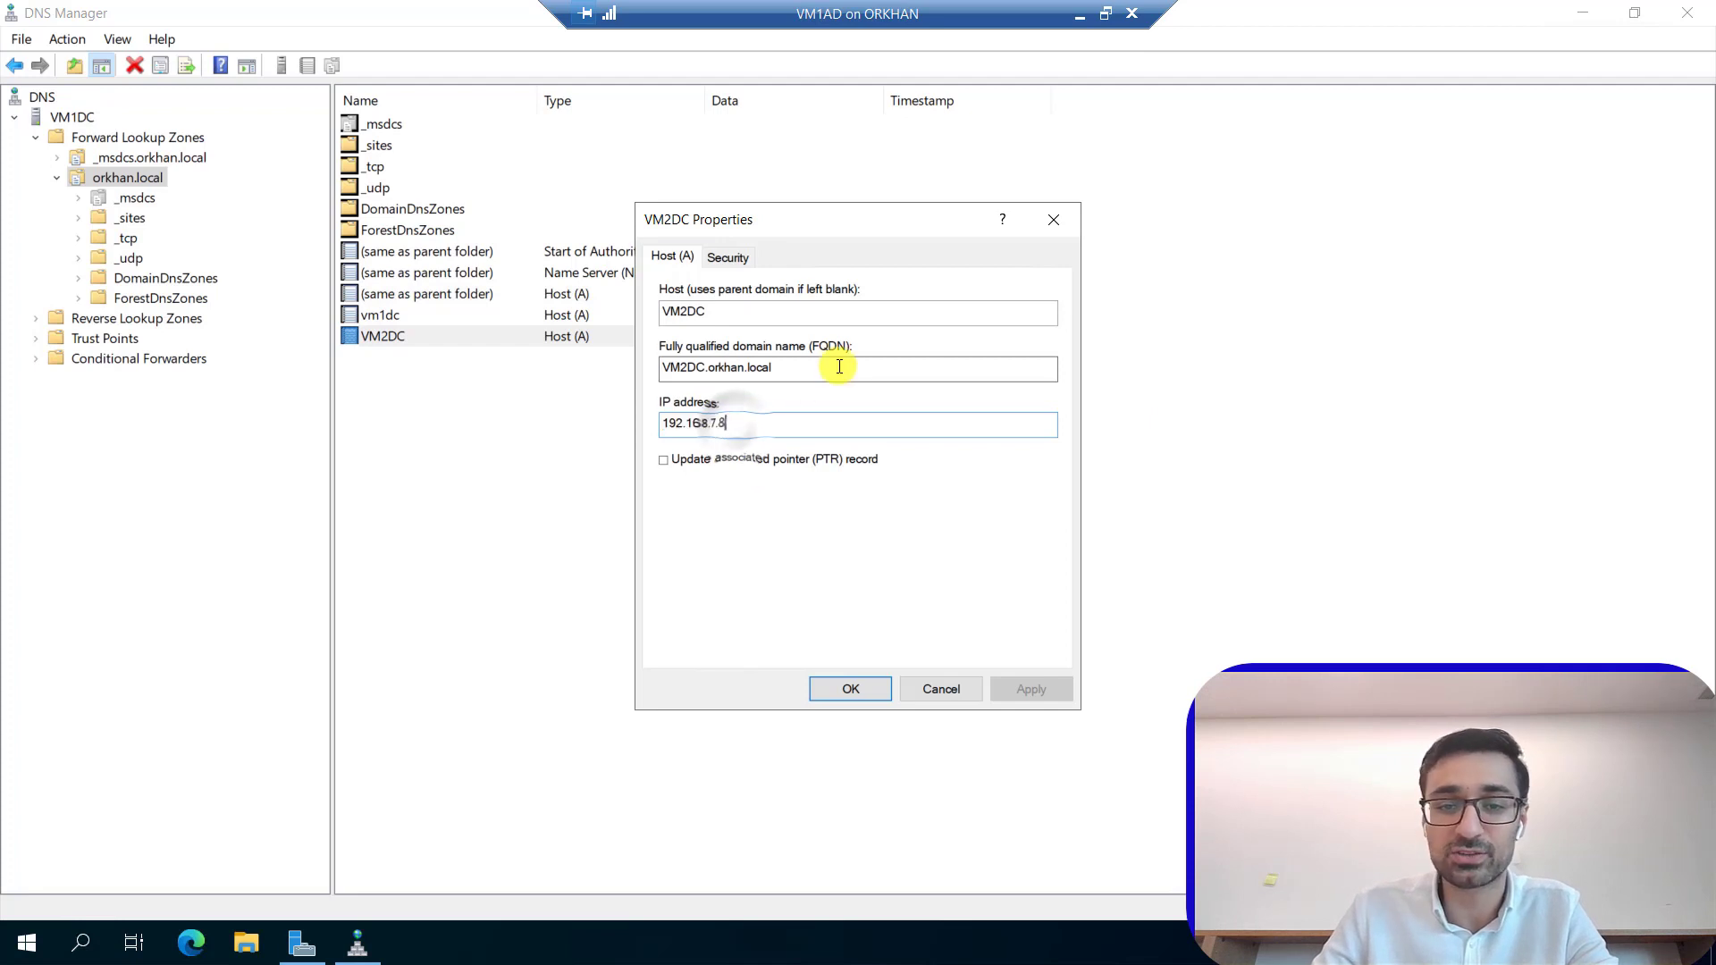
drag(775, 367, 642, 368)
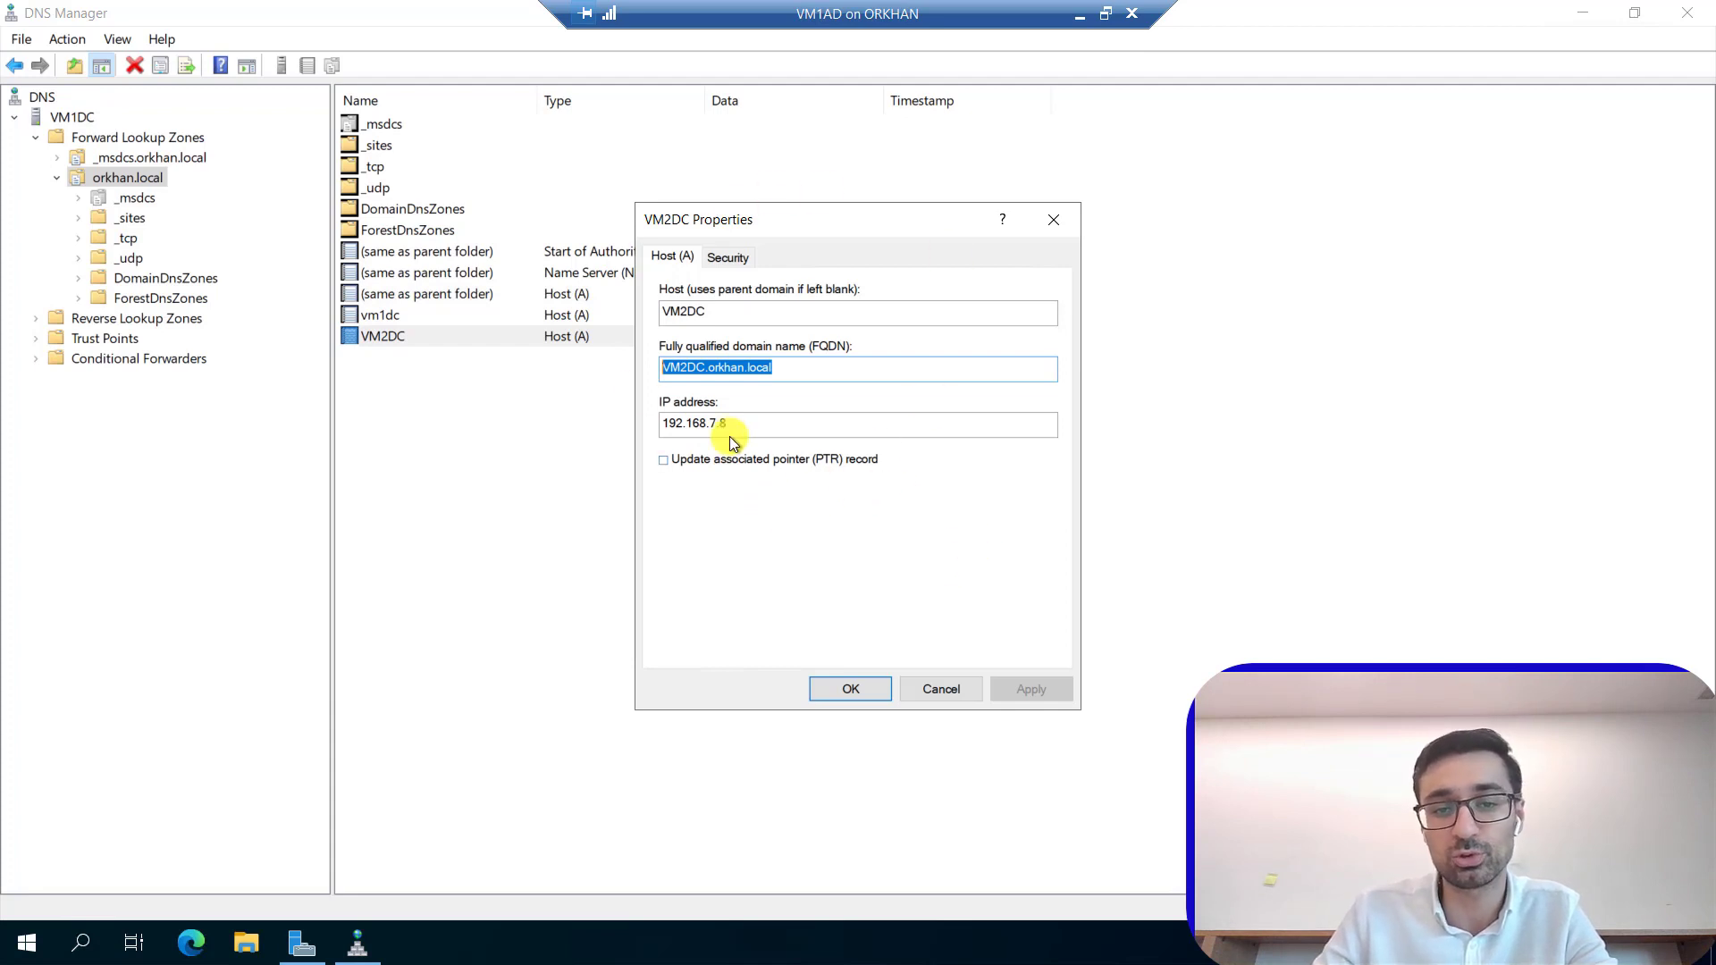
drag(747, 423, 652, 423)
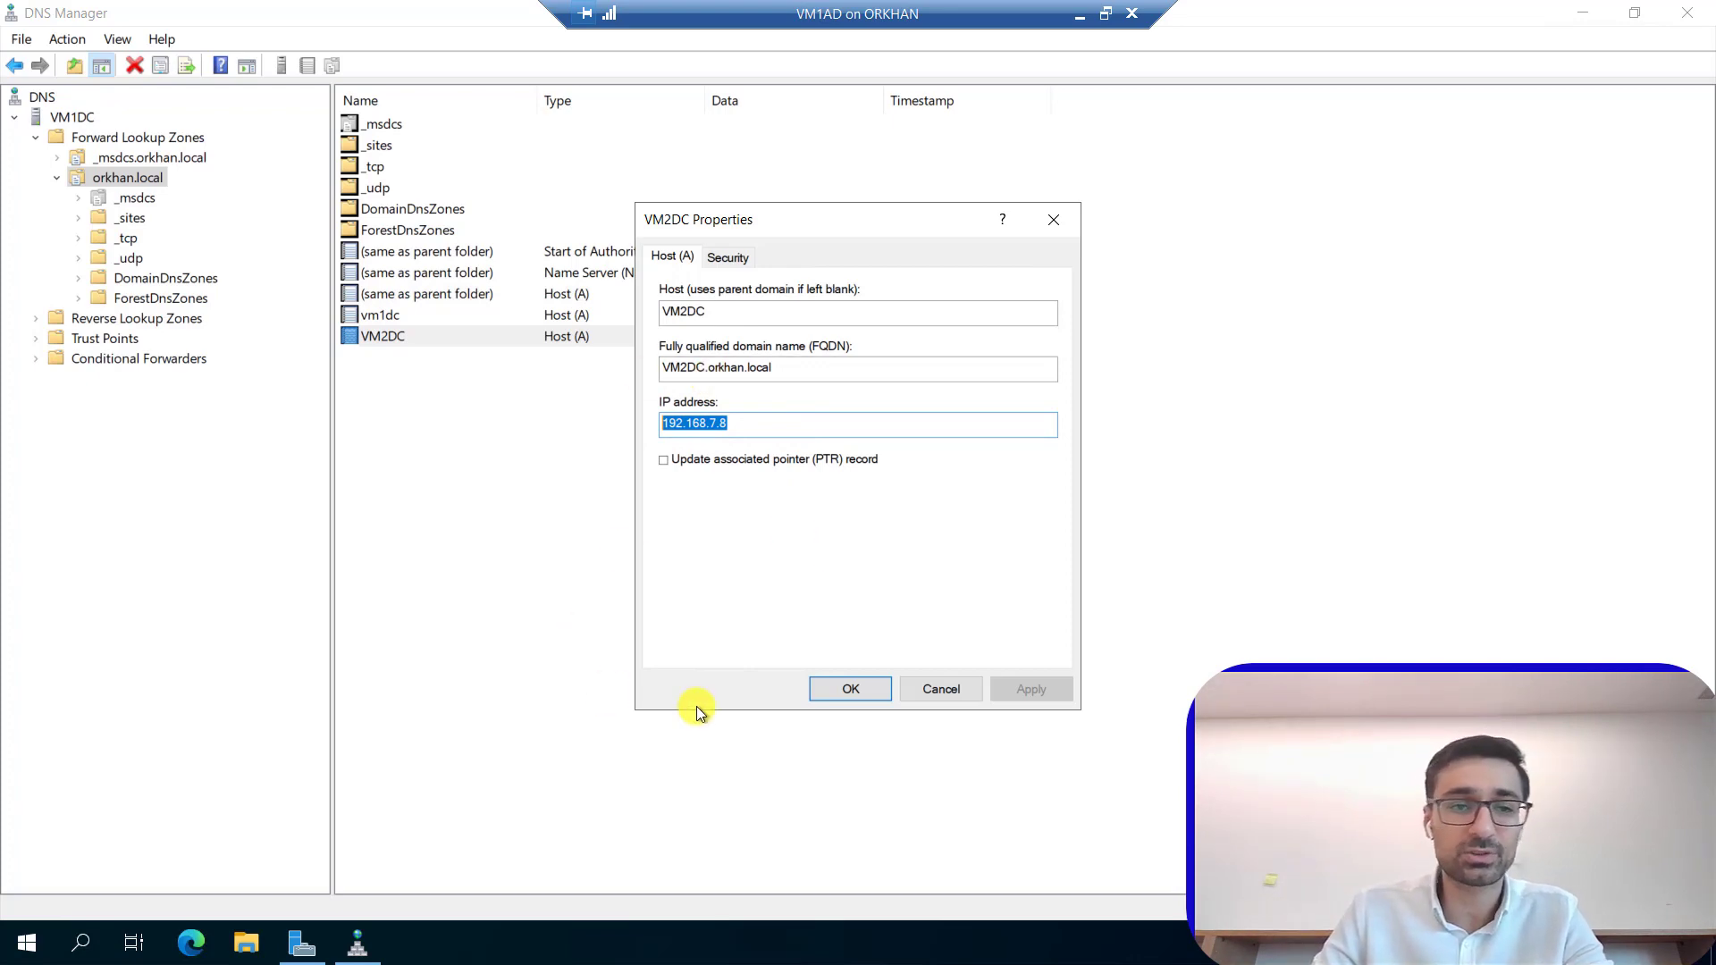
Switch to Hyper-V Manager and start the VM2AD virtual machine, continuing from its last state instead of reverting to the automatic checkpoint.
click(1106, 13)
click(111, 202)
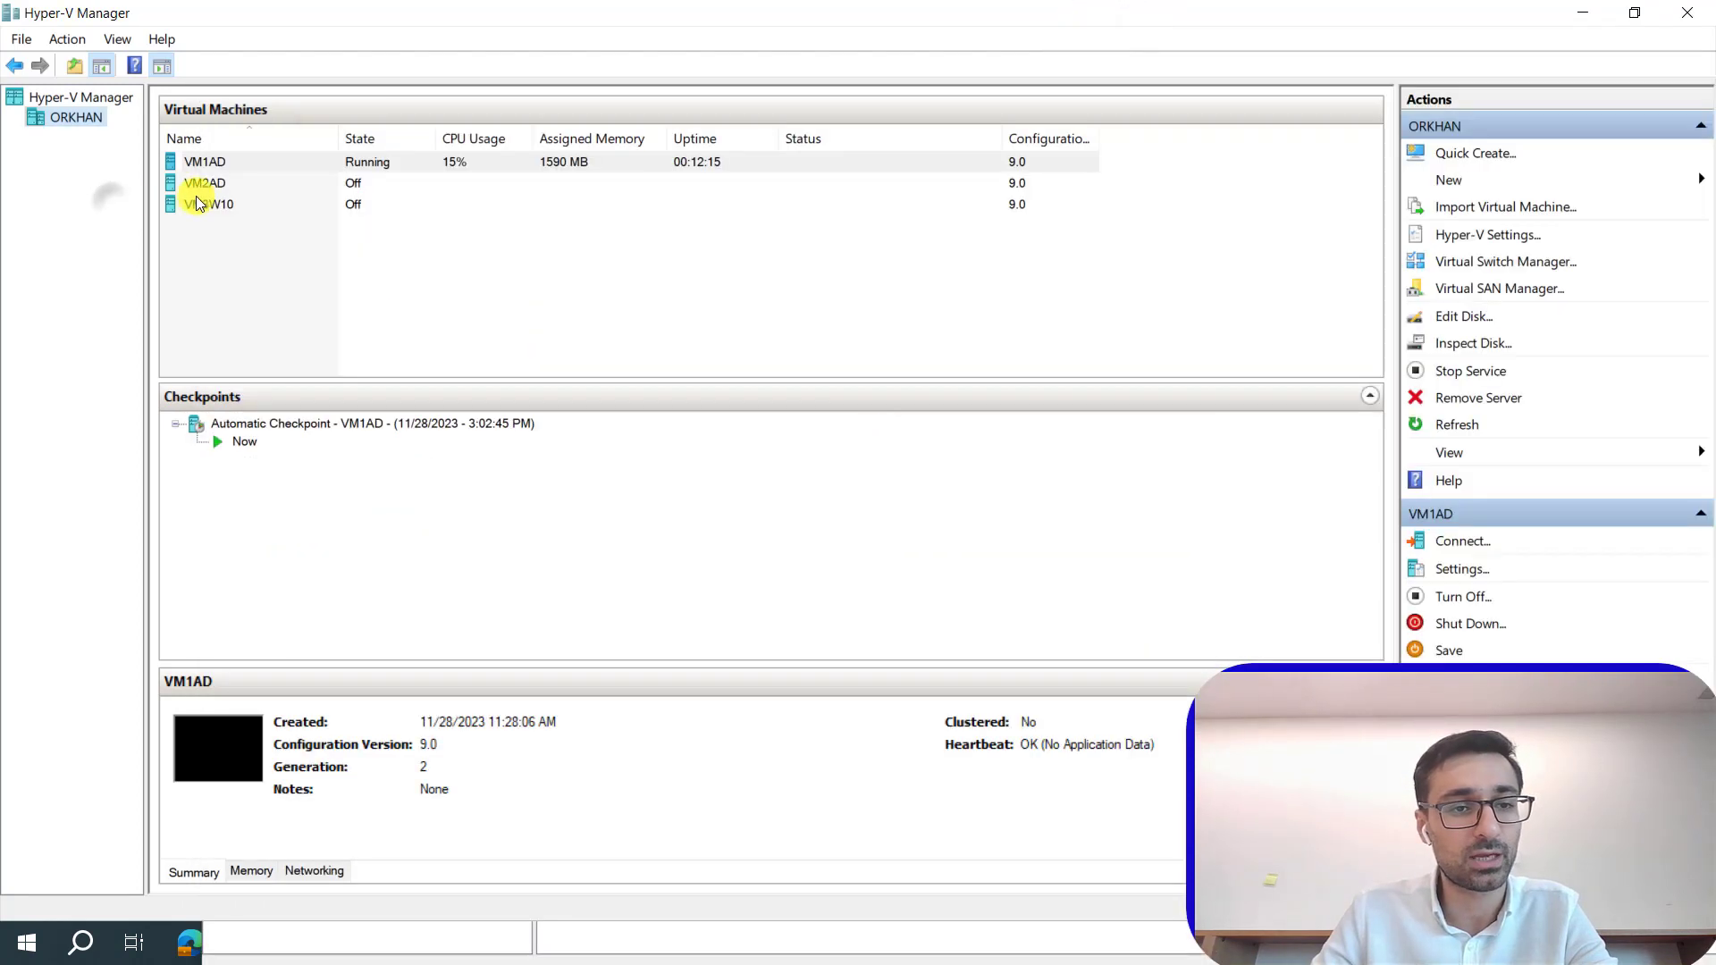
click(222, 182)
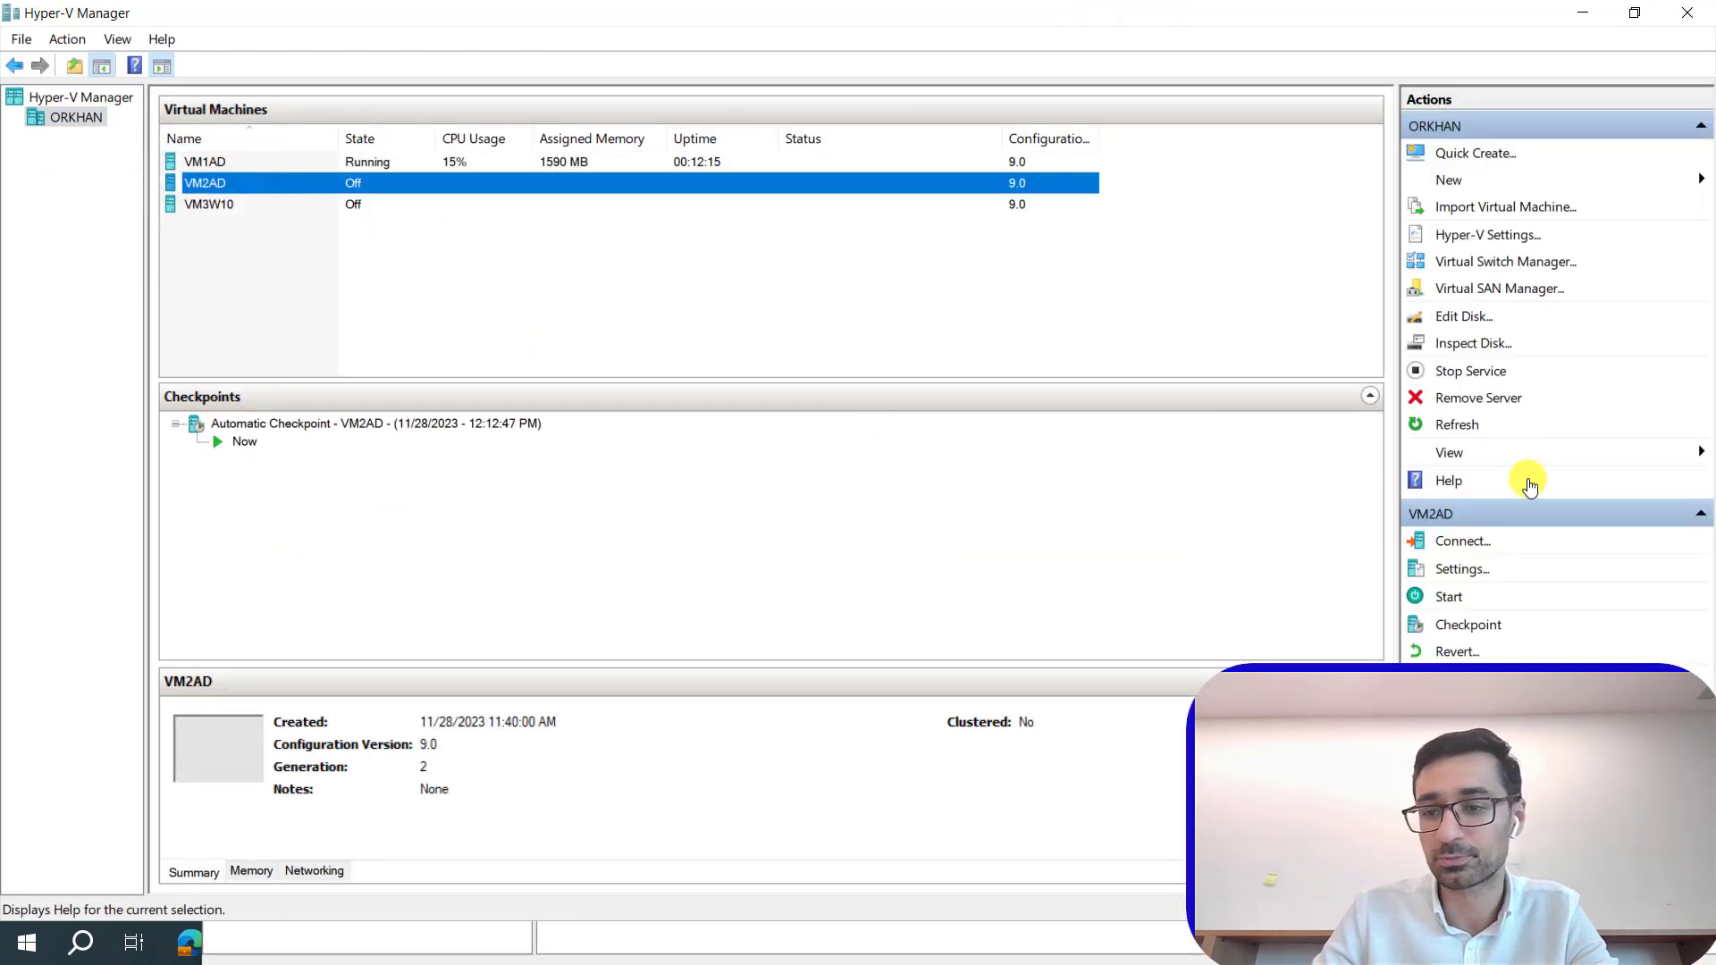
click(1457, 597)
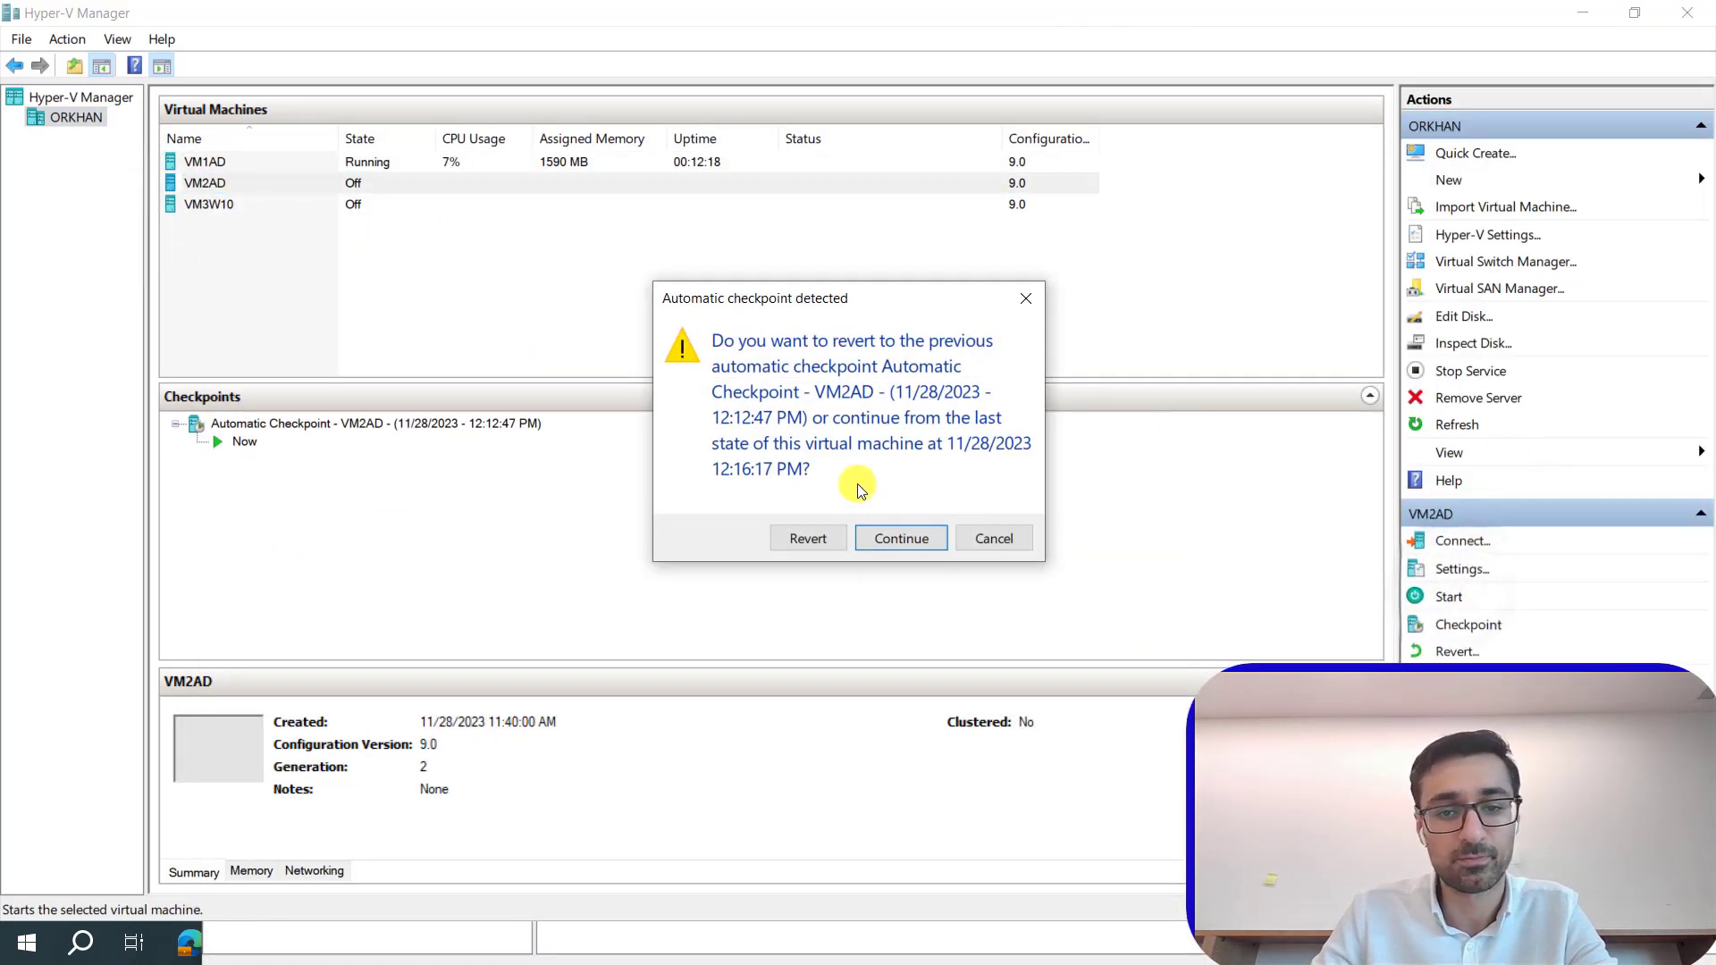
click(897, 541)
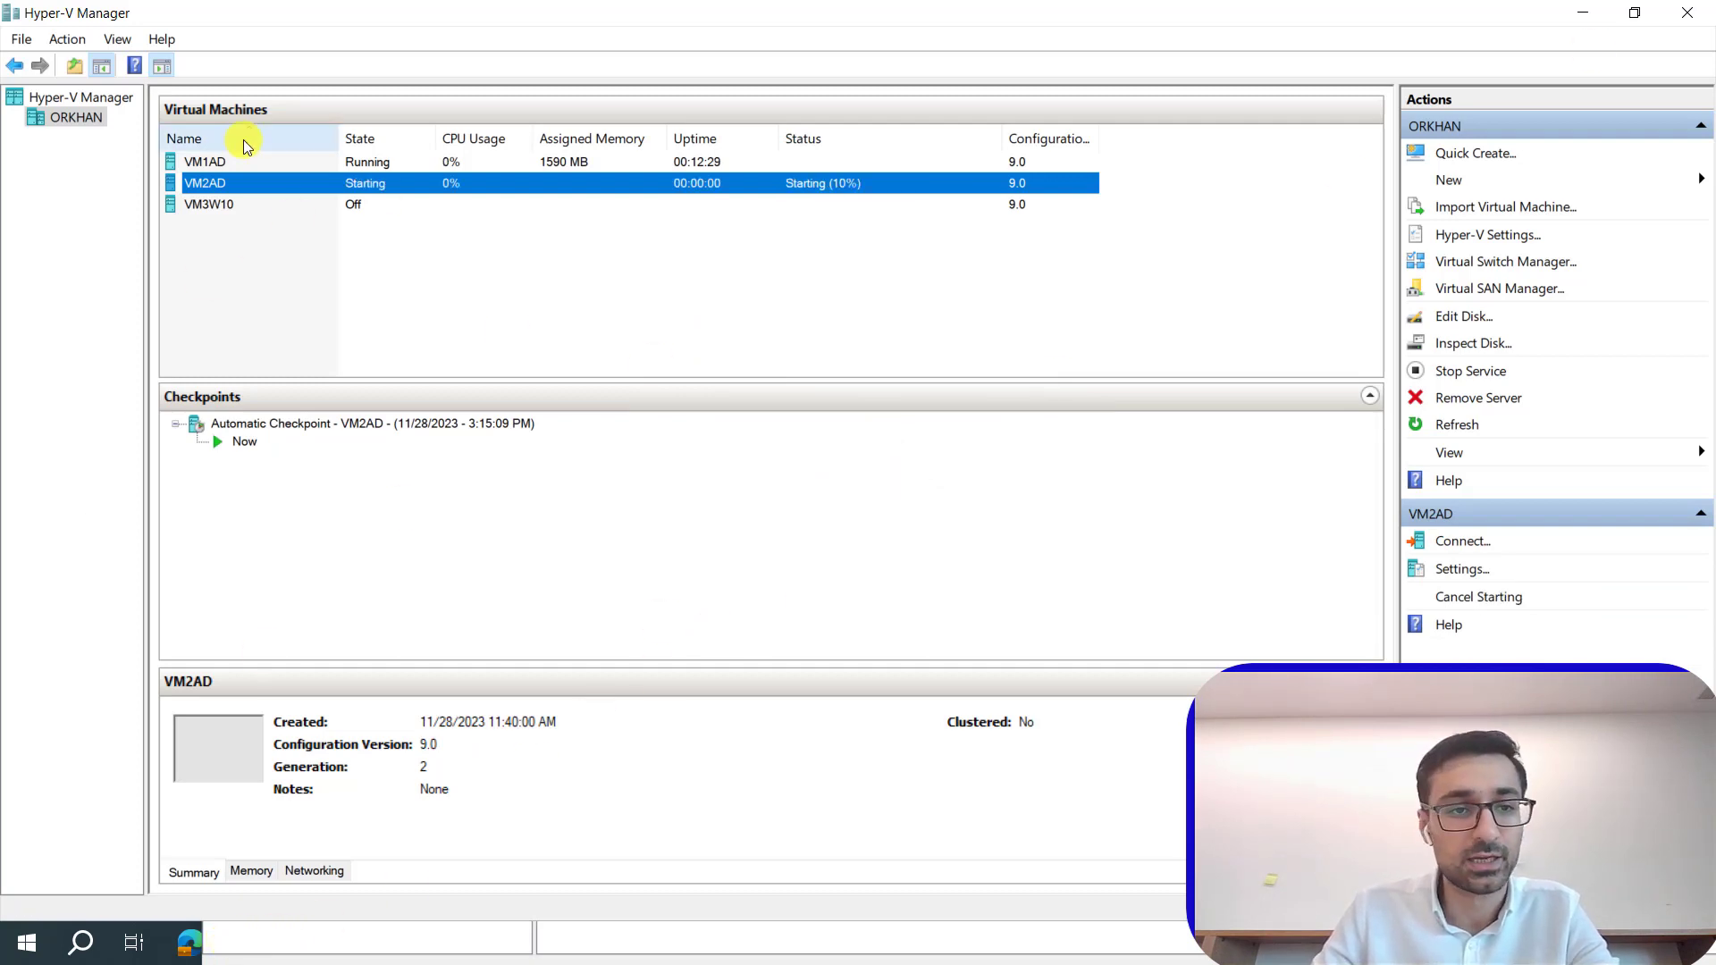
Reconnect to the VM1AD virtual machine in full-screen mode and close the VM2DC record's properties without changes.
click(237, 164)
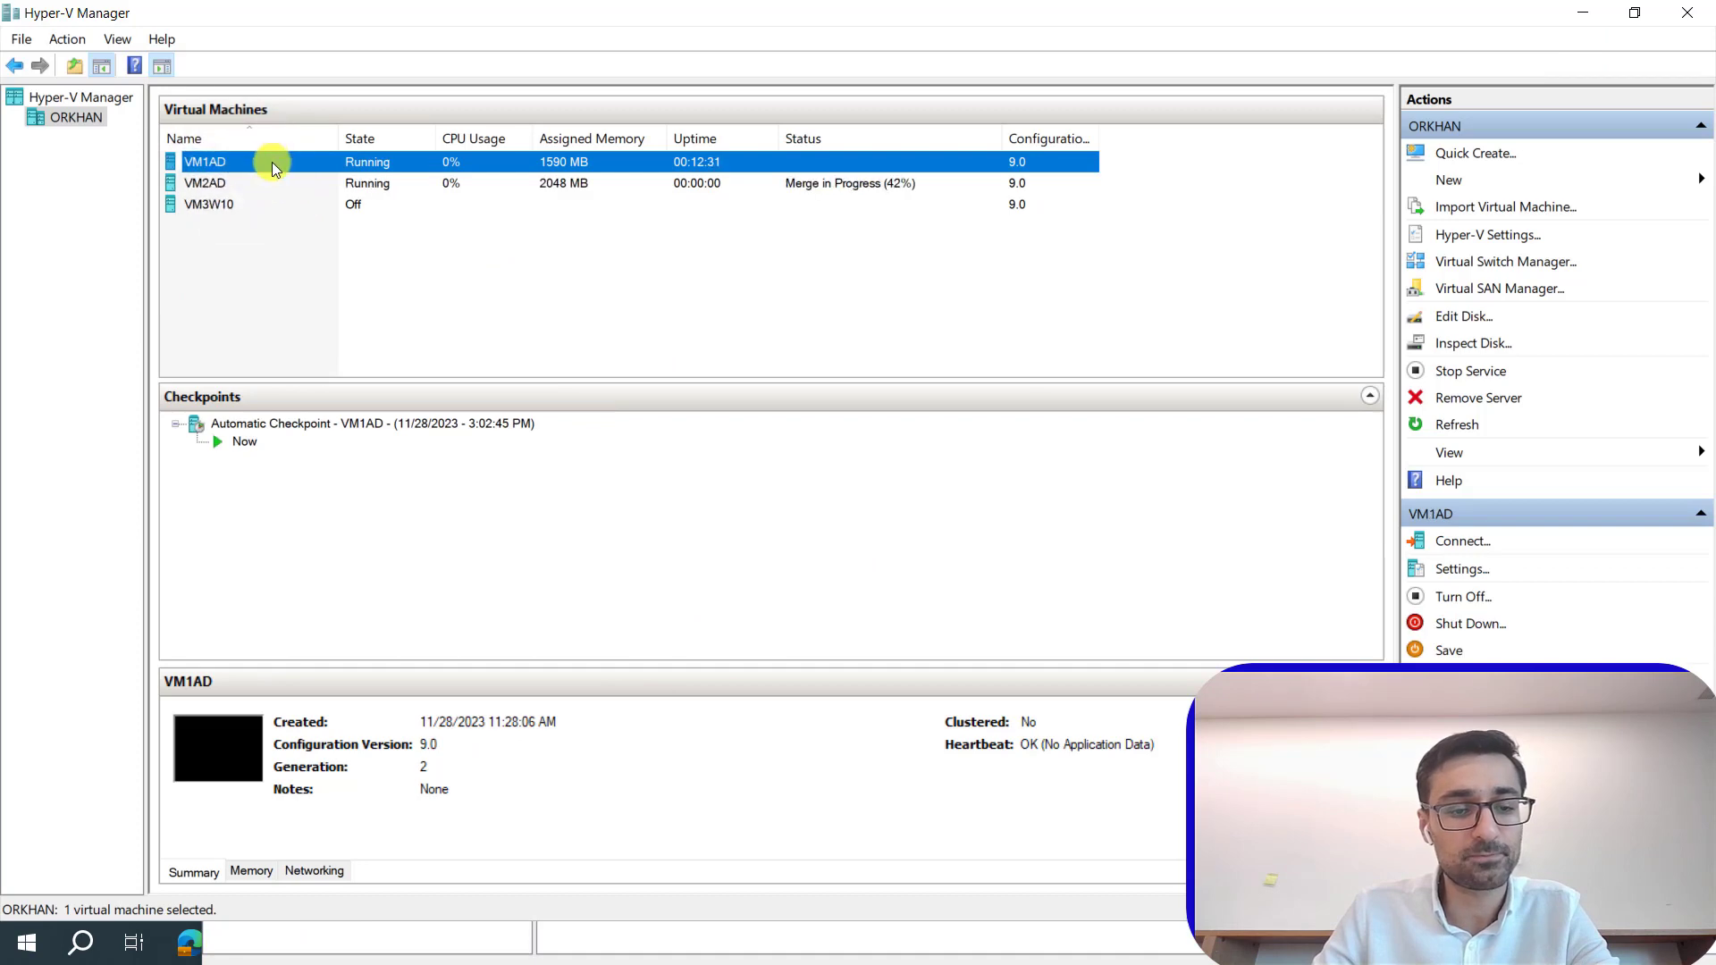
right_click(272, 163)
click(304, 181)
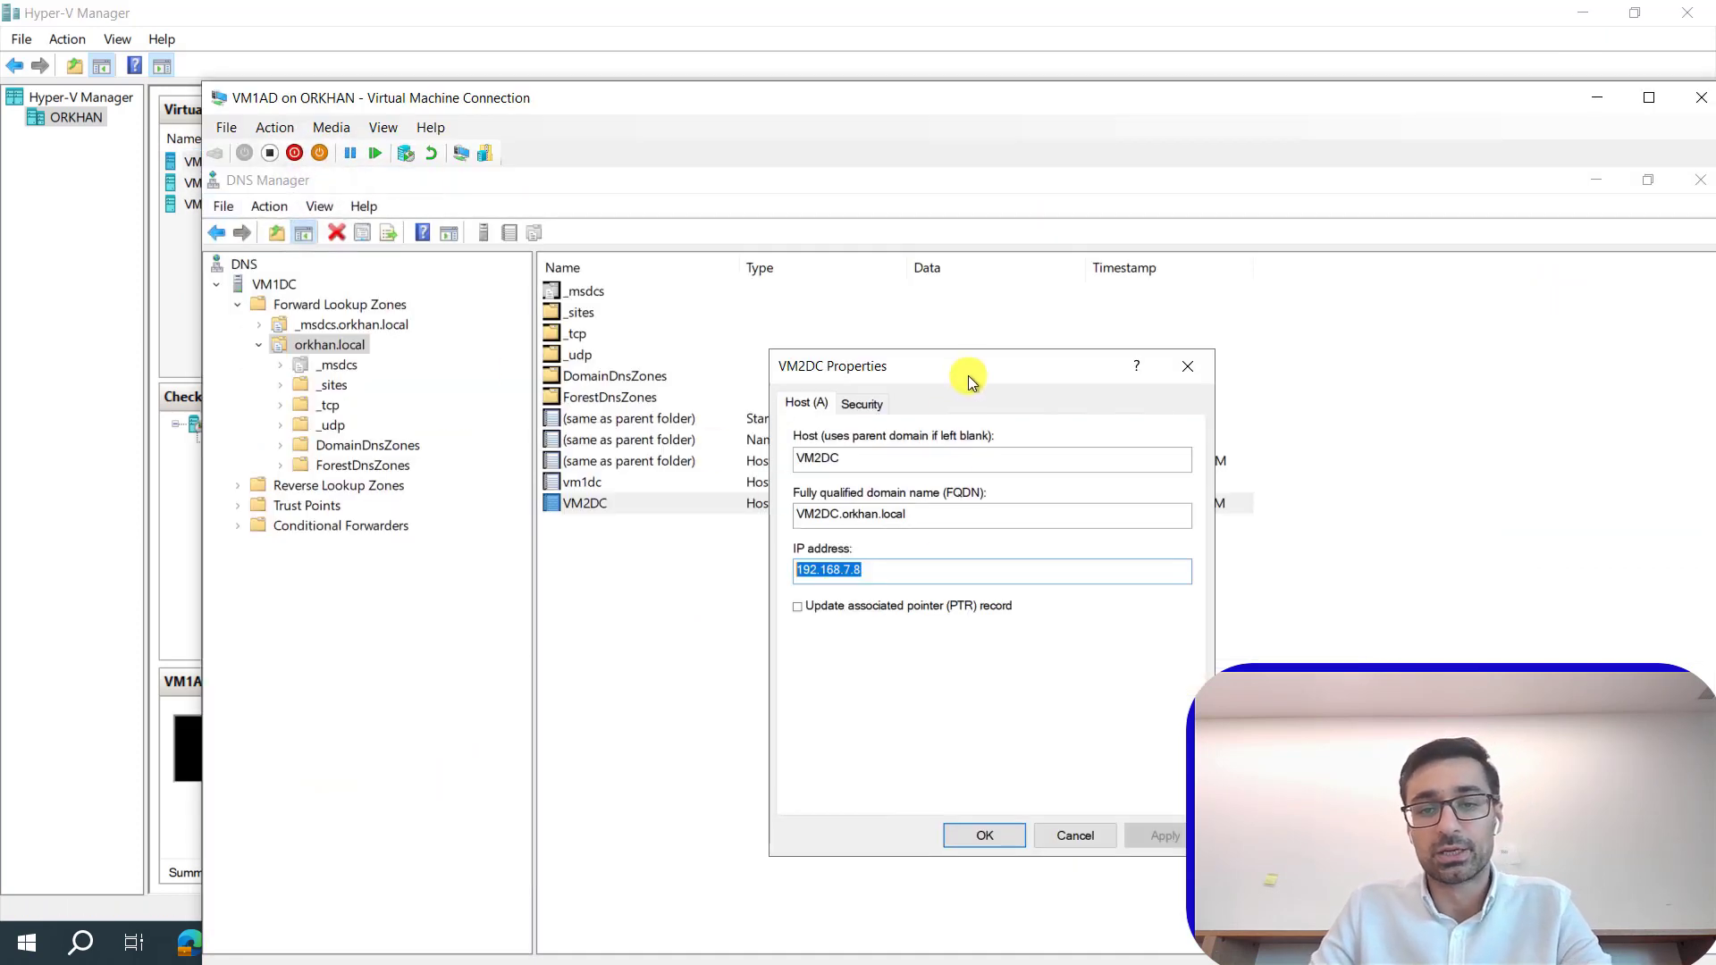
click(394, 132)
click(420, 170)
click(382, 129)
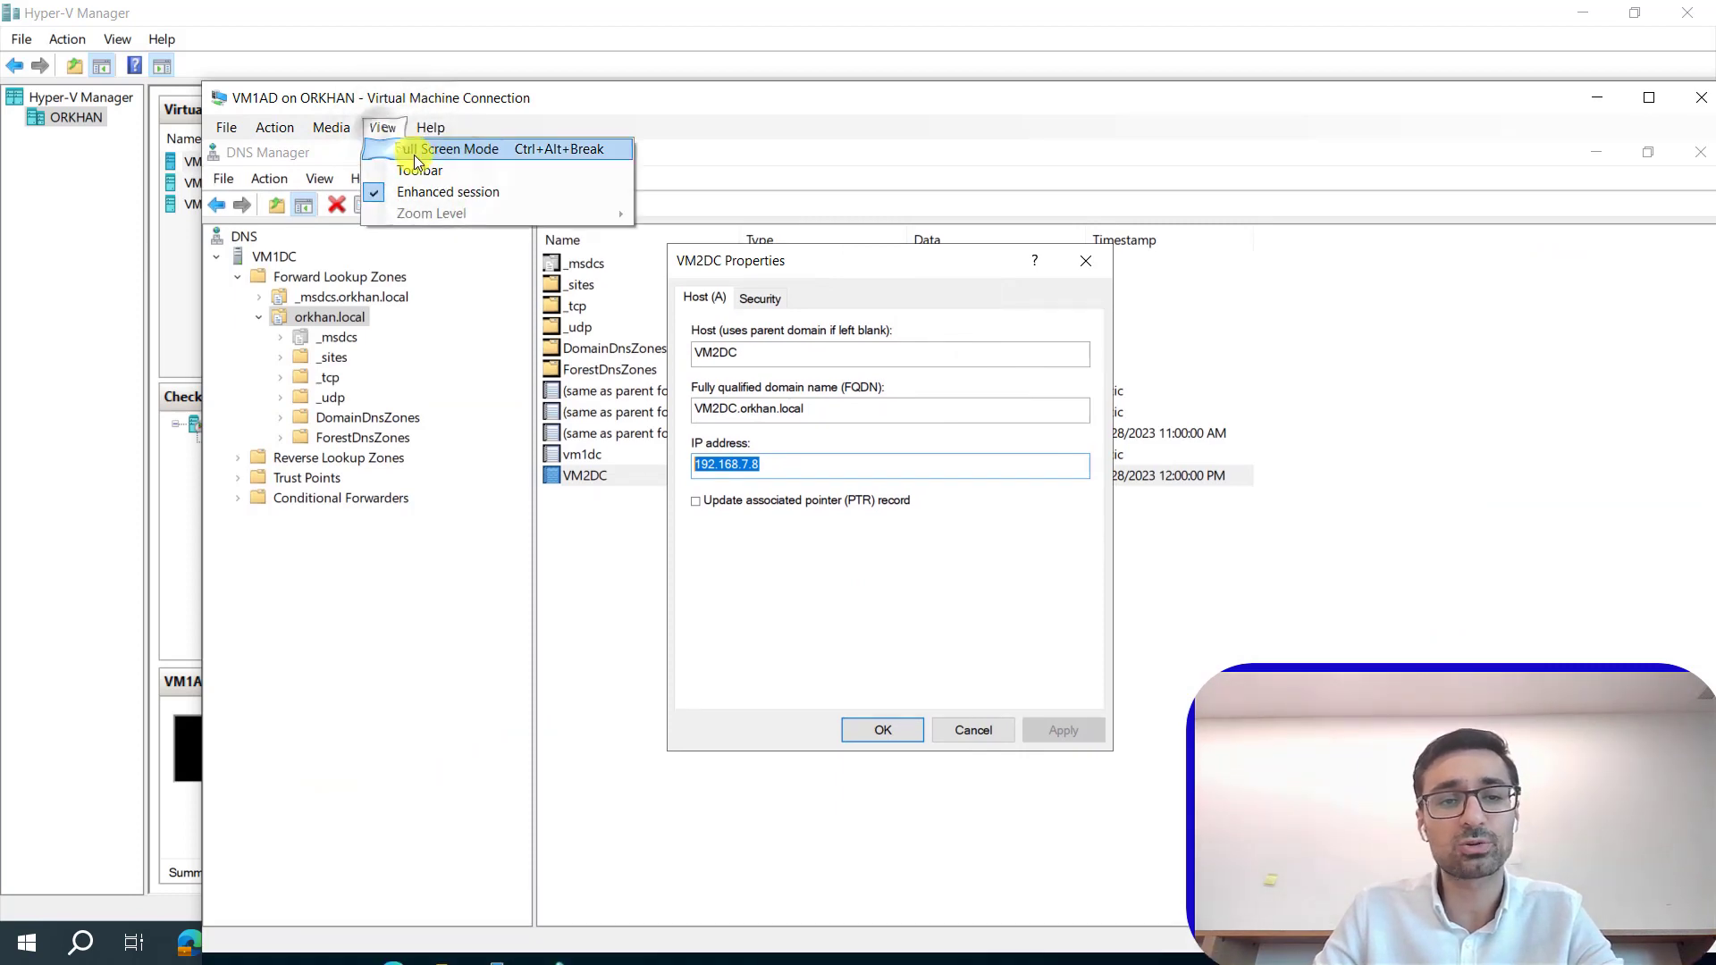
click(417, 170)
click(394, 128)
click(424, 147)
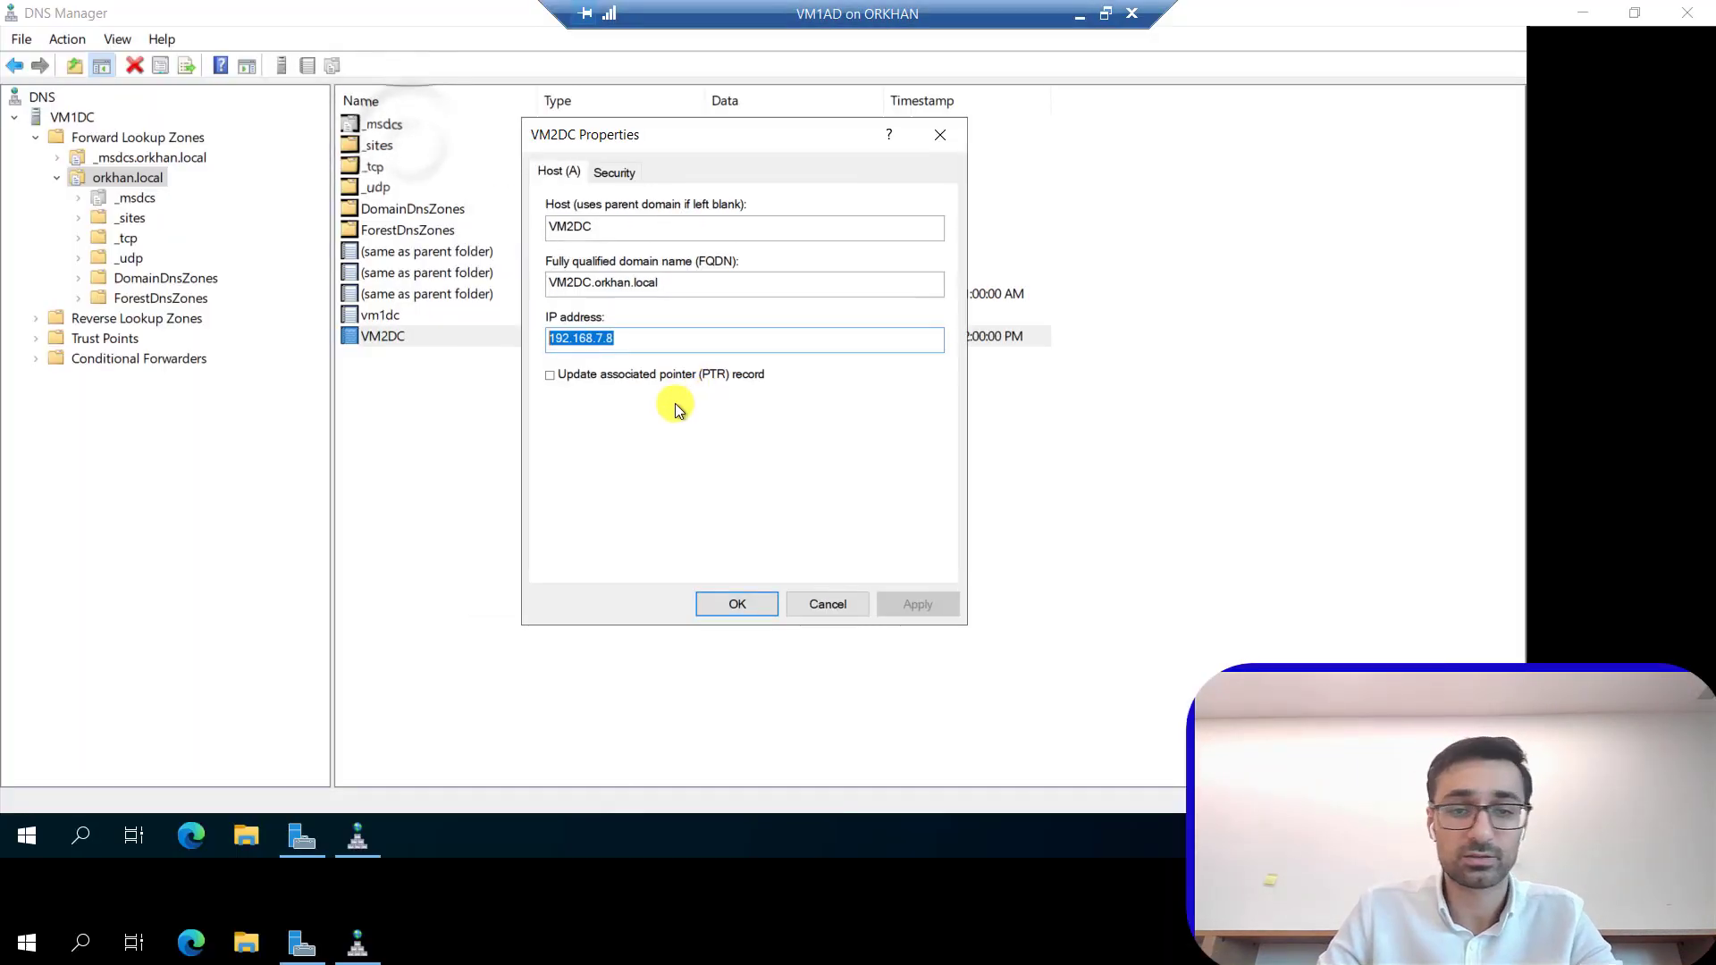
click(825, 601)
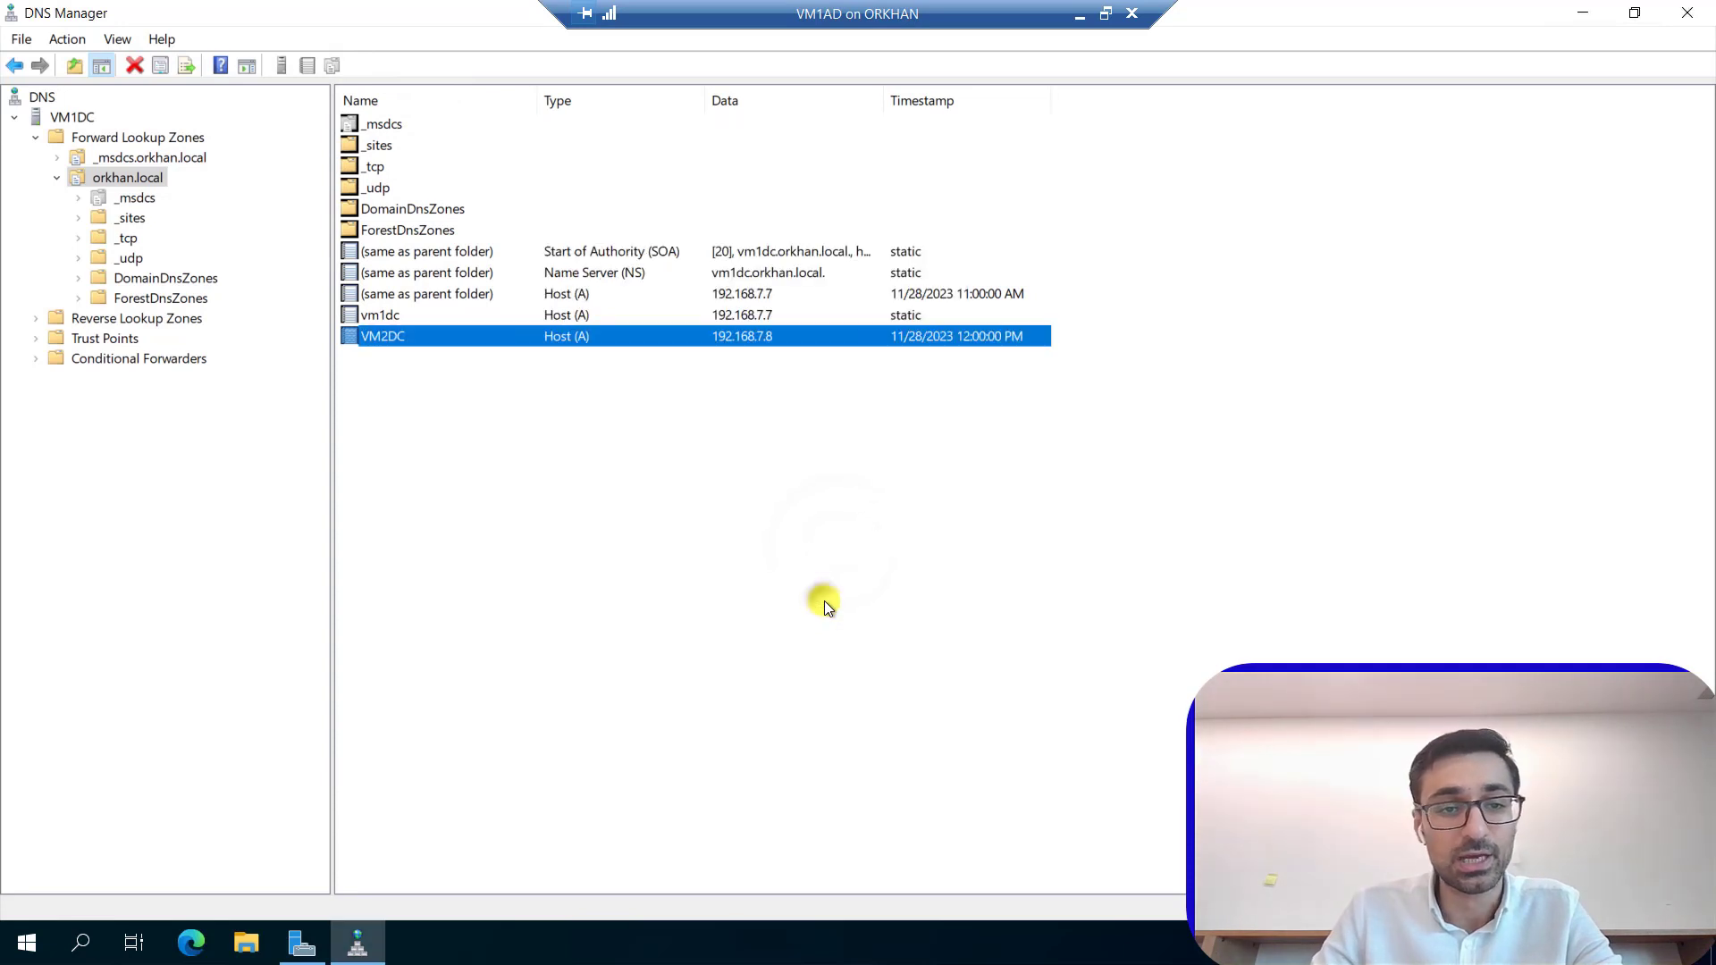
Open a Command Prompt below the host records and ping 192.168.7.7.
key(super+r)
text(cmd)
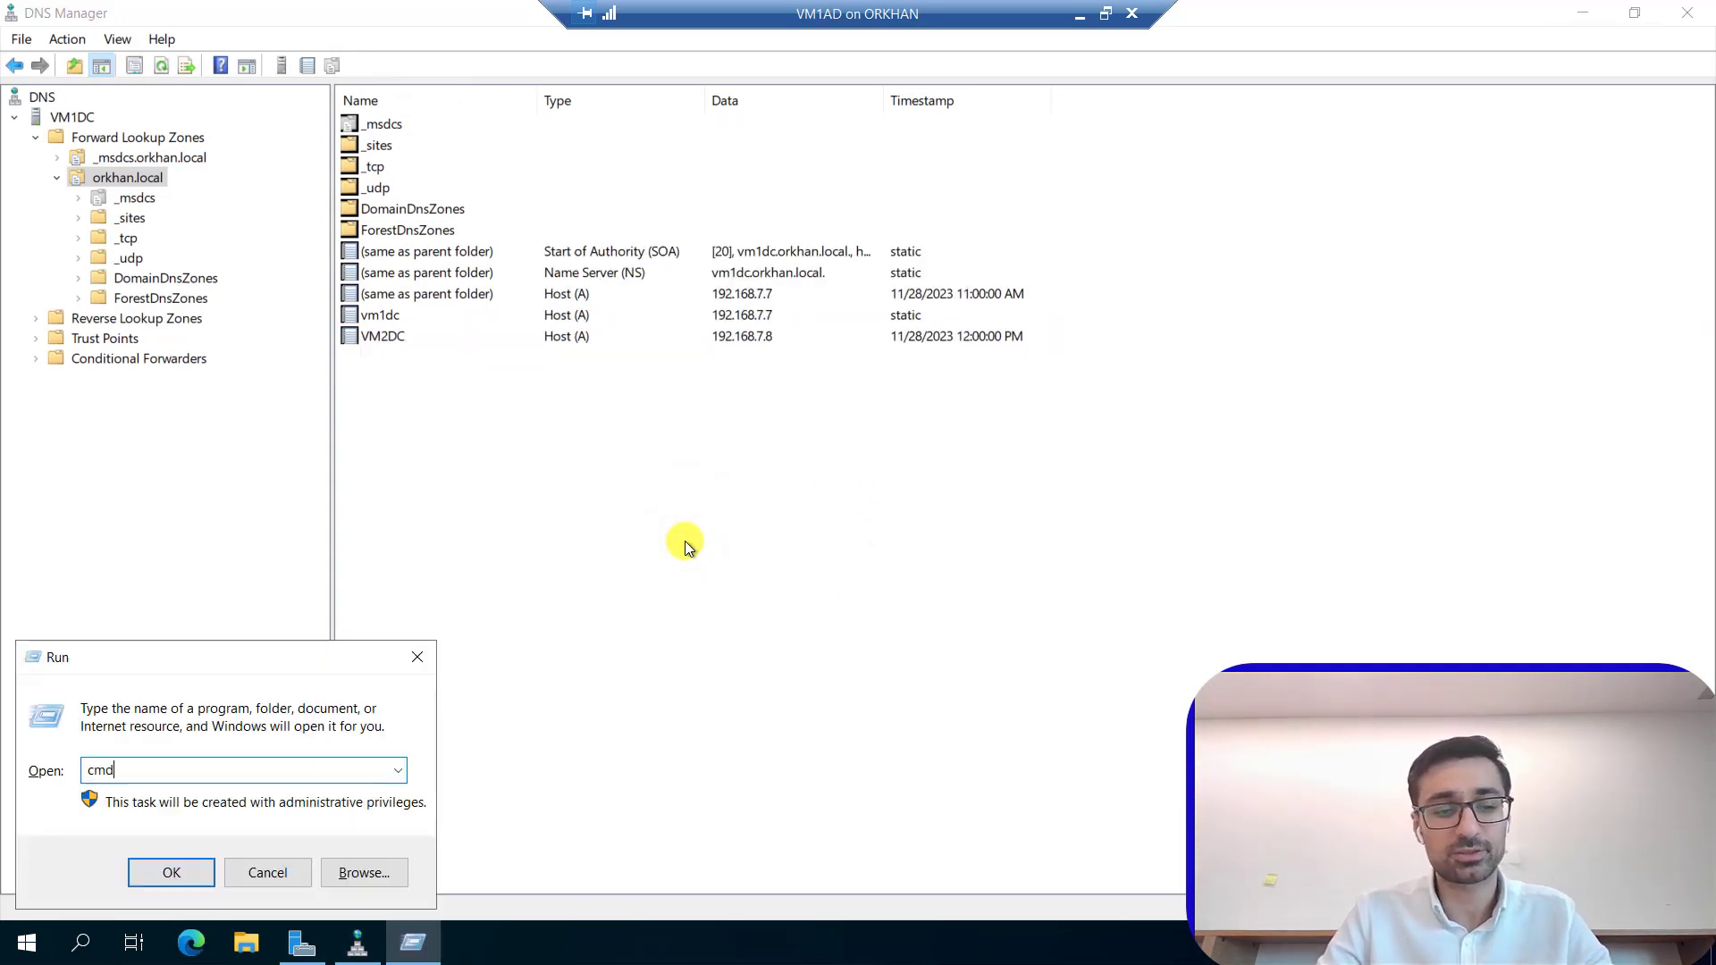
key(Return)
scroll(425, 180, up, 3)
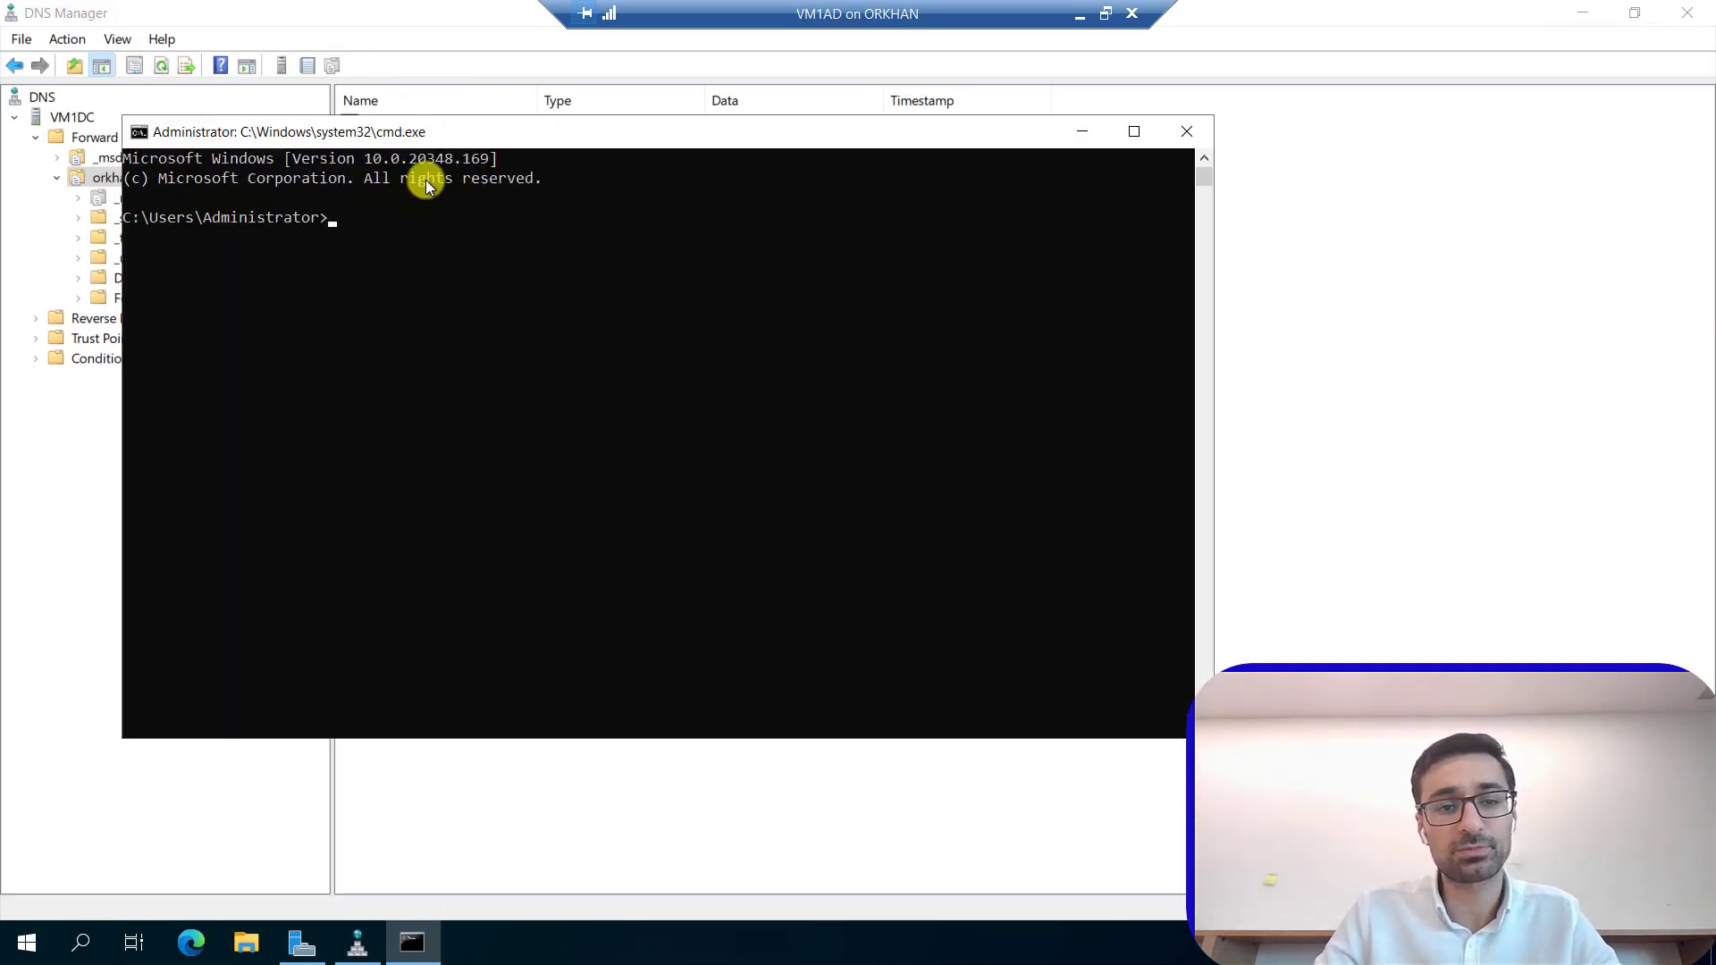
drag(431, 142, 507, 373)
click(801, 635)
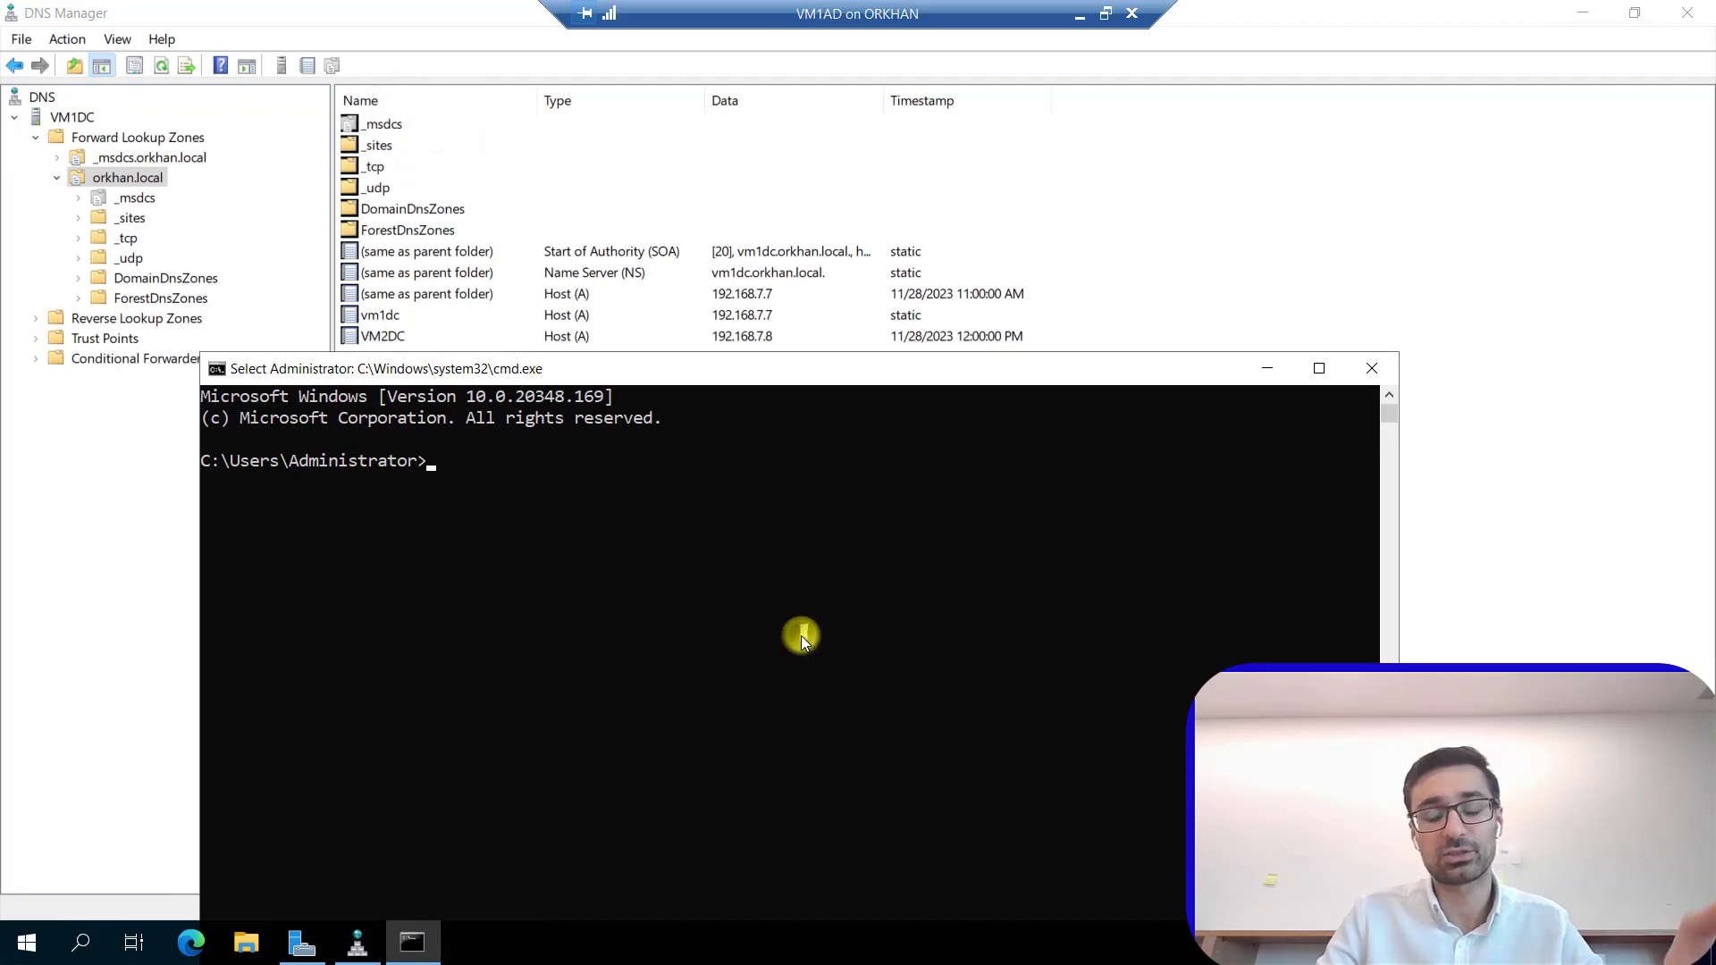
text(ping 192.168)
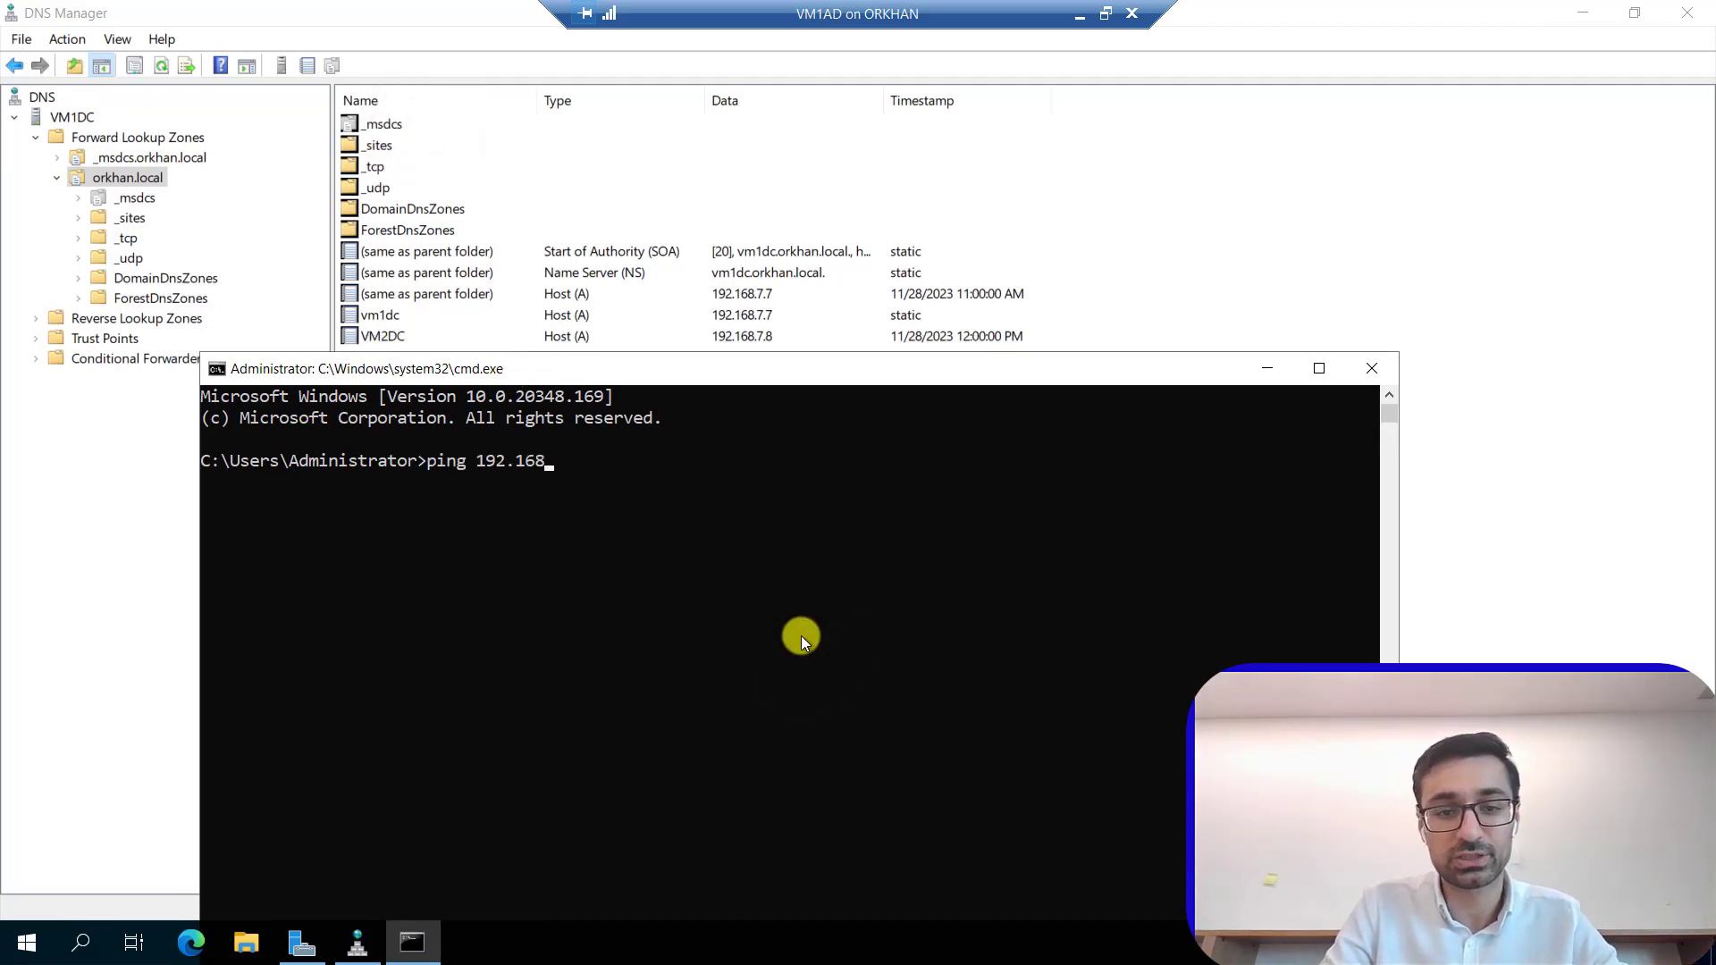
text(.7.7)
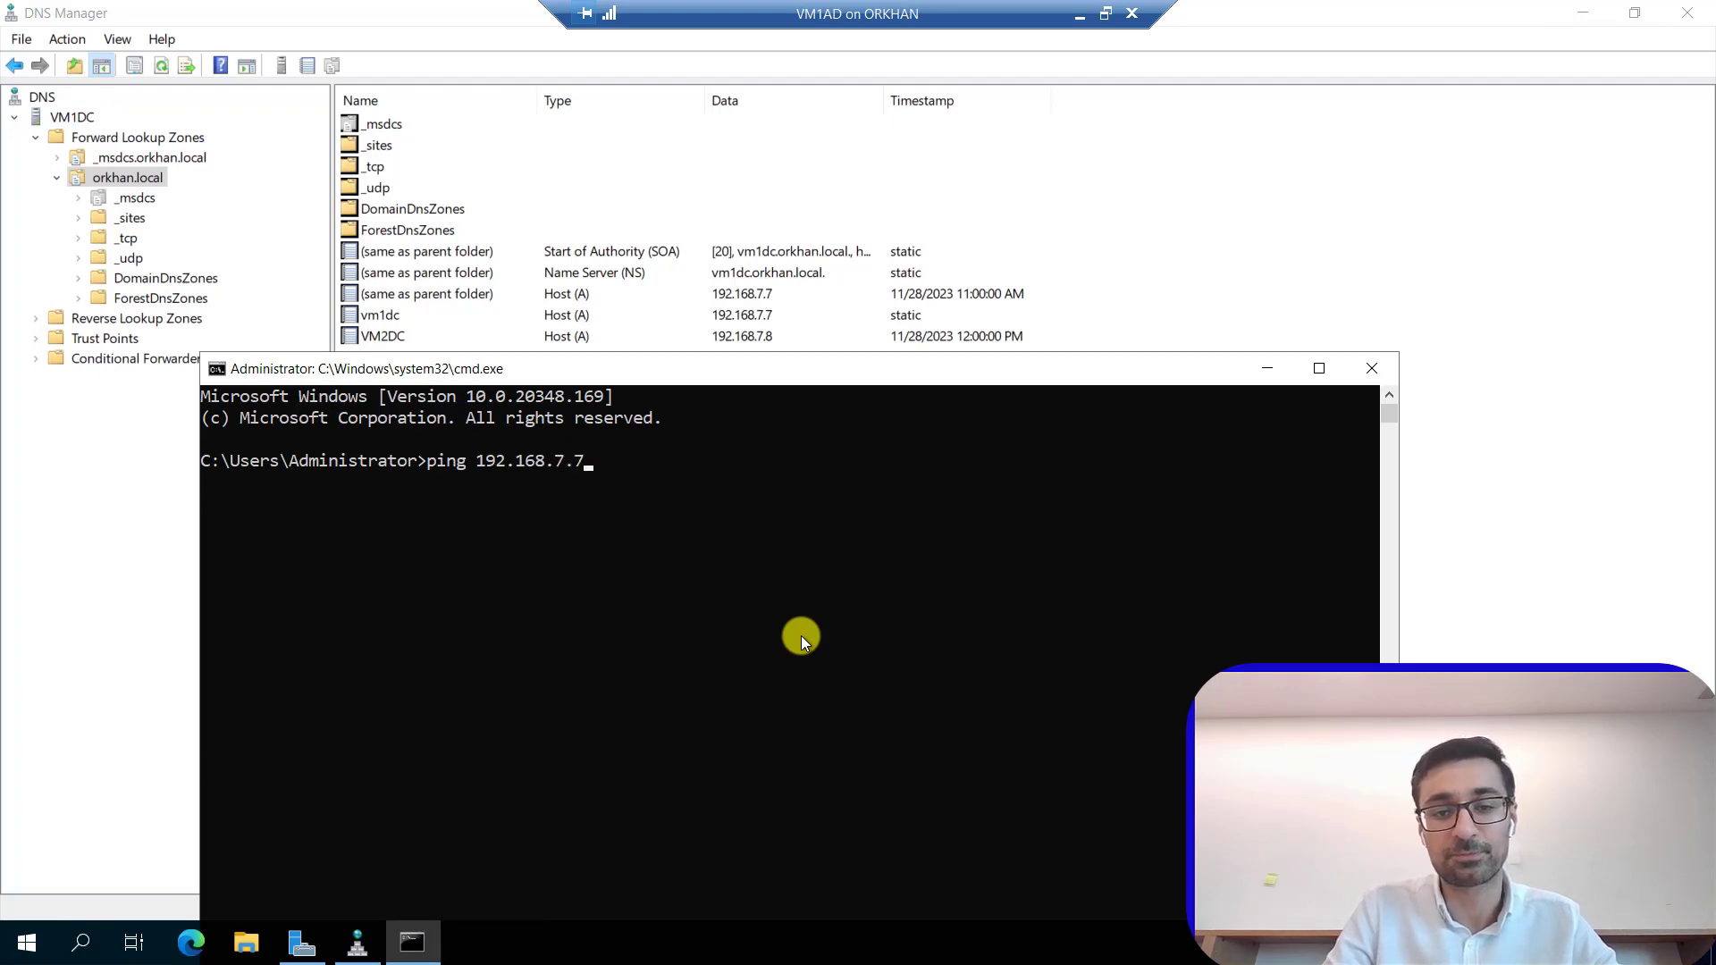
key(Return)
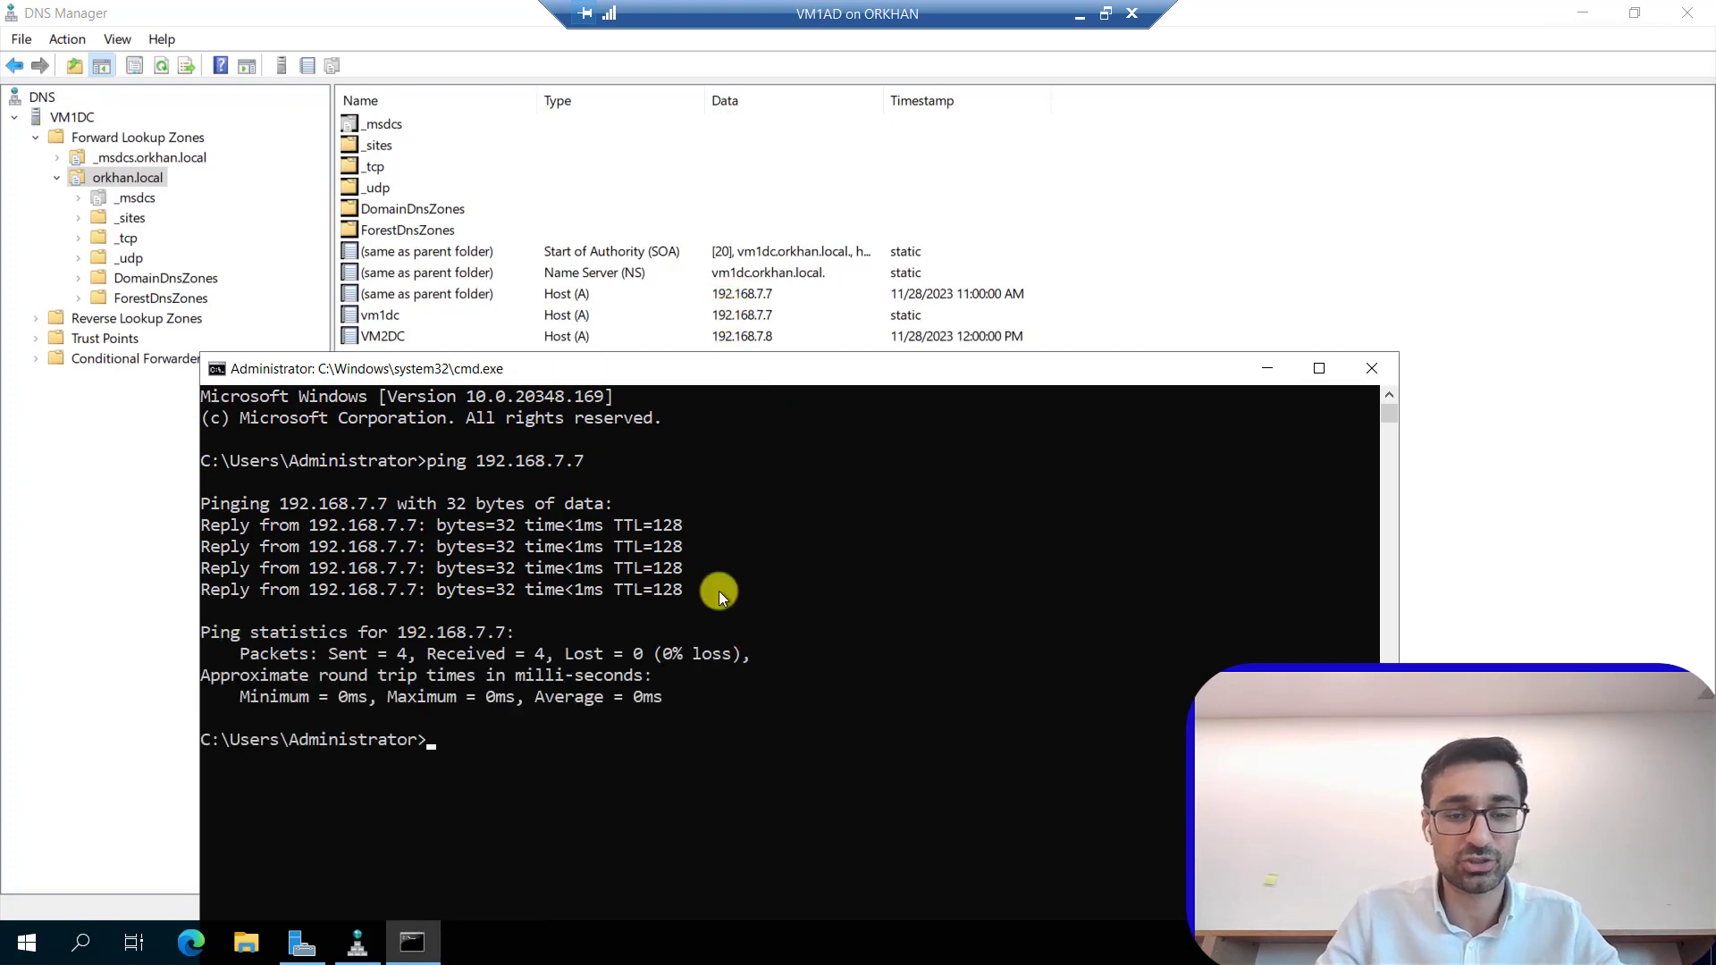
Display the server's IP configuration with ipconfig and its computer name with hostname.
text(ipconfig)
key(Return)
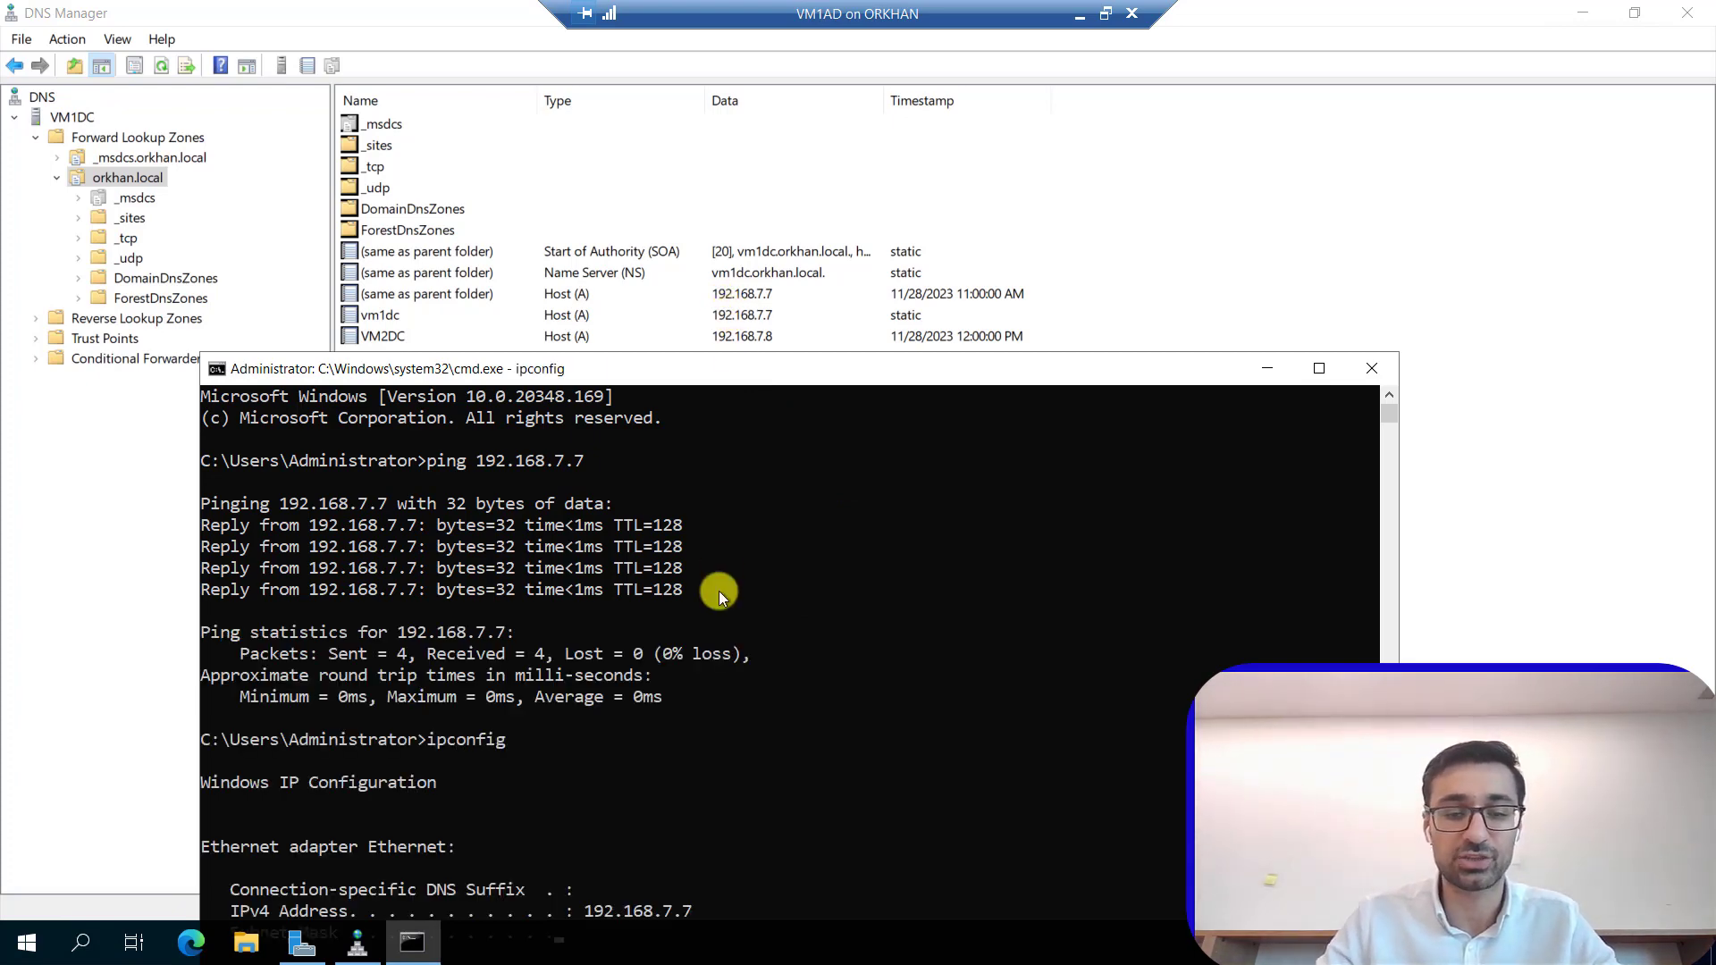
drag(653, 370, 672, 193)
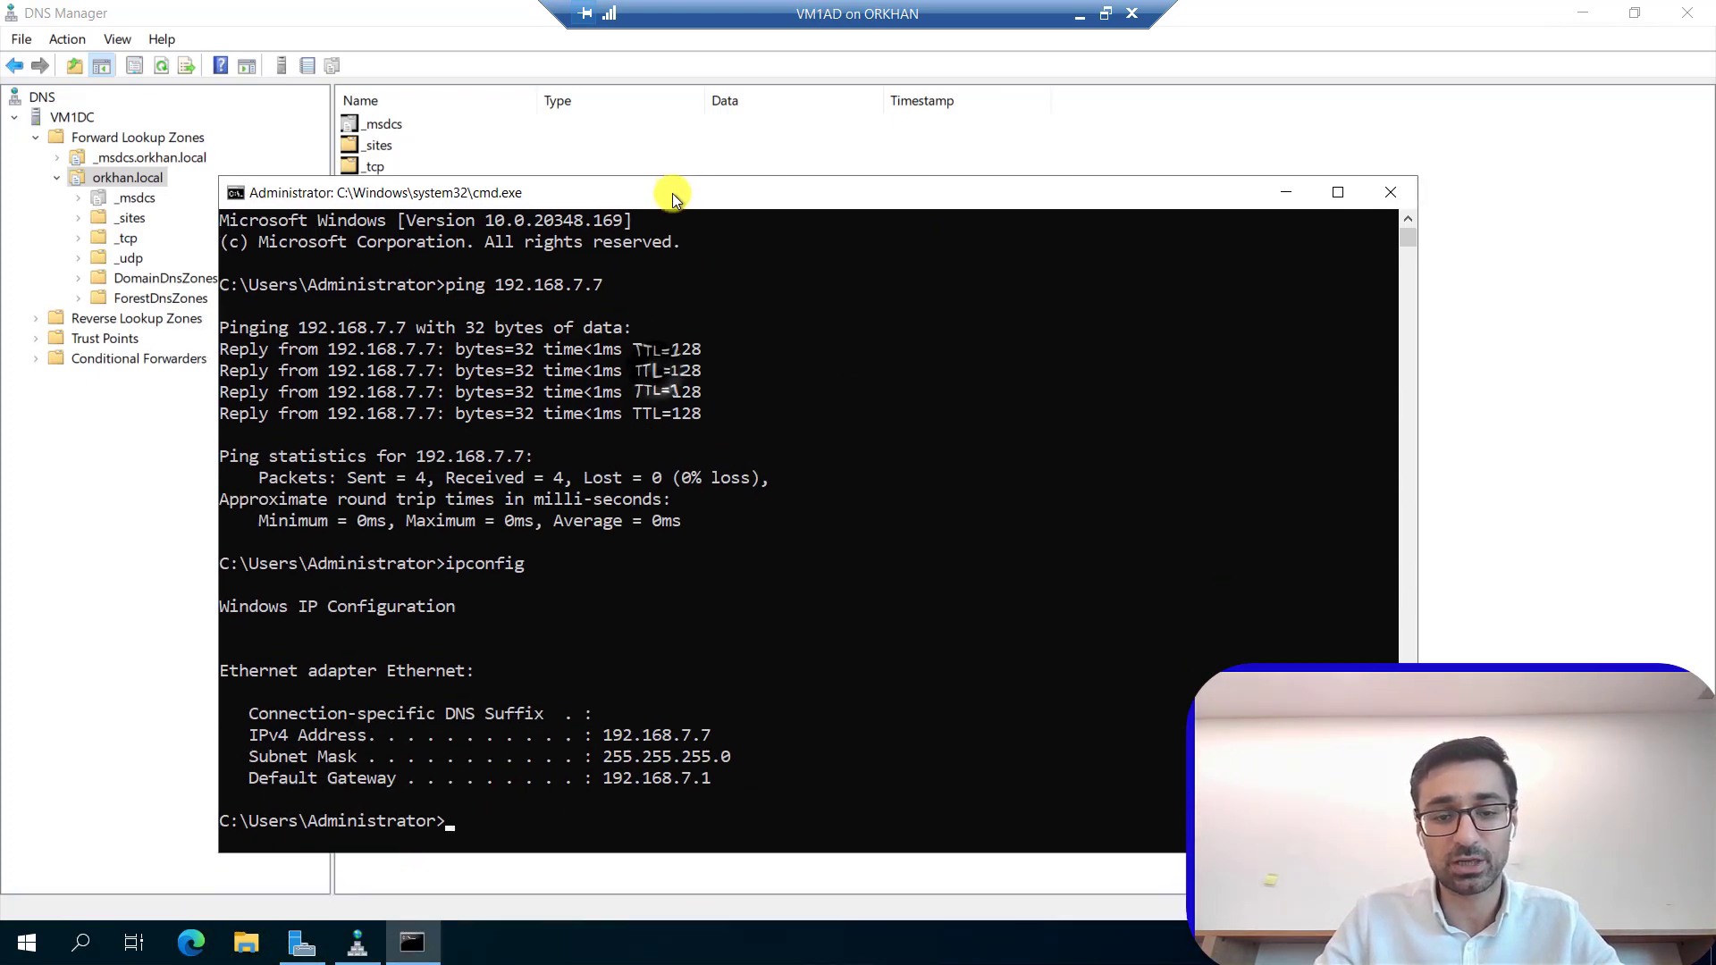
click(593, 747)
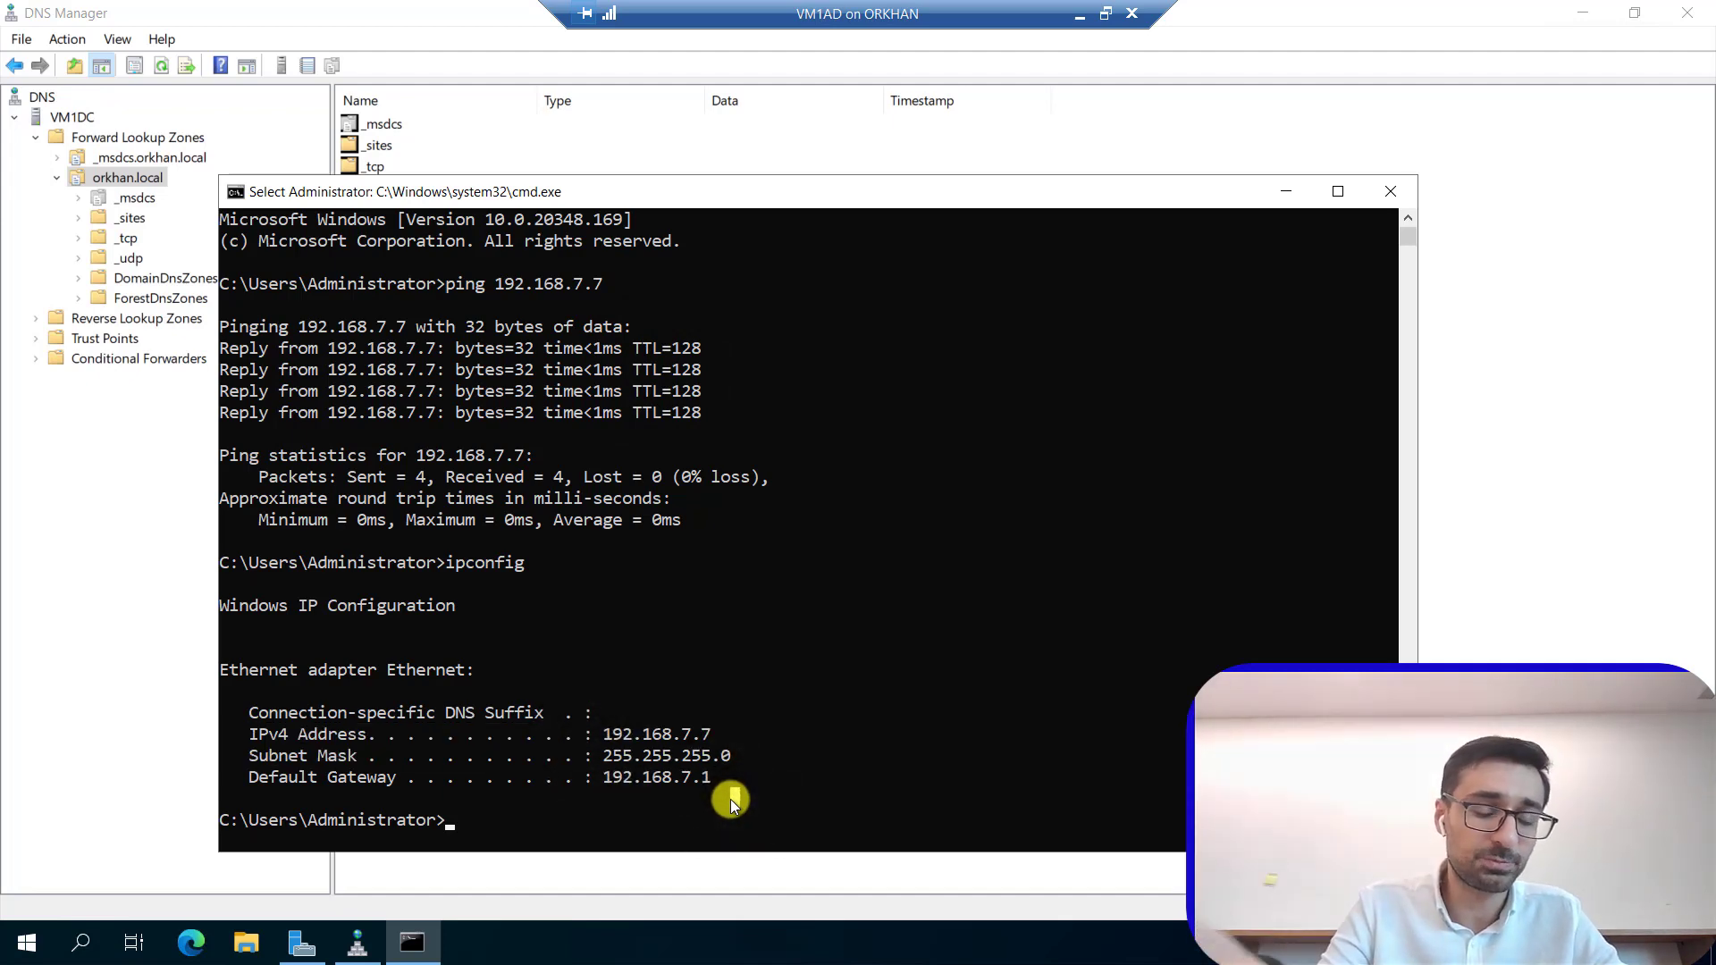
text(hostname)
key(Return)
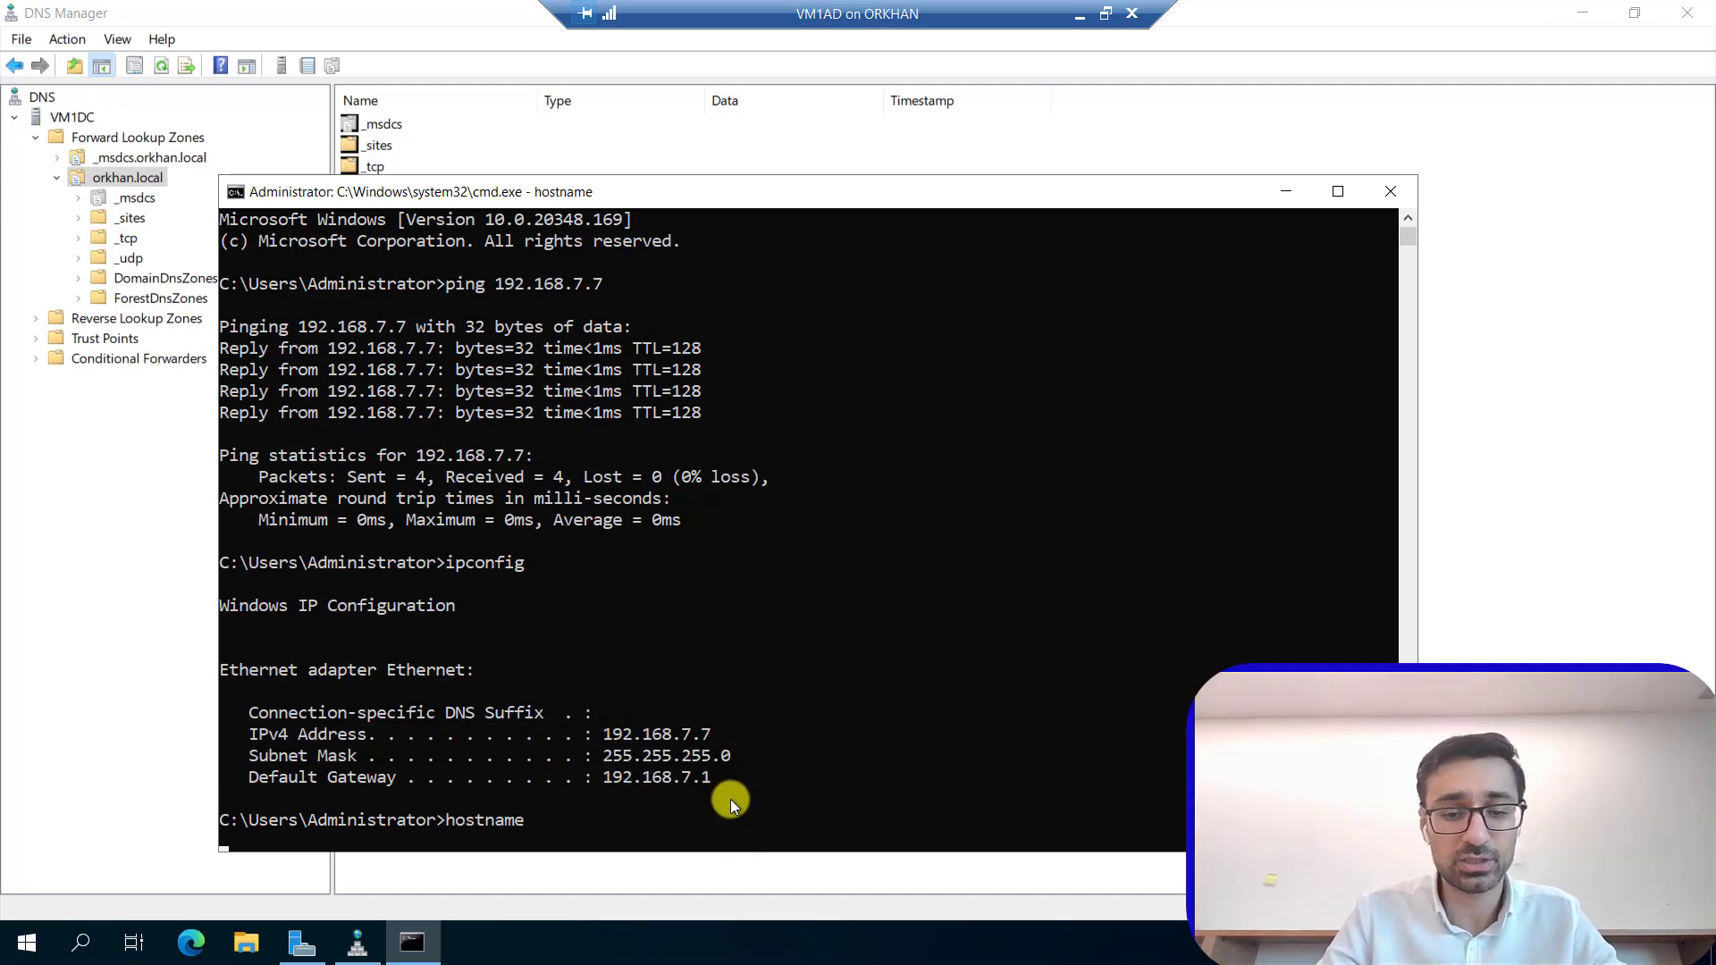
drag(298, 796, 190, 796)
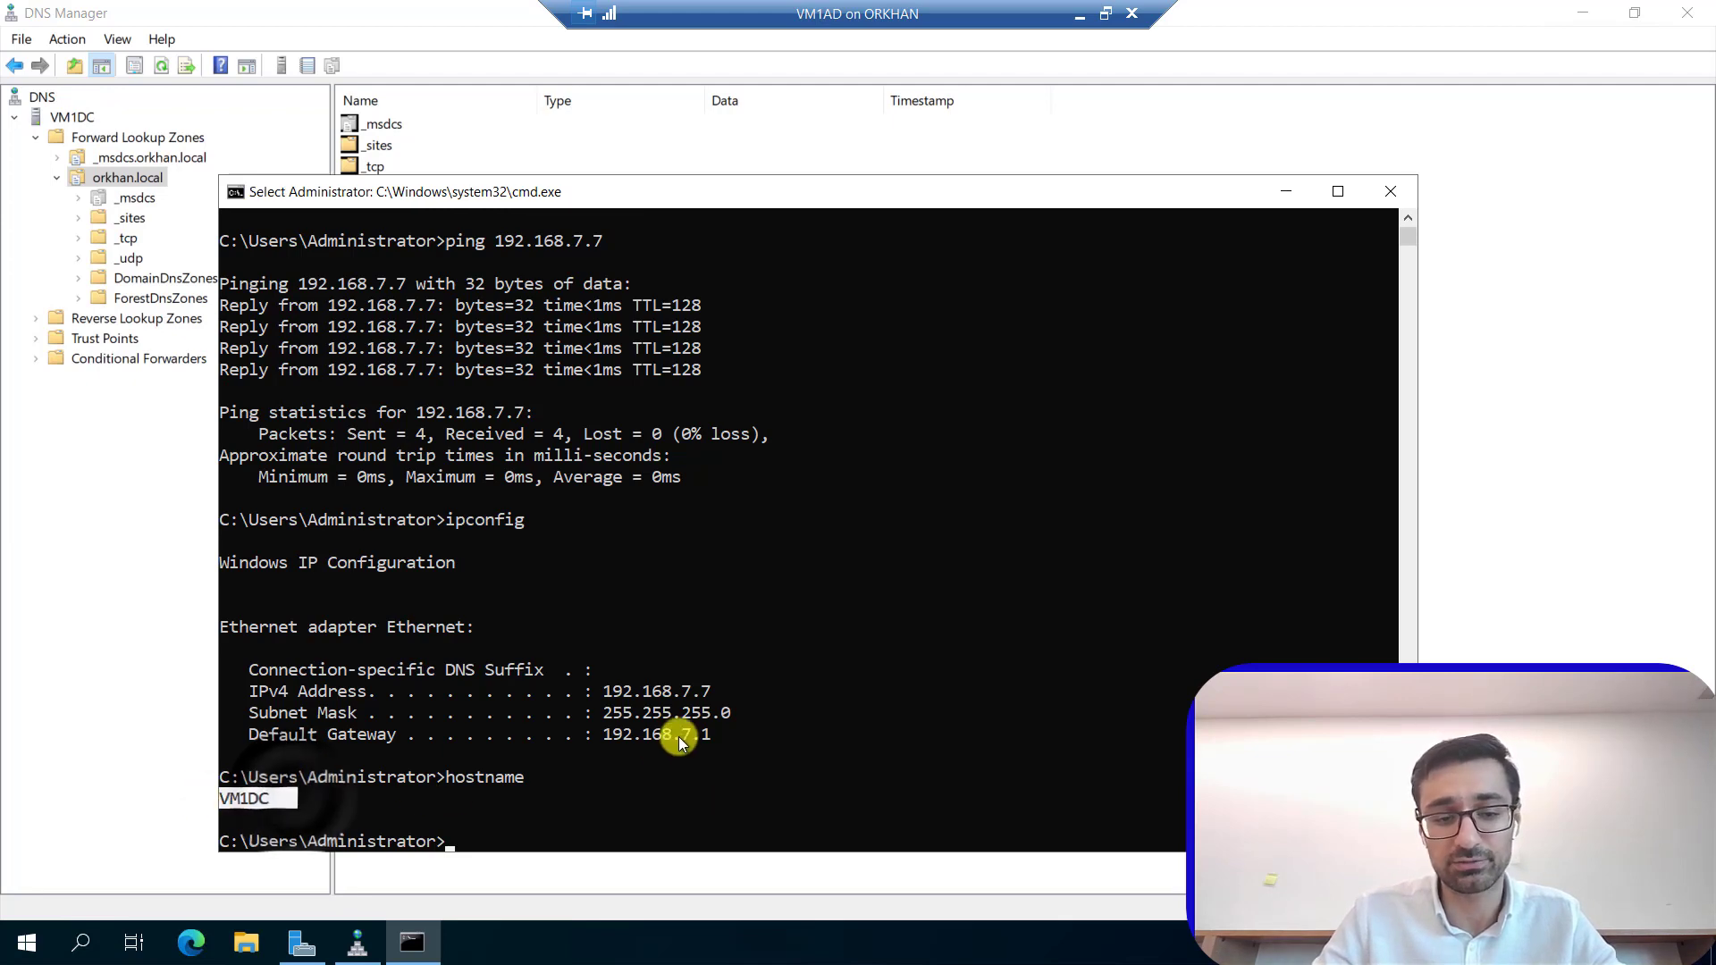
Ping vm1dc.orkhan.local to test name resolution of the first domain controller.
scroll(684, 735, down, 1)
text(p)
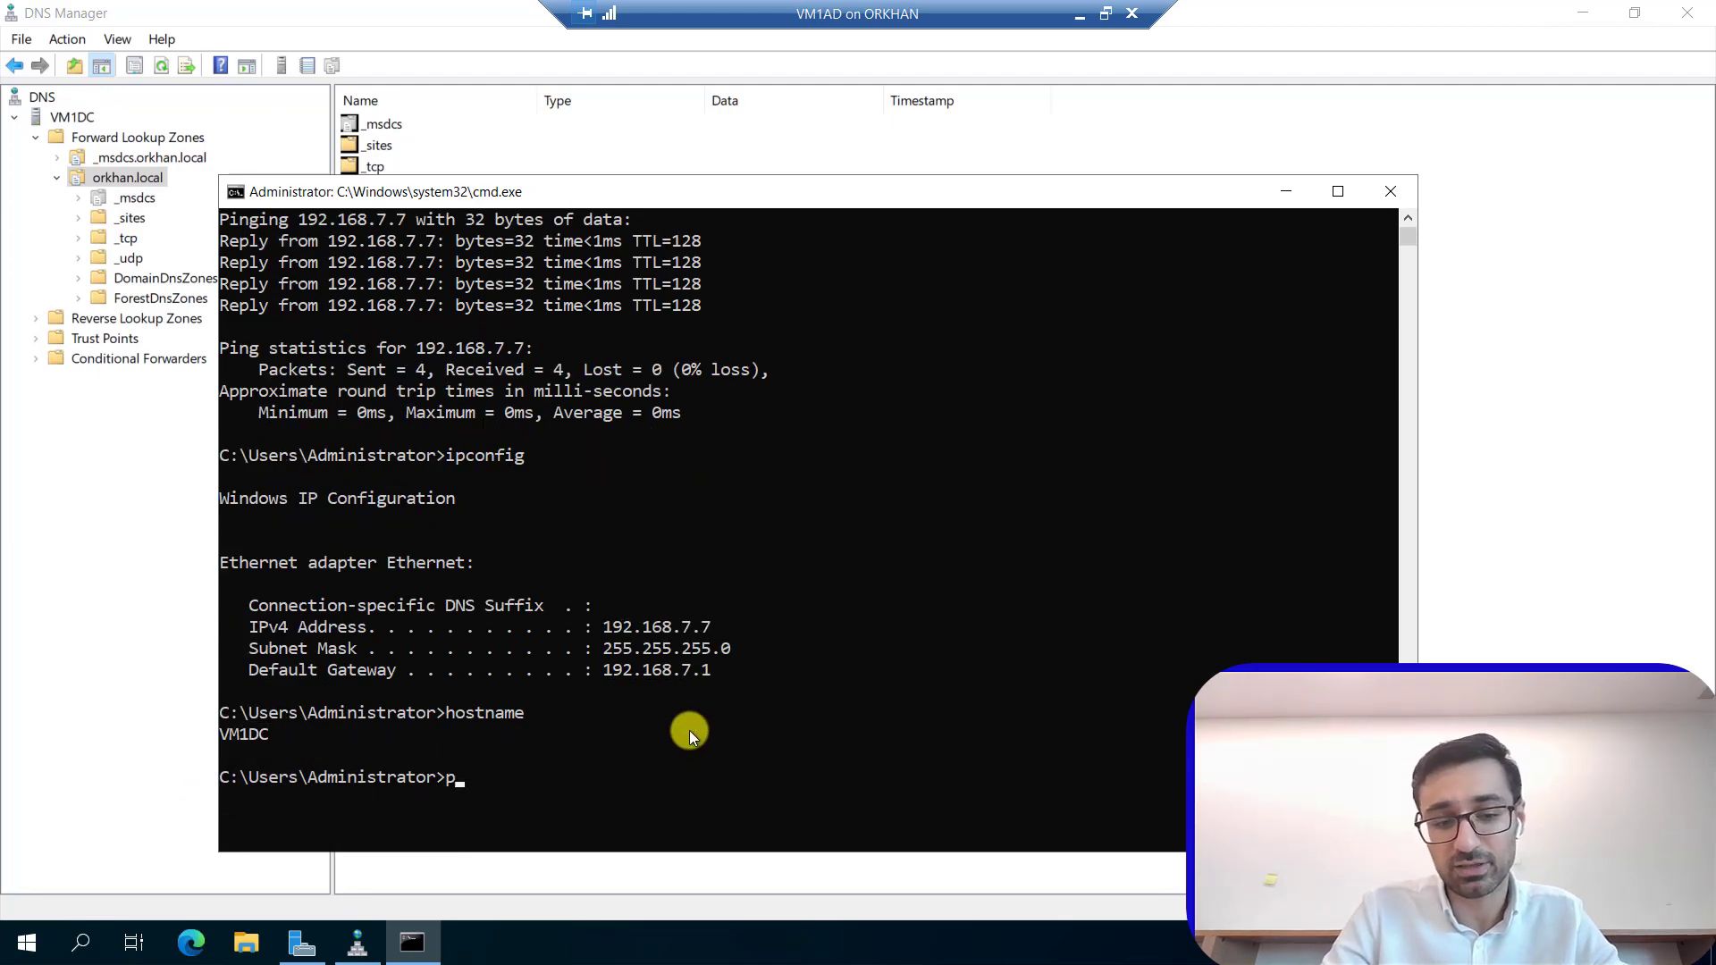
text(ing vm1d)
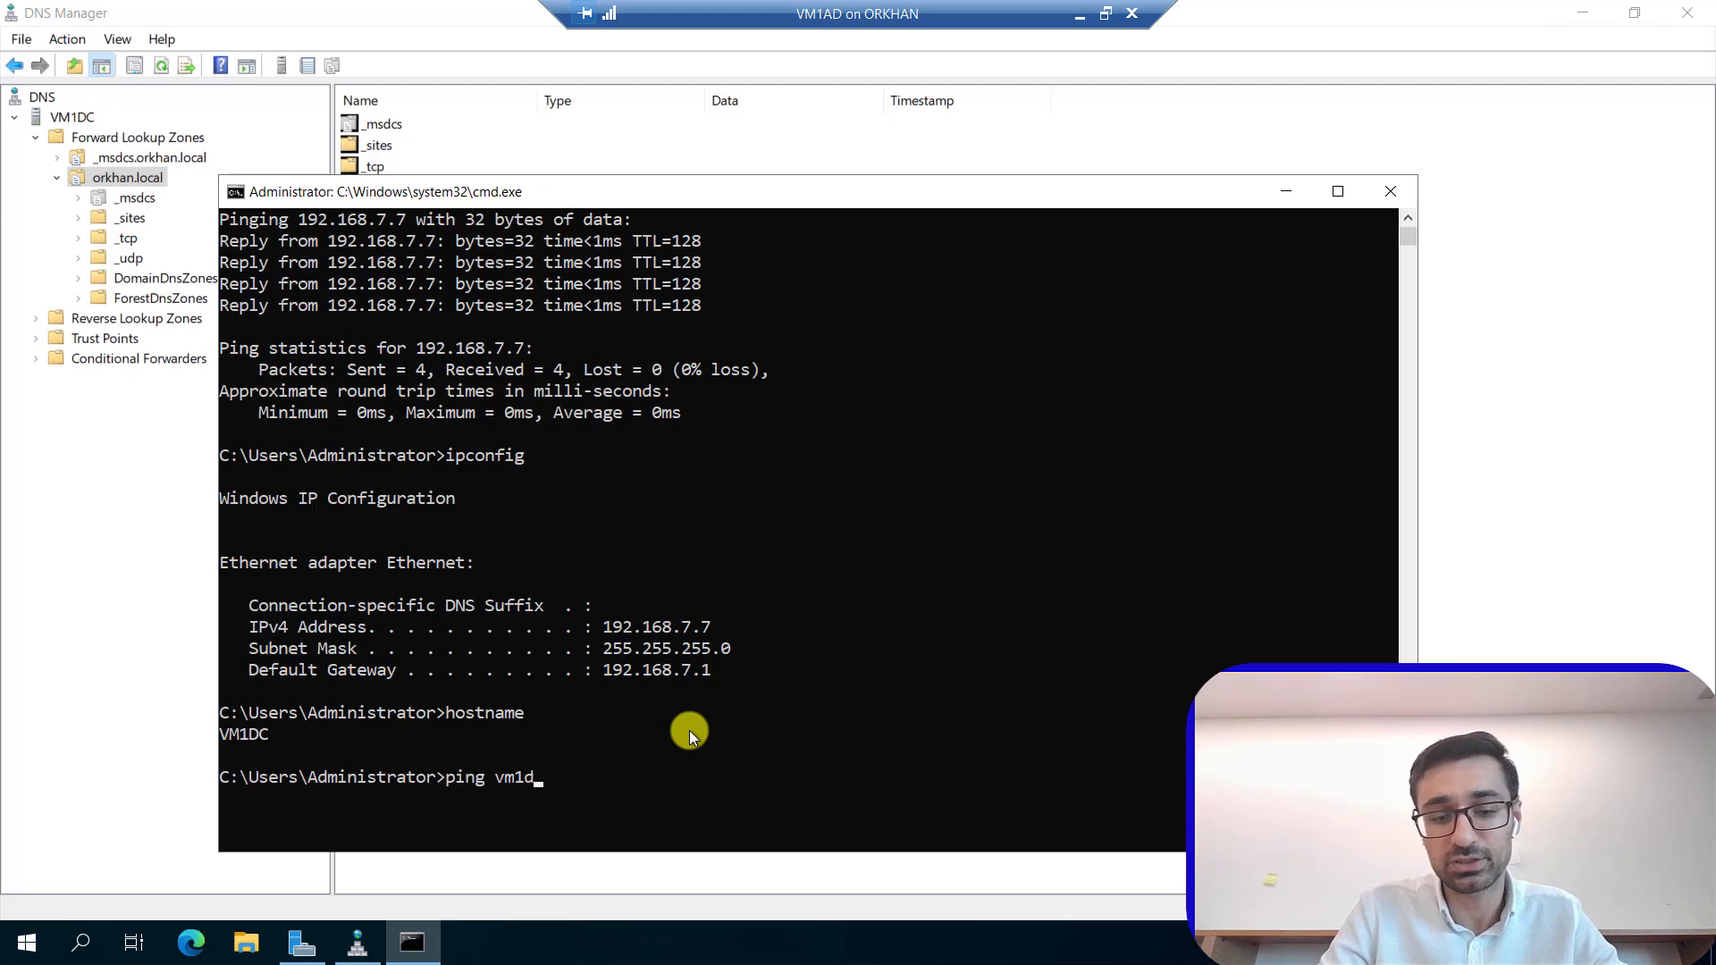
text(c.orkhan.local)
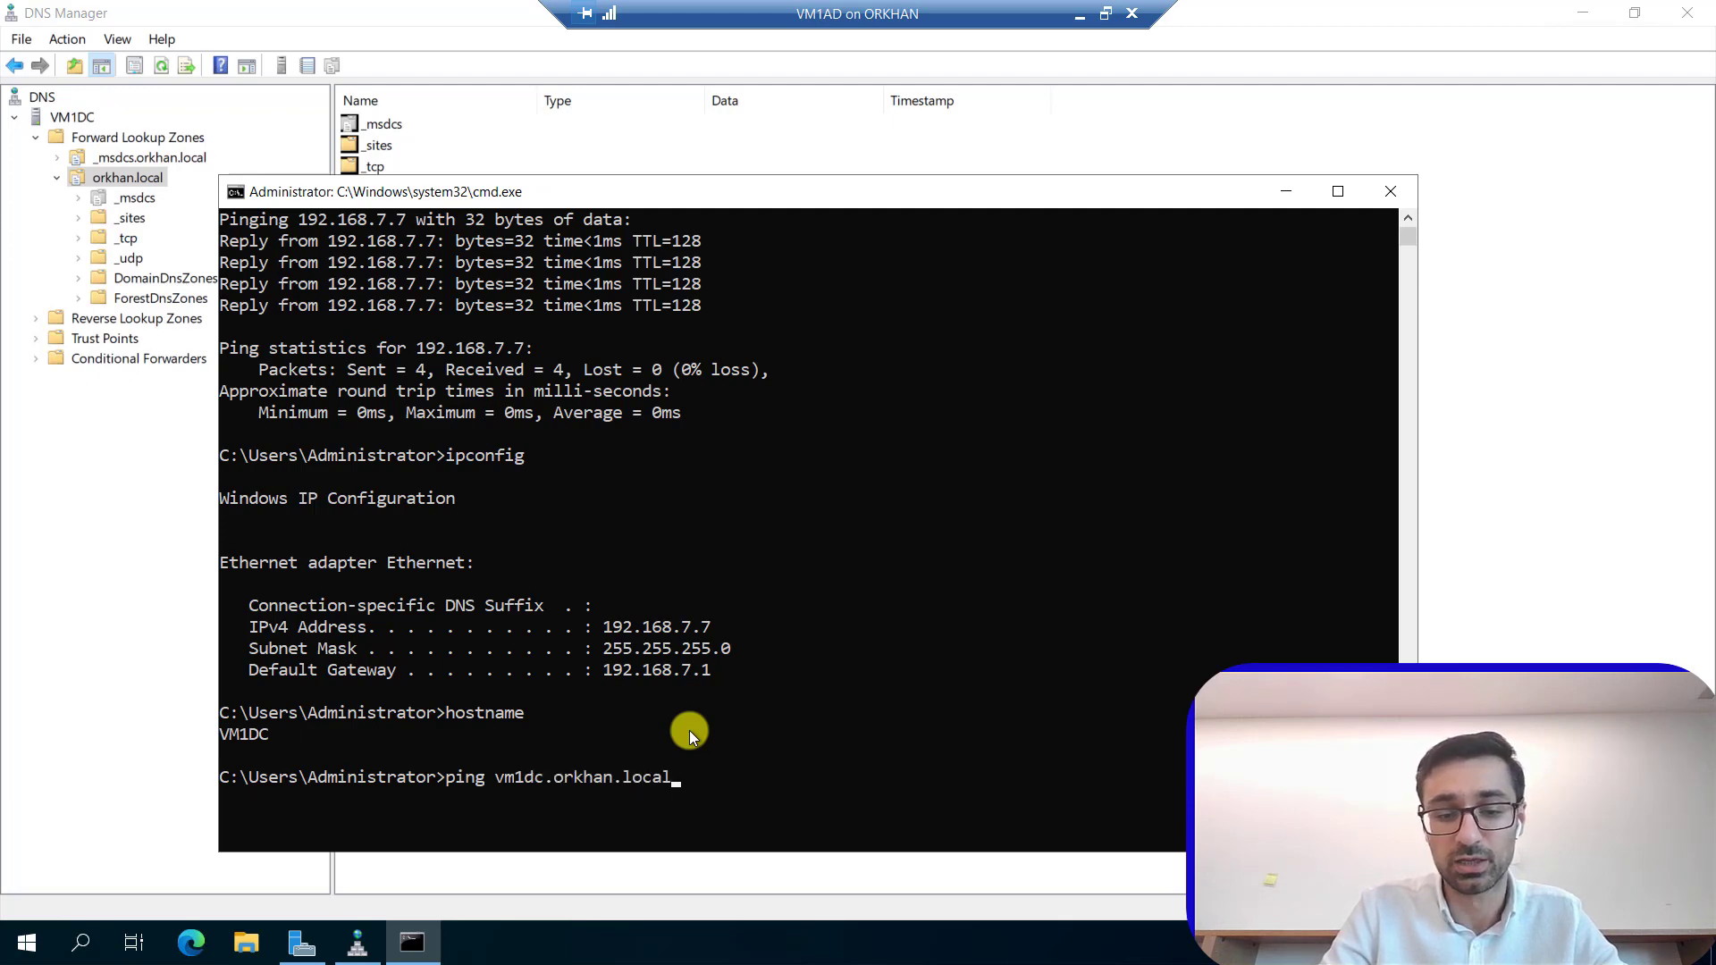
key(Return)
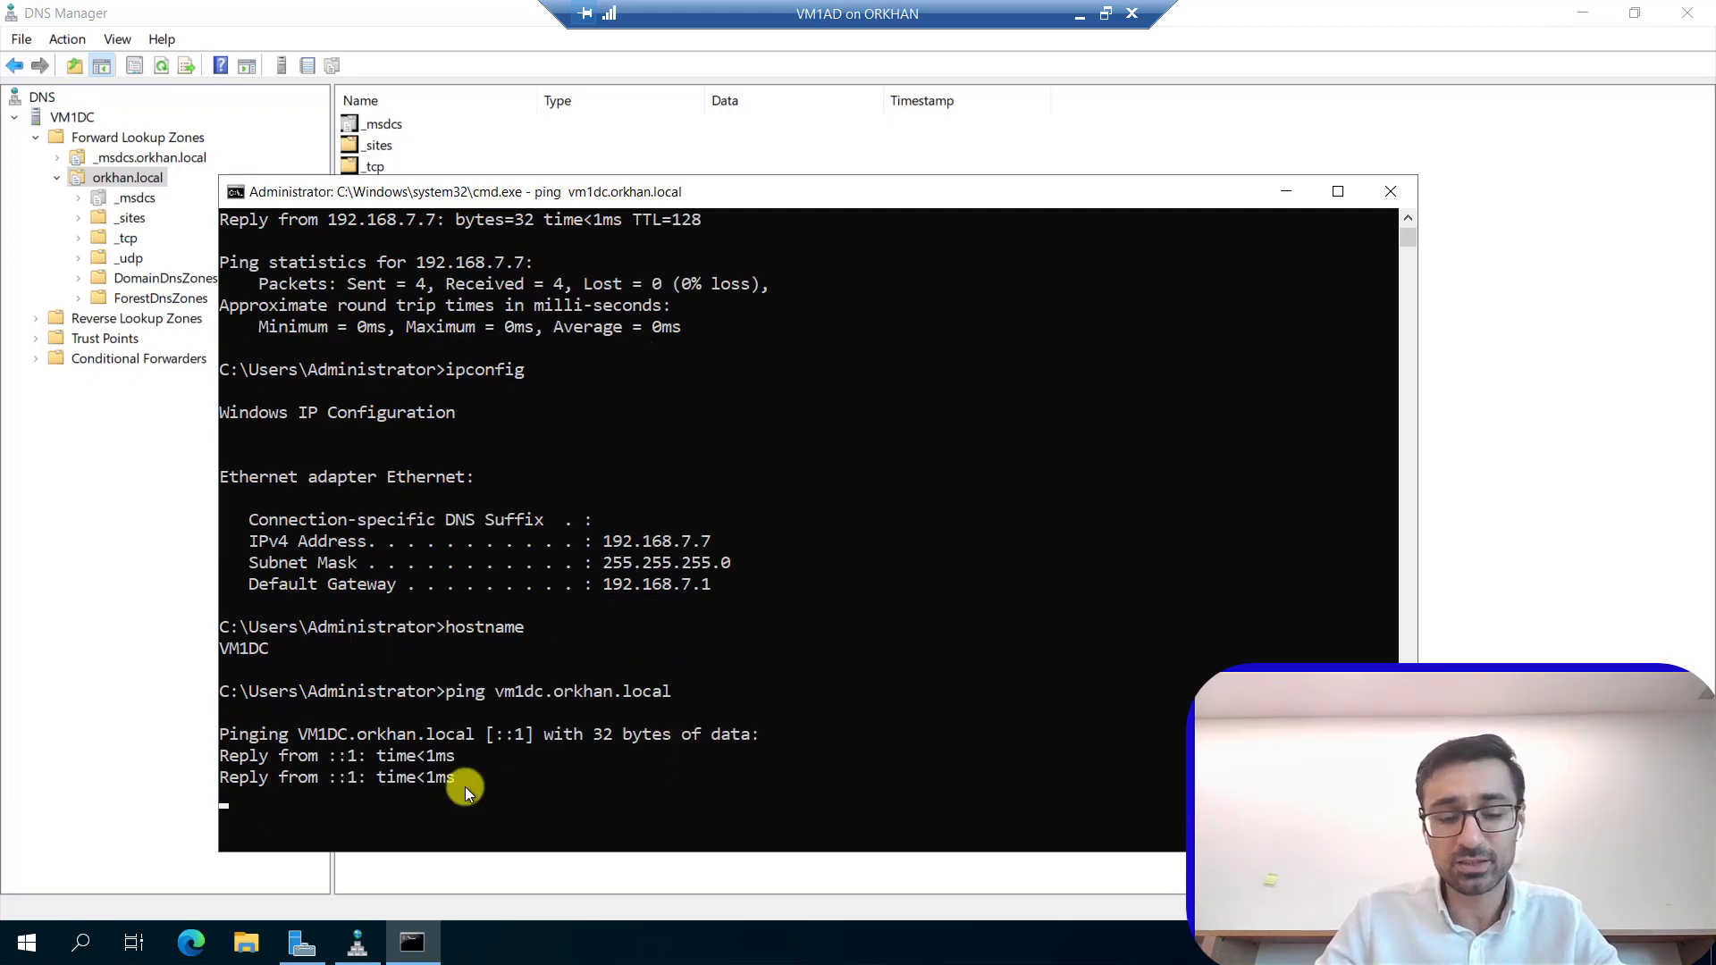
drag(319, 606, 731, 617)
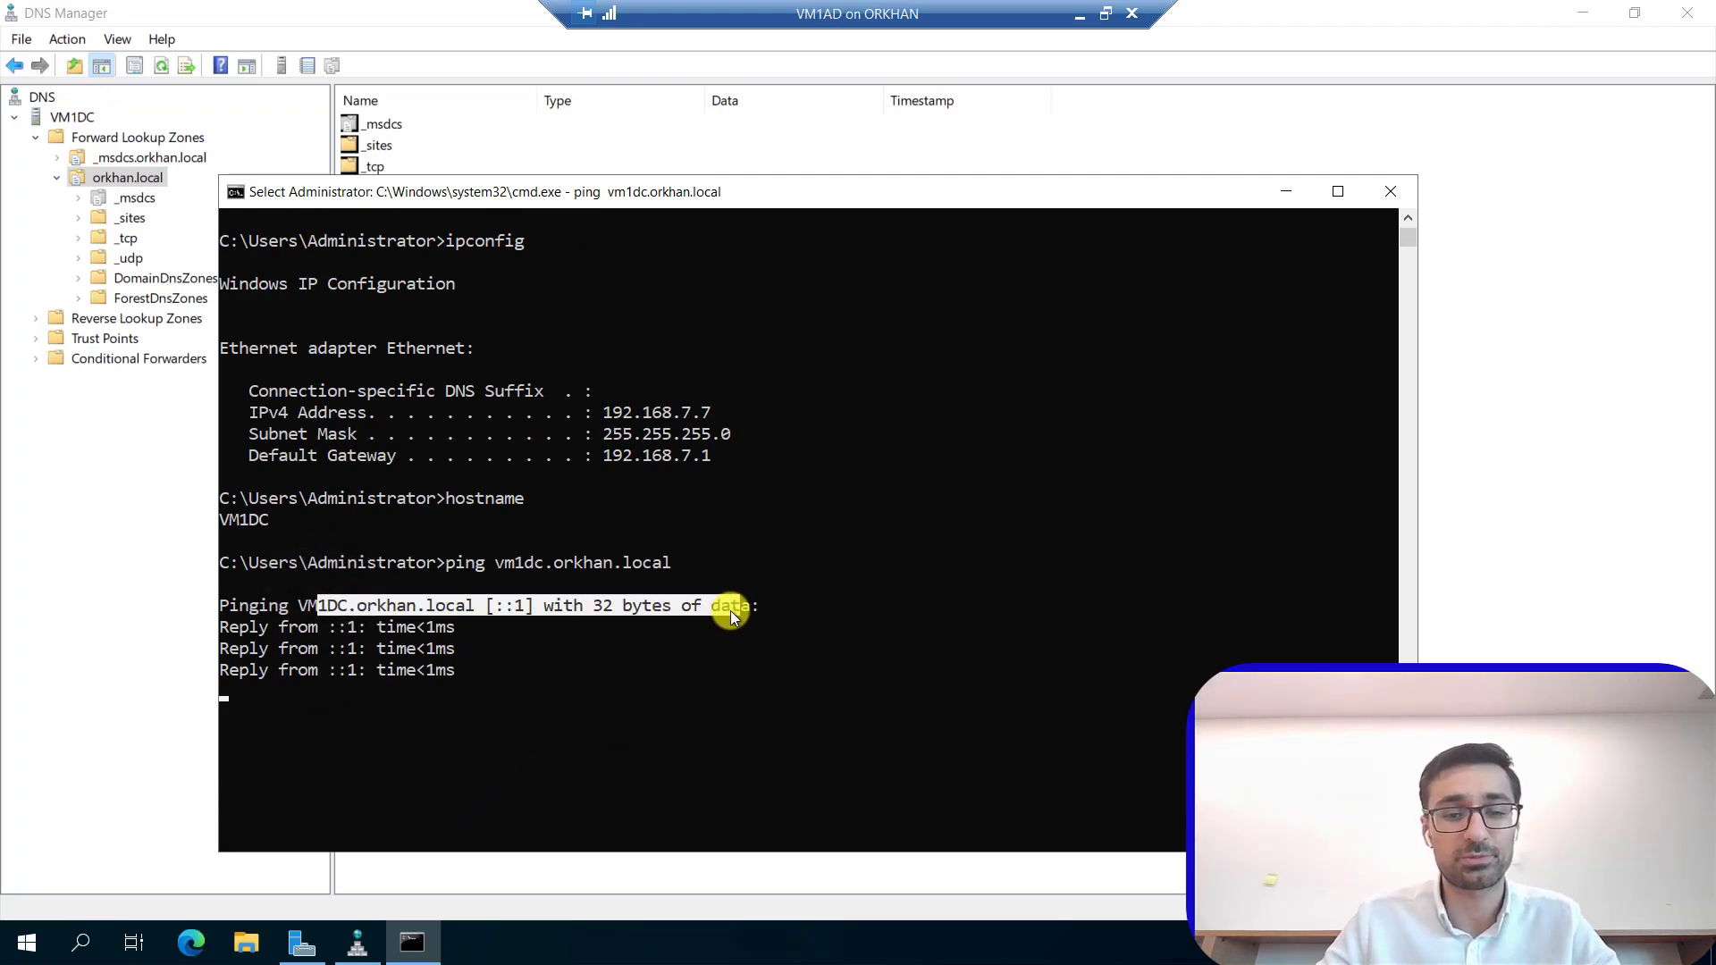
click(711, 656)
key(Return)
key(Return)
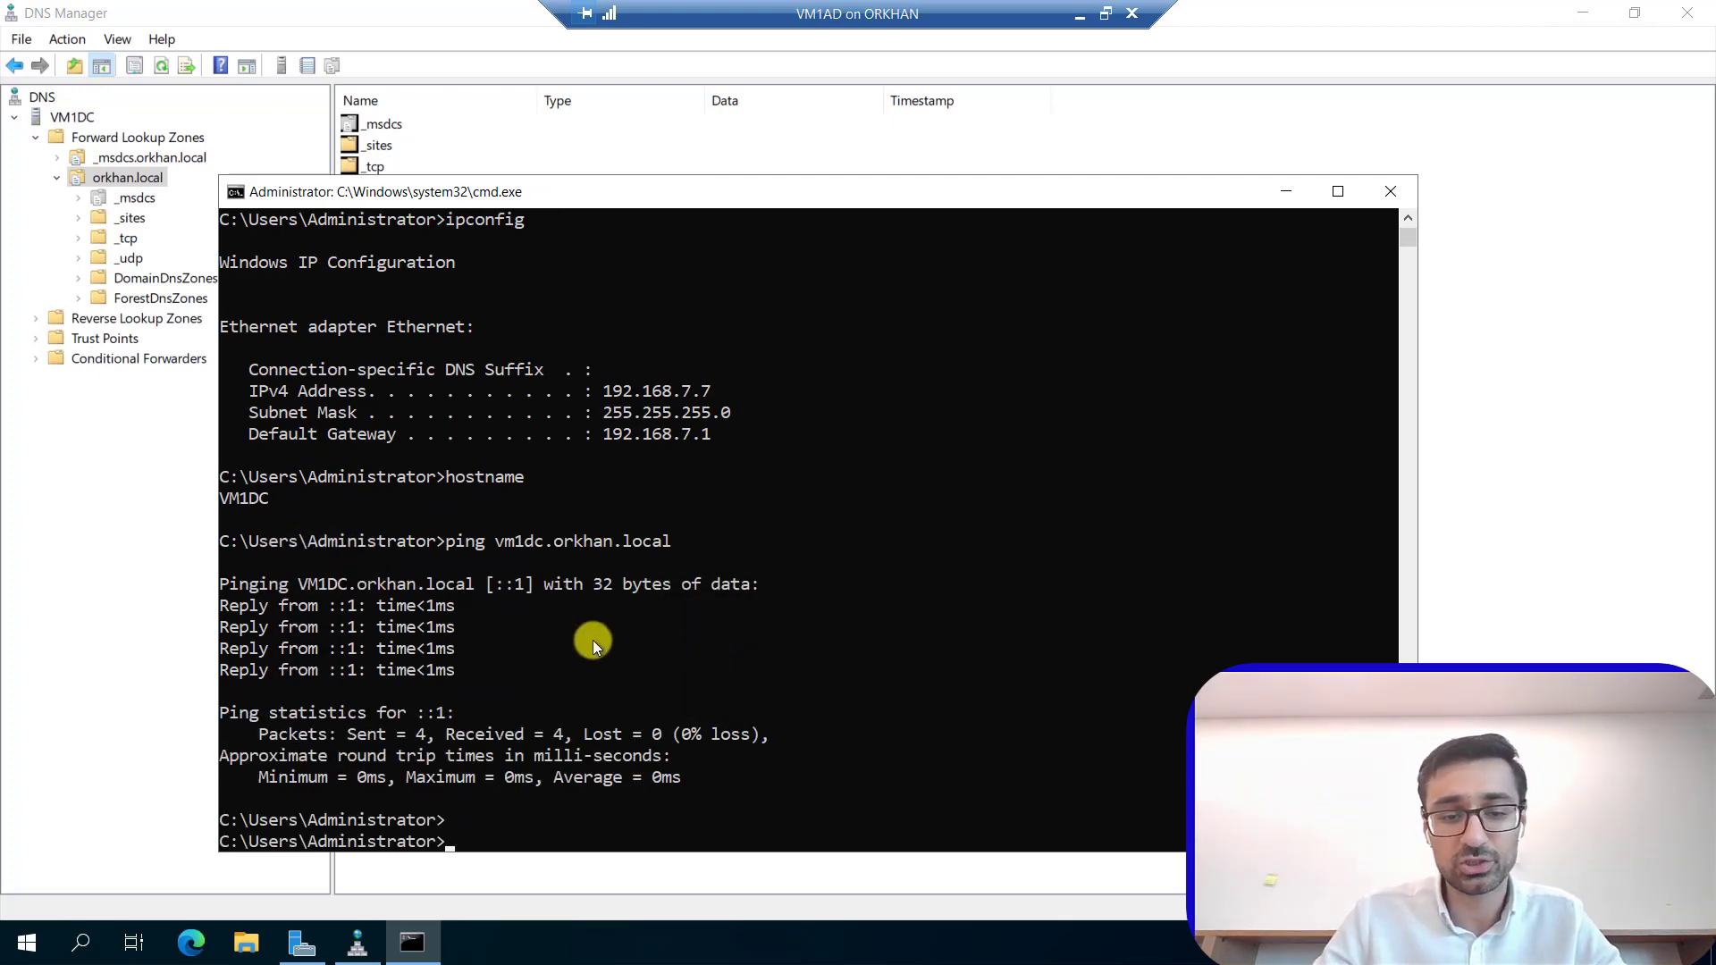
Ping vm2dc.orkhan.local to test name resolution of the second domain controller.
scroll(536, 576, down, 2)
click(587, 699)
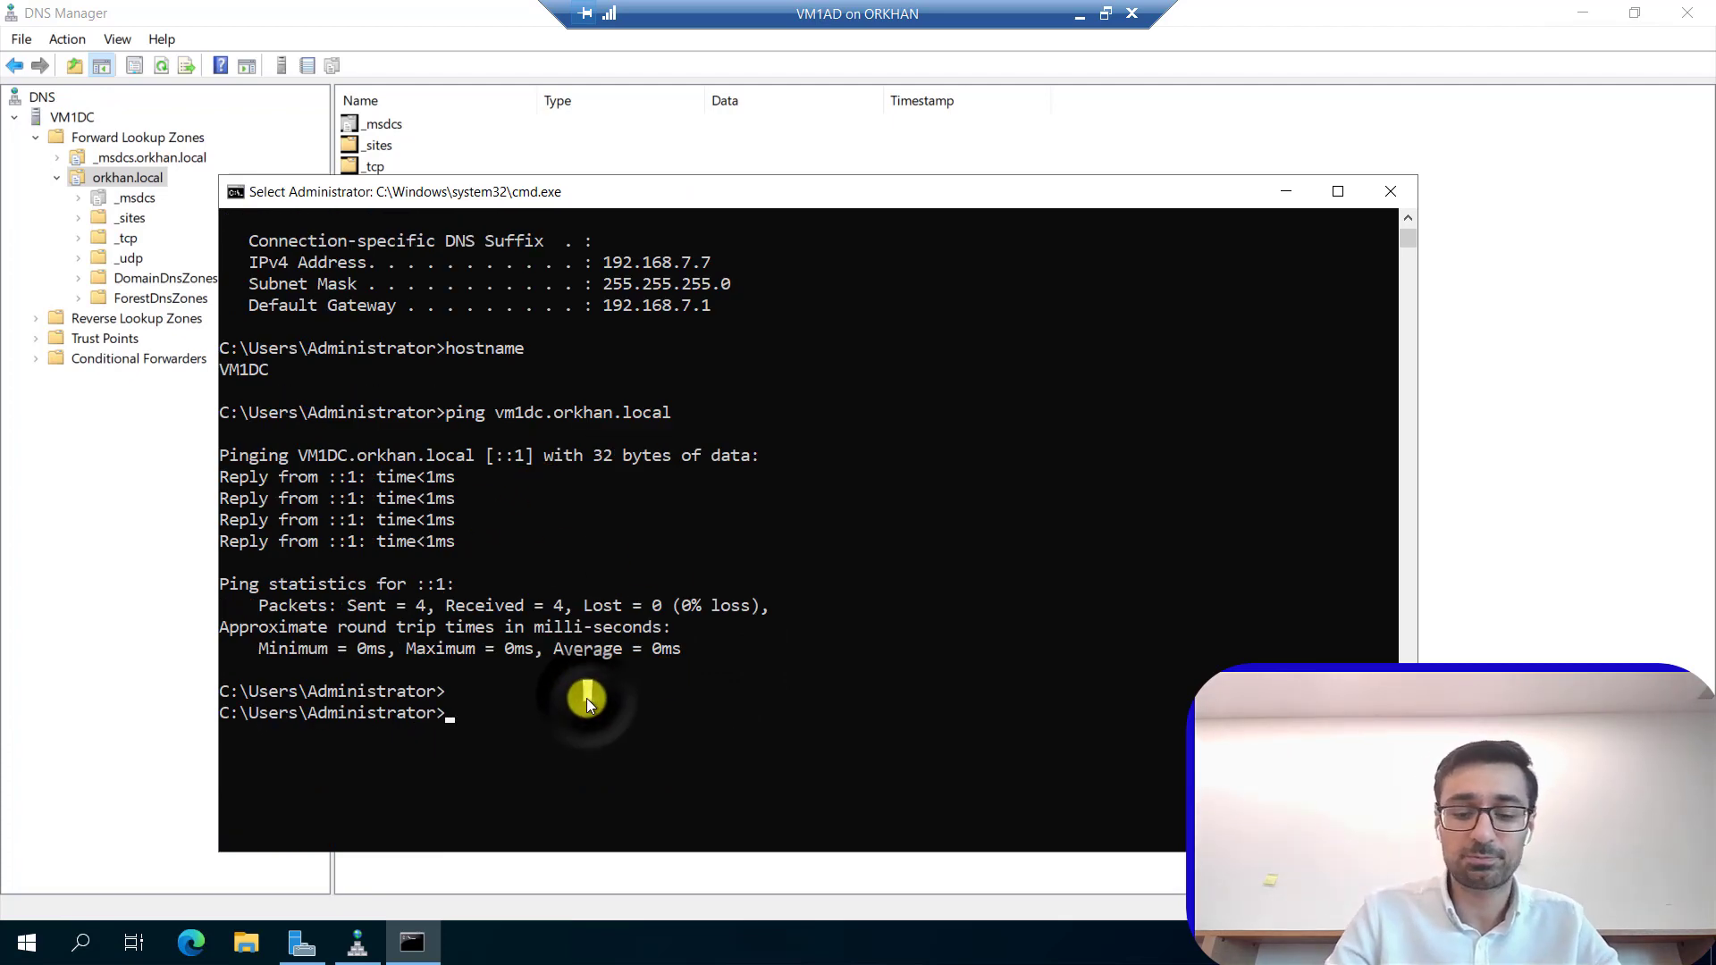
text(ping vm2)
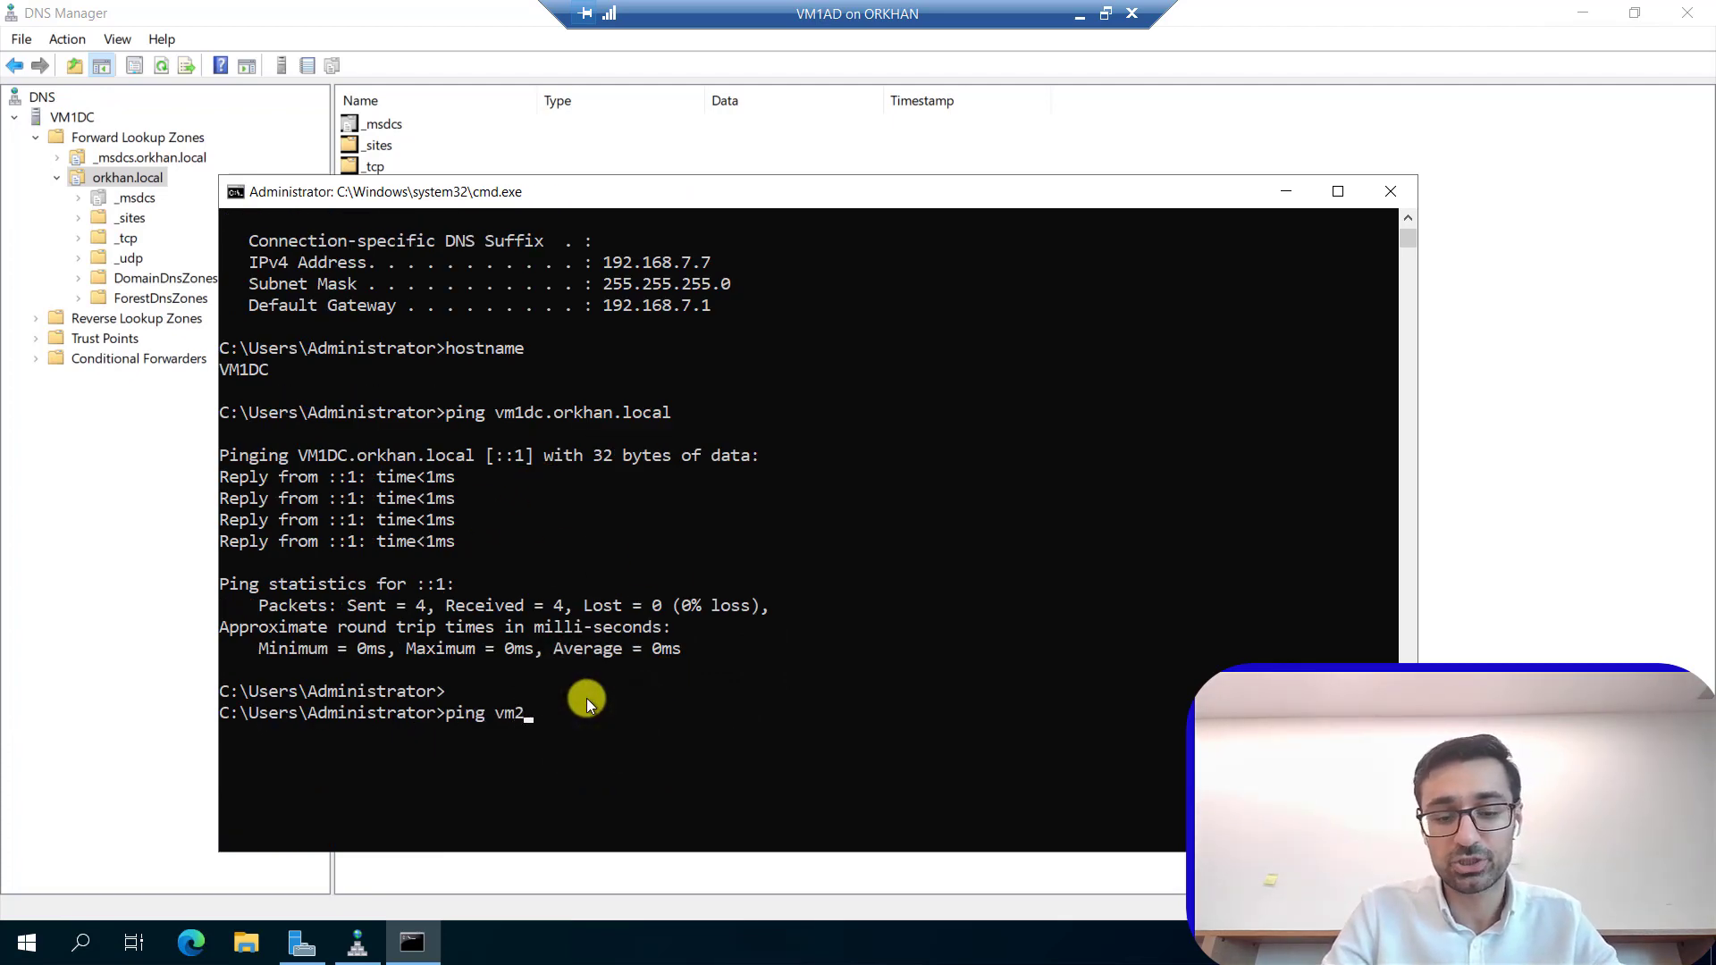
text(dc.orkhan)
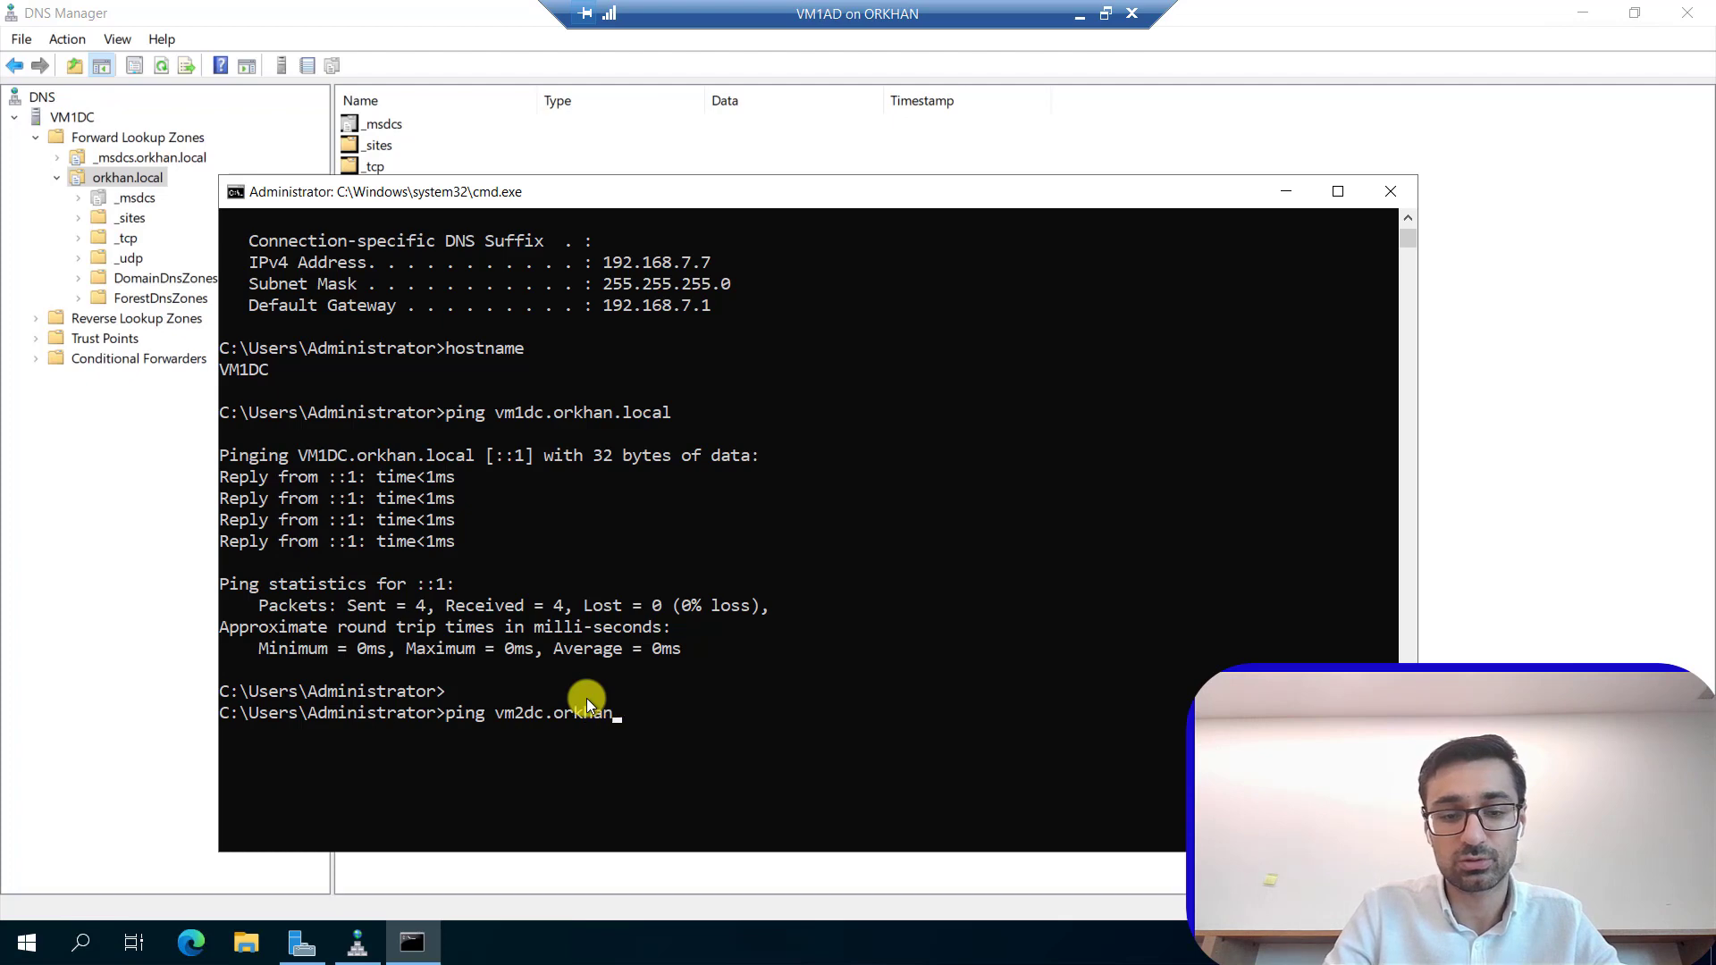
text(.local)
key(Return)
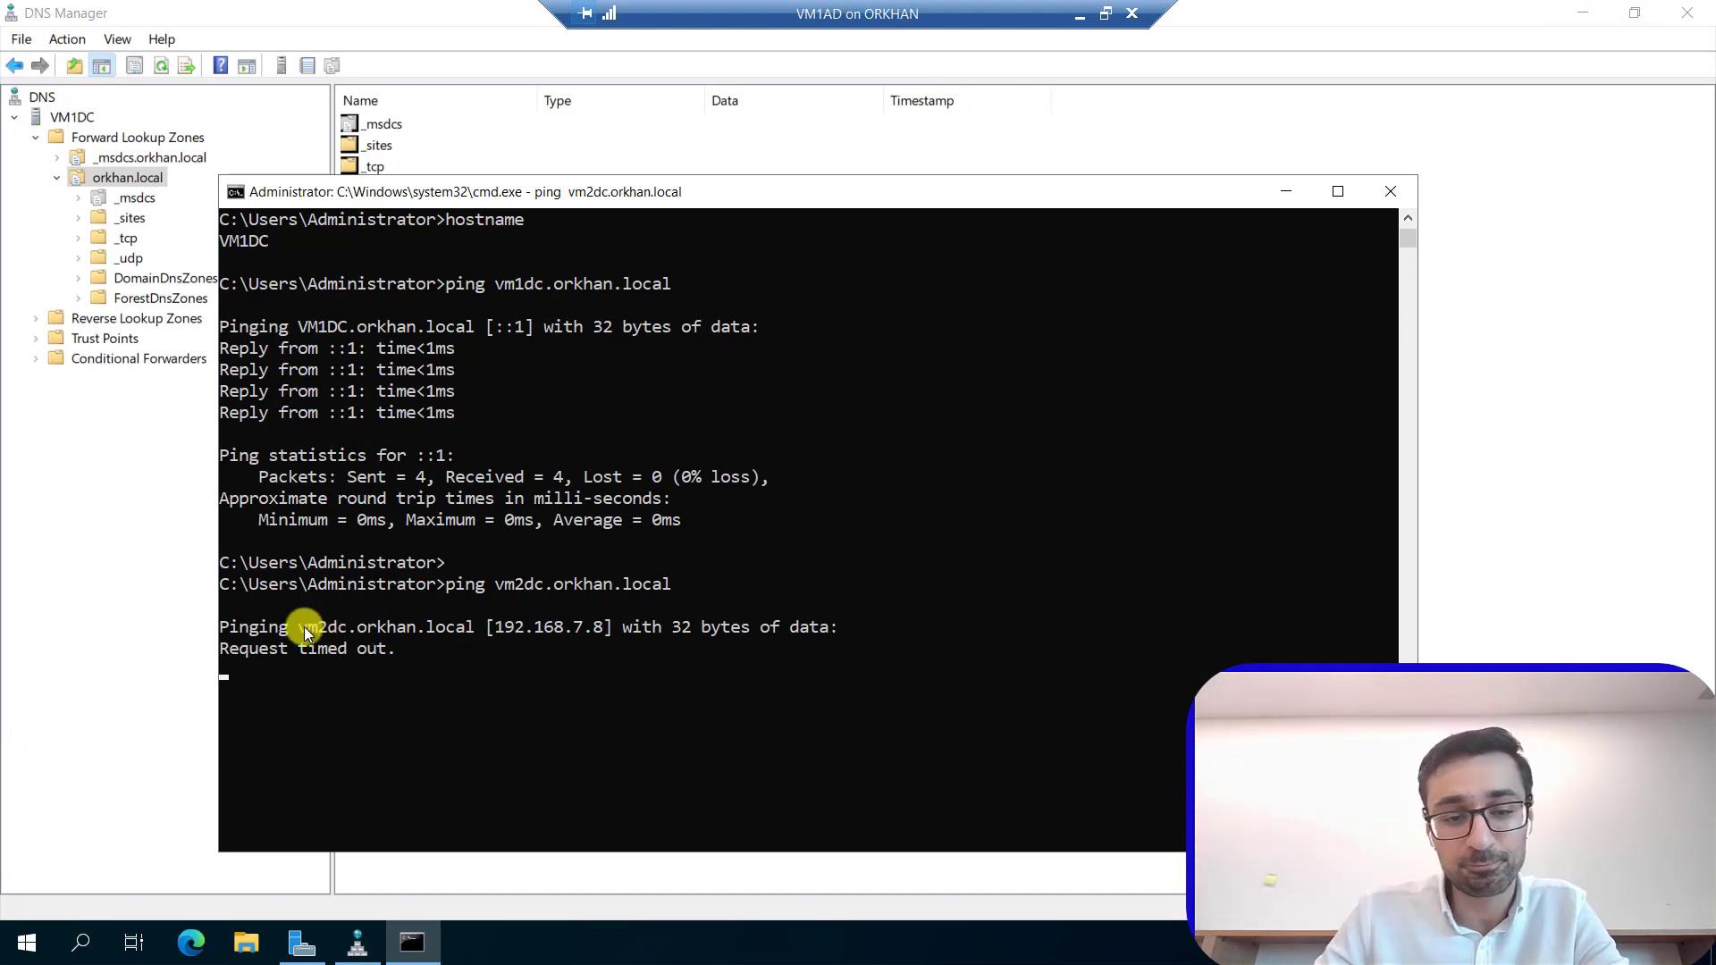
Highlight the IP address resolved for vm2dc in the ping output and compare it with the VM2DC host record in DNS Manager.
drag(304, 625, 601, 635)
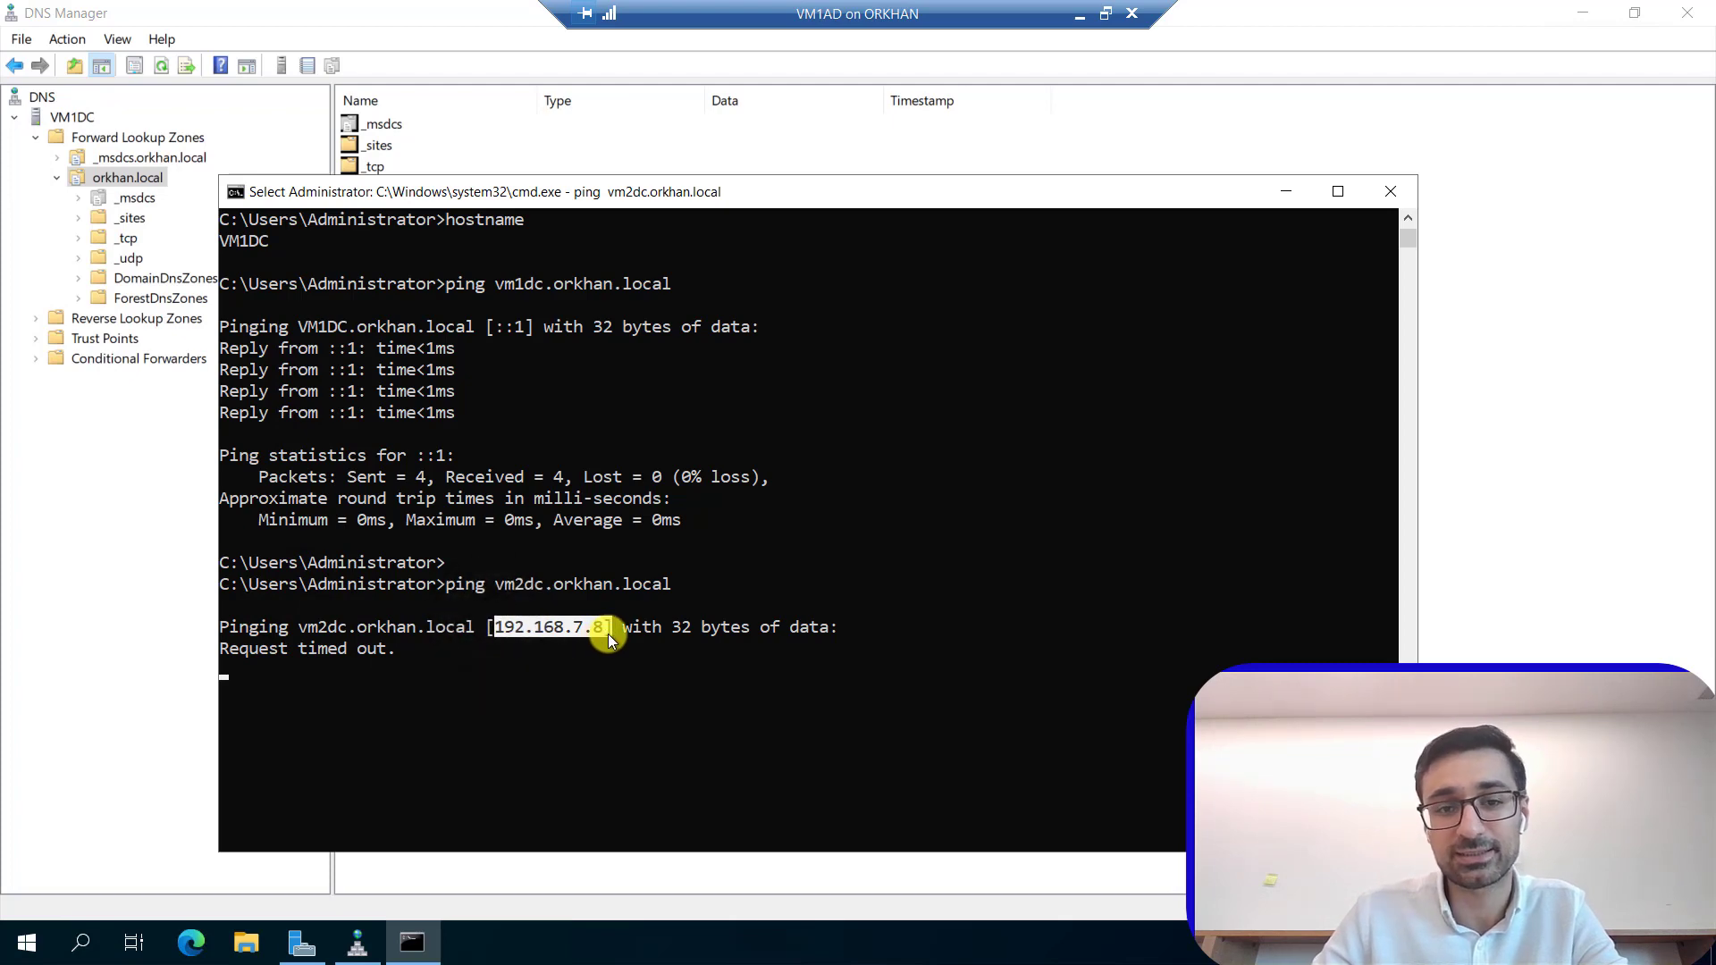
click(1531, 551)
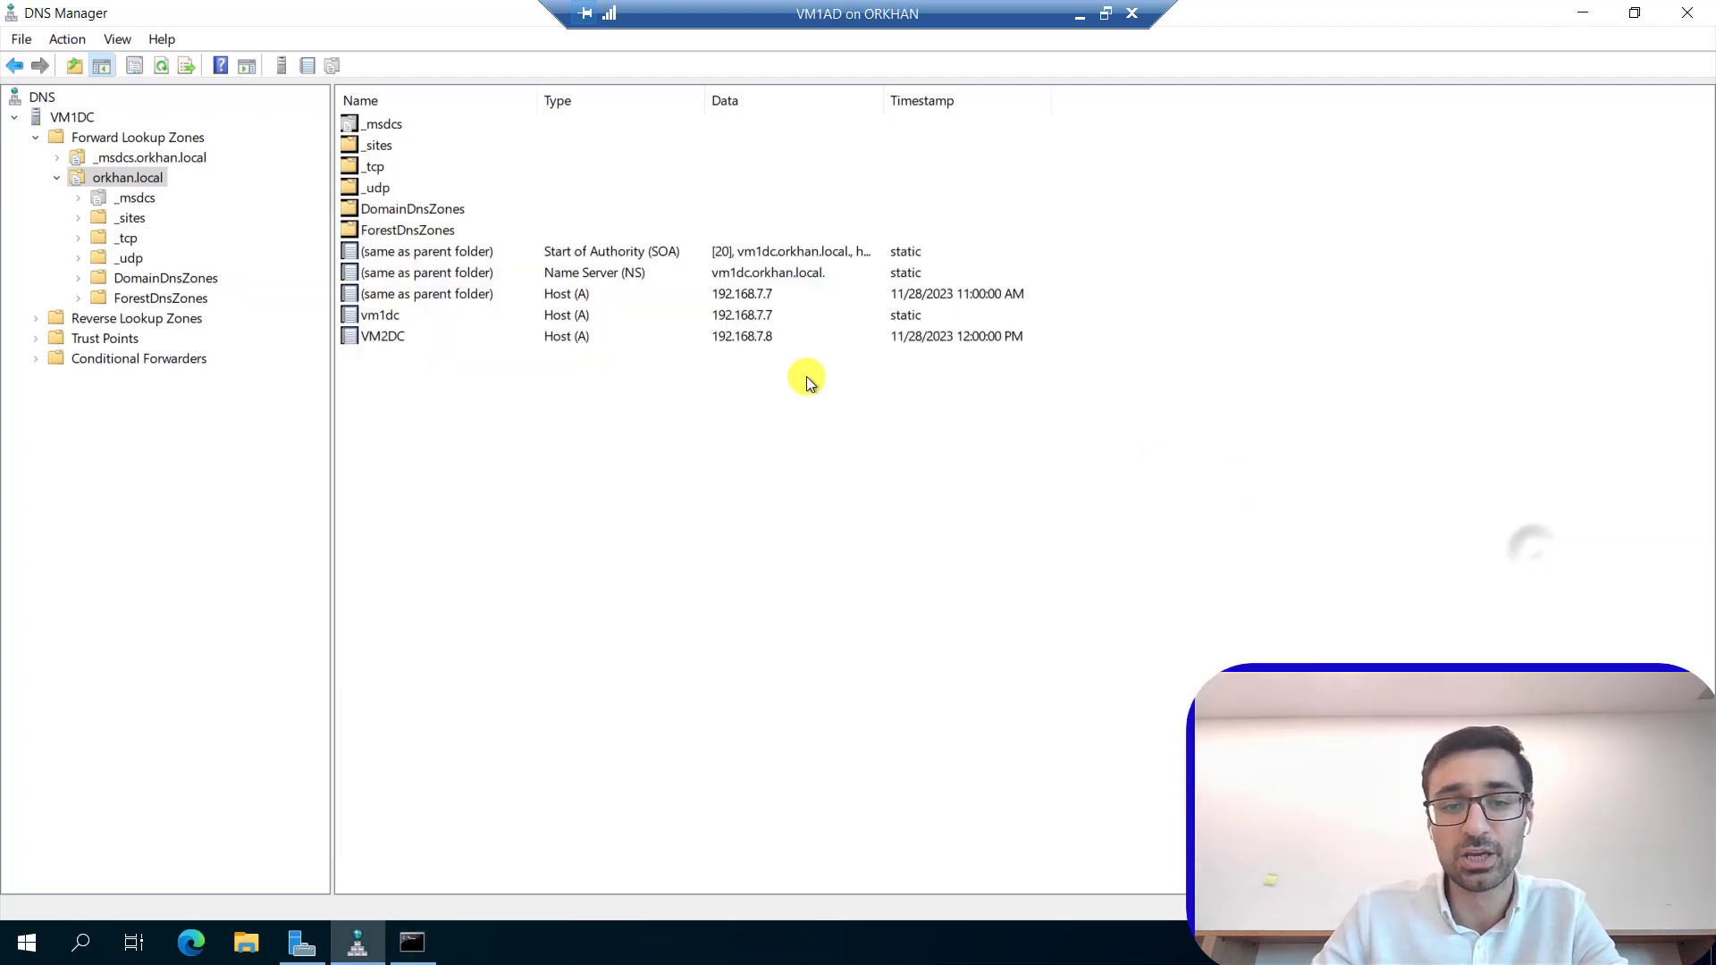
click(715, 336)
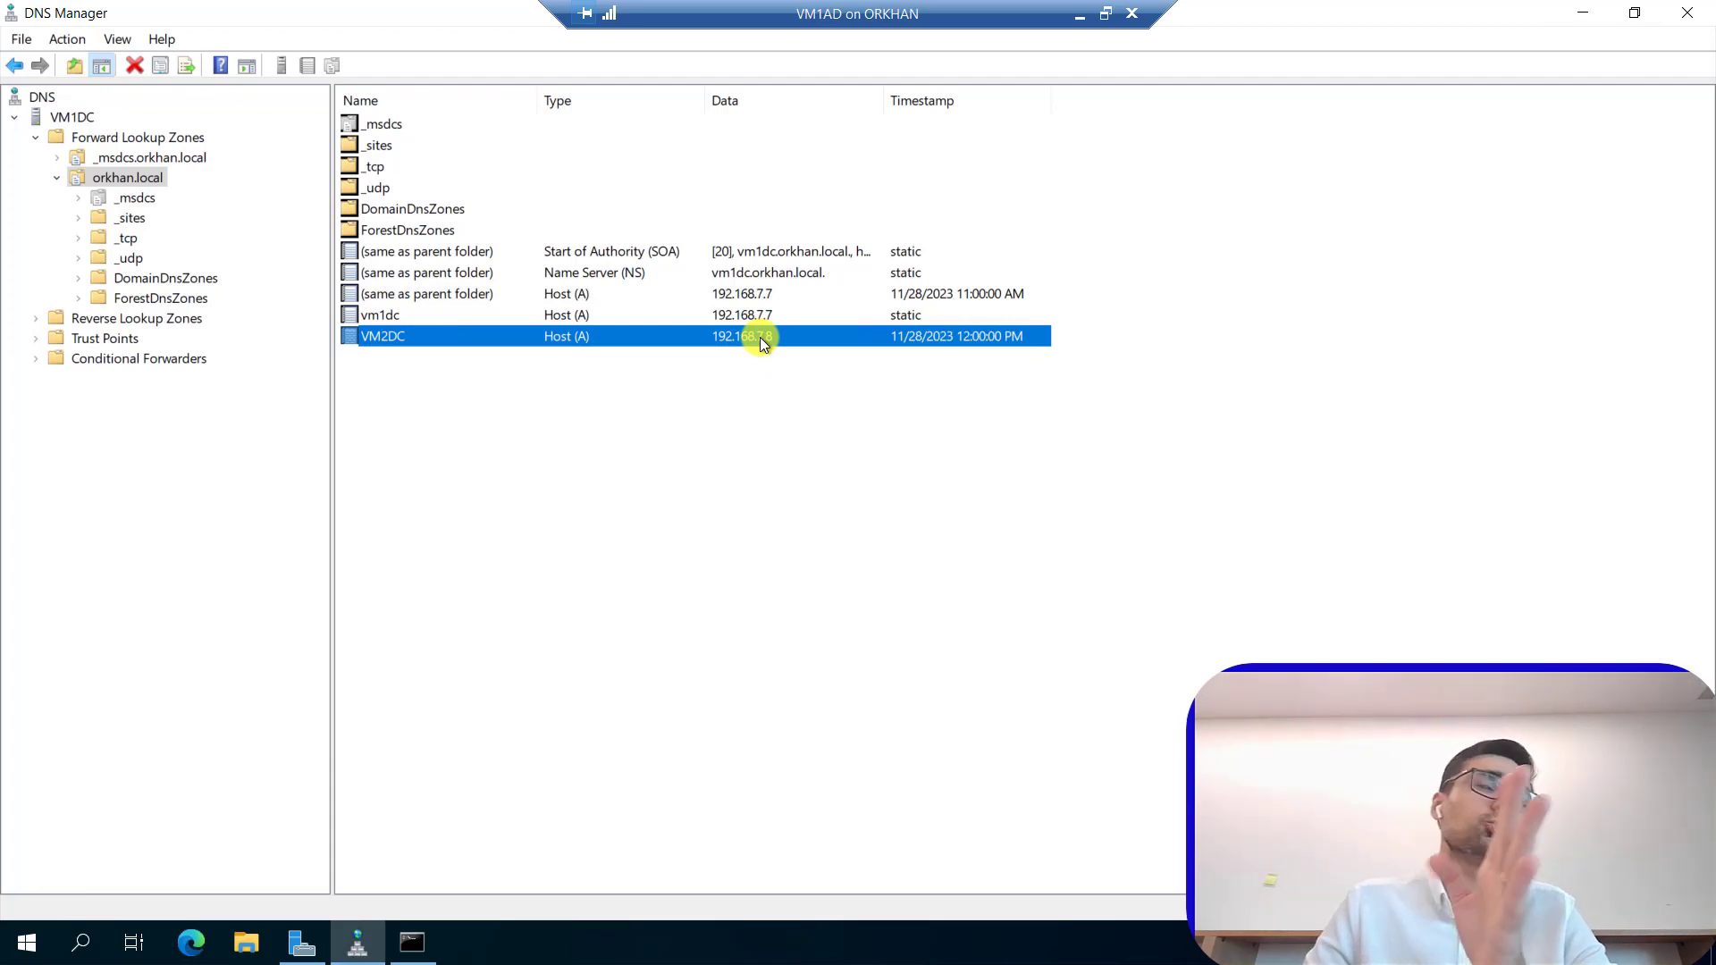
Open the VM2DC host record's properties, inspect its fully qualified domain name, and close them without changes.
double_click(760, 337)
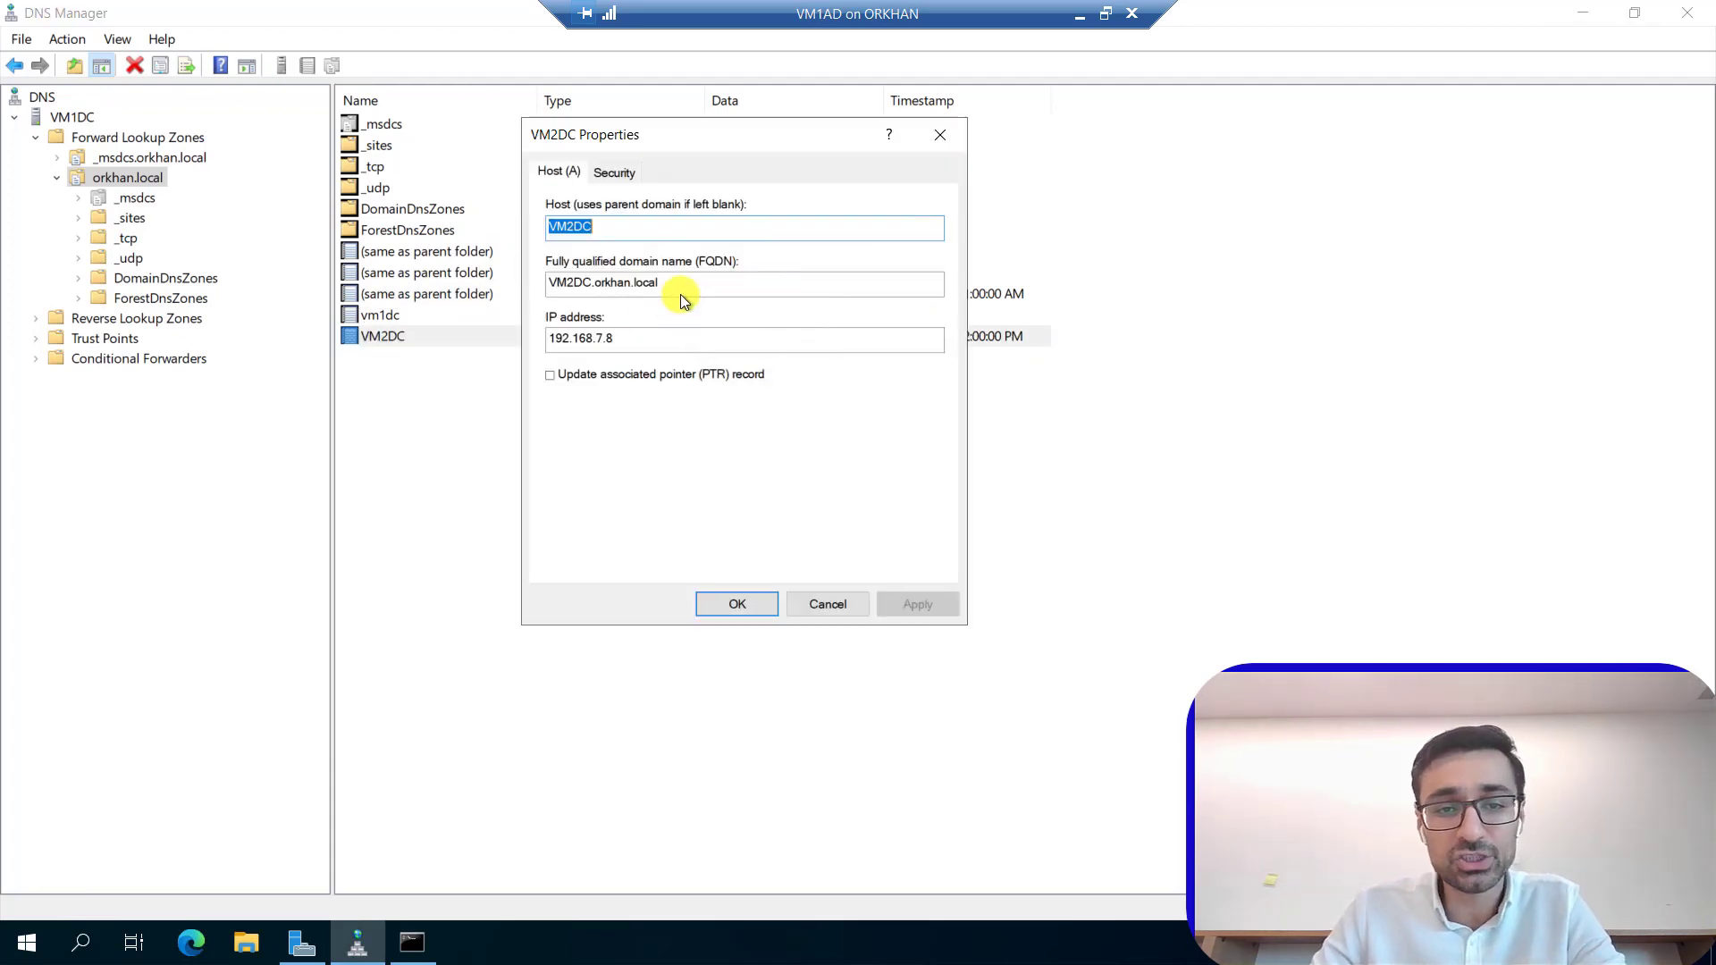
click(642, 286)
double_click(642, 286)
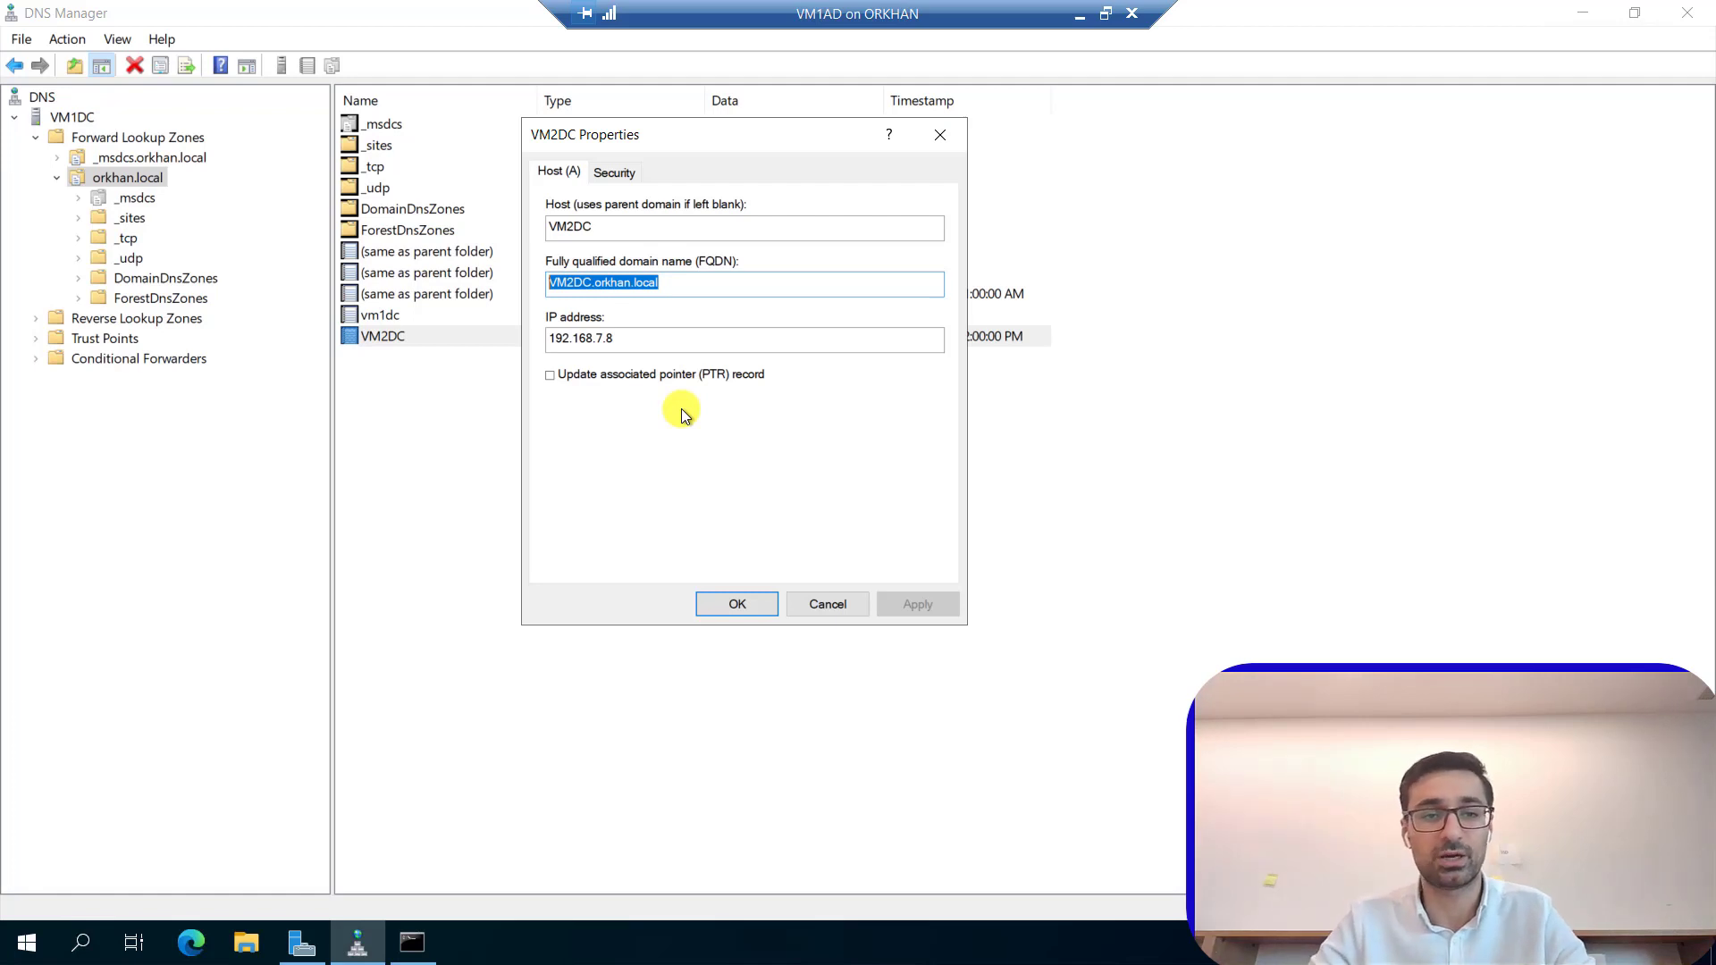
click(825, 605)
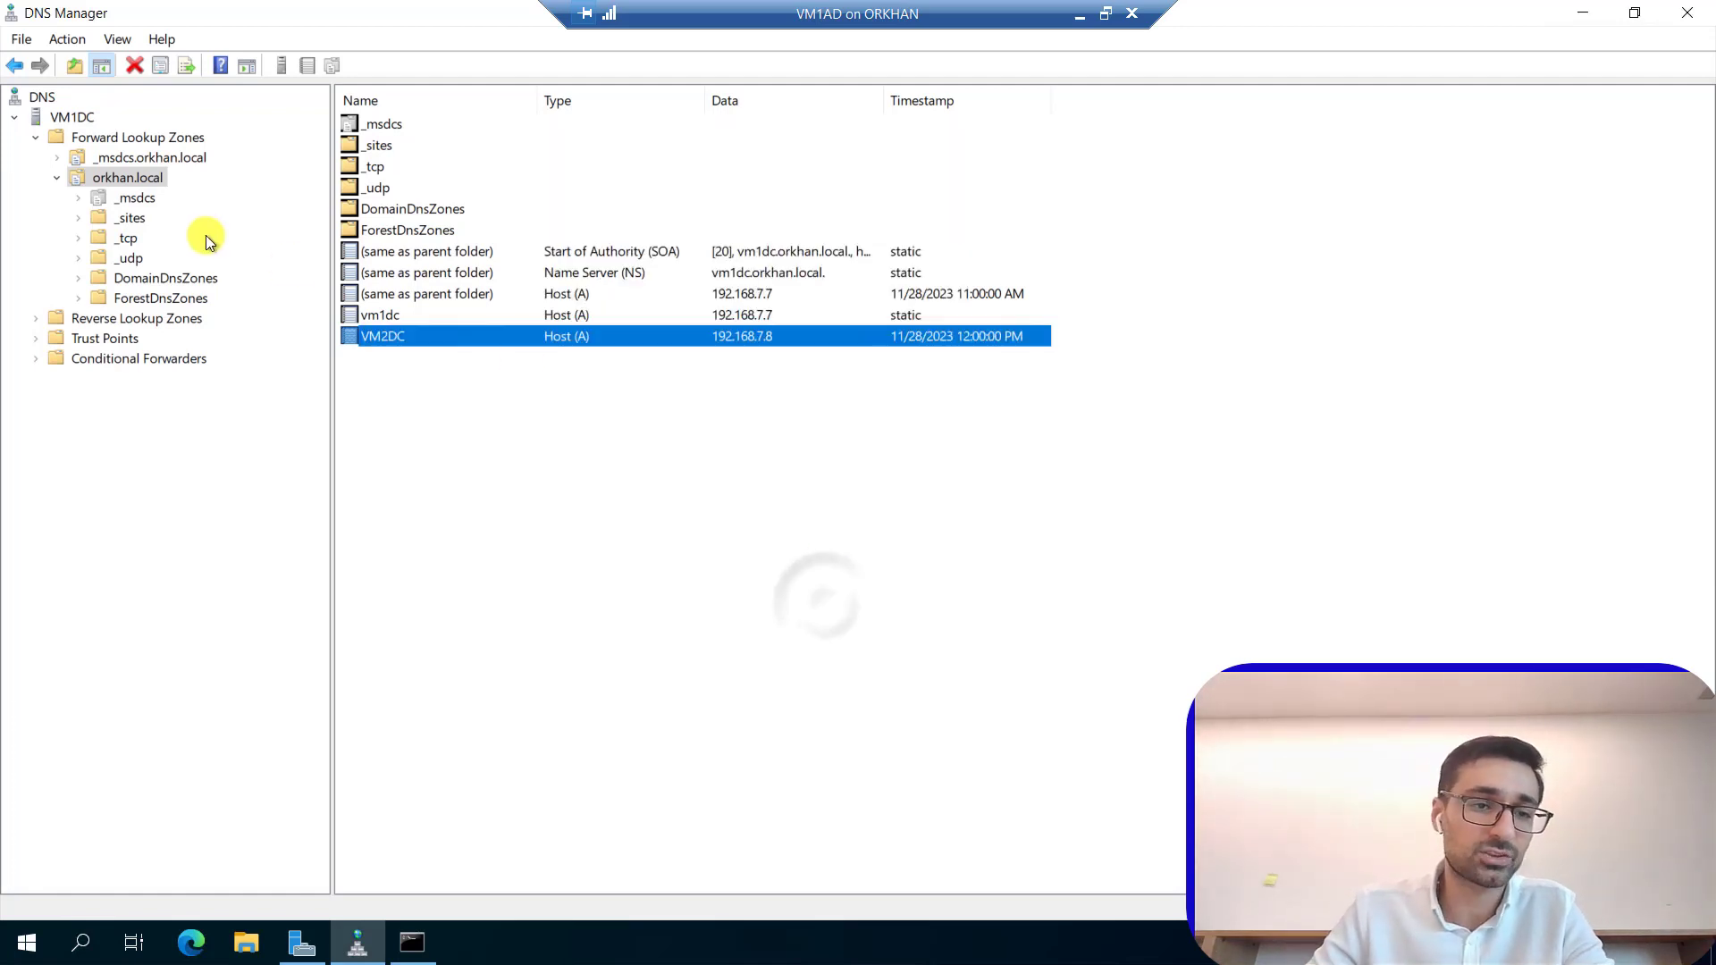
Open the Configure a DNS Server Wizard for VM1DC, view its configuration actions, and cancel it.
click(75, 117)
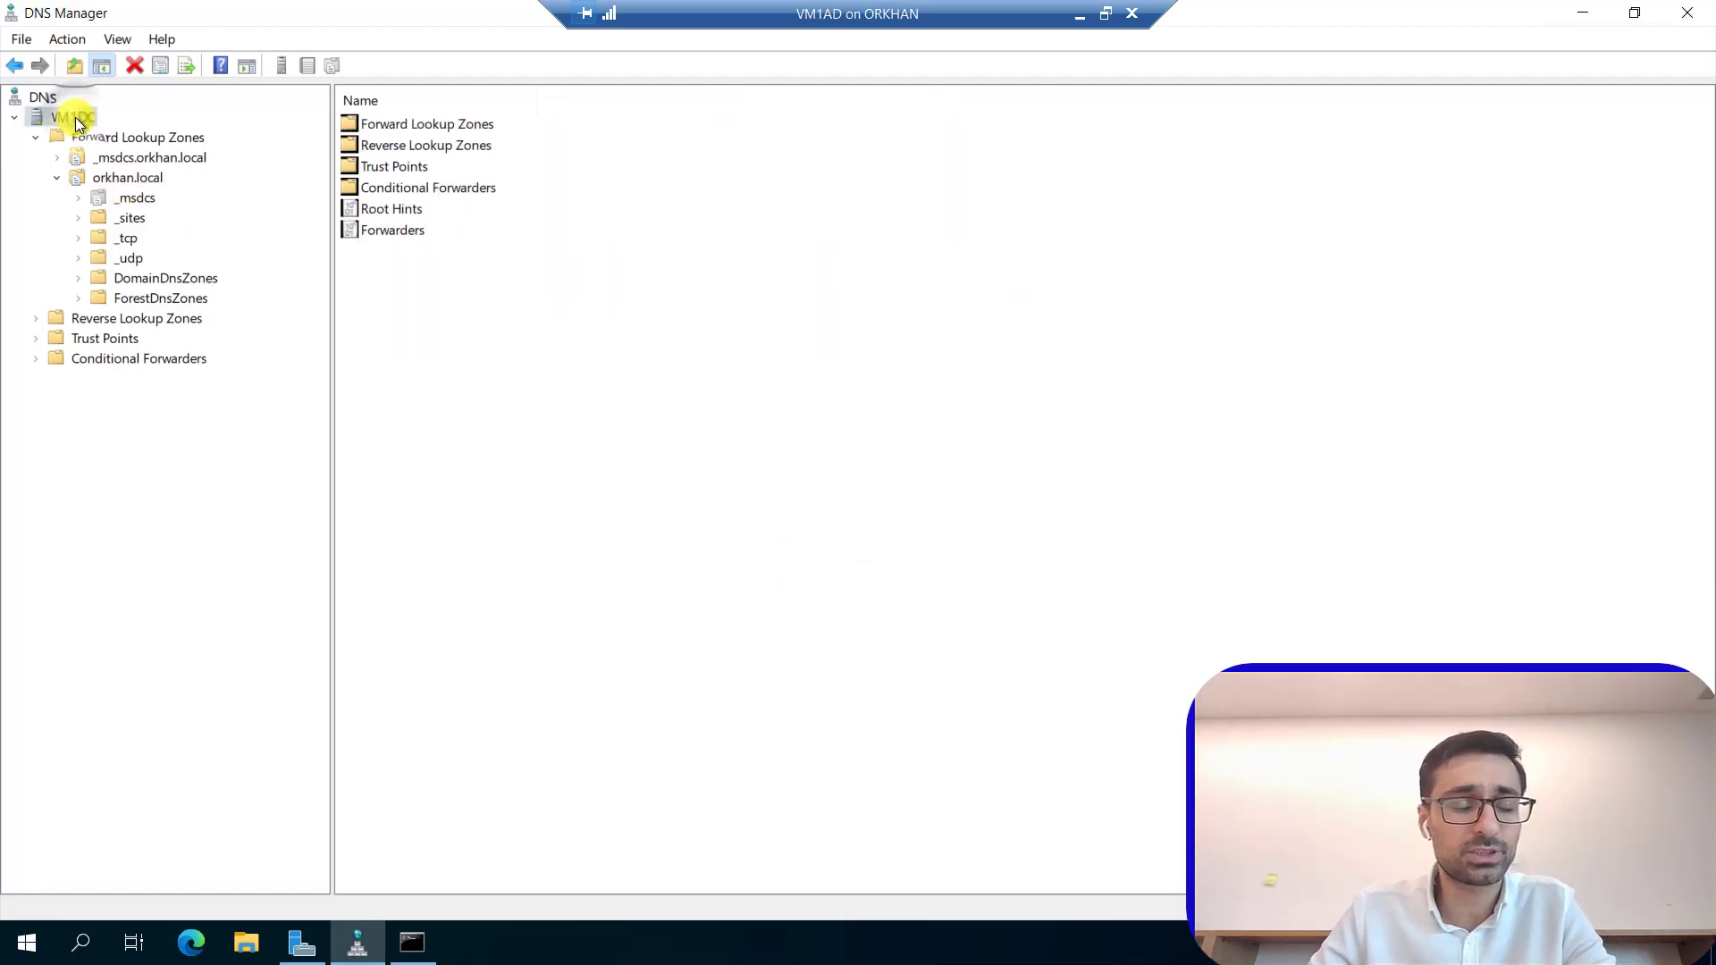
right_click(75, 117)
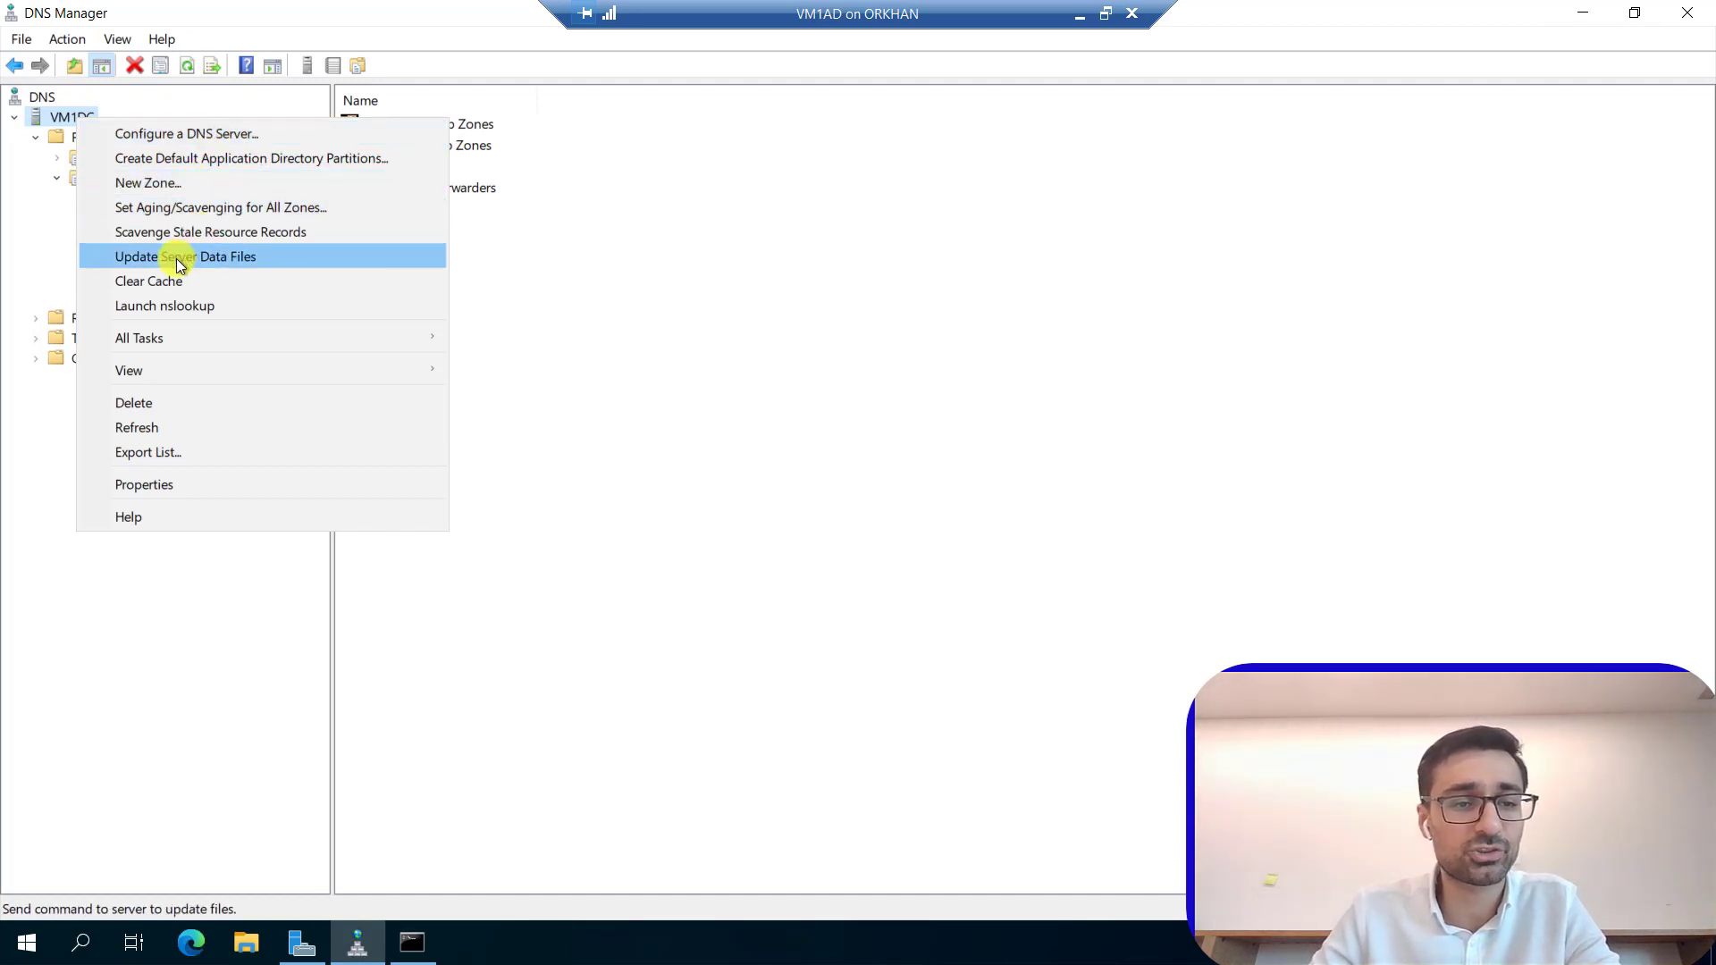
click(227, 140)
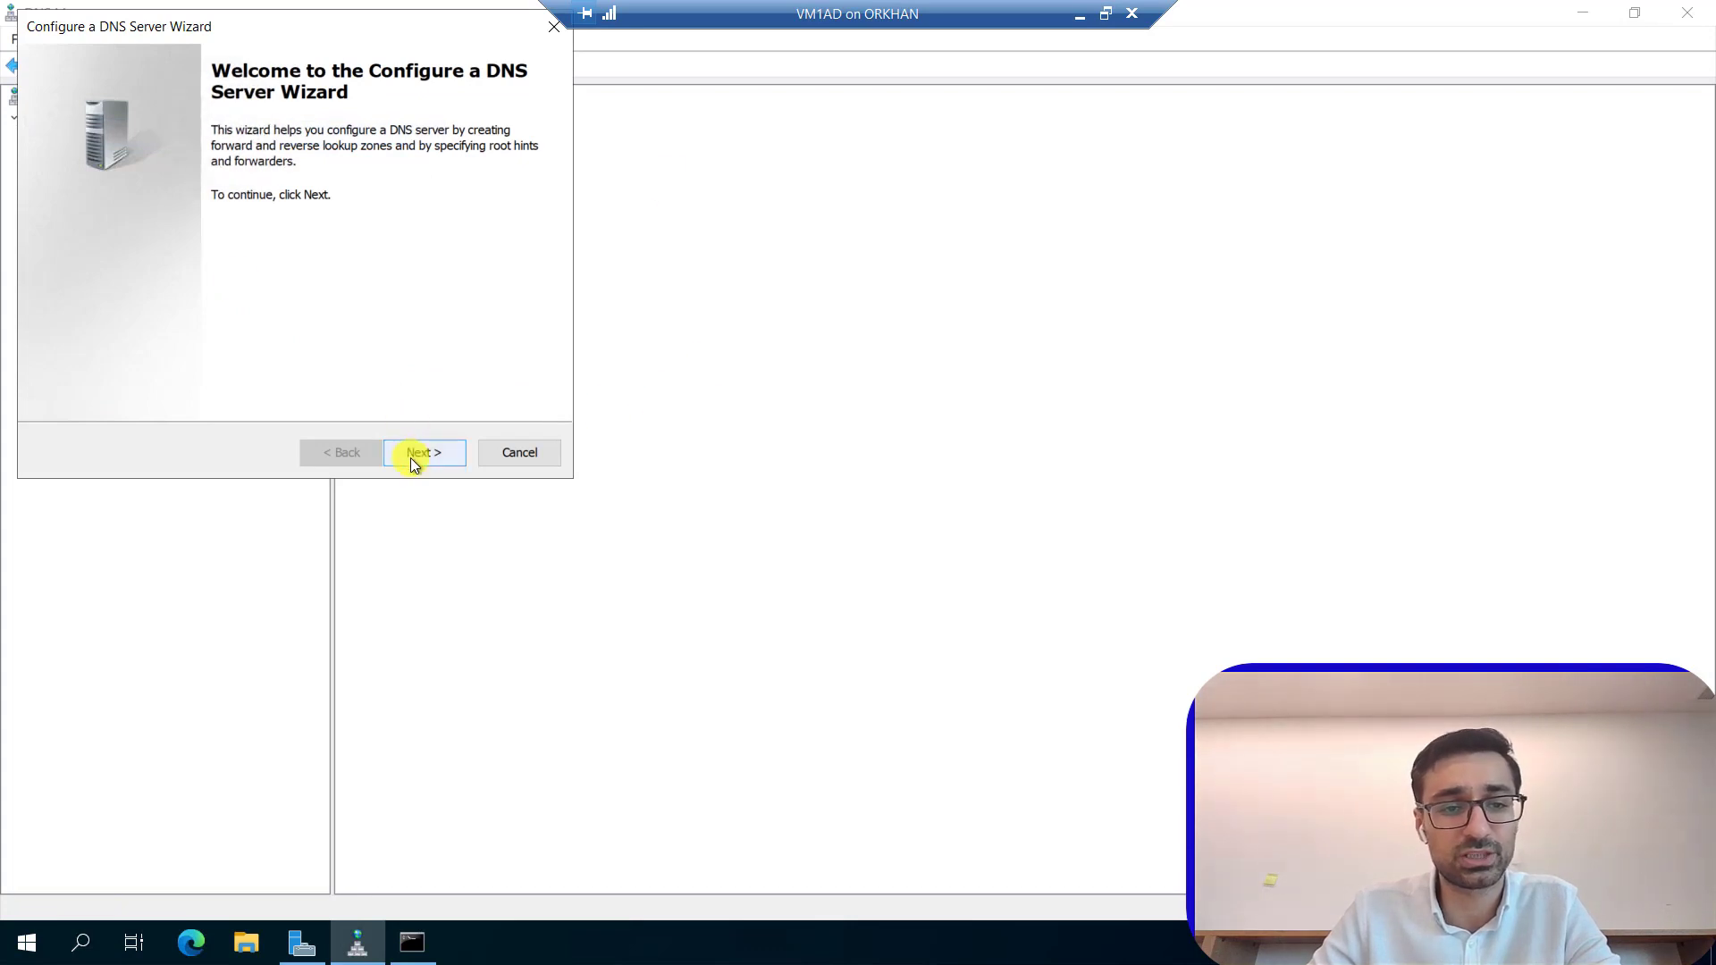
click(414, 456)
click(527, 451)
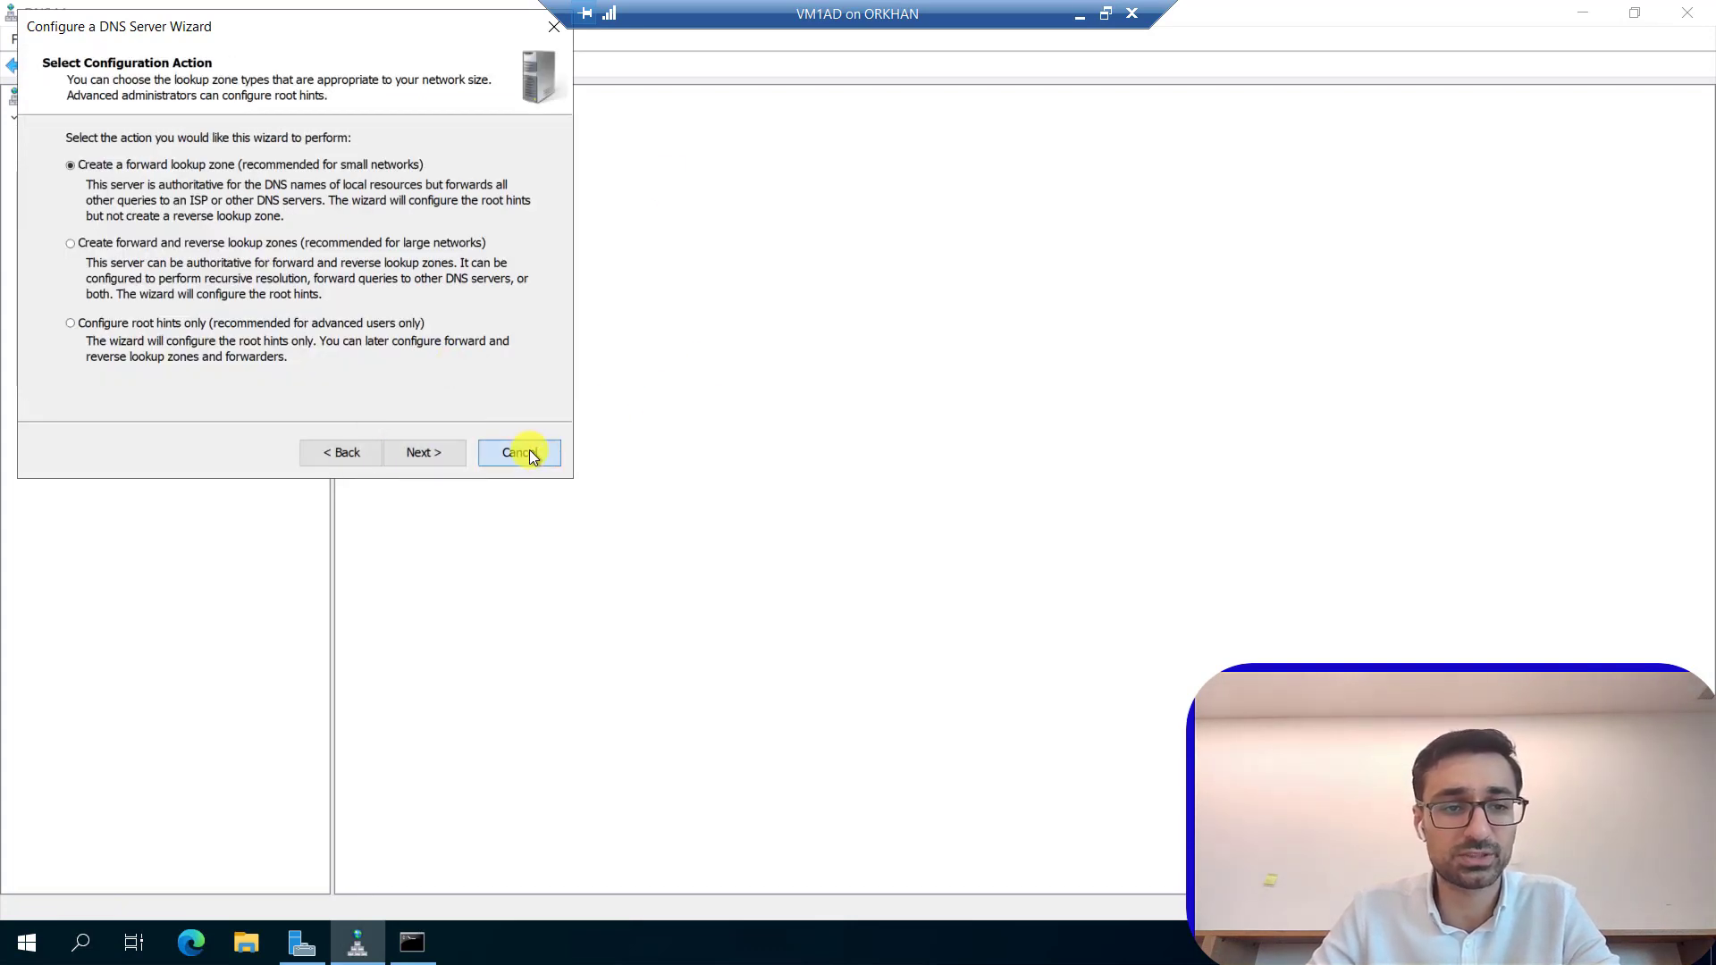
Open the VM1DC server properties and reposition the dialog to view the Interfaces settings.
right_click(68, 116)
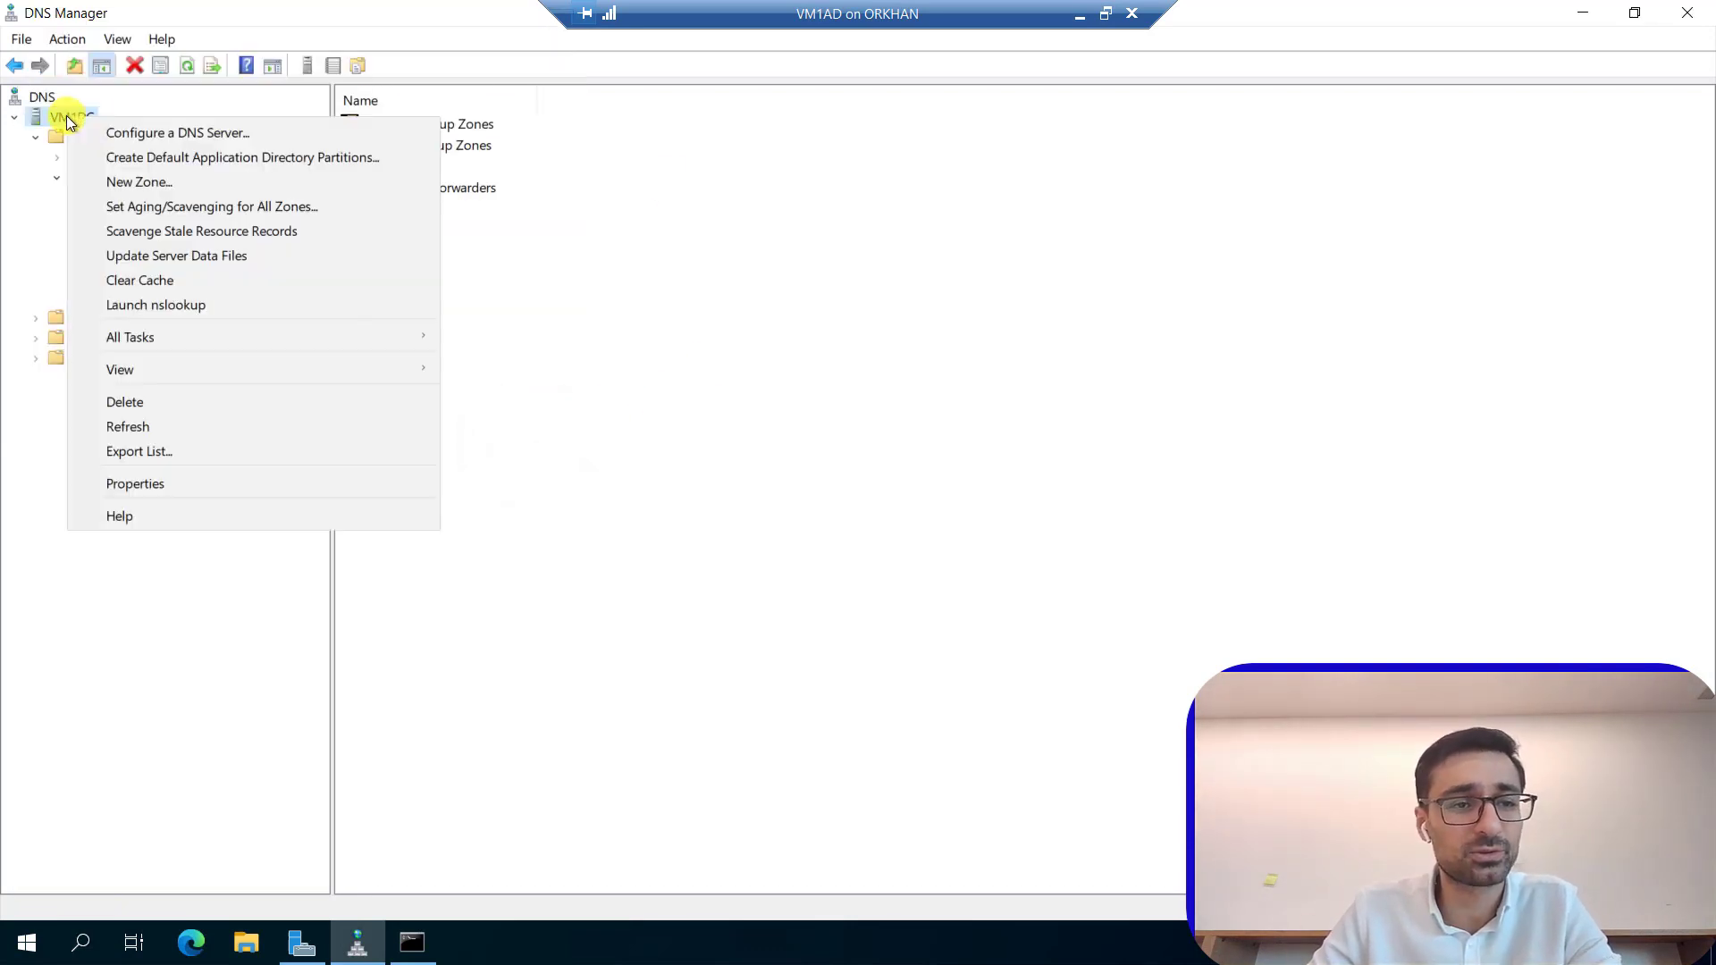
click(155, 483)
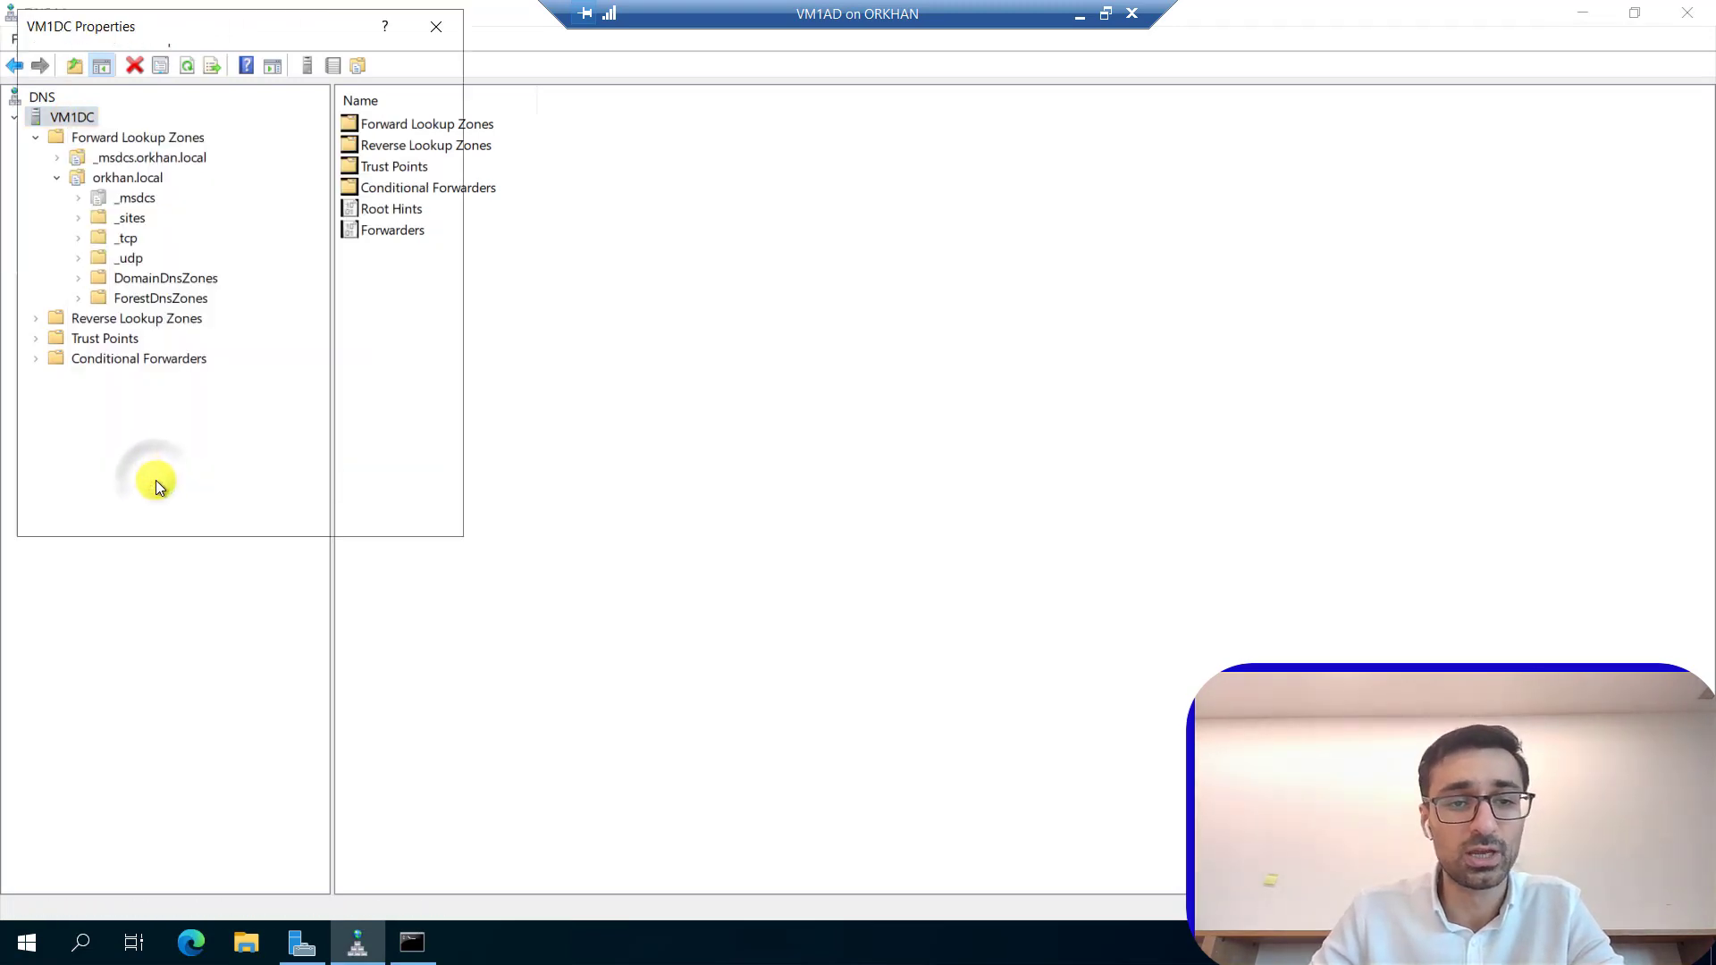
drag(119, 25, 565, 223)
drag(737, 205, 908, 188)
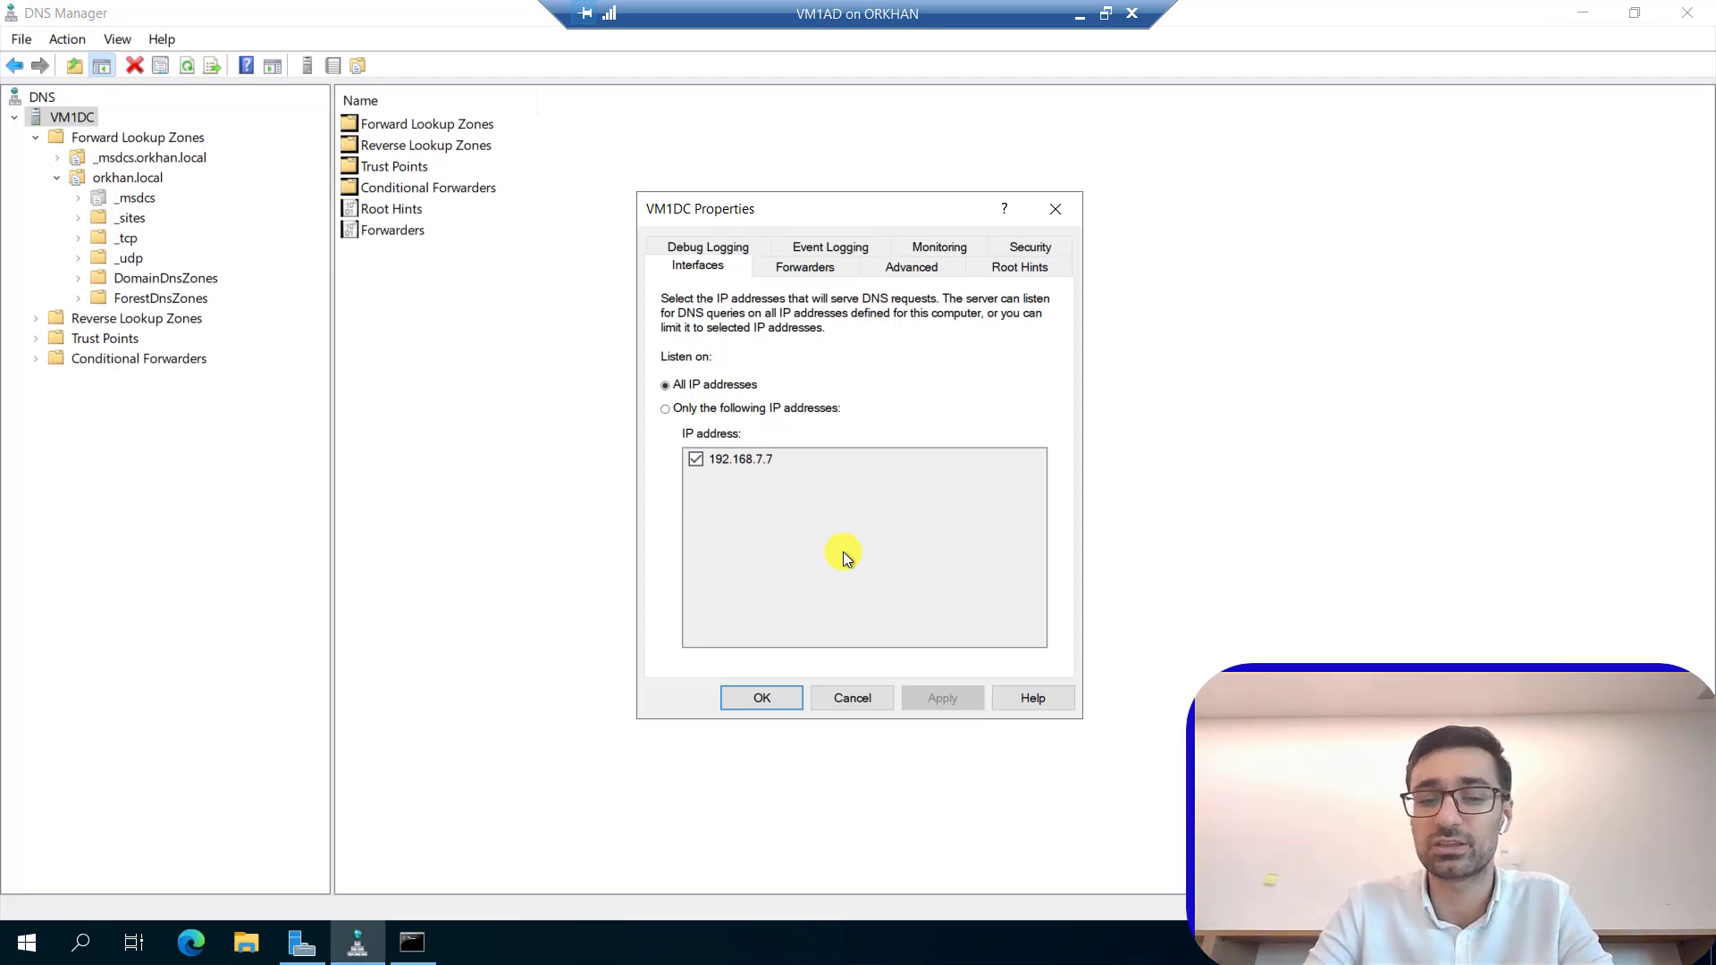
Open Network Connections by running ncpa.cpl and select the Ethernet adapter.
key(super+r)
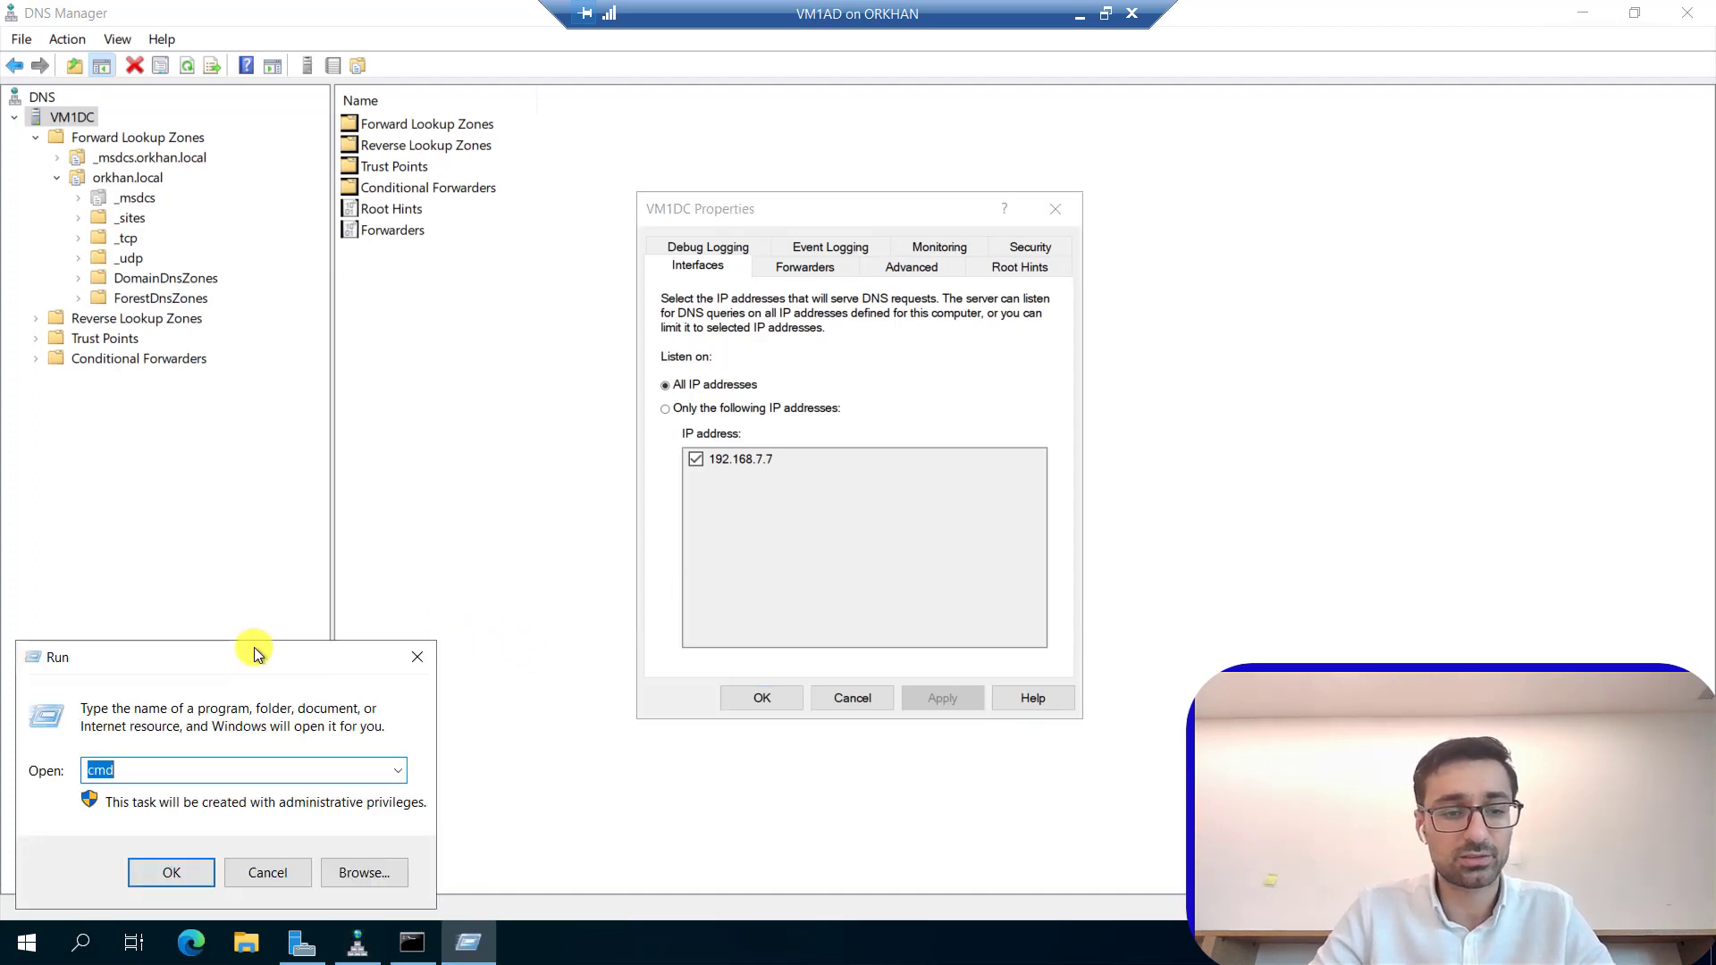
drag(249, 651, 331, 429)
text(ncpa.cpl)
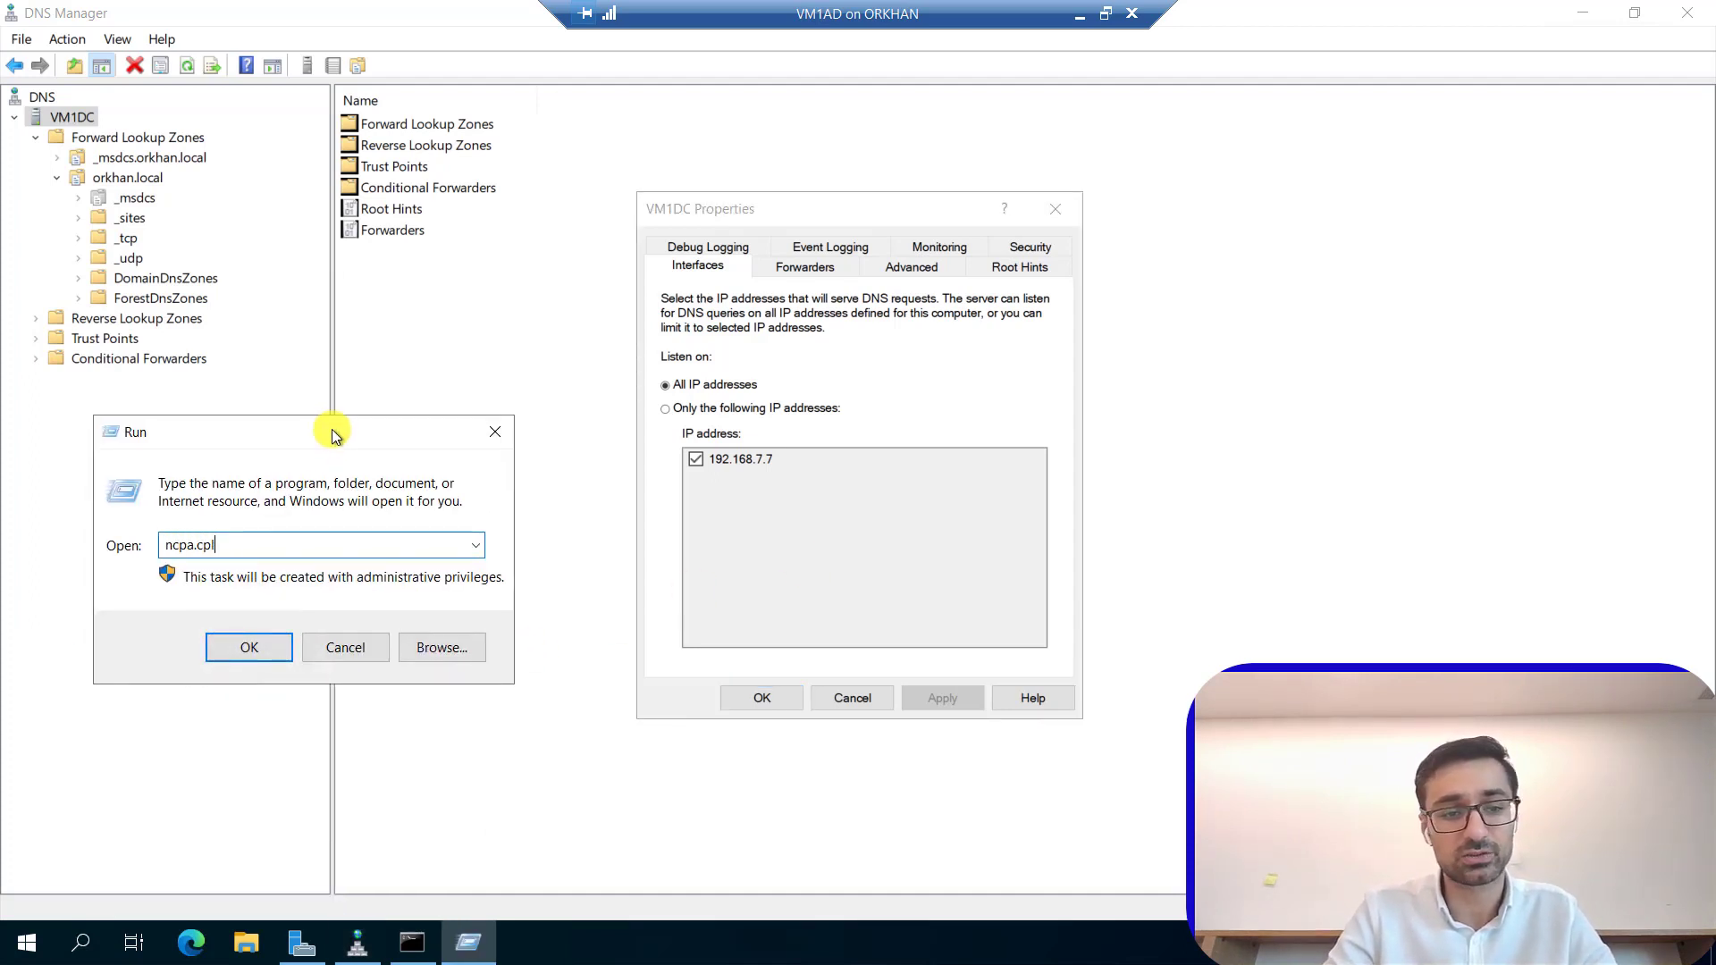
key(Return)
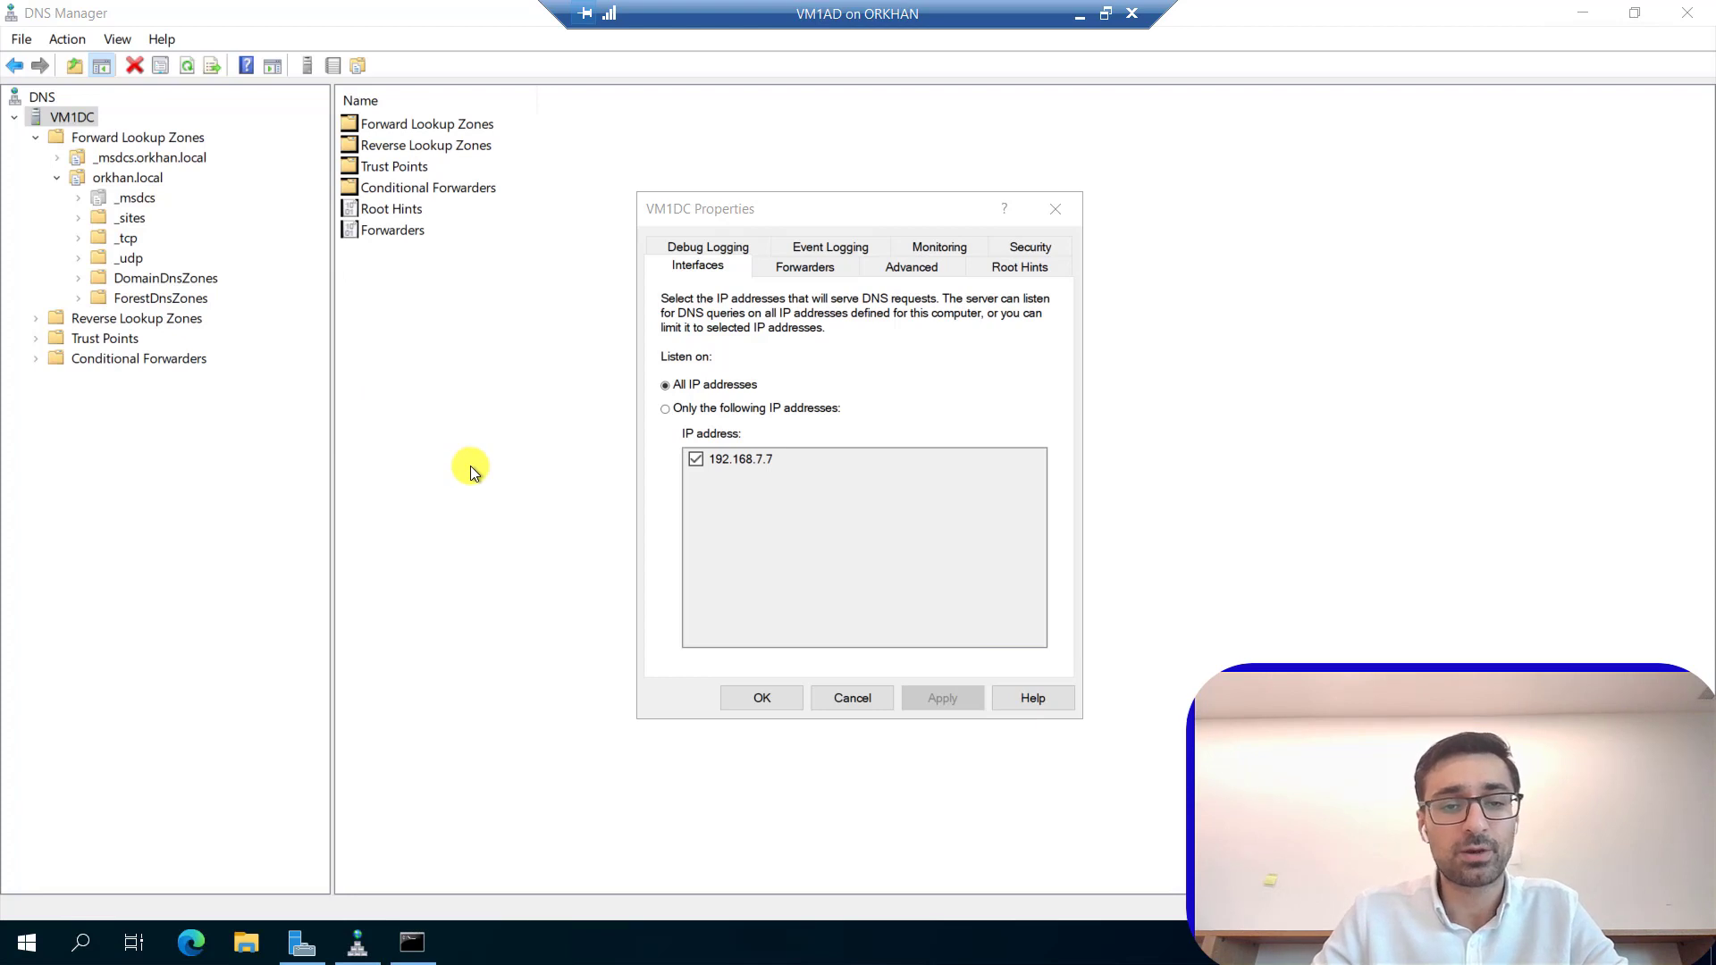
click(422, 282)
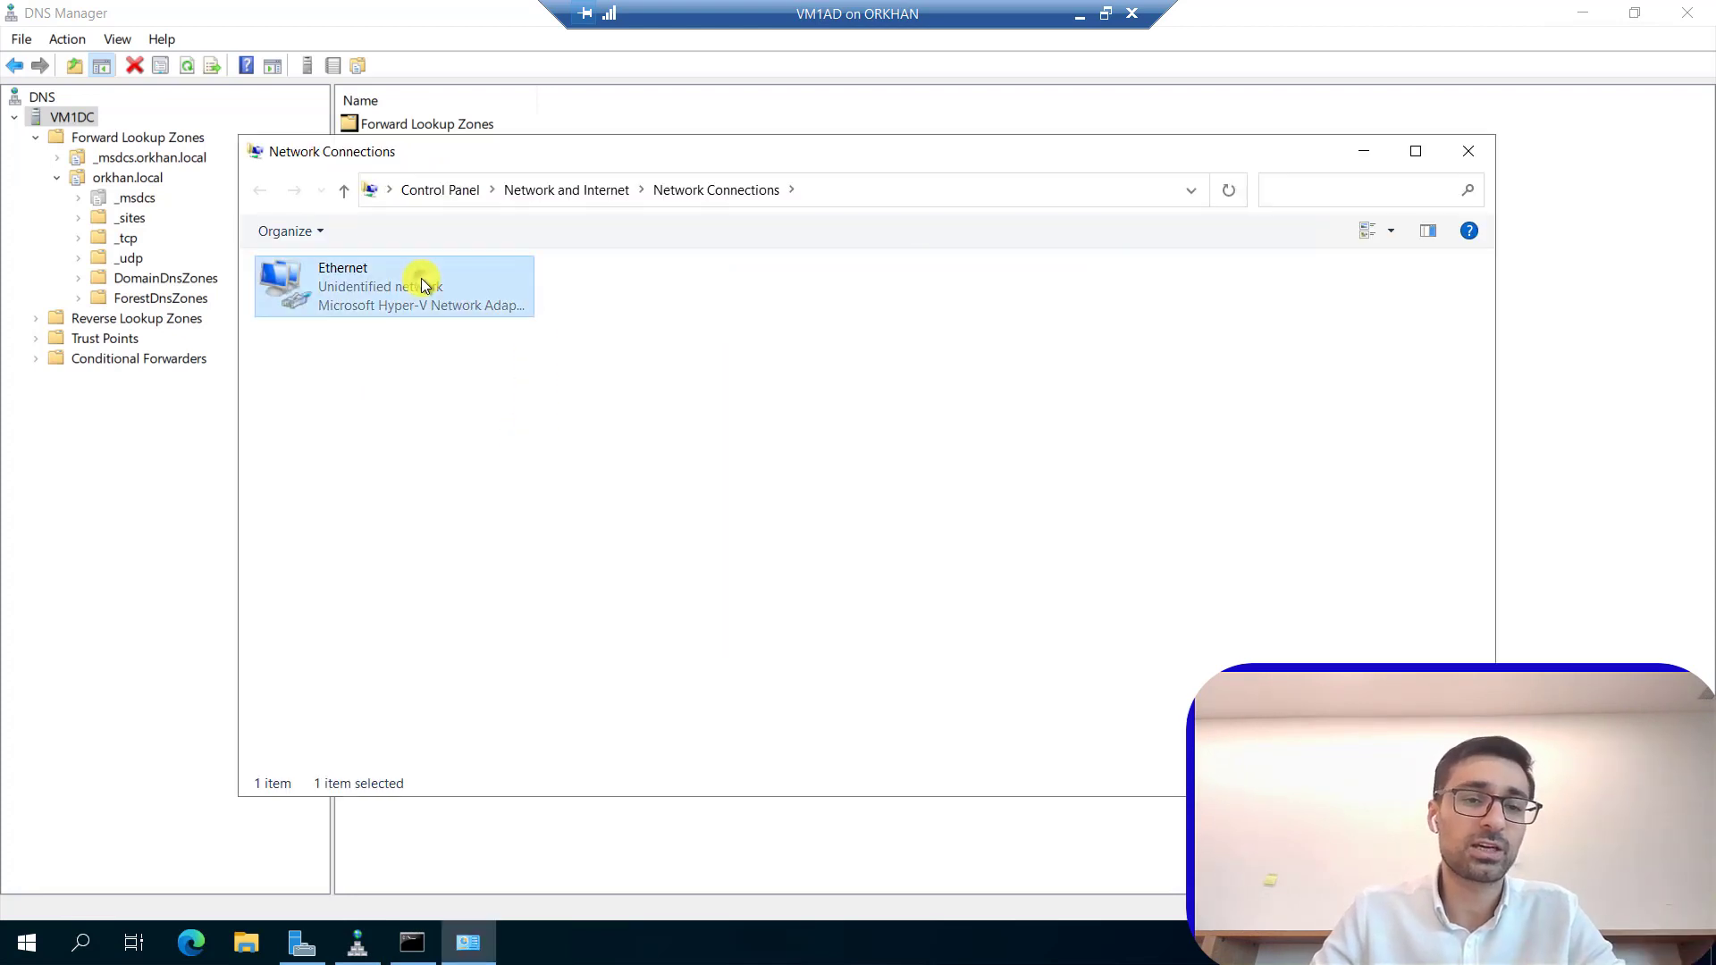
Check the Ethernet adapter's connection details for its IPv4 address and DNS servers, closing the status windows when done.
right_click(423, 282)
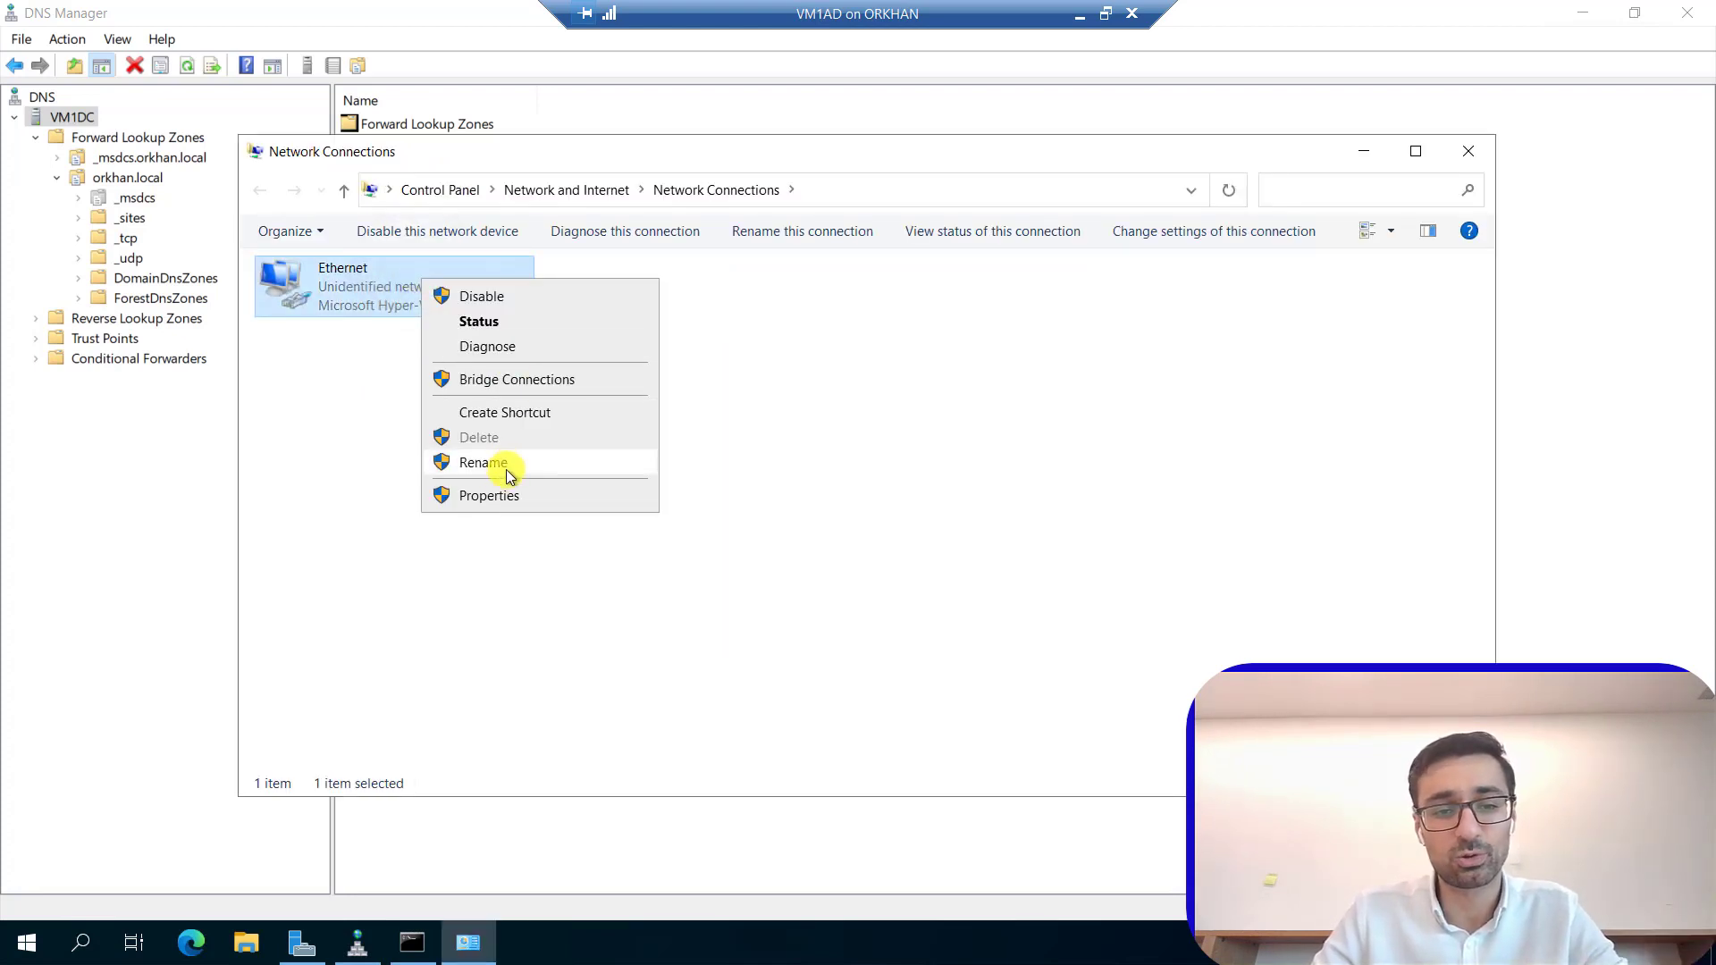
click(491, 322)
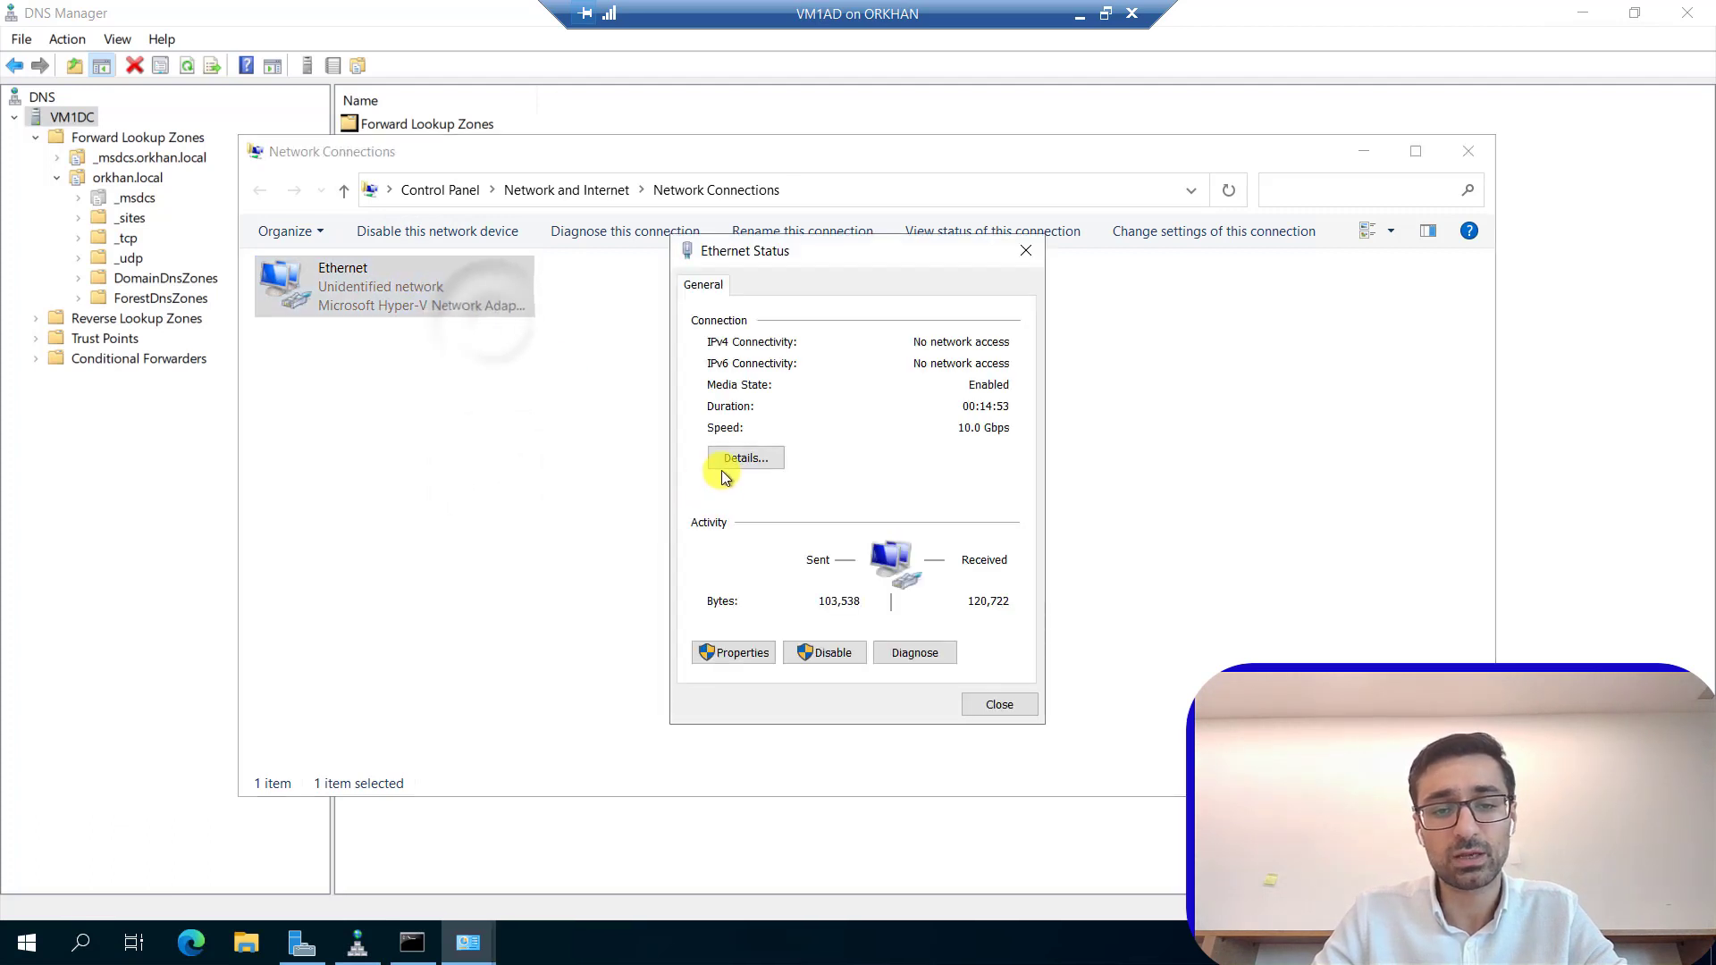
click(740, 457)
click(945, 437)
click(904, 489)
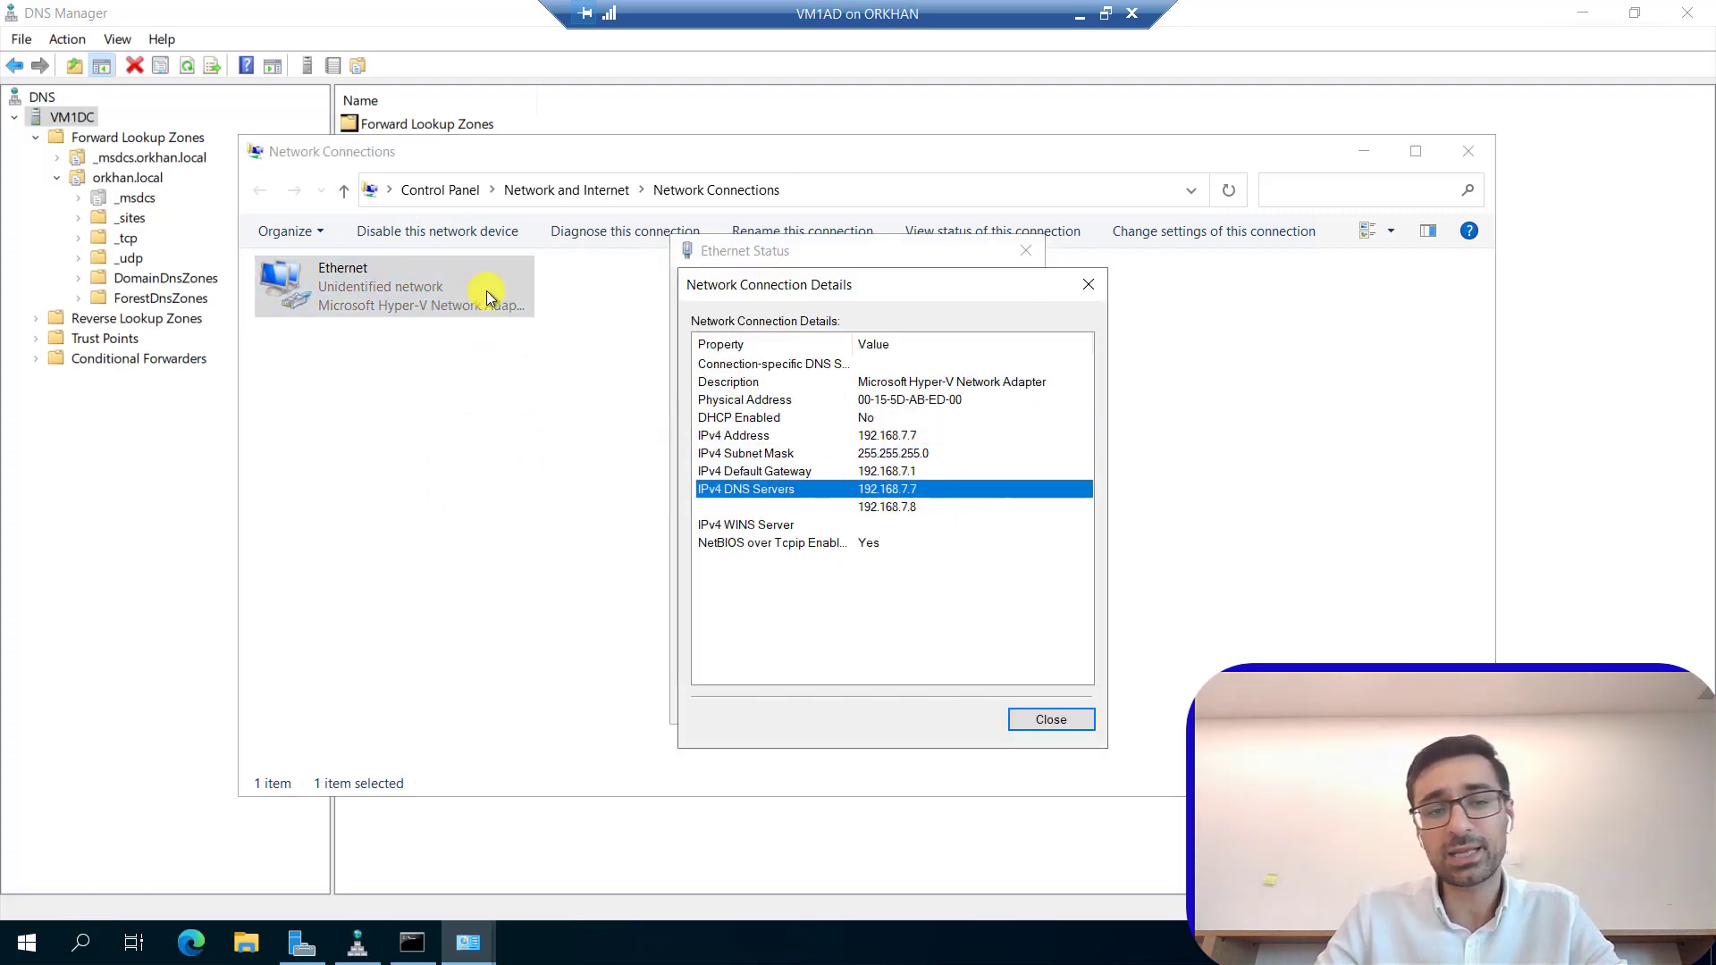
key(Escape)
key(Escape)
click(506, 476)
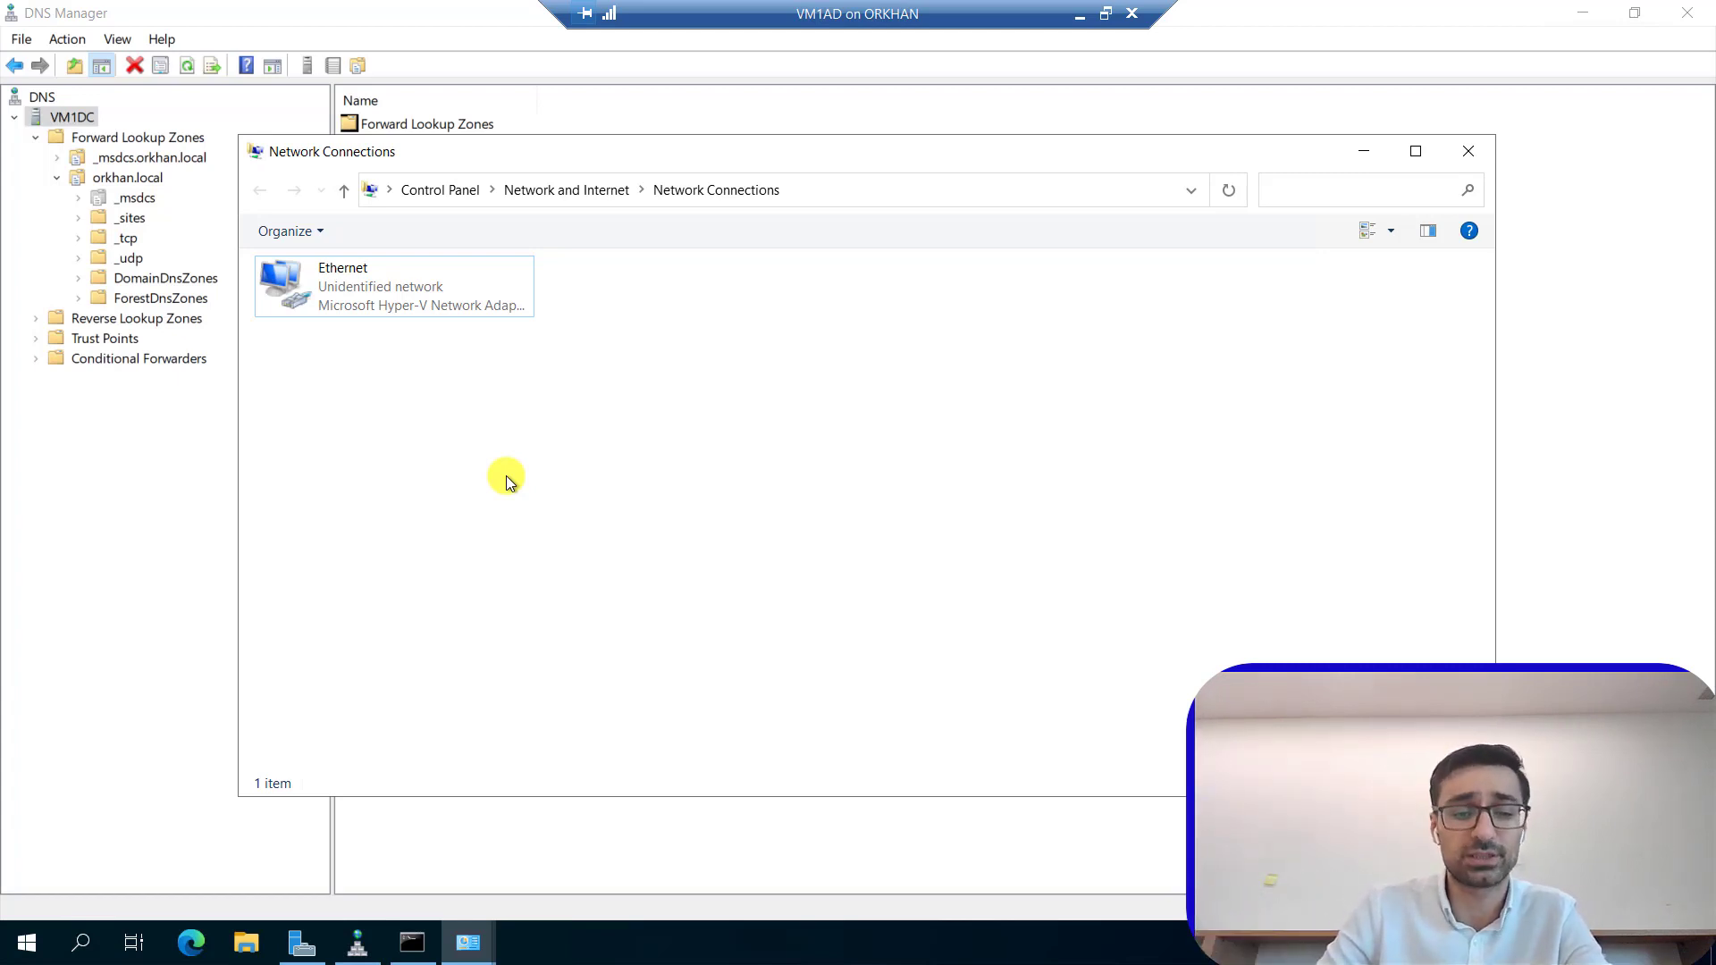
Switch back to DNS Manager and reopen the VM1DC server properties.
click(375, 939)
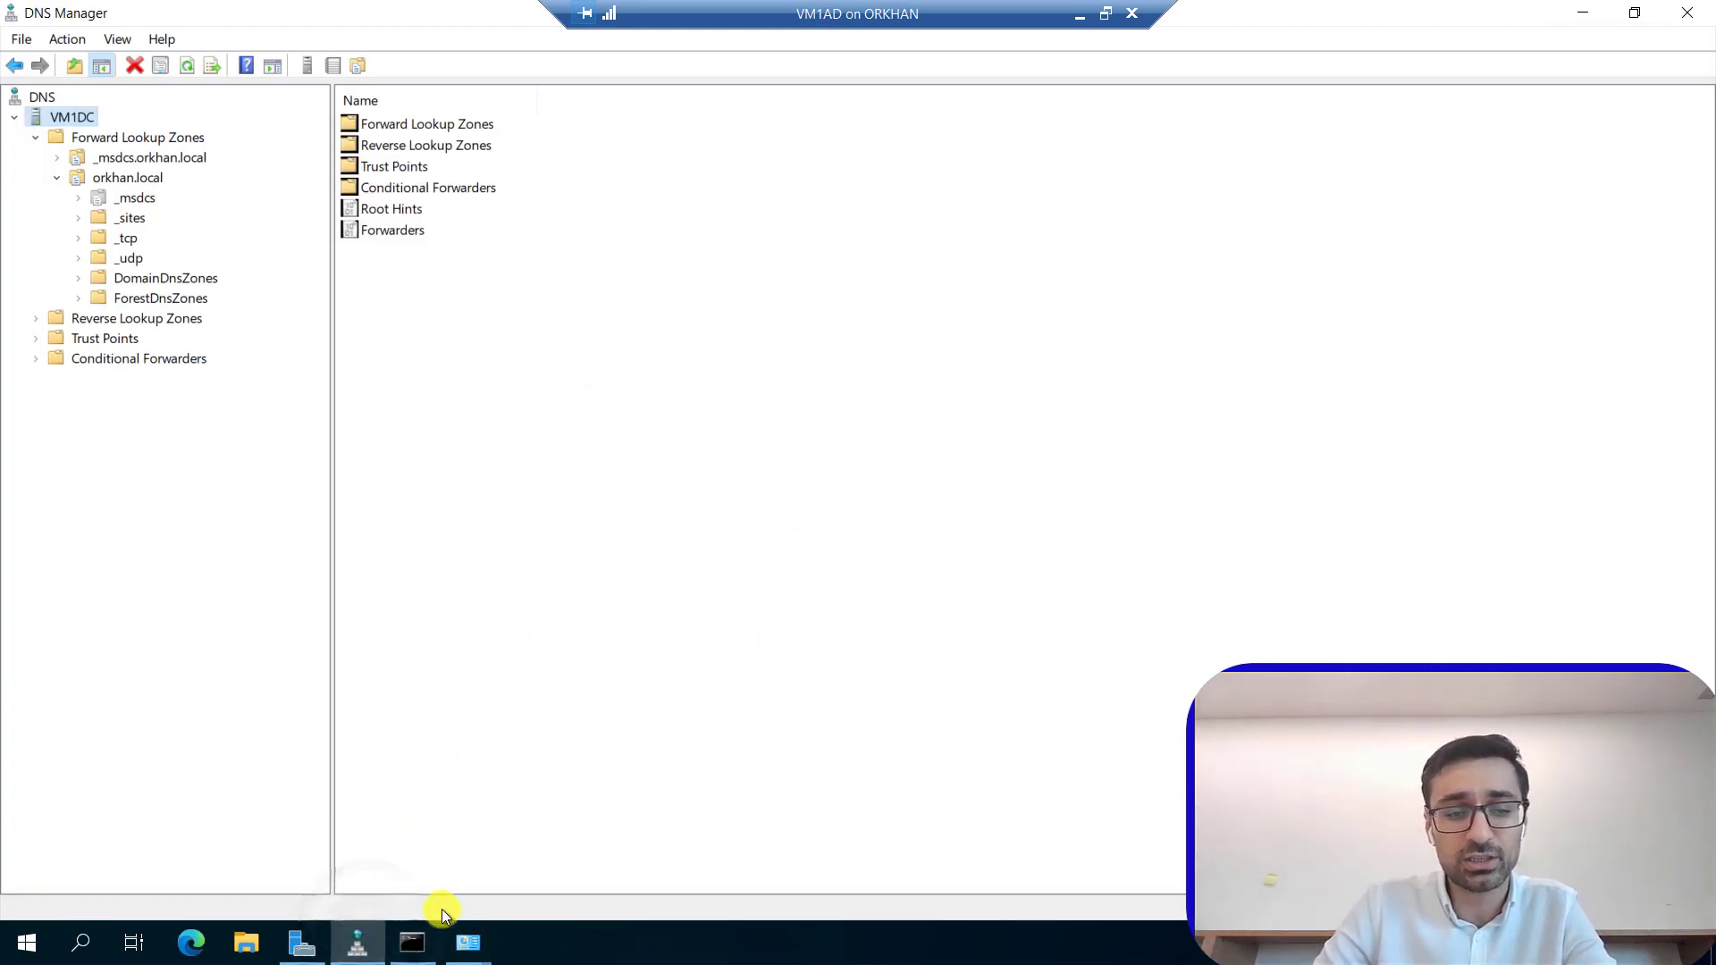
right_click(84, 118)
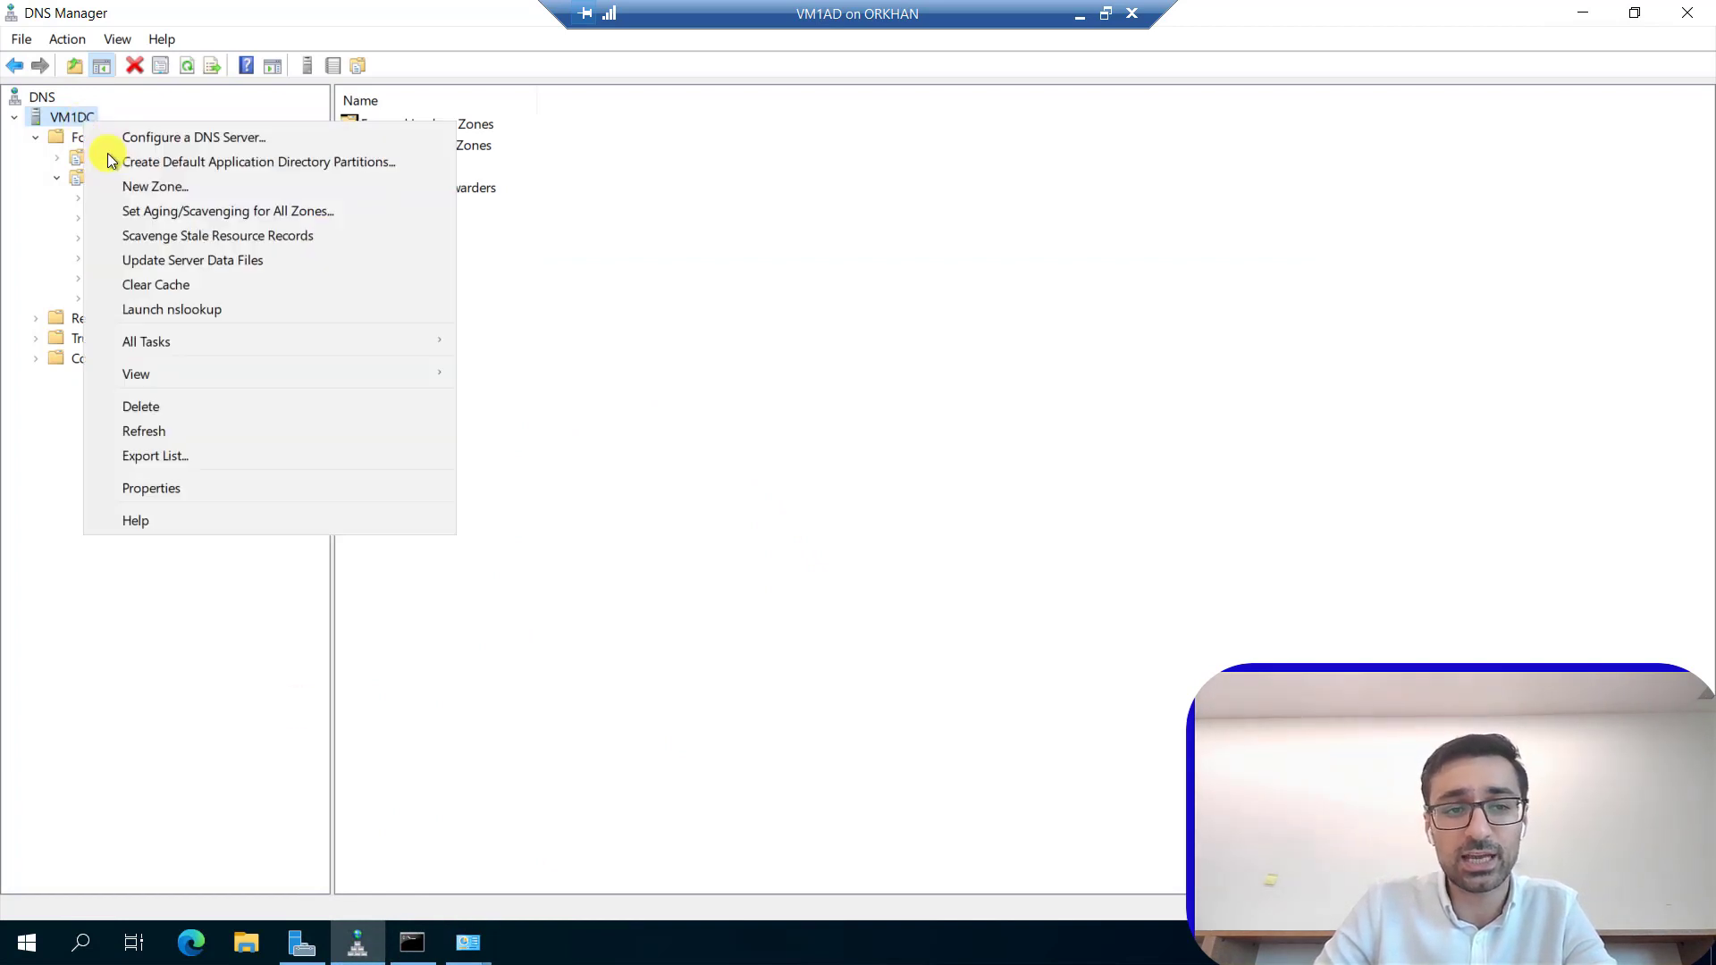
click(98, 486)
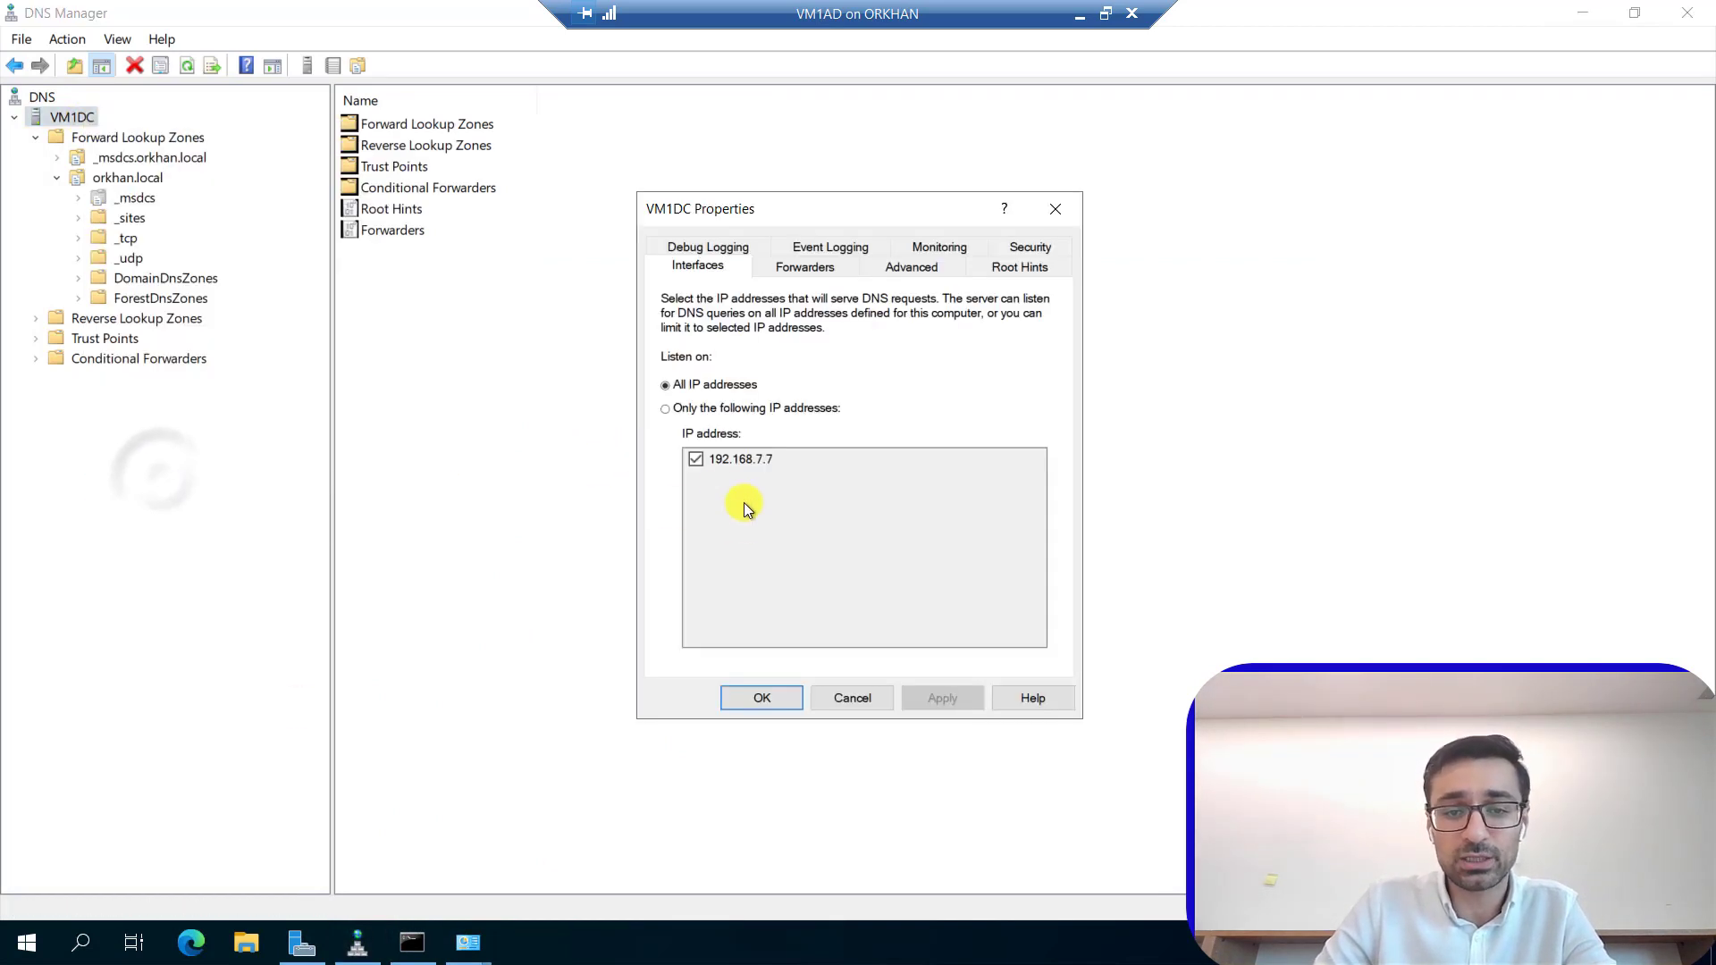
Try limiting VM1DC's DNS listening to only the selected IP address 192.168.7.7, and restore All IP addresses.
click(694, 460)
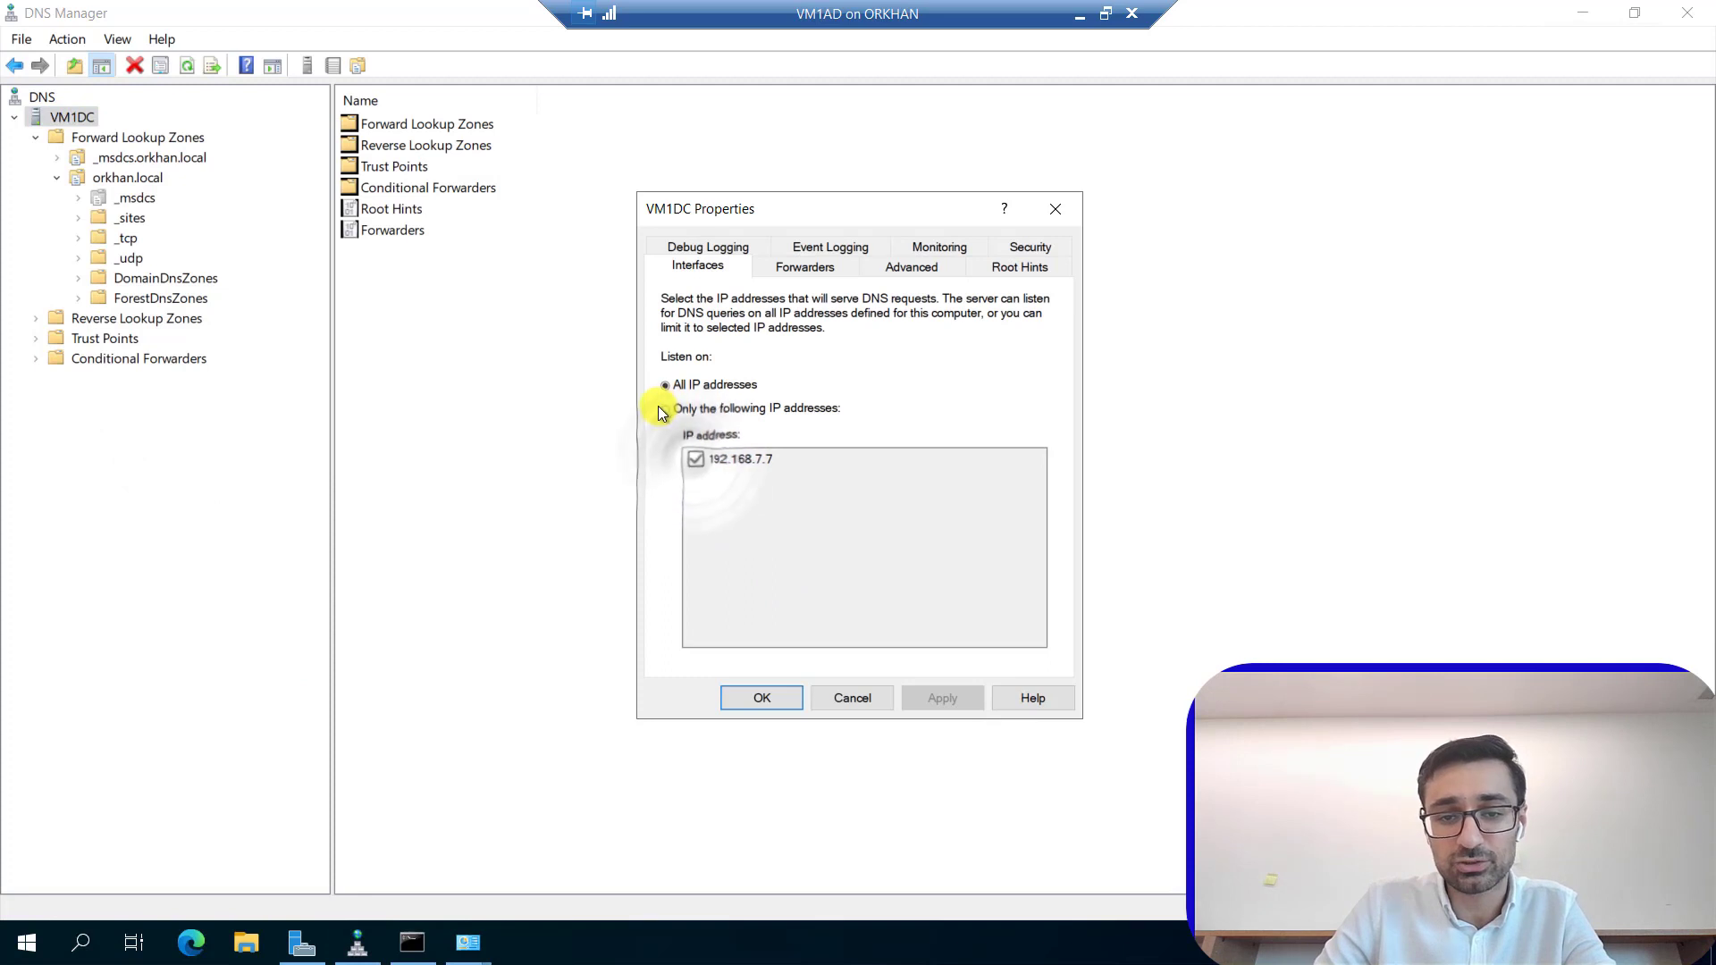
click(666, 409)
click(696, 460)
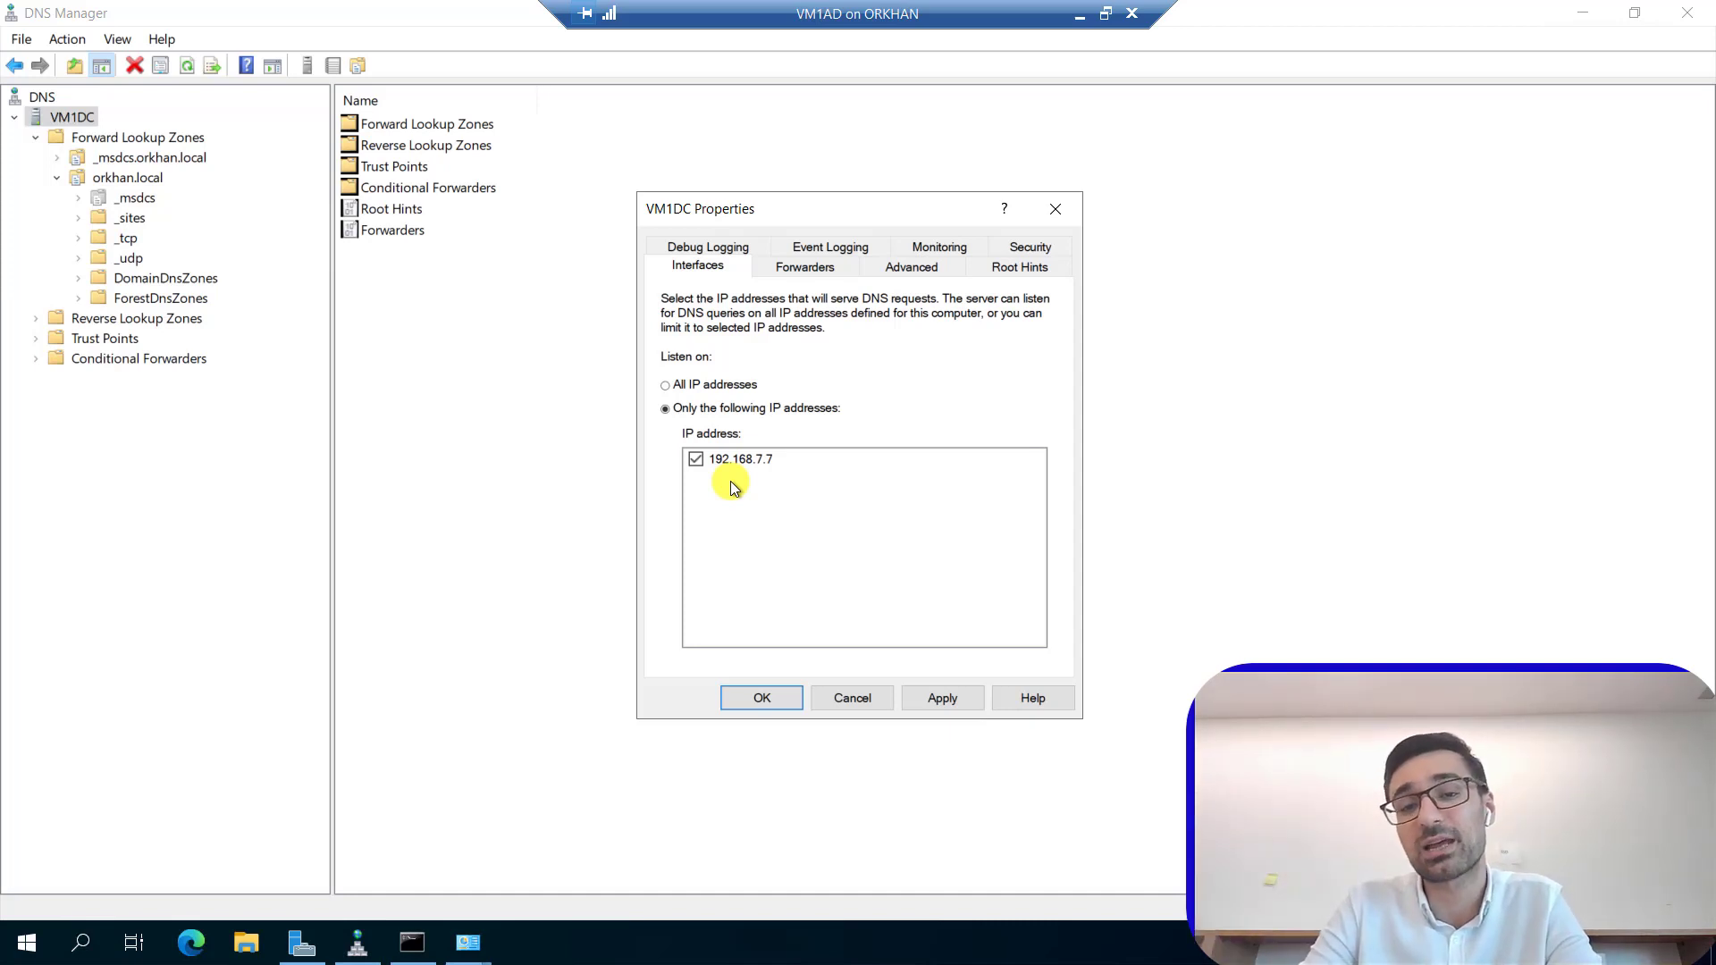
click(719, 384)
Try adding 8.8.8.8 as a forwarding server for VM1DC and cancel the forwarders edit.
click(832, 268)
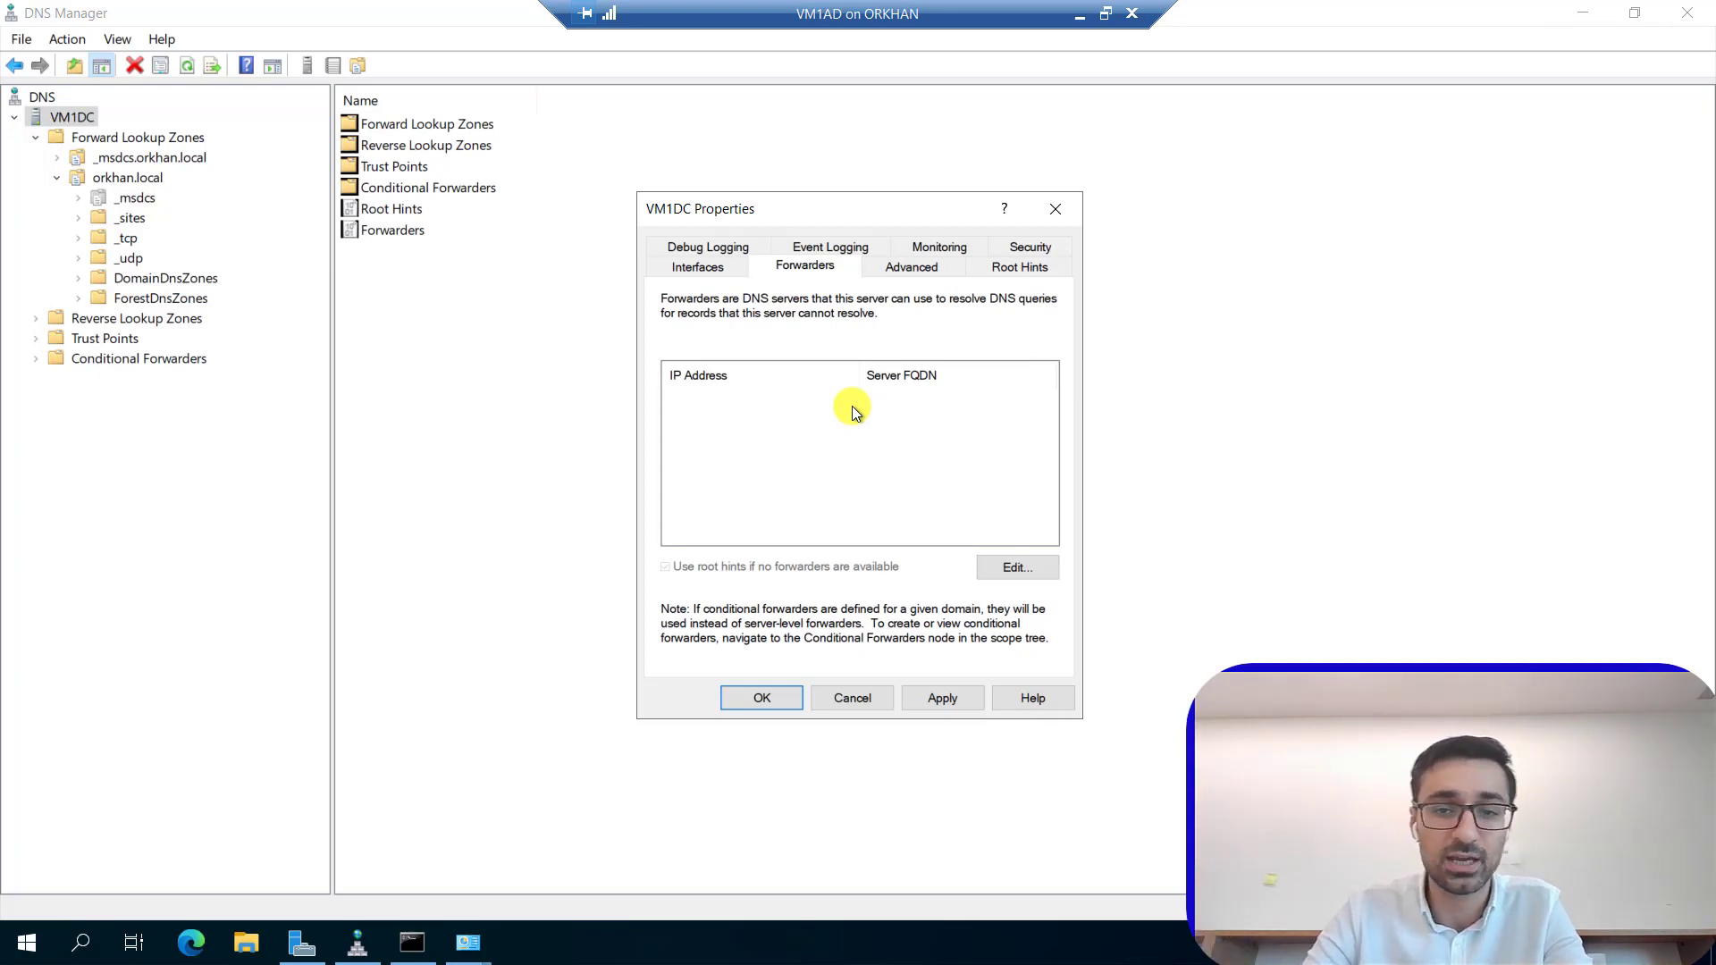
click(1012, 569)
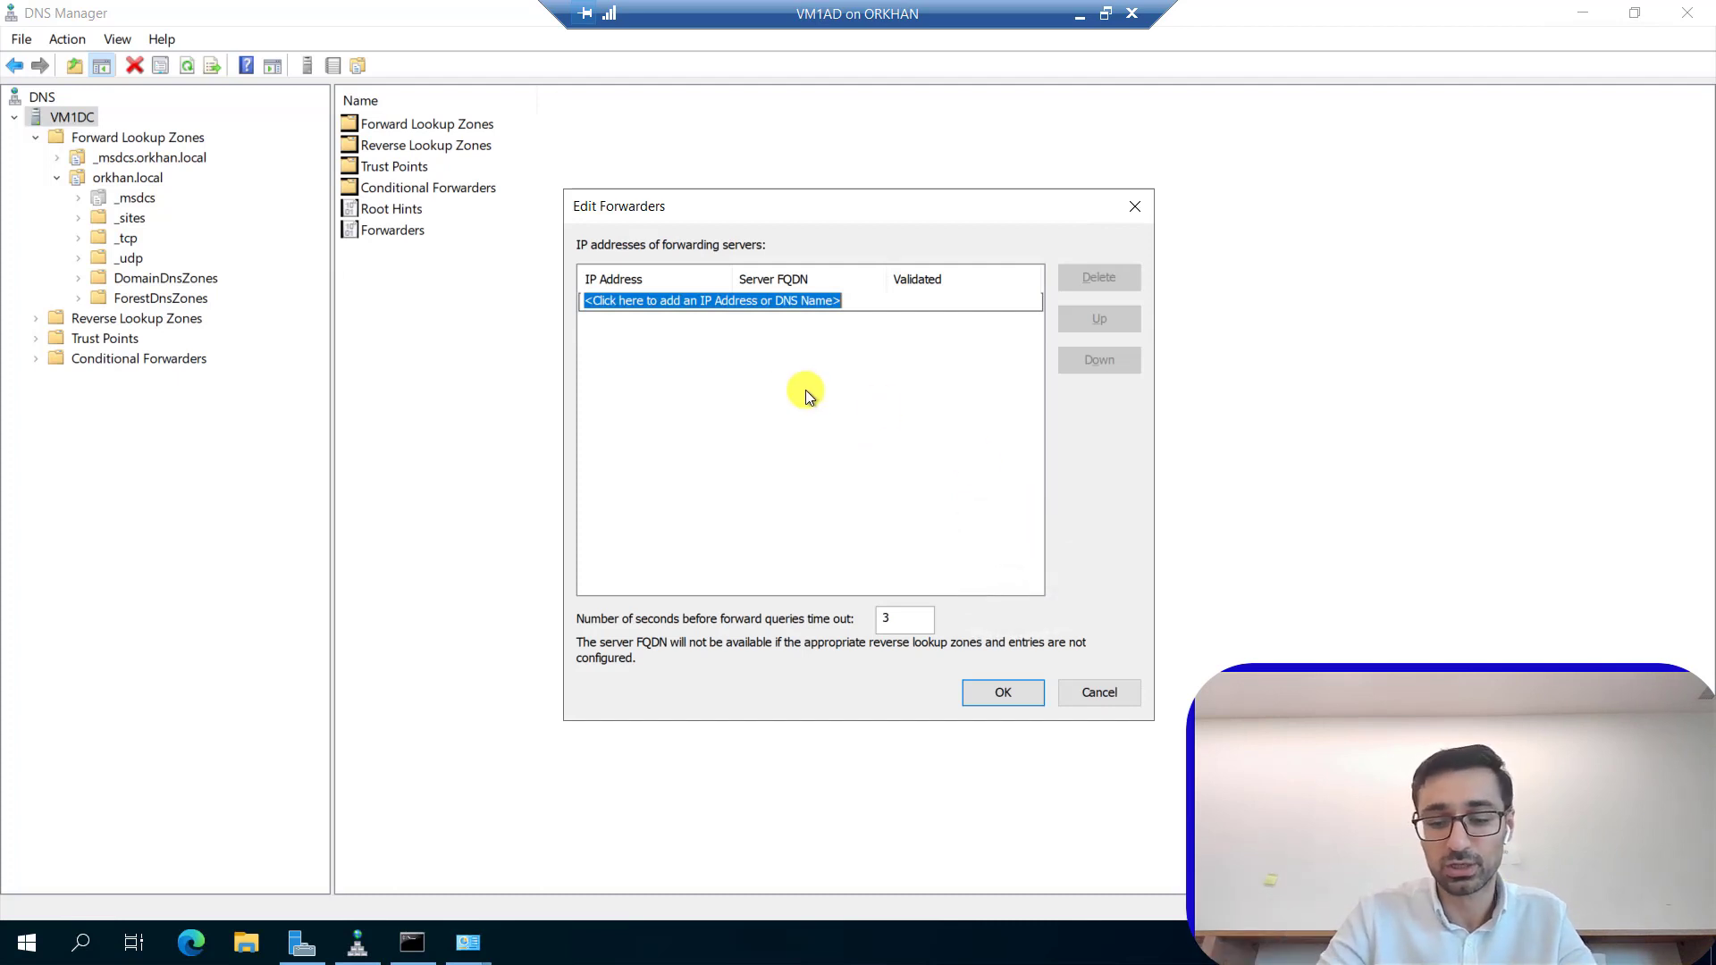
text(8.8.8.8)
key(Tab)
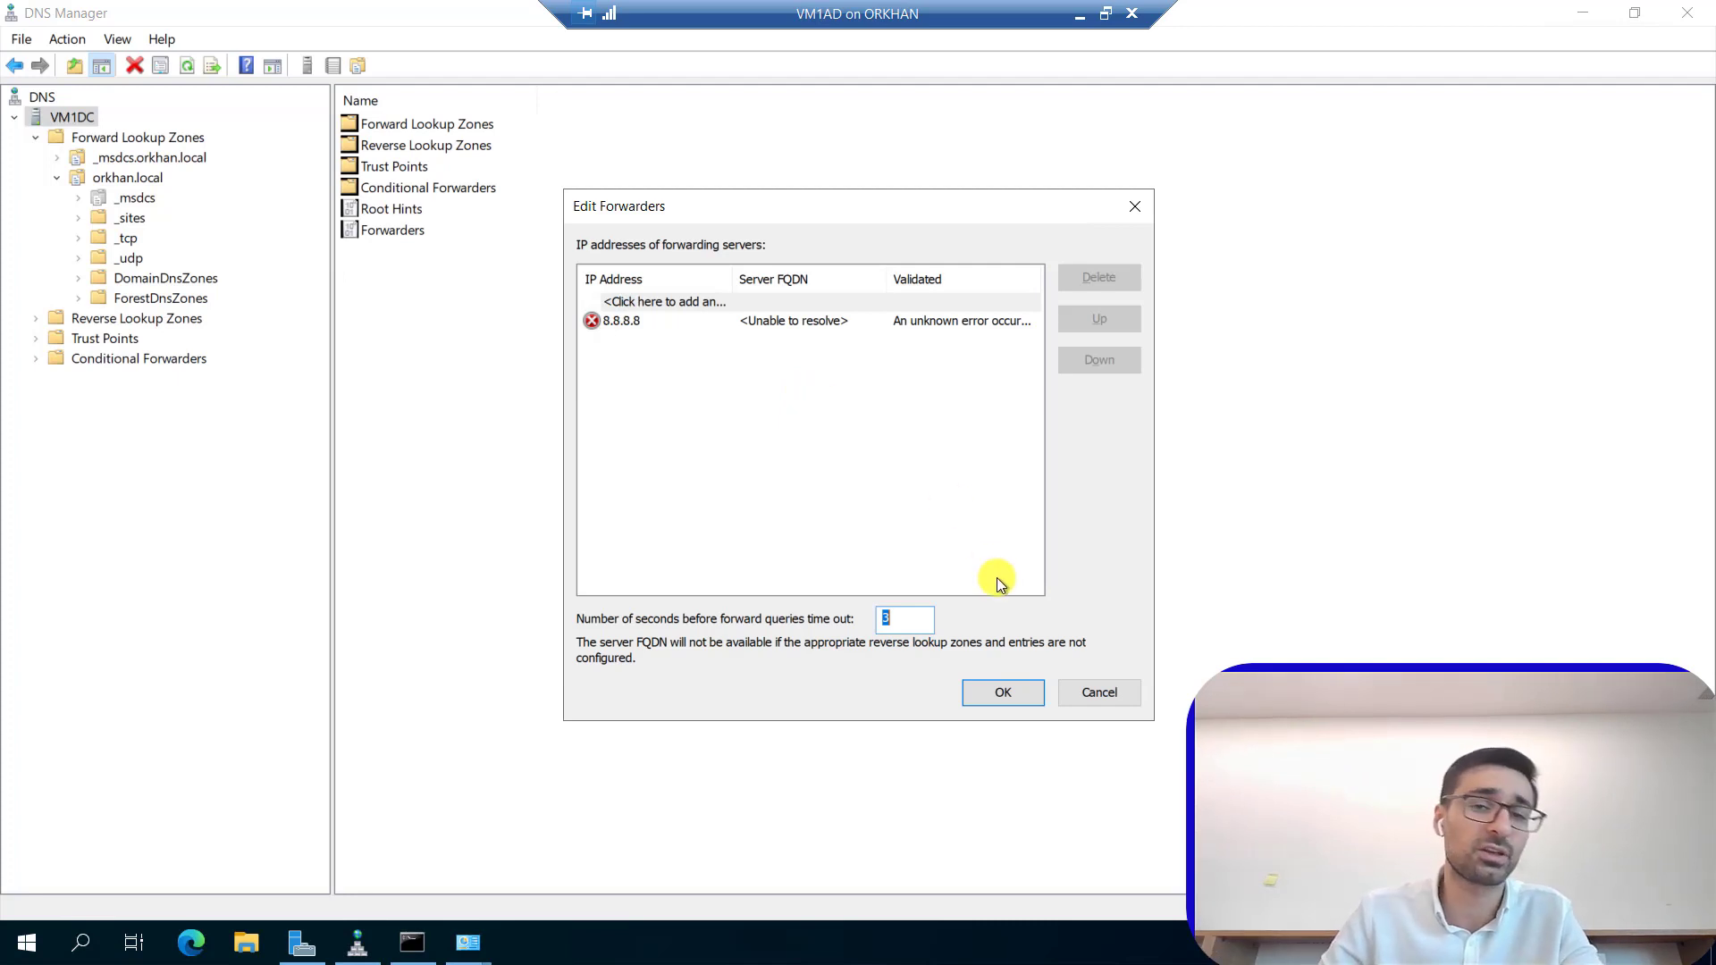
click(1089, 692)
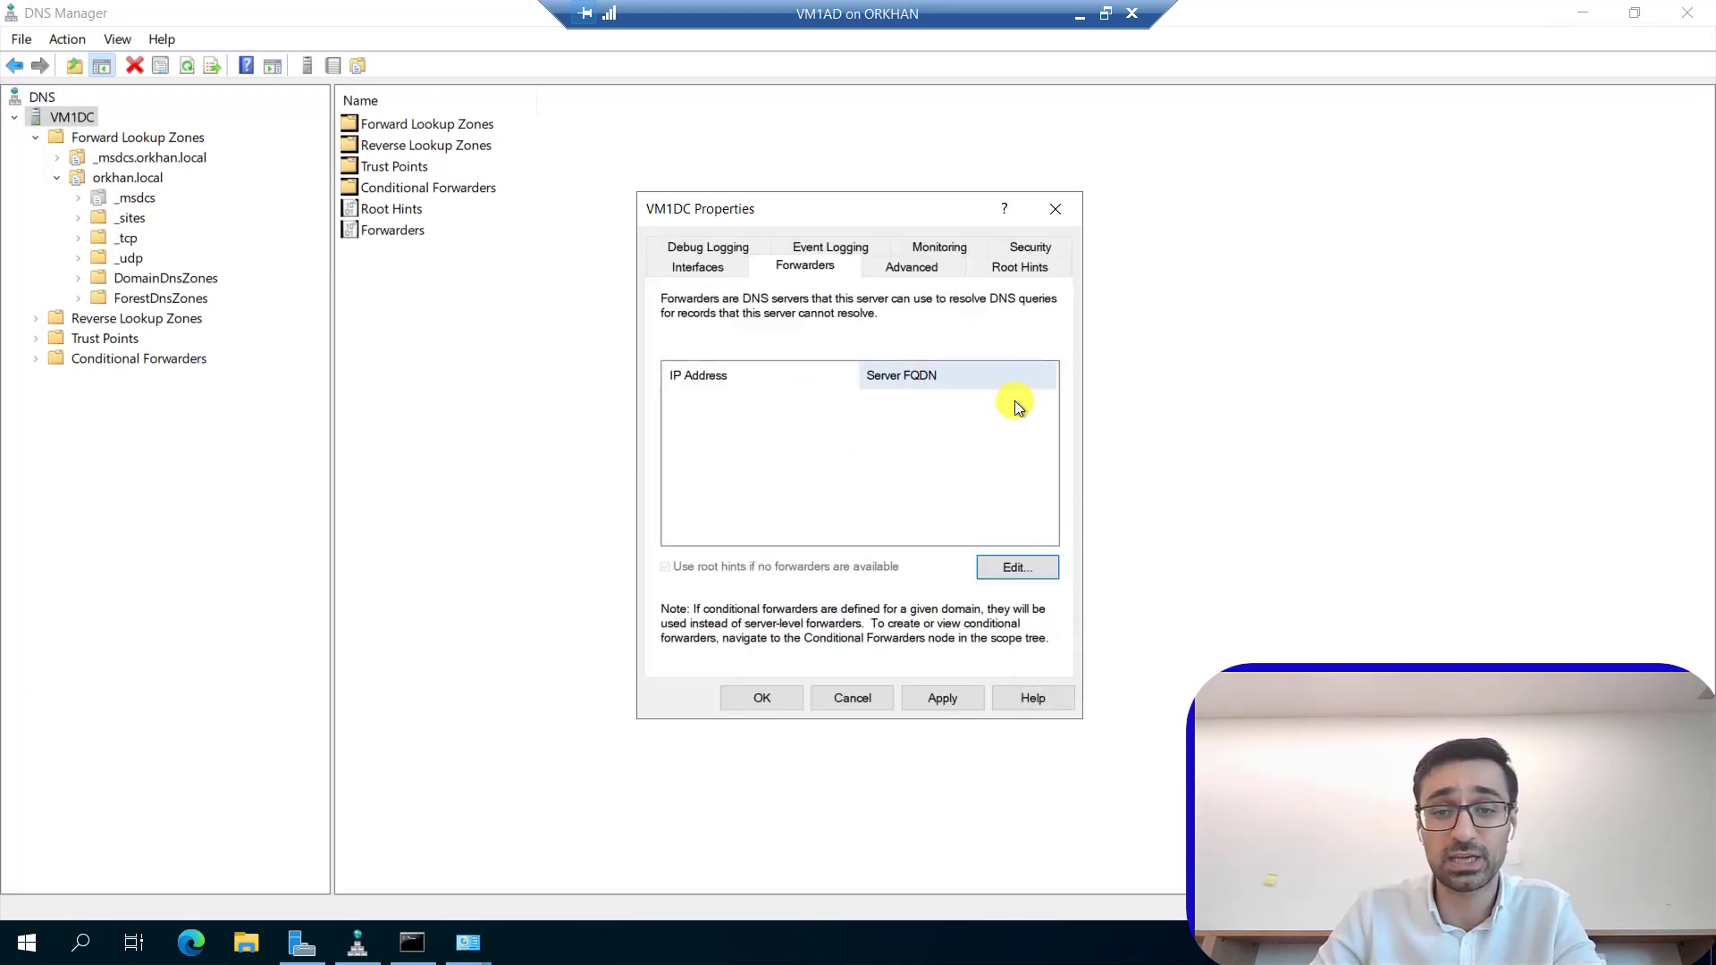
Show VM1DC's root hints and view the A.ROOT-SERVERS.NET name server record, closing it without changes.
click(1022, 271)
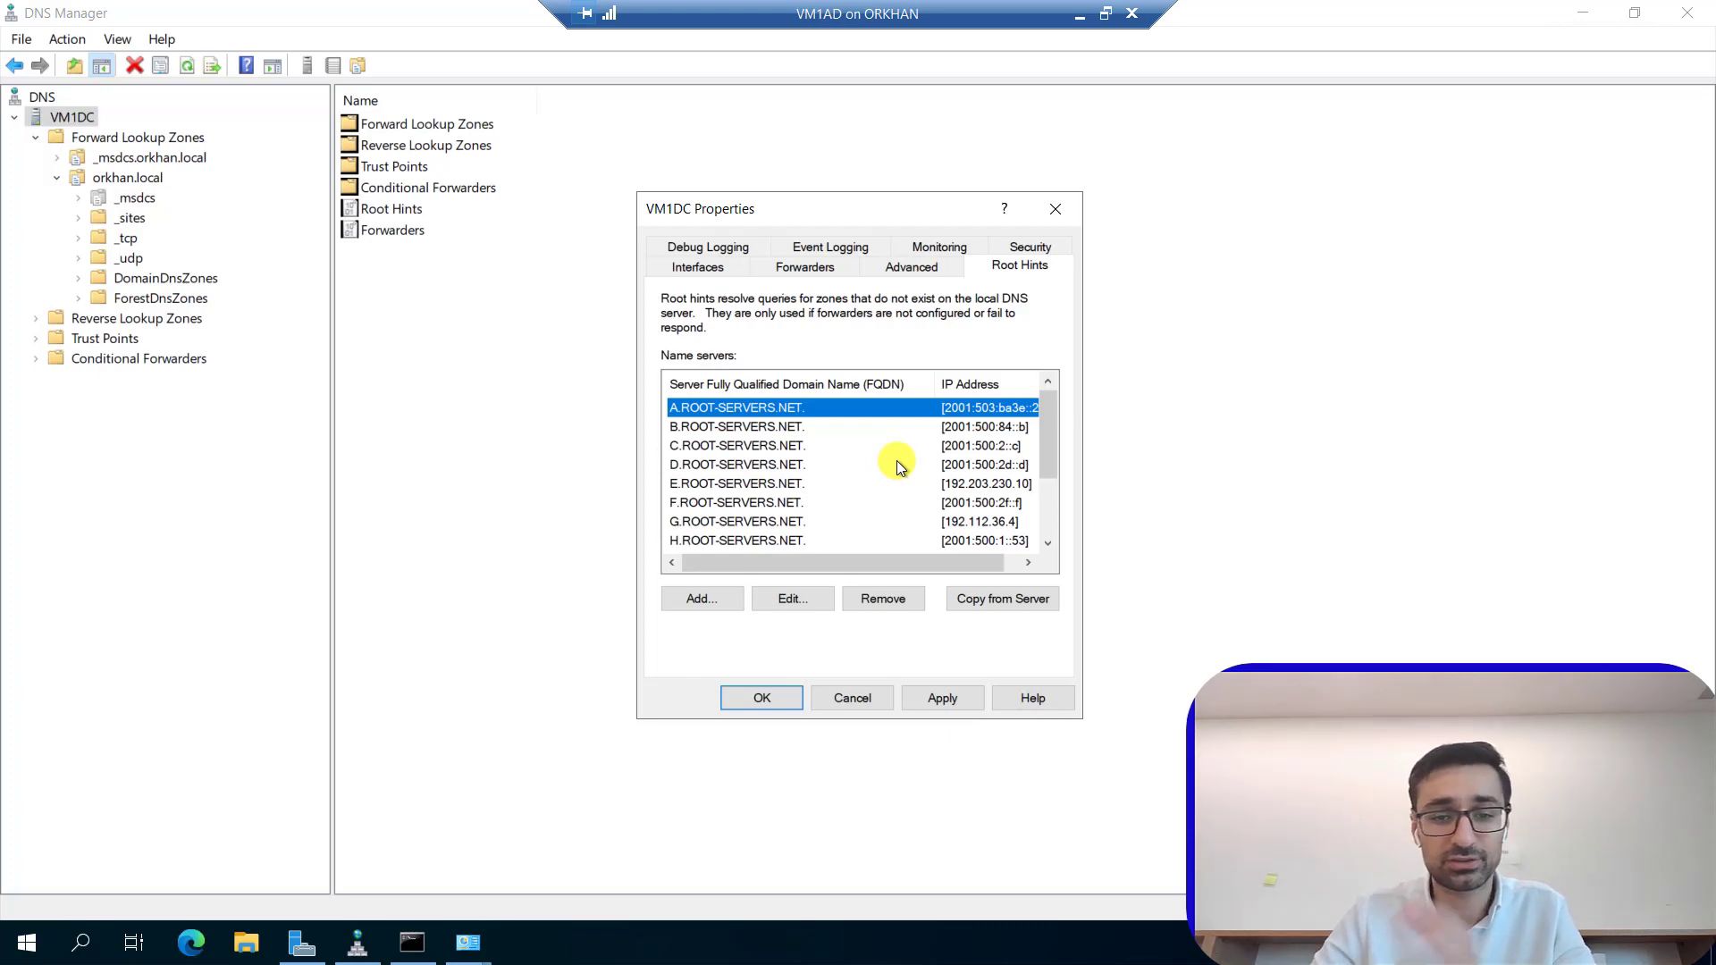
click(804, 600)
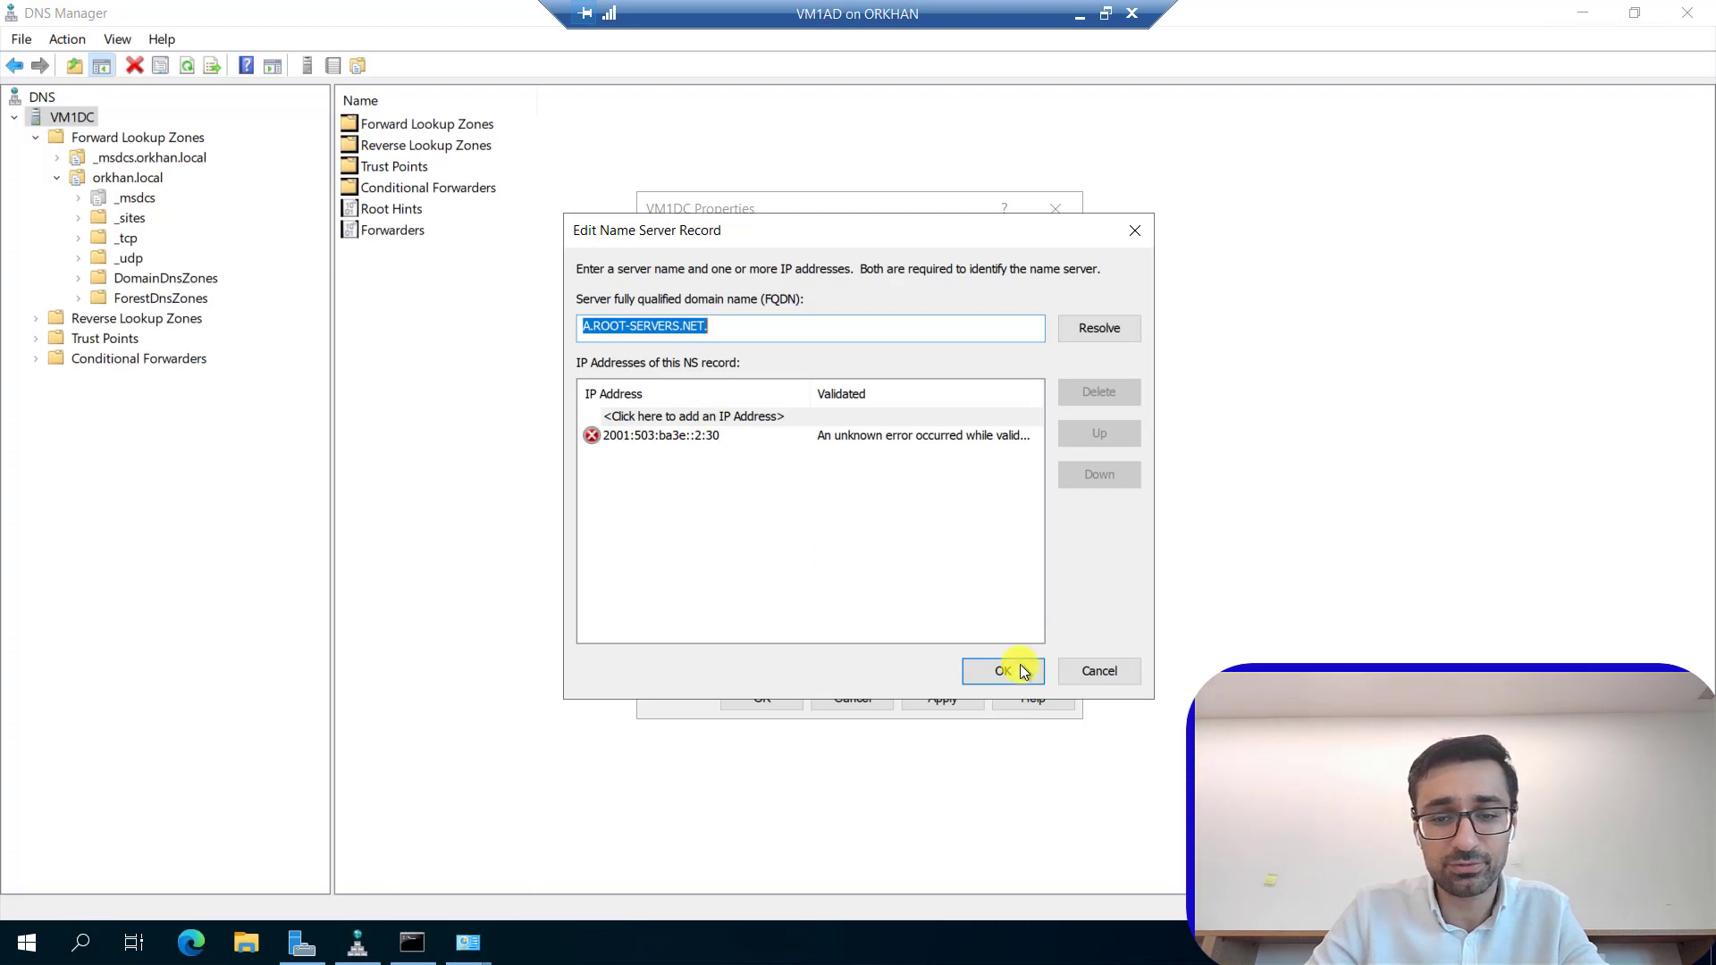
click(1102, 670)
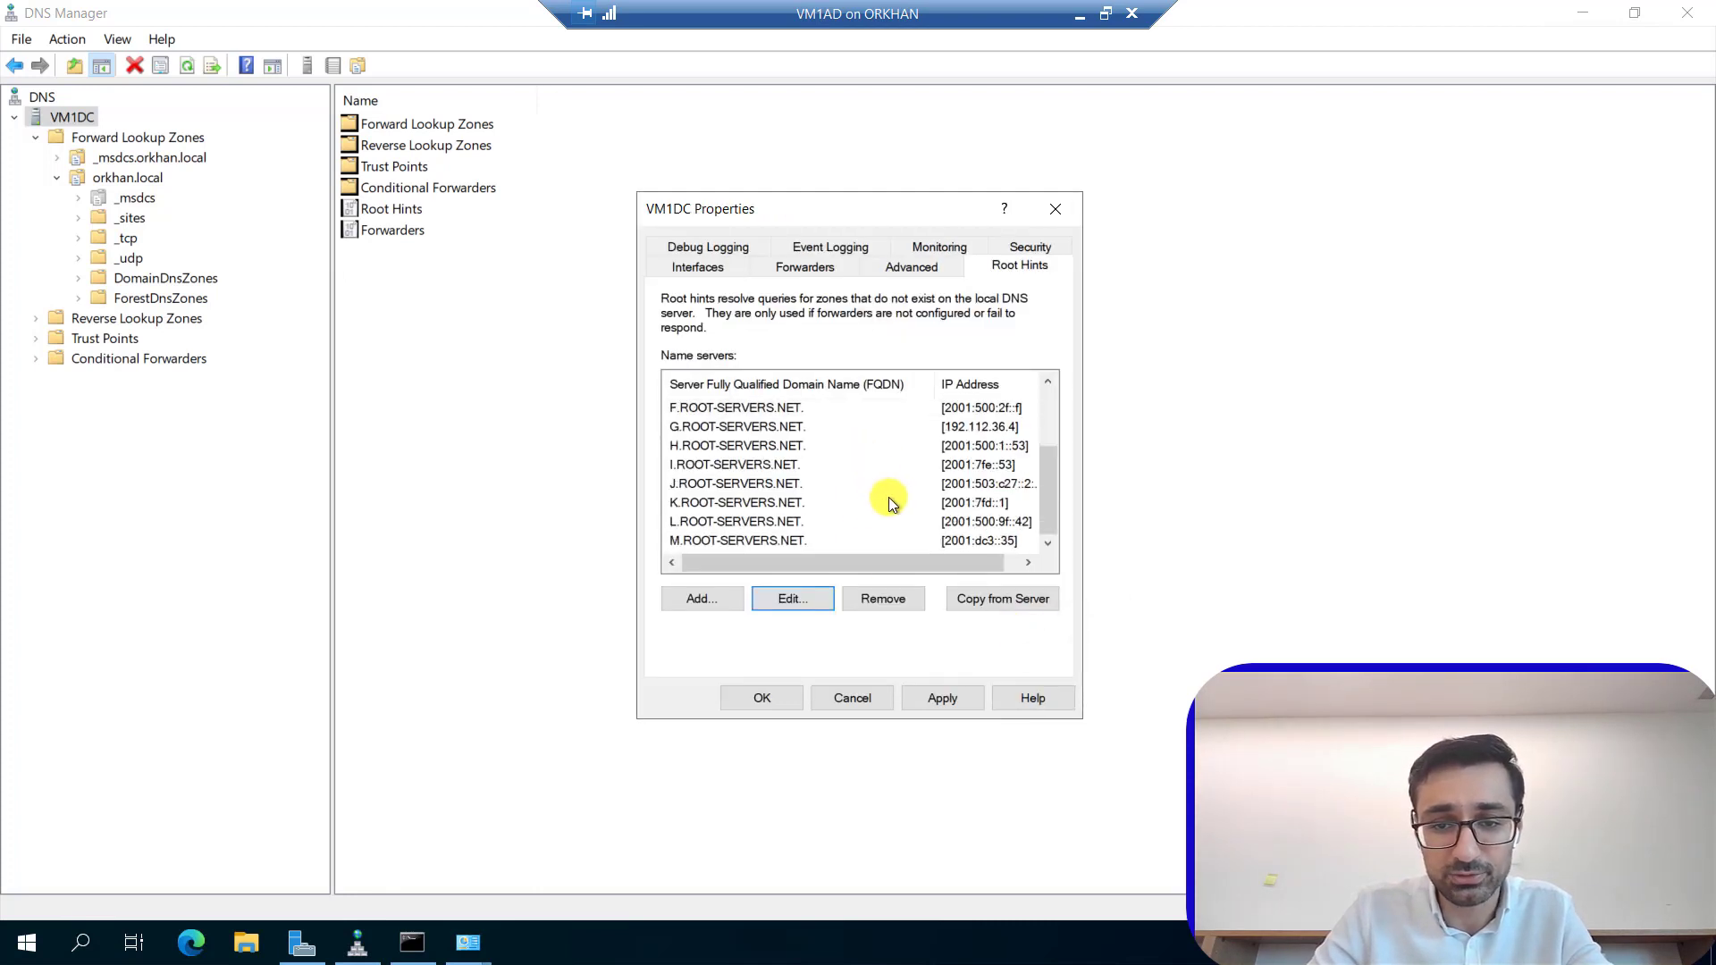
View the E.ROOT-SERVERS.NET name server record in VM1DC's root hints and close it without changes.
drag(792, 561, 992, 569)
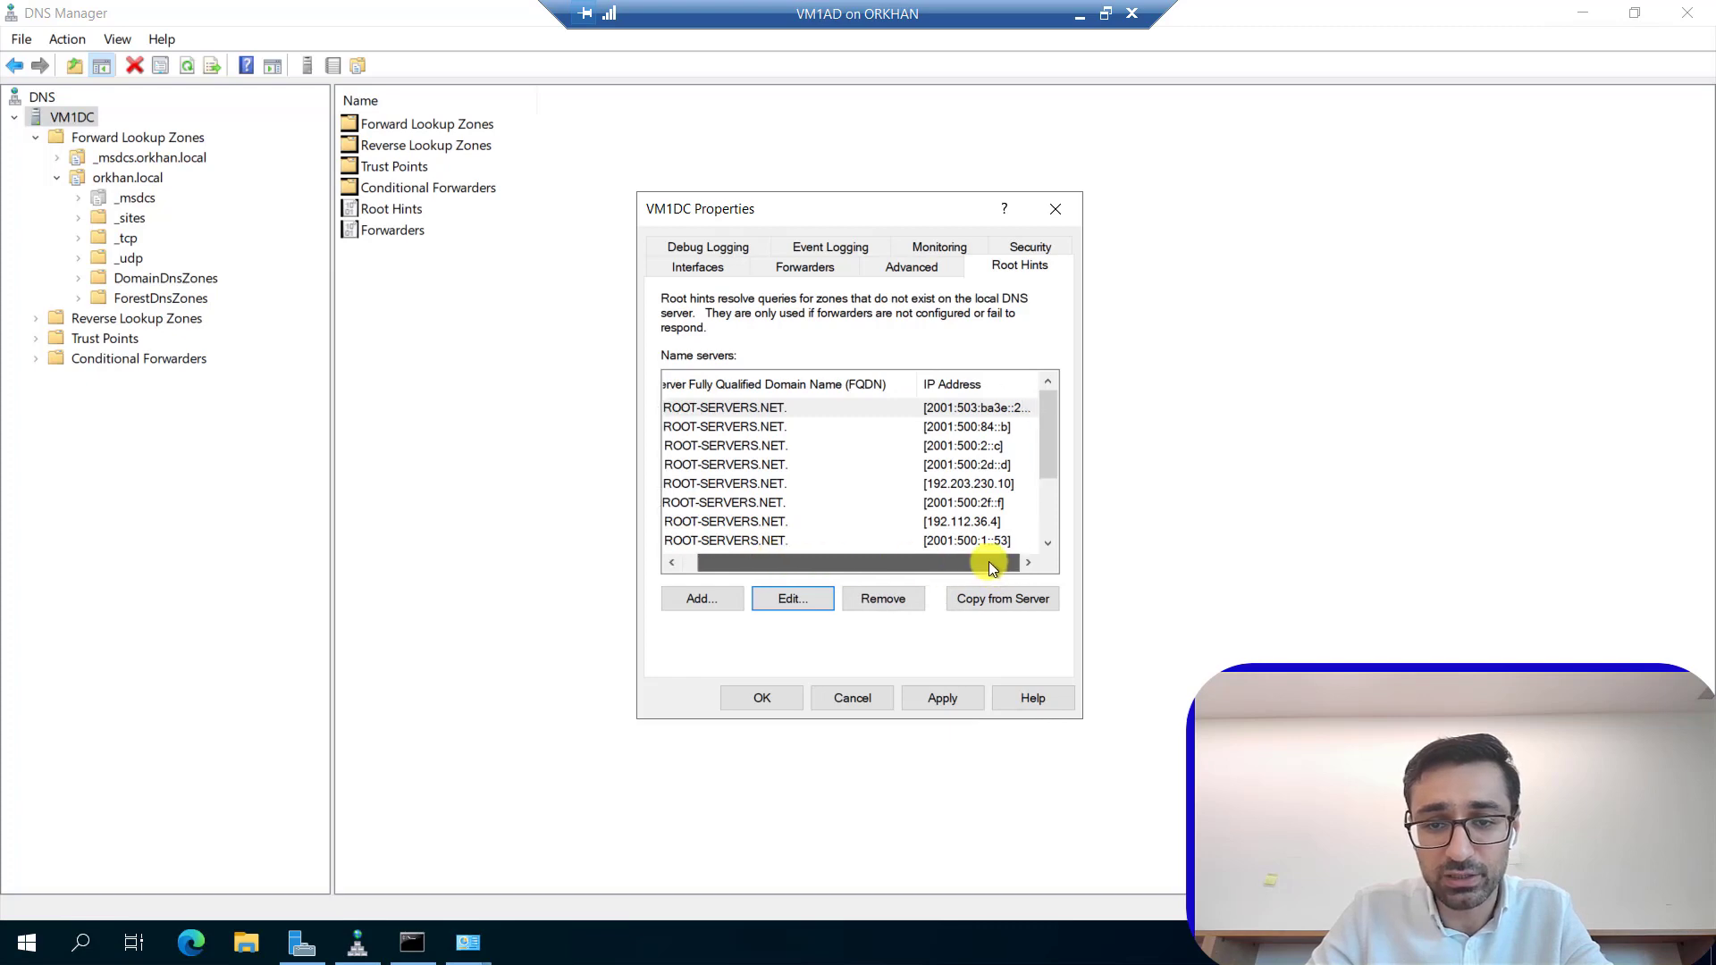
click(962, 488)
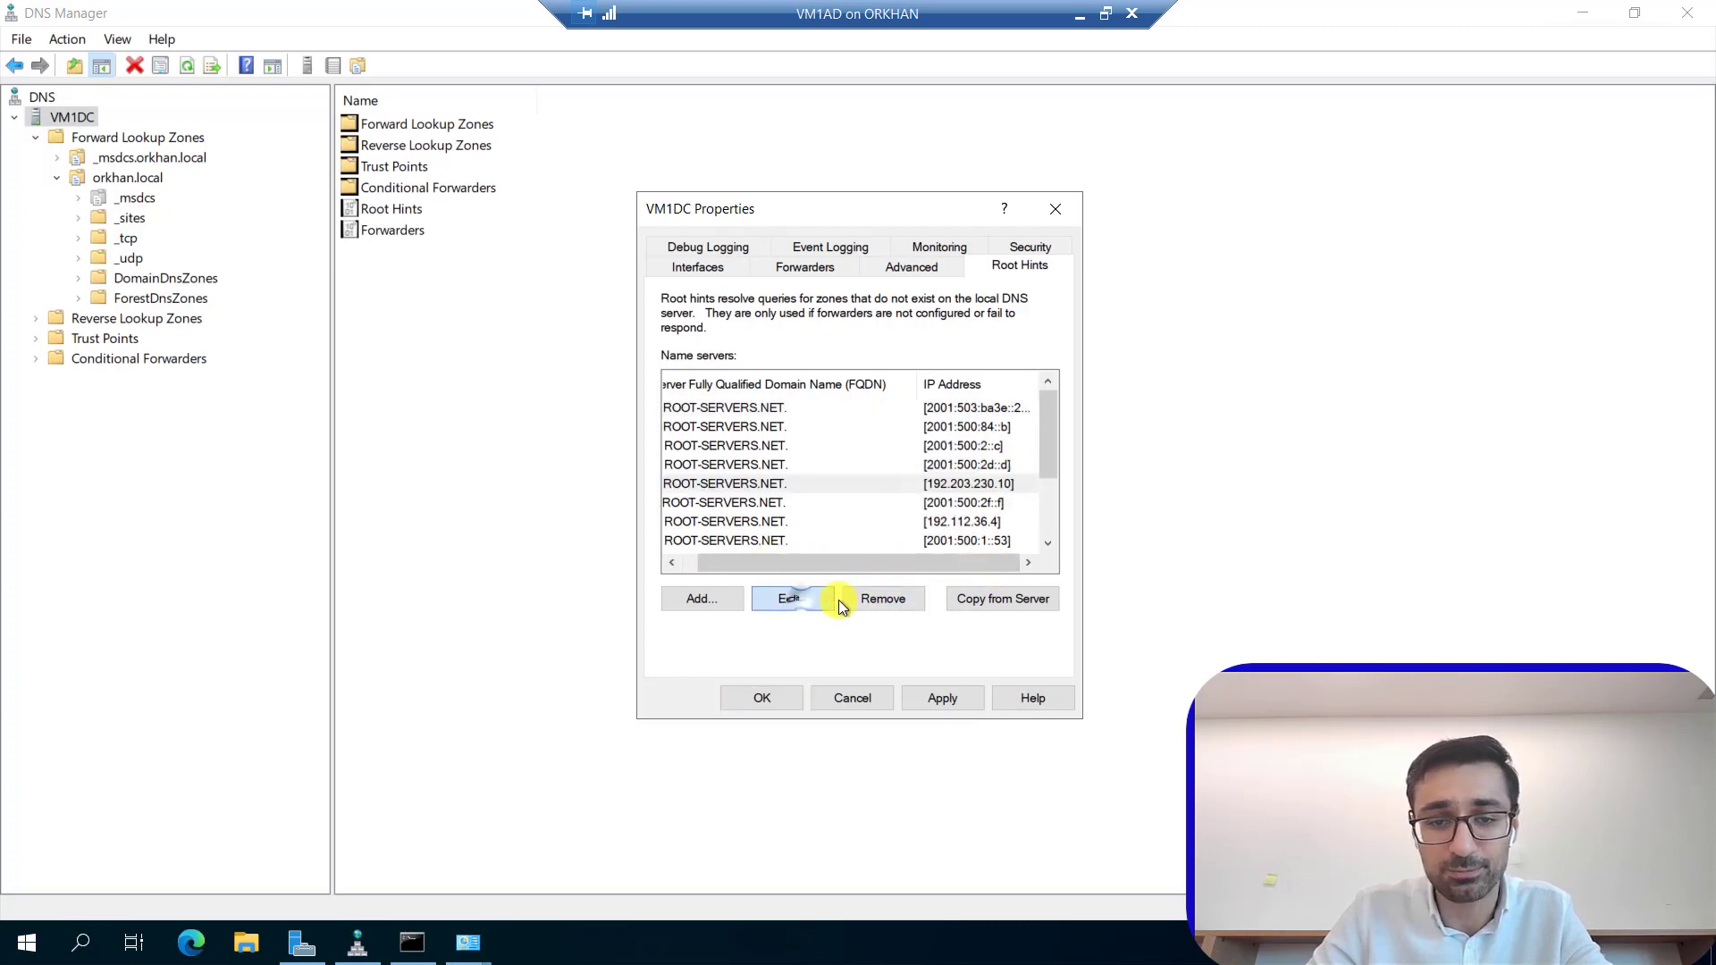
click(831, 599)
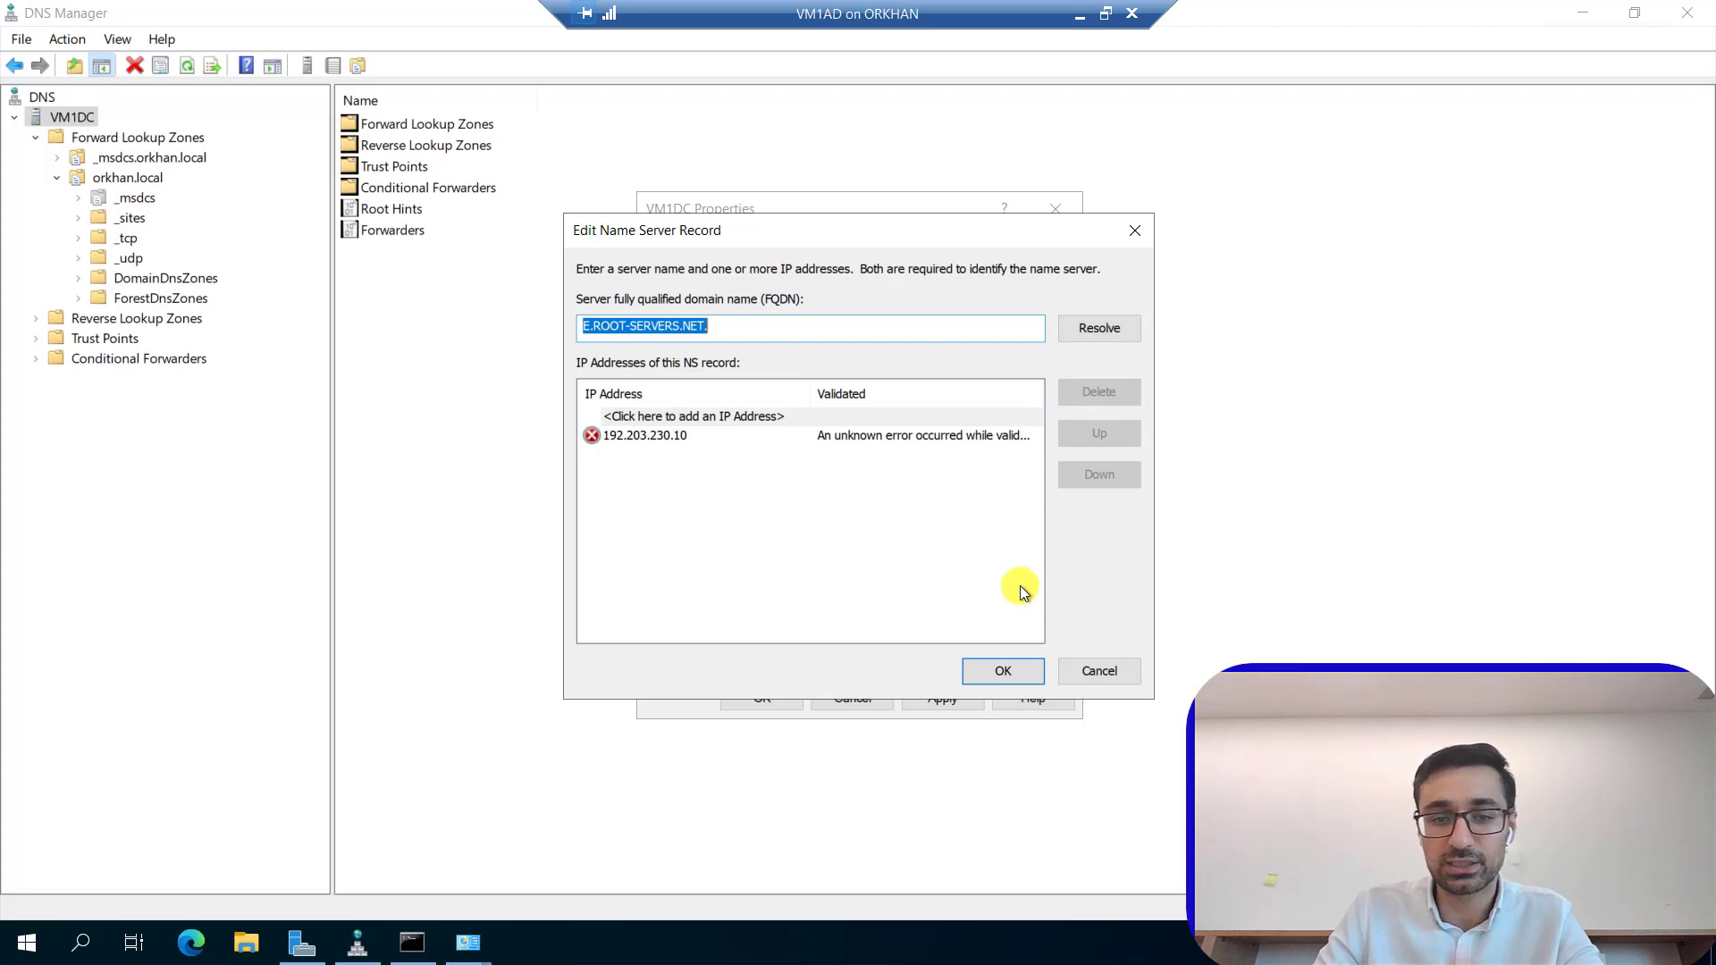
click(1128, 670)
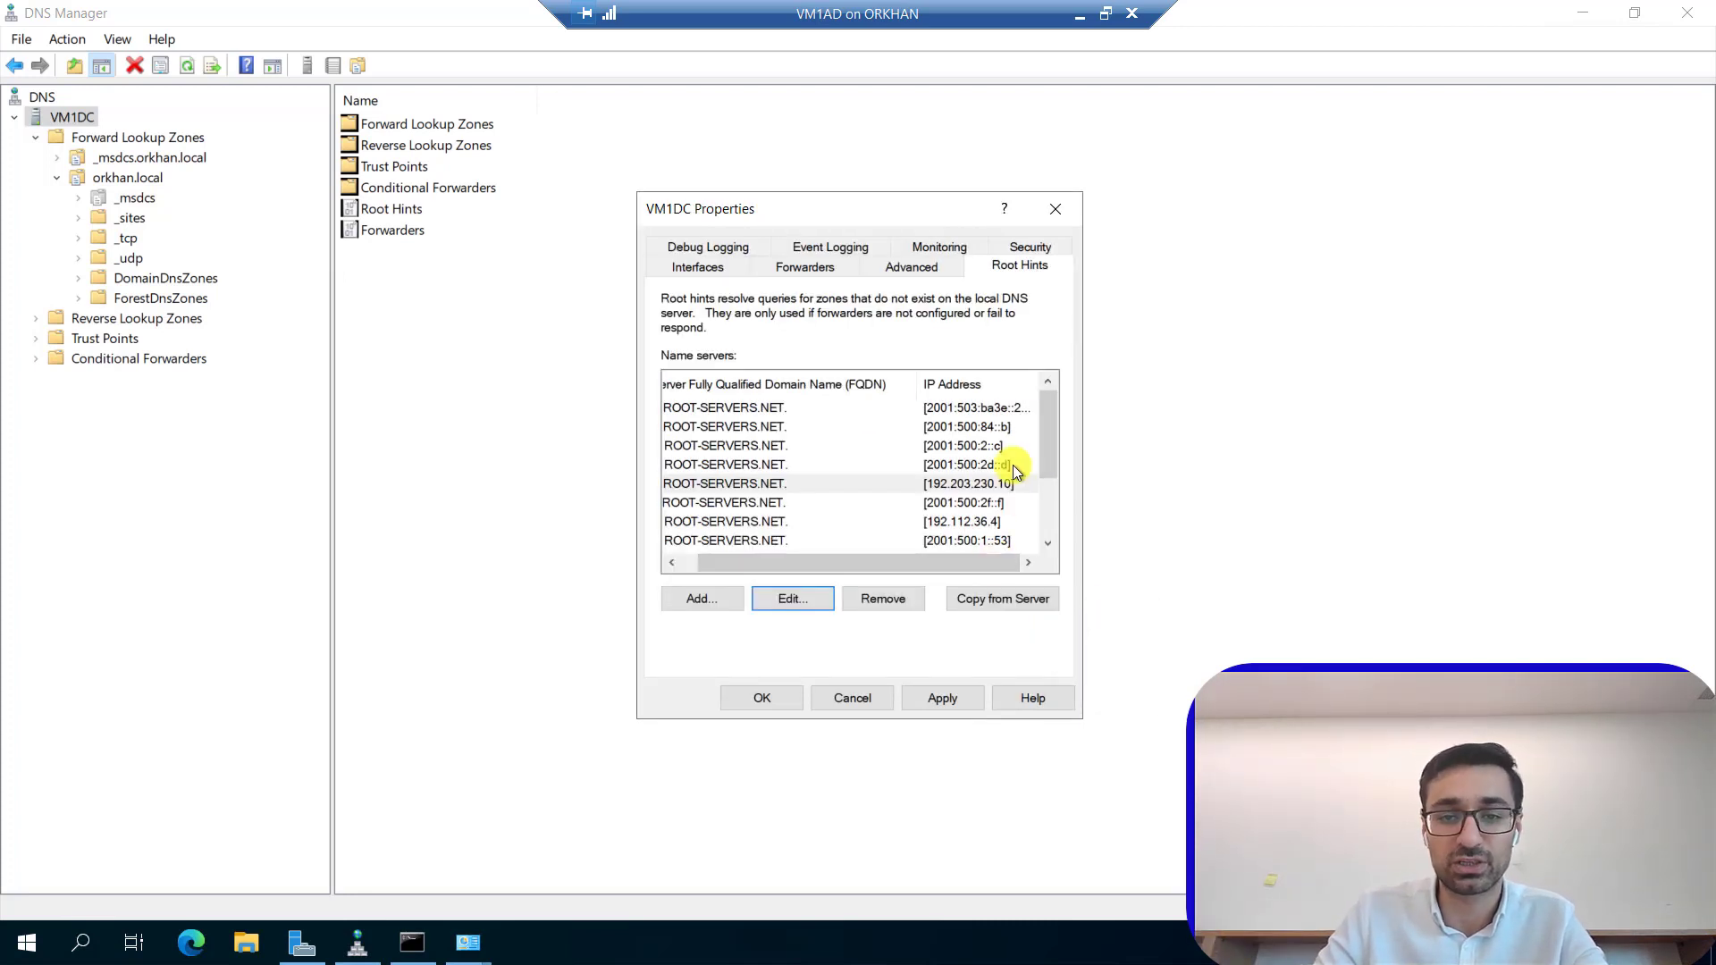
drag(860, 561, 862, 503)
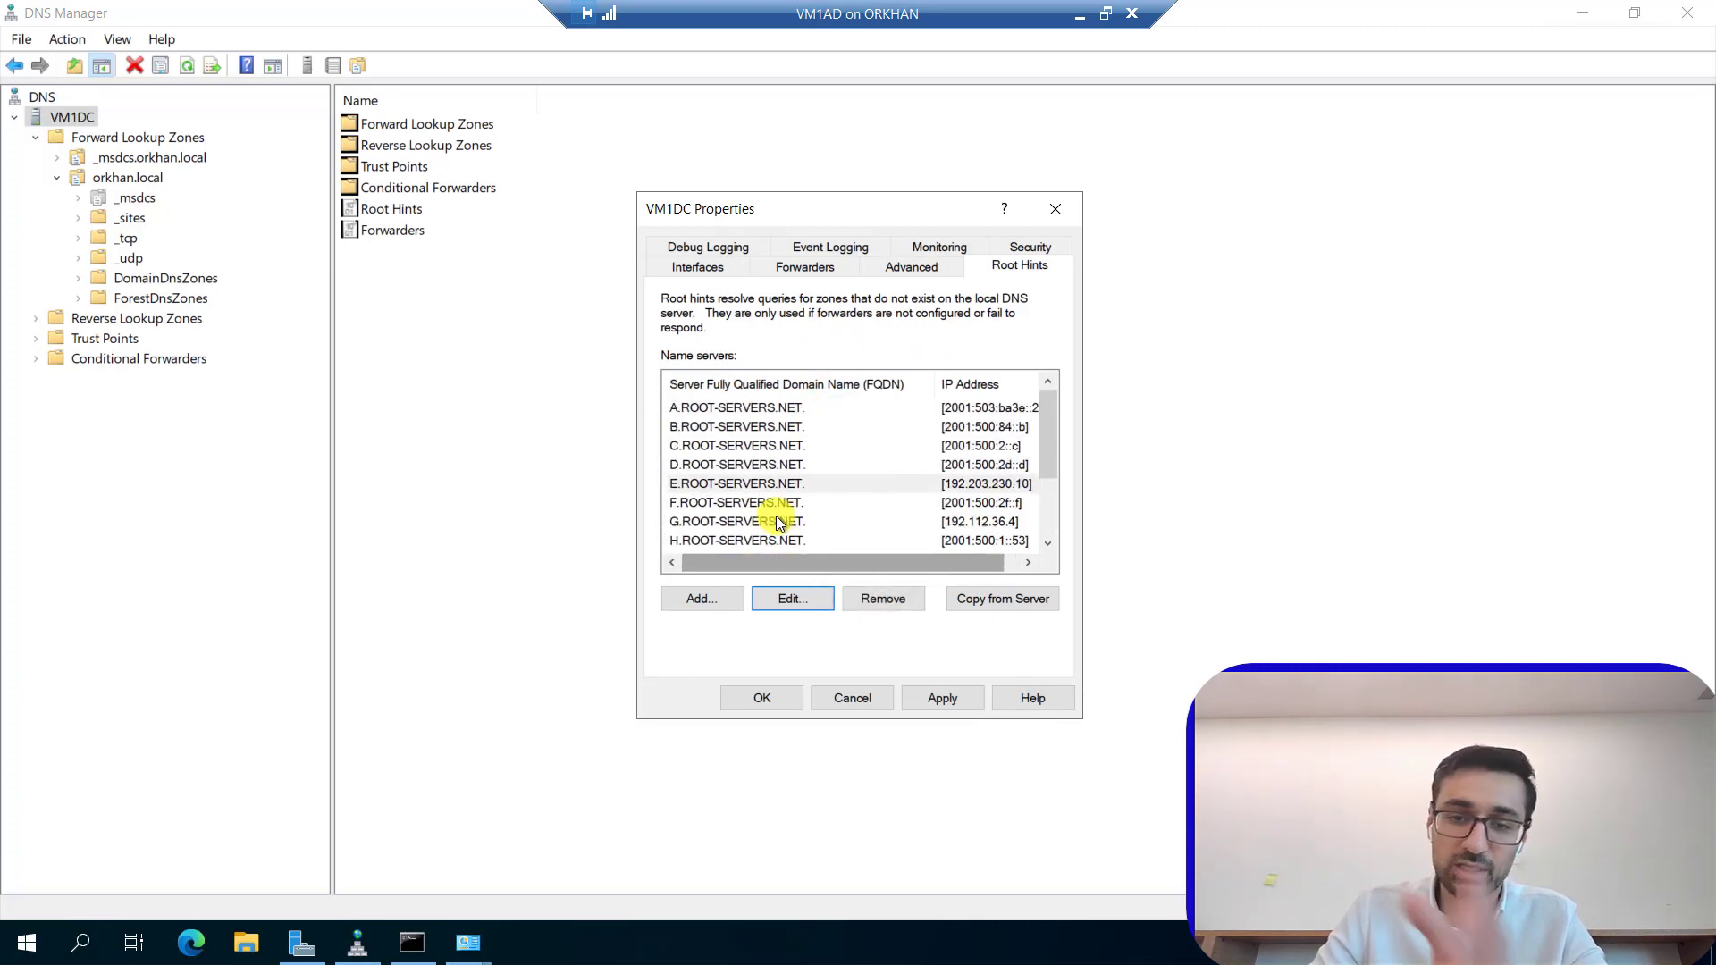
Try enabling packet logging in VM1DC's debug logging settings, and turn it back off.
click(731, 246)
click(853, 265)
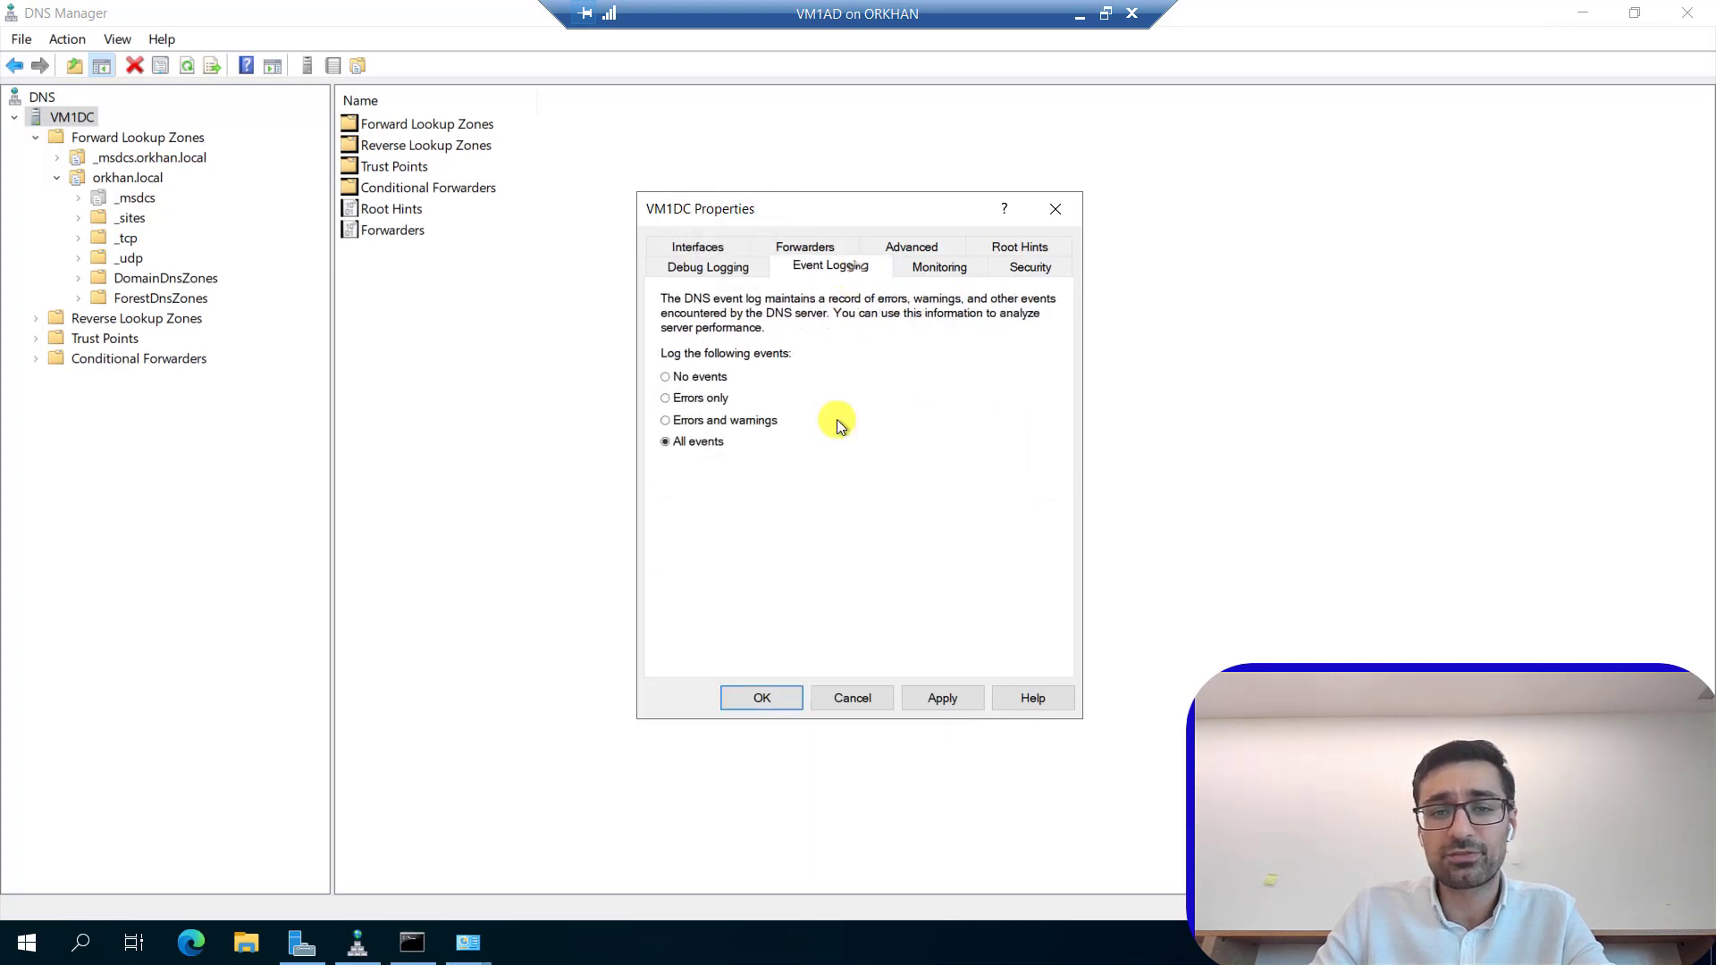
click(720, 267)
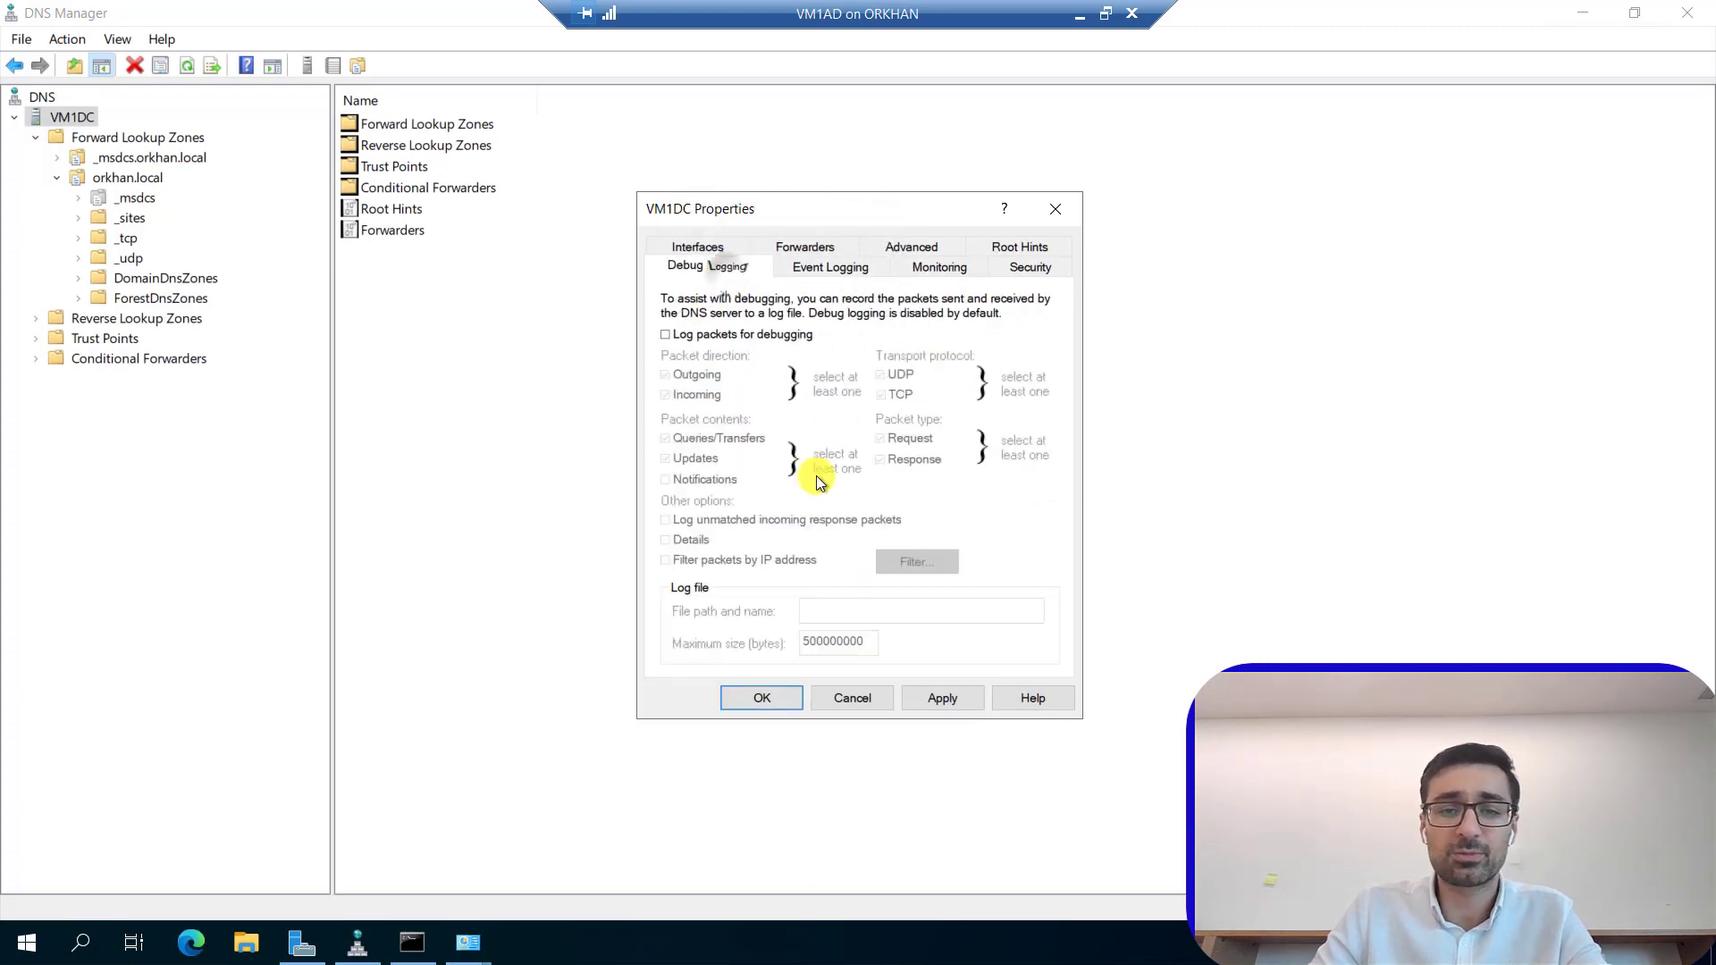
click(758, 335)
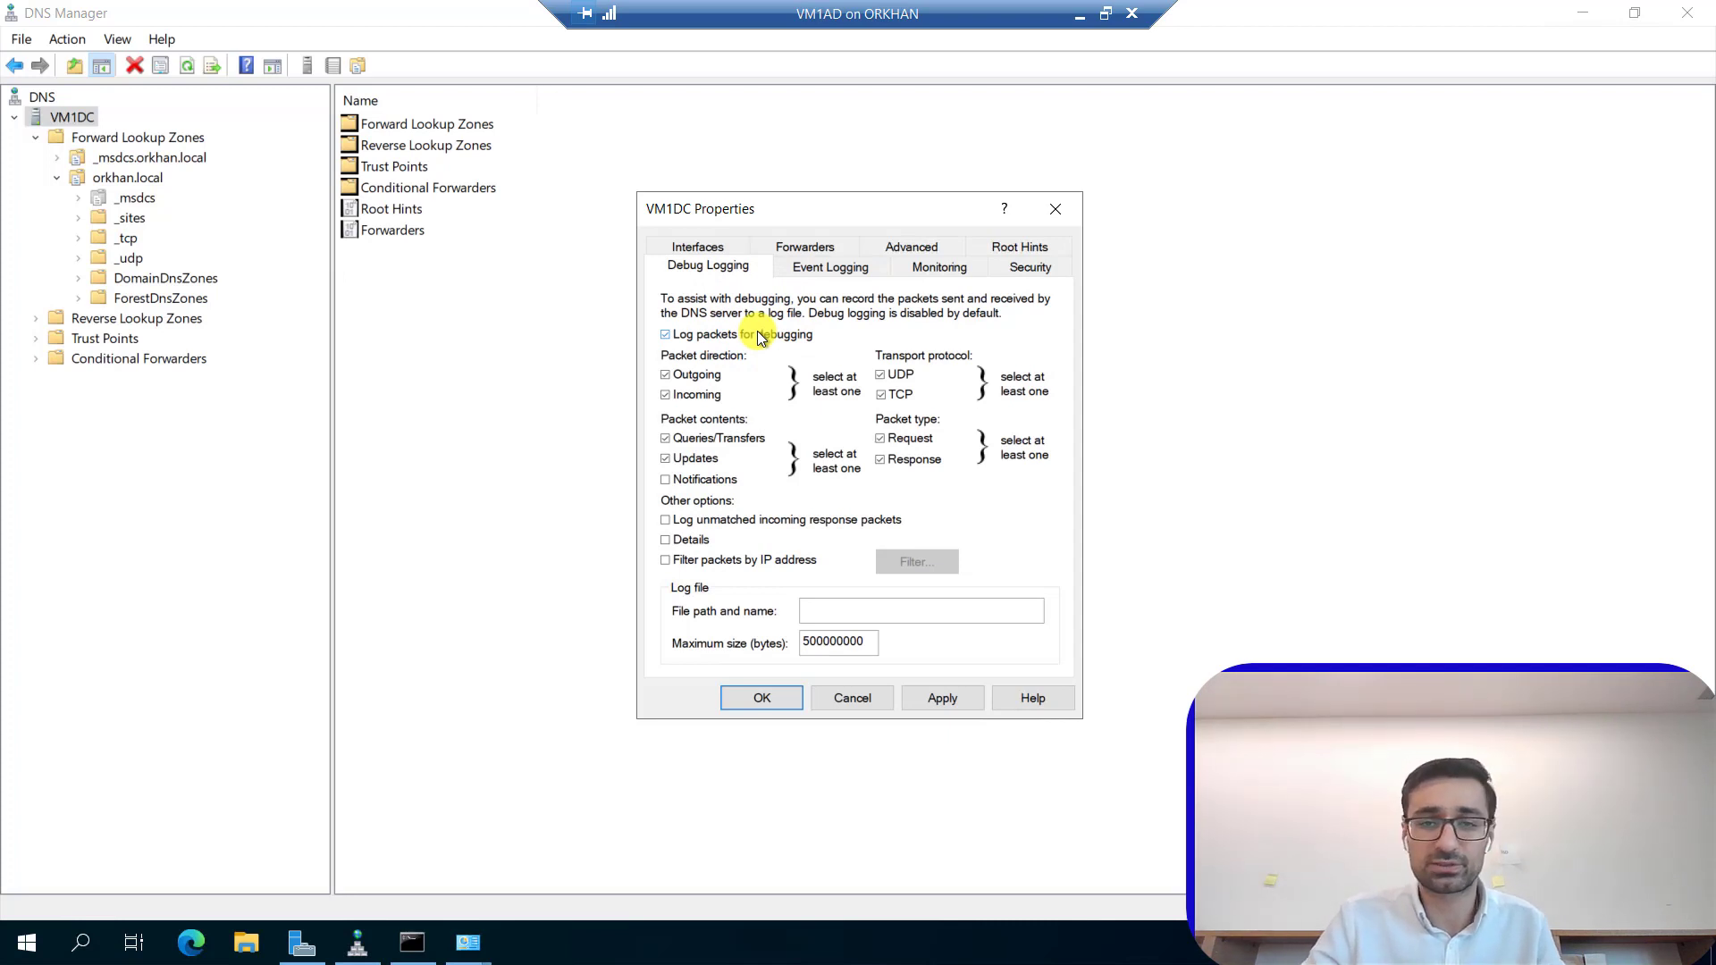
click(758, 334)
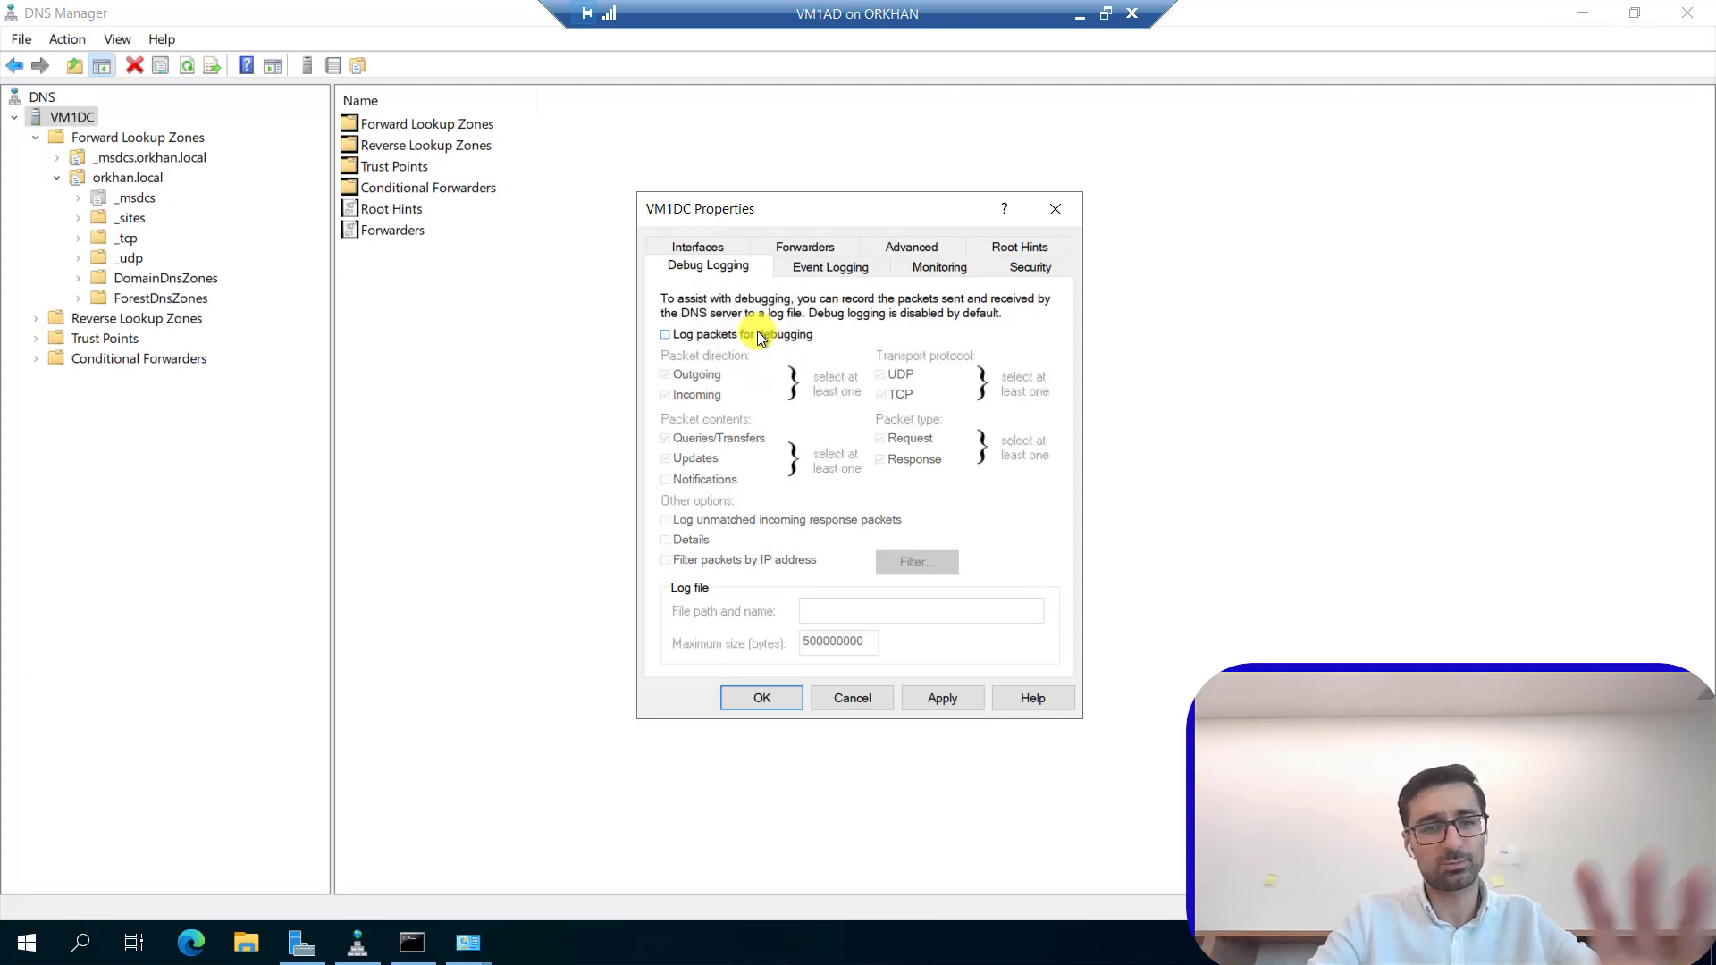
Try the Errors only and Errors and warnings levels for VM1DC's event logging, and restore All events.
click(816, 266)
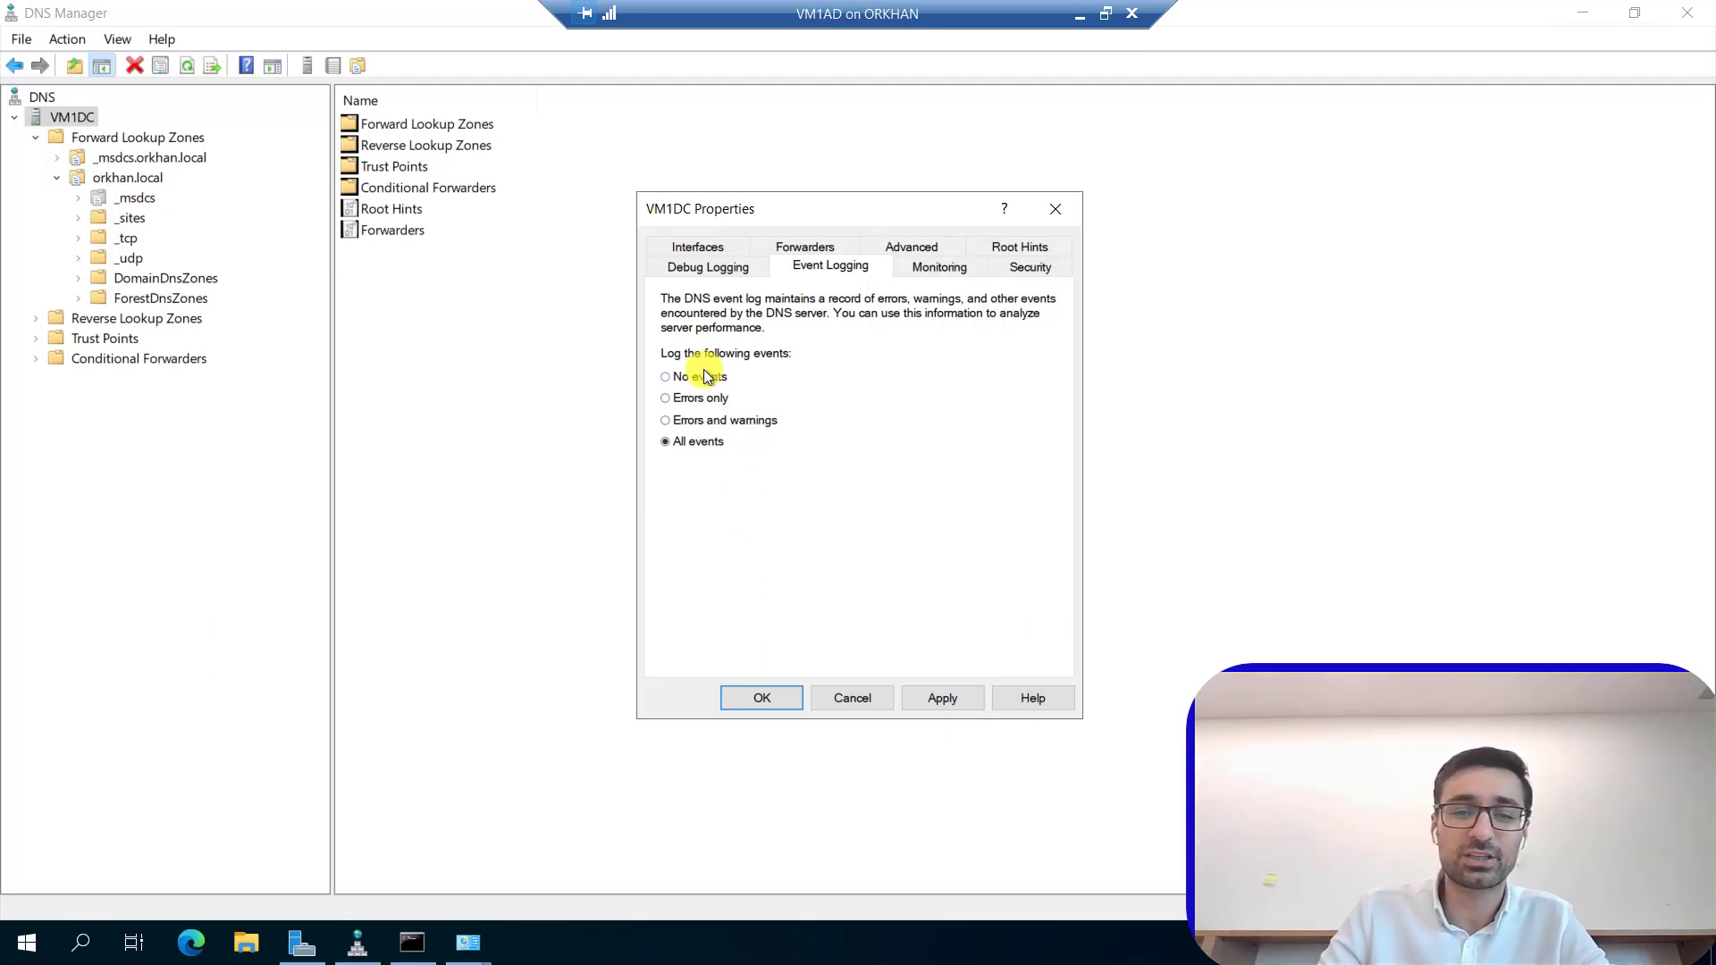
click(693, 398)
click(728, 421)
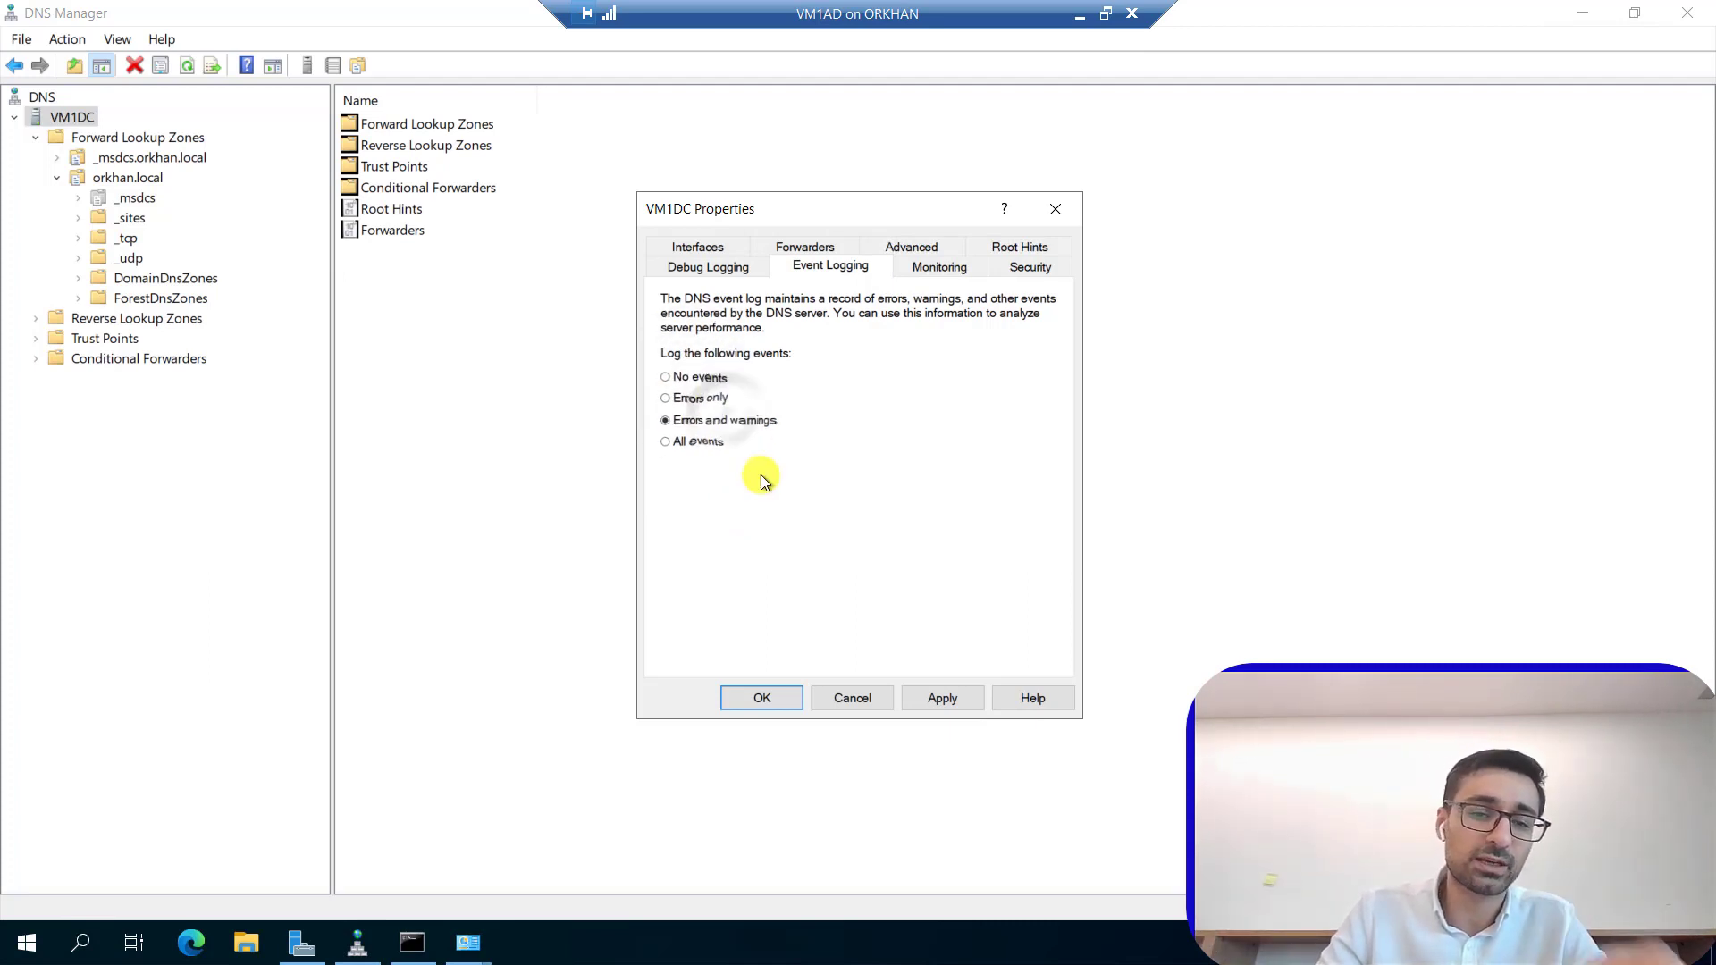
click(702, 442)
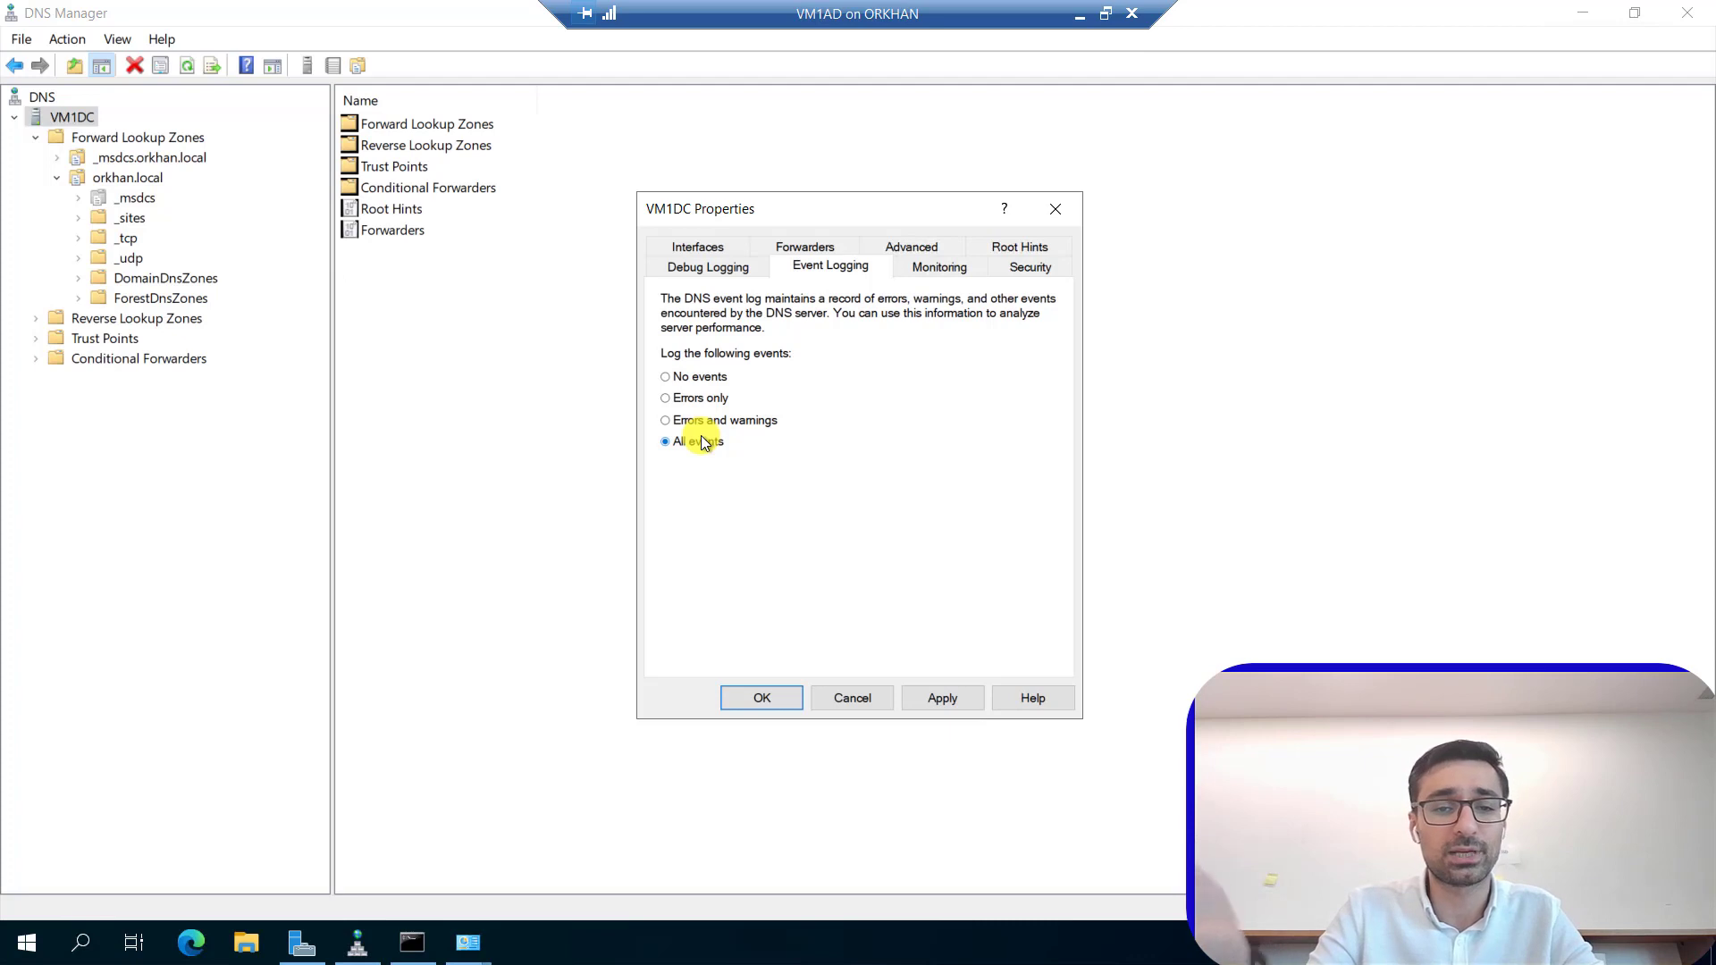
Open Event Viewer from the Windows Administrative Tools and maximize its window.
click(458, 943)
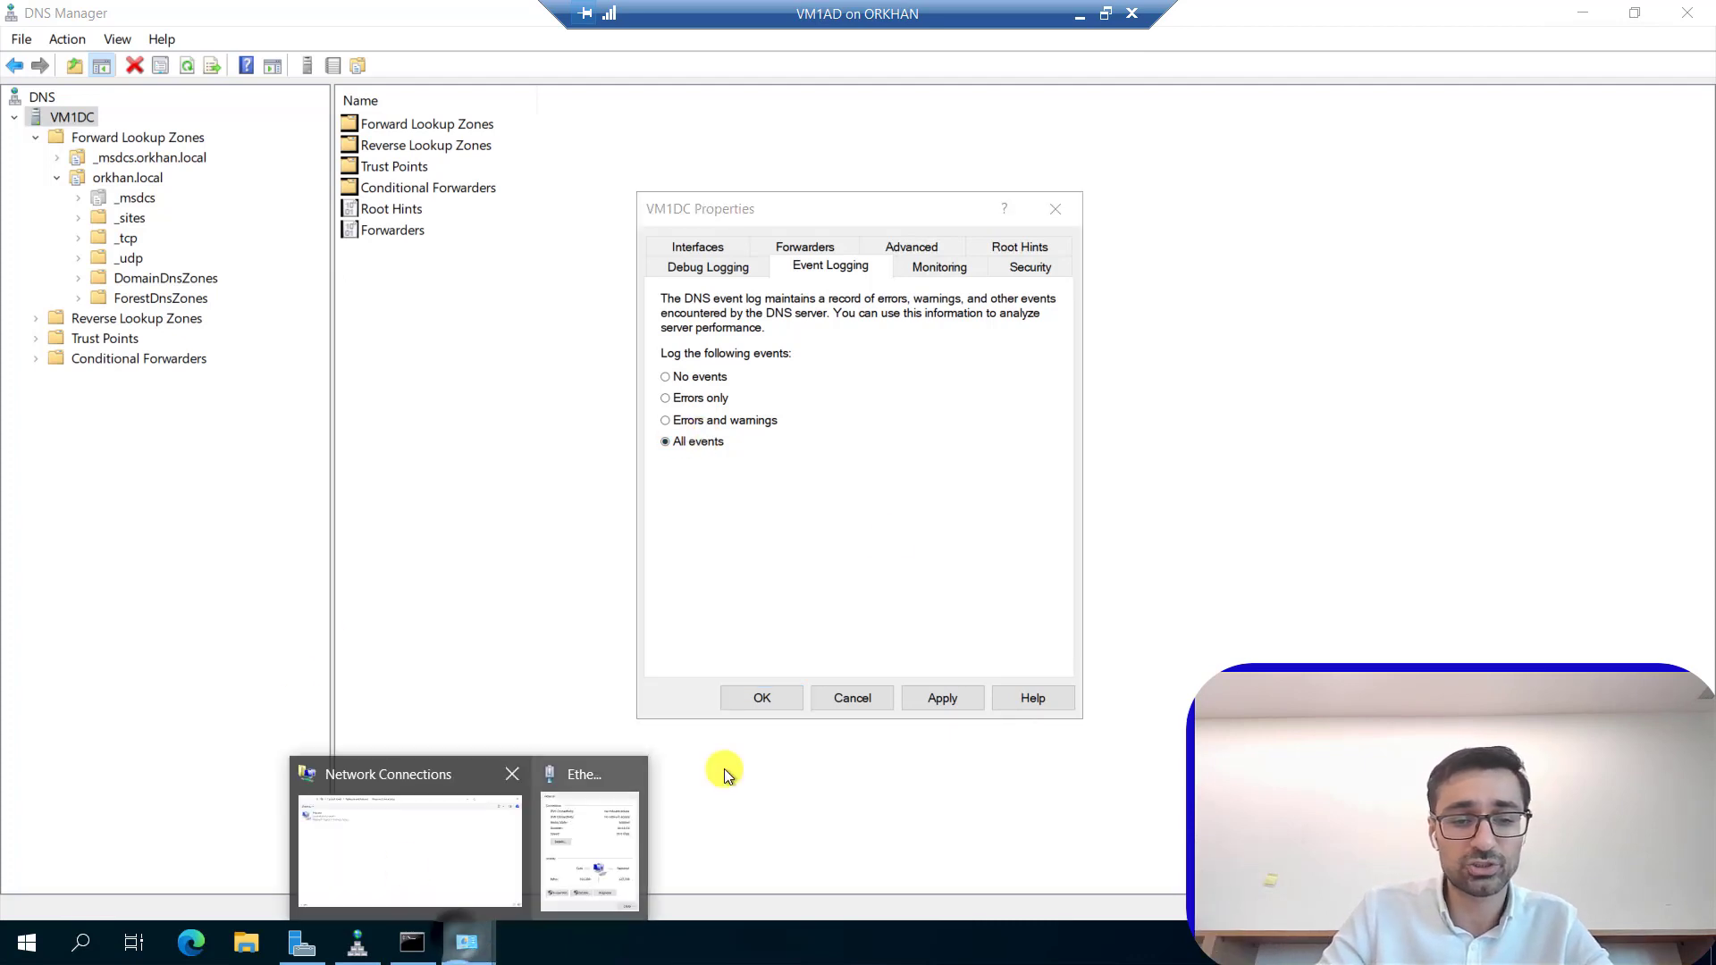
click(479, 802)
click(461, 192)
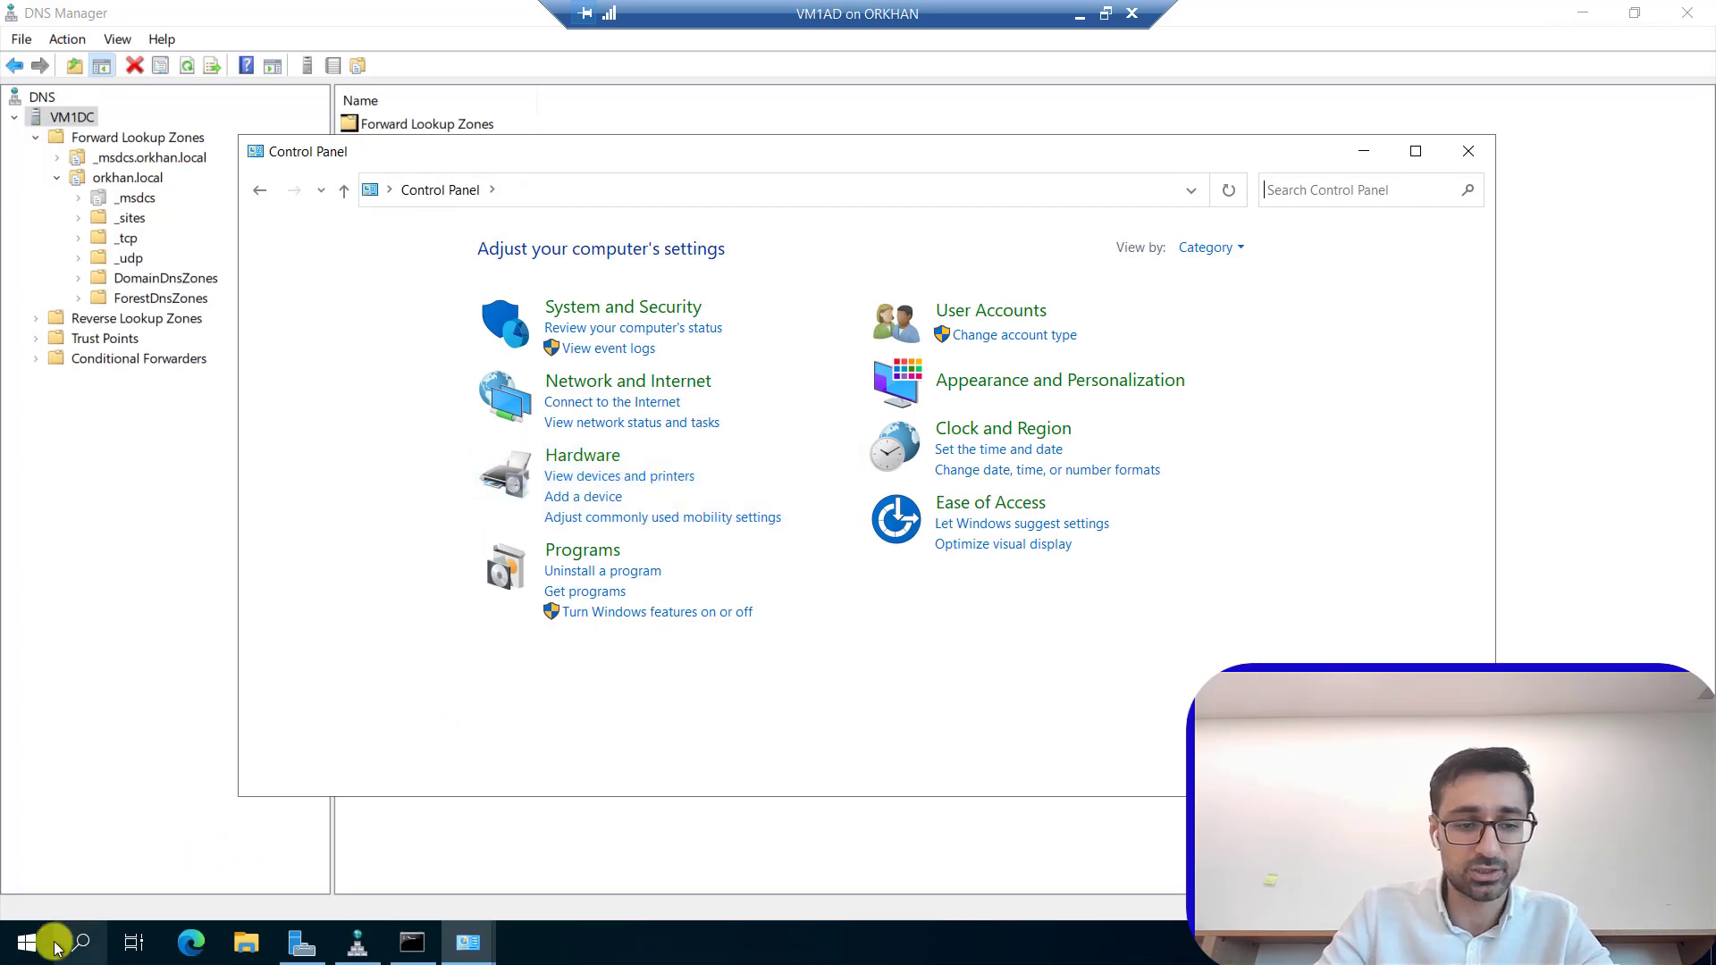
click(26, 943)
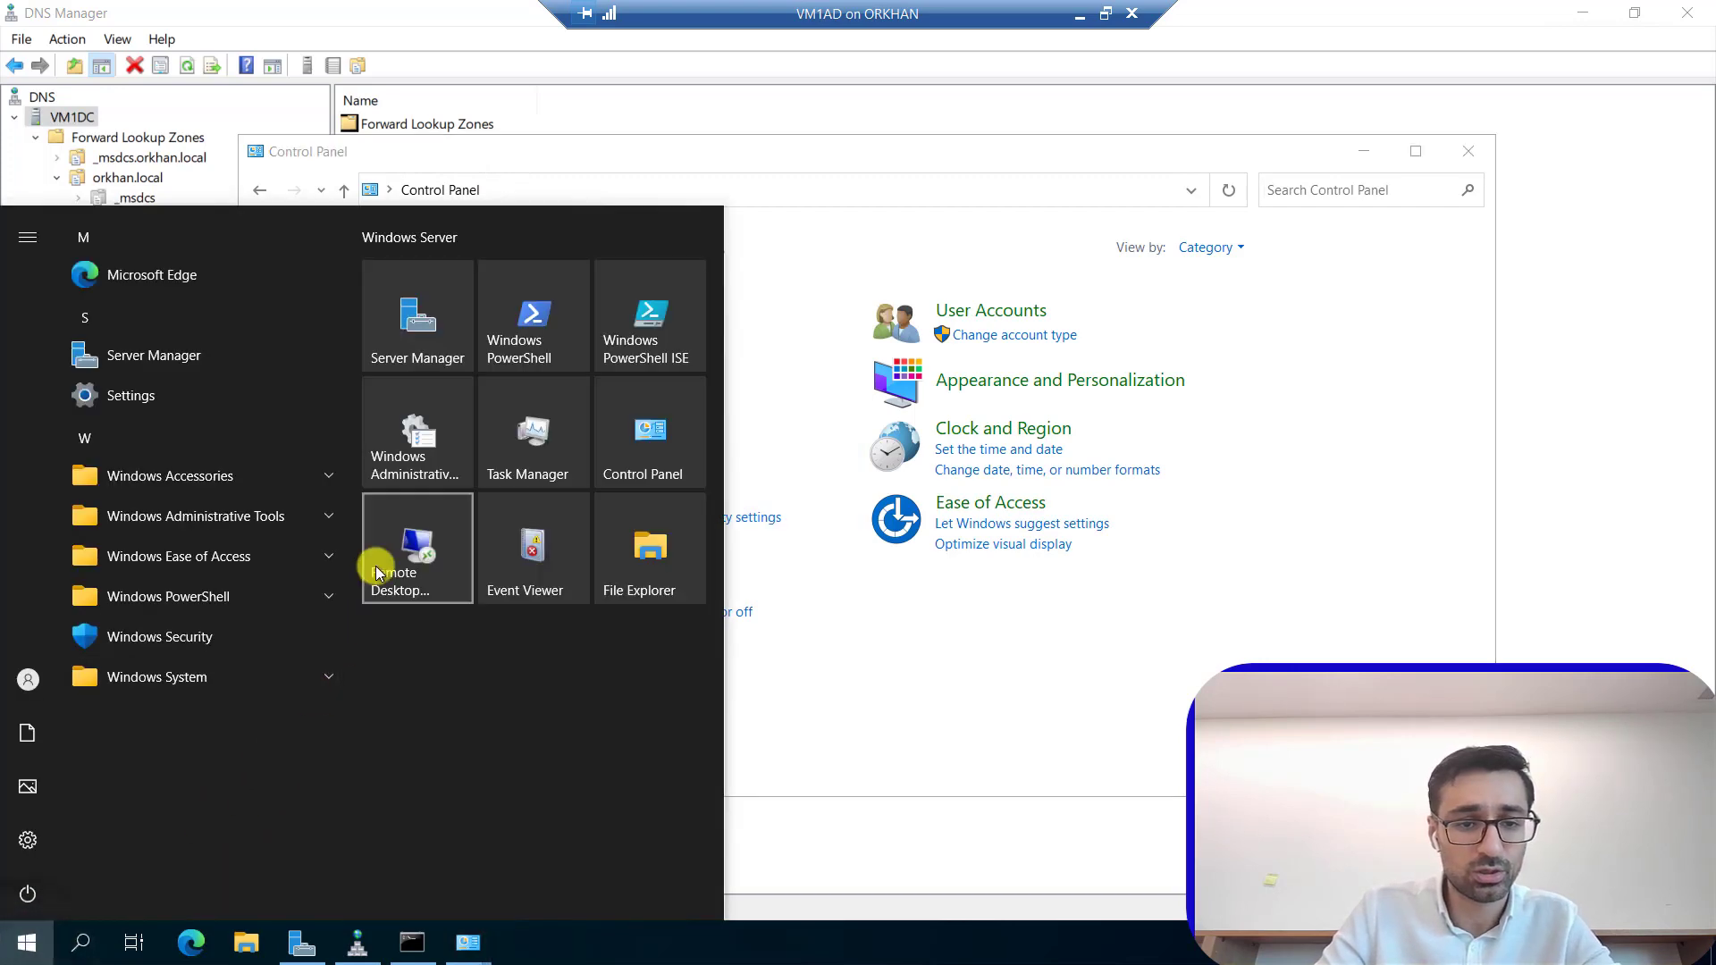
click(452, 441)
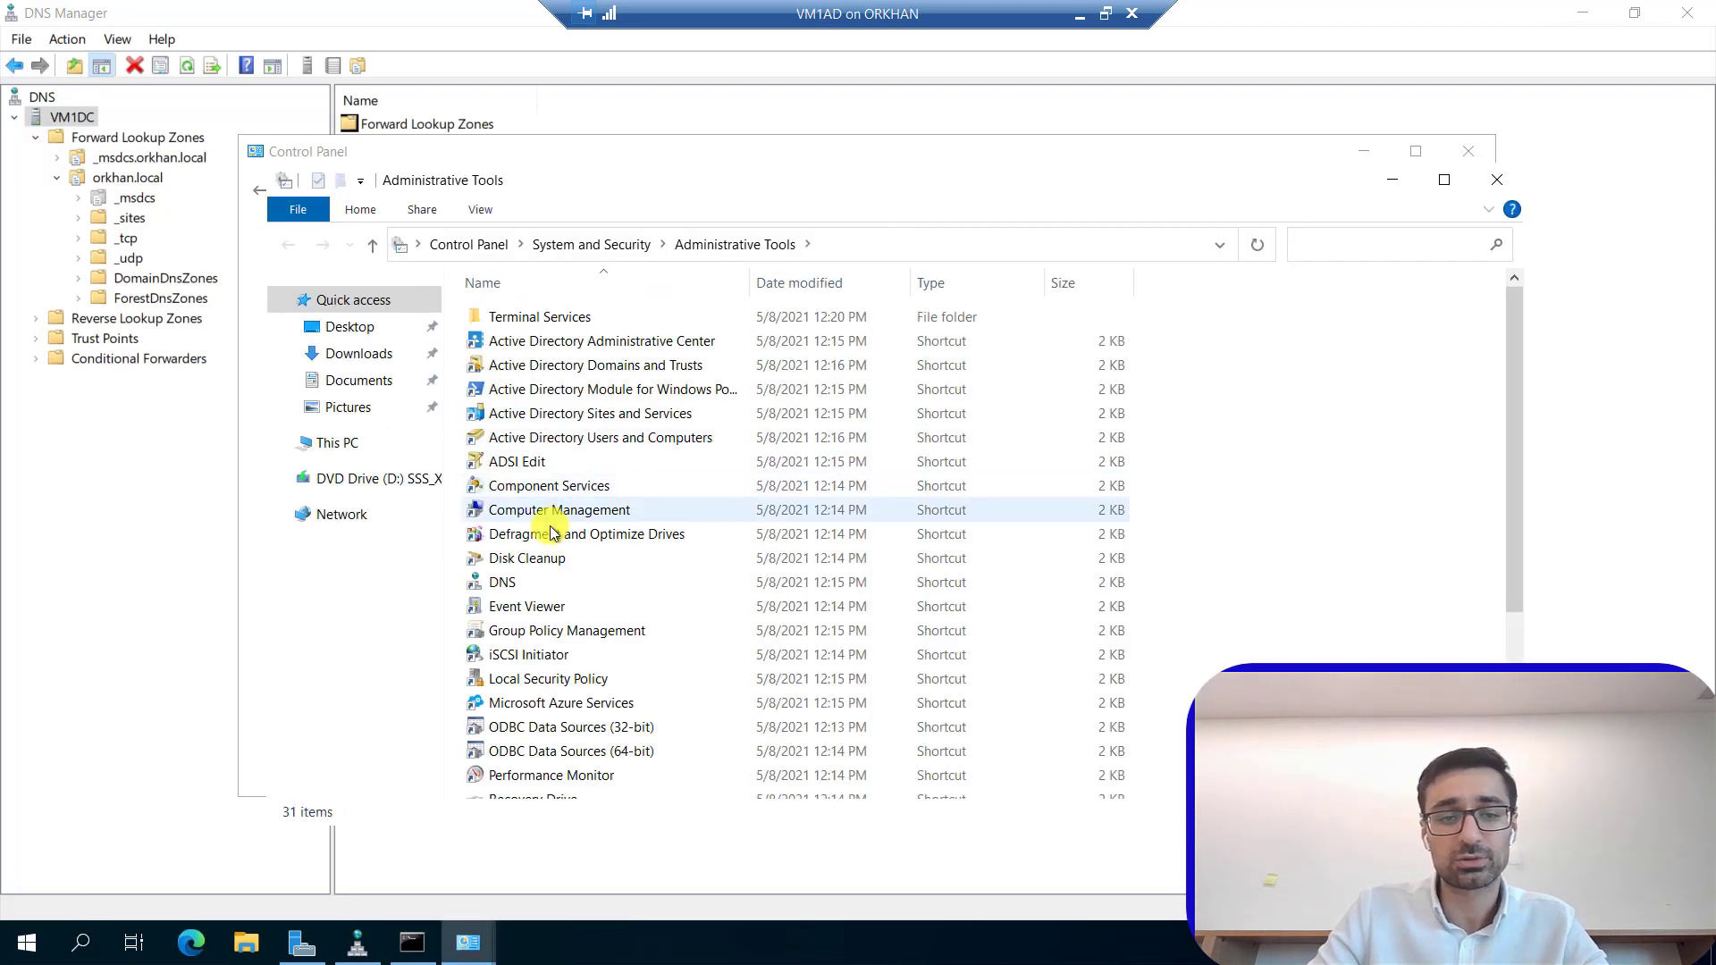
click(535, 607)
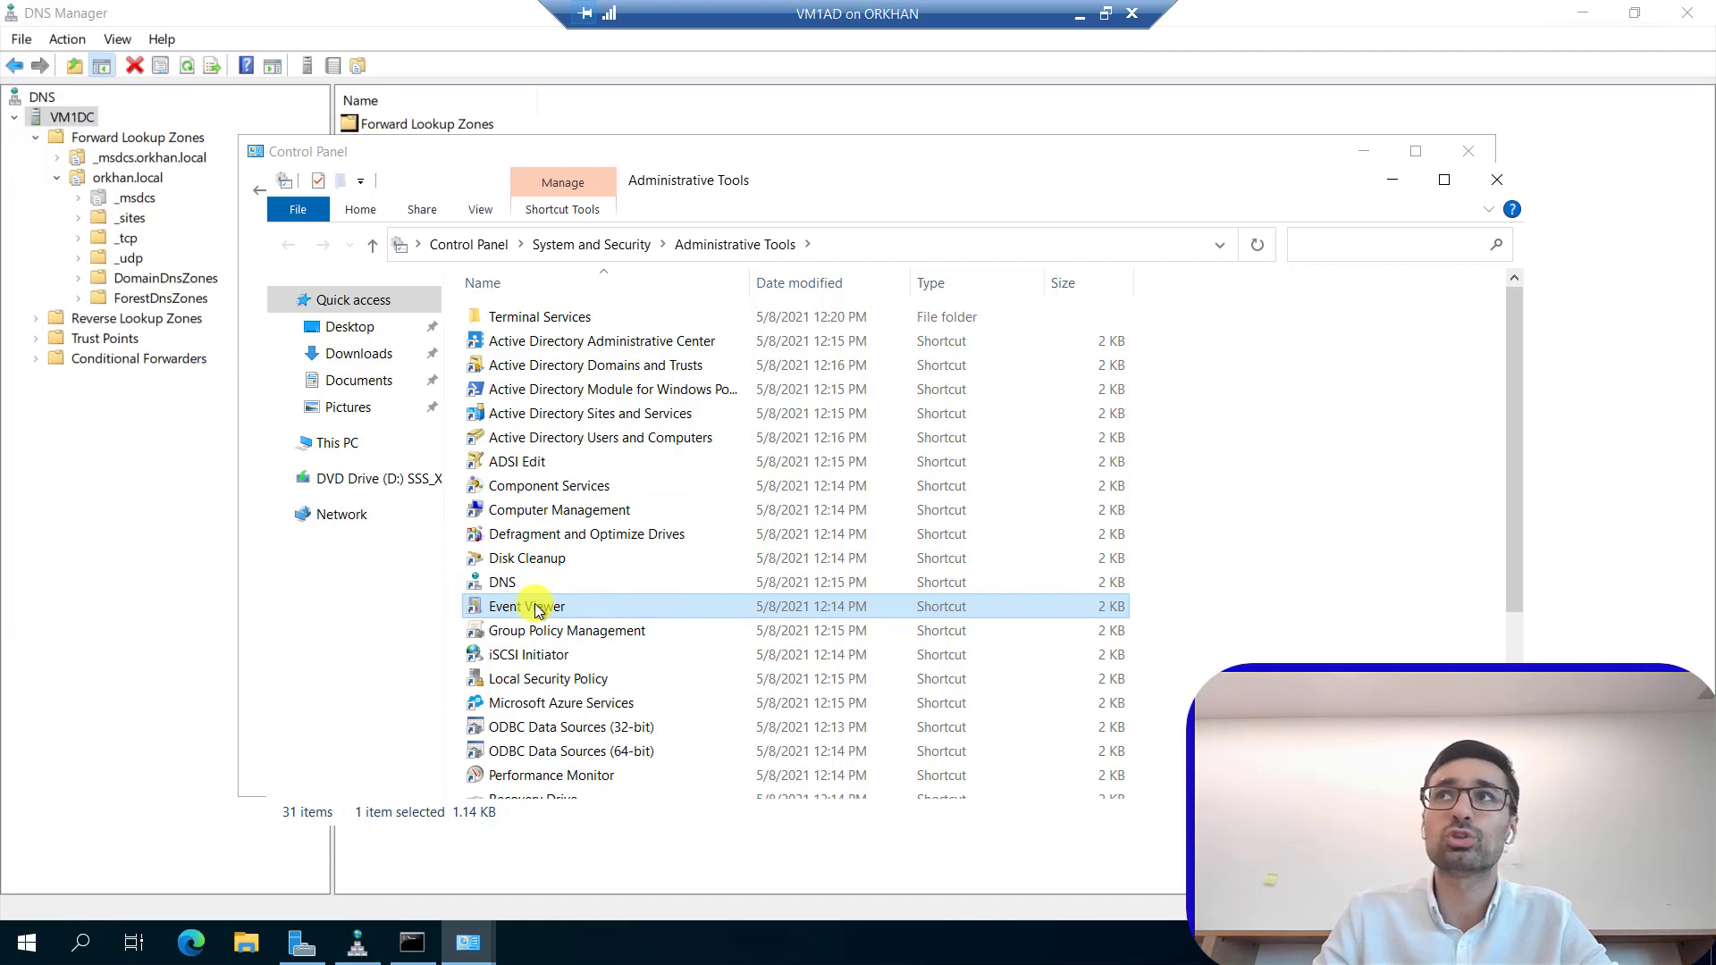
double_click(535, 607)
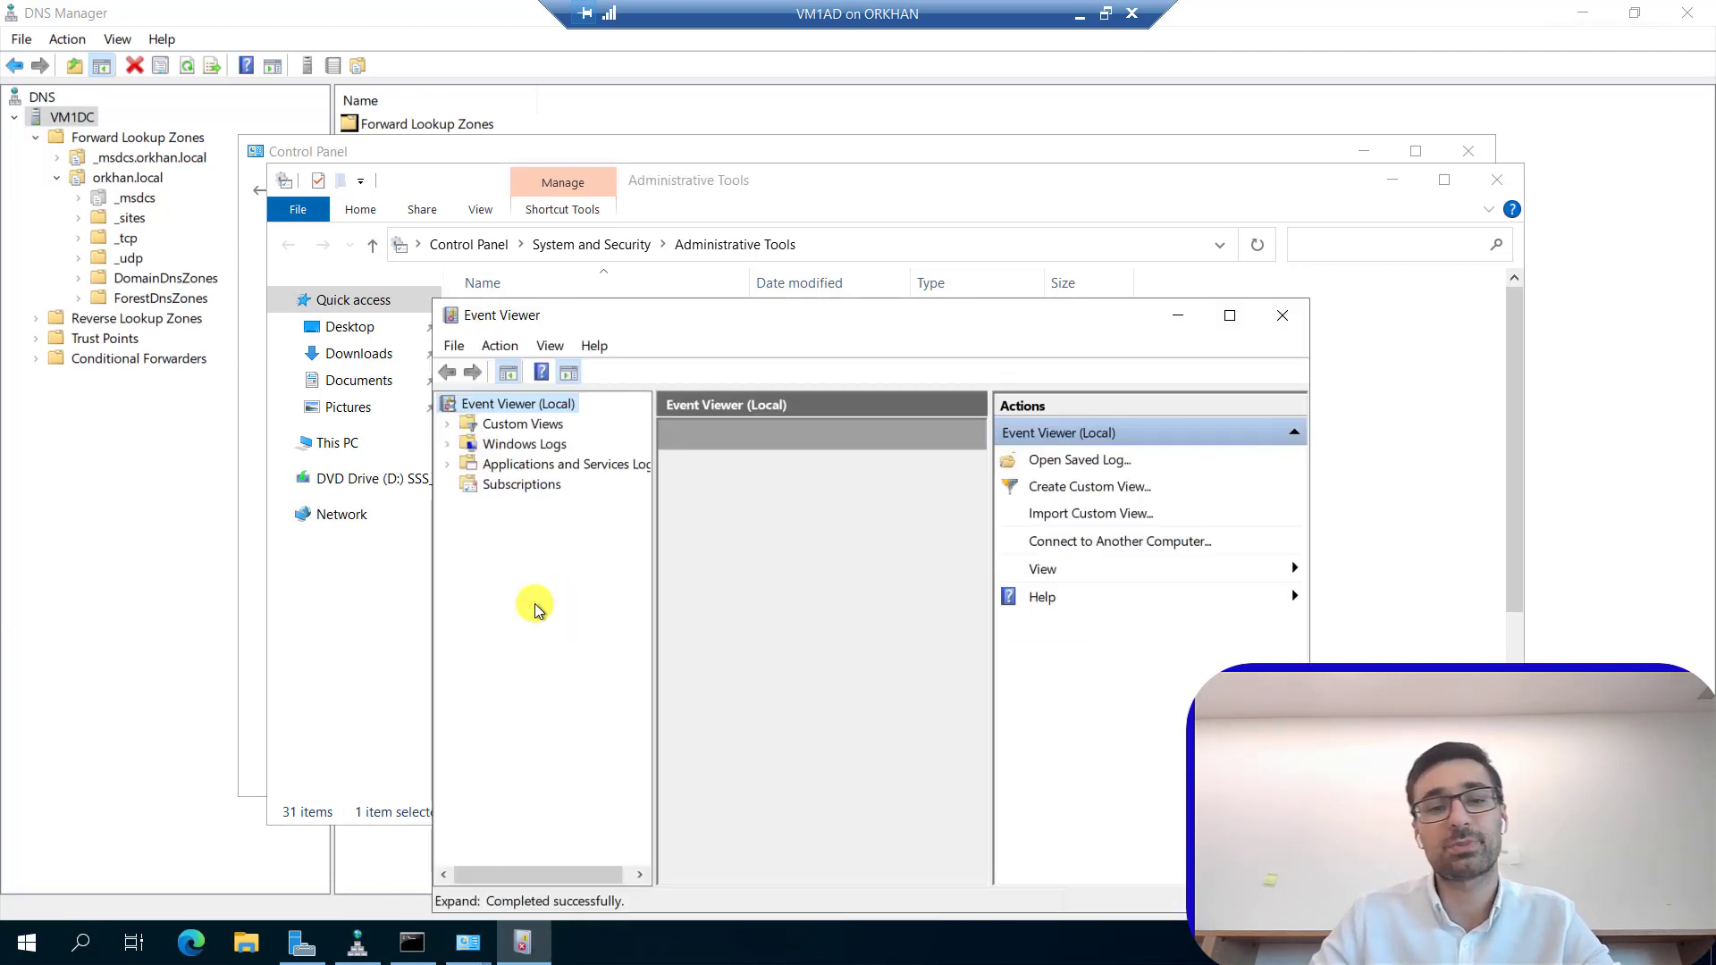
click(1230, 315)
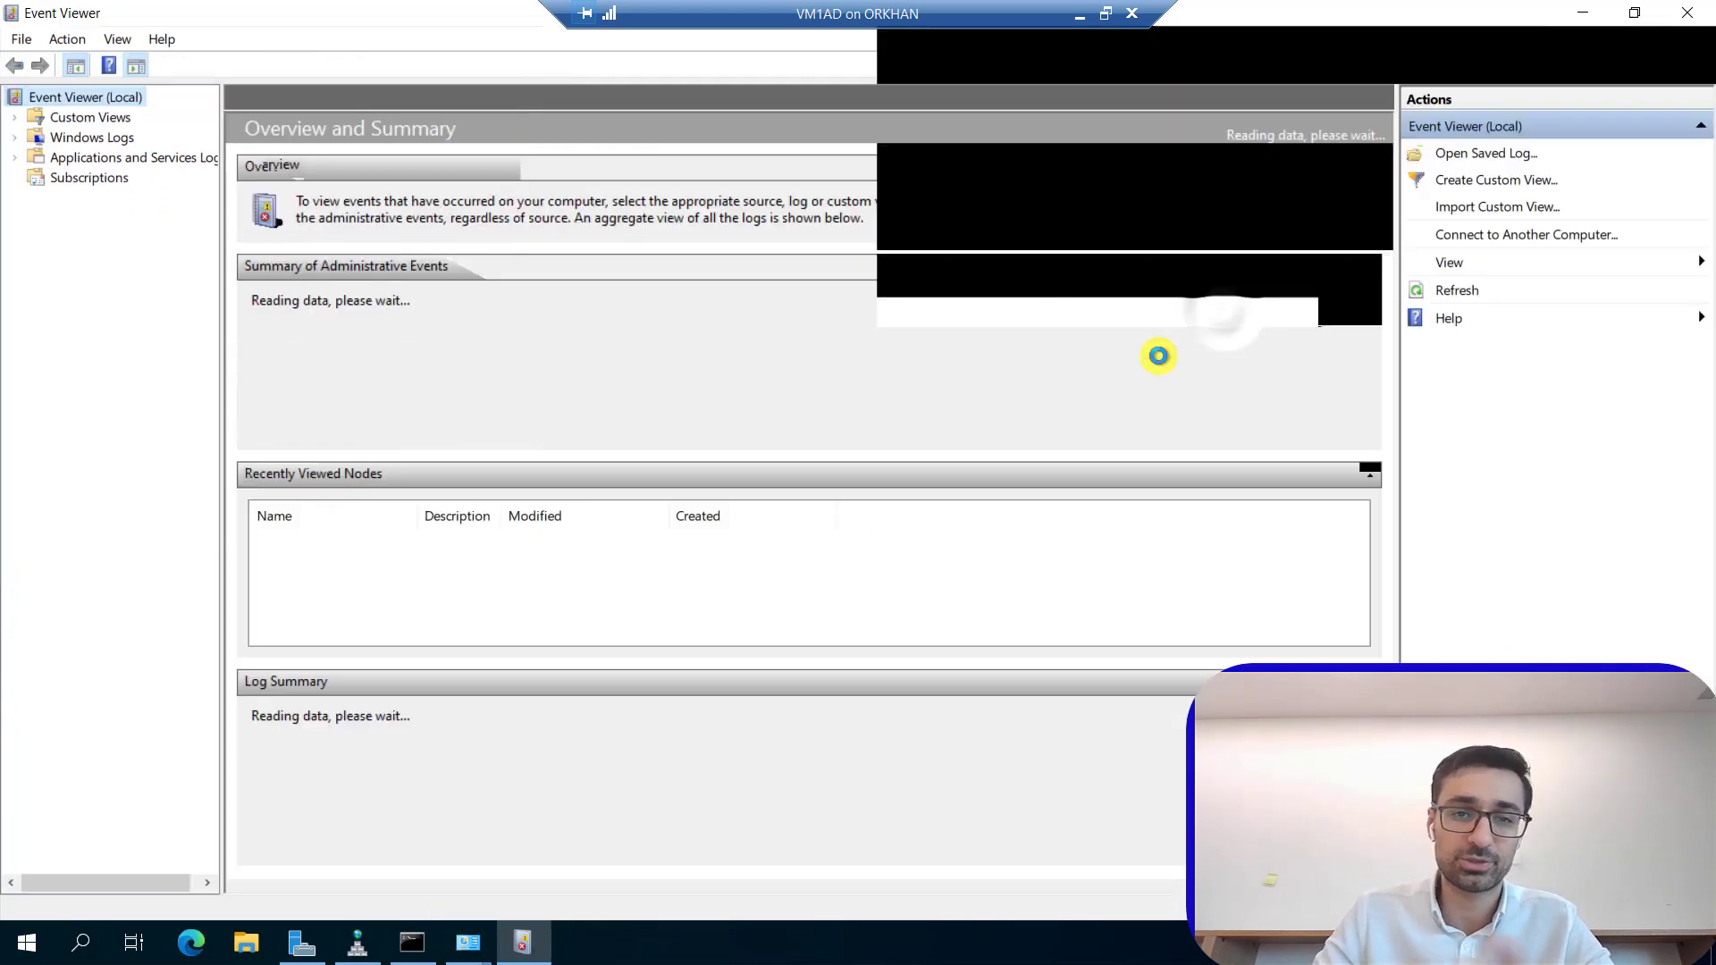
Show the DNS Server role's events and read the details of the newest 4013 warning and 7648 information event.
click(14, 117)
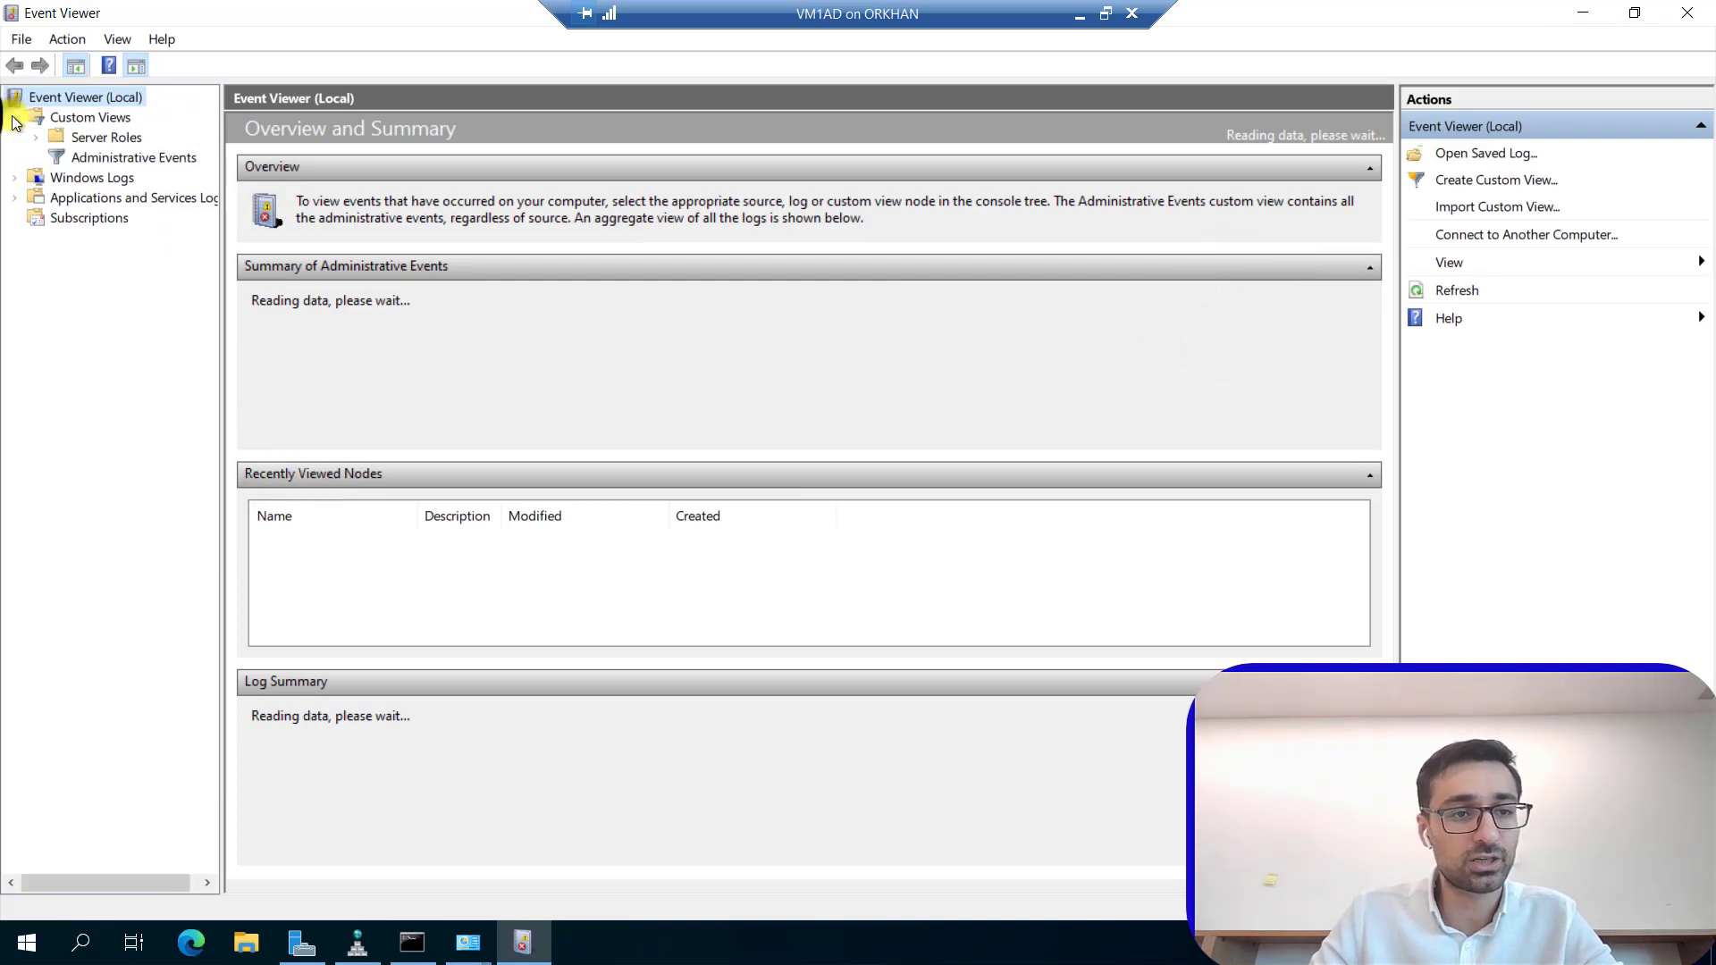
click(37, 137)
click(118, 178)
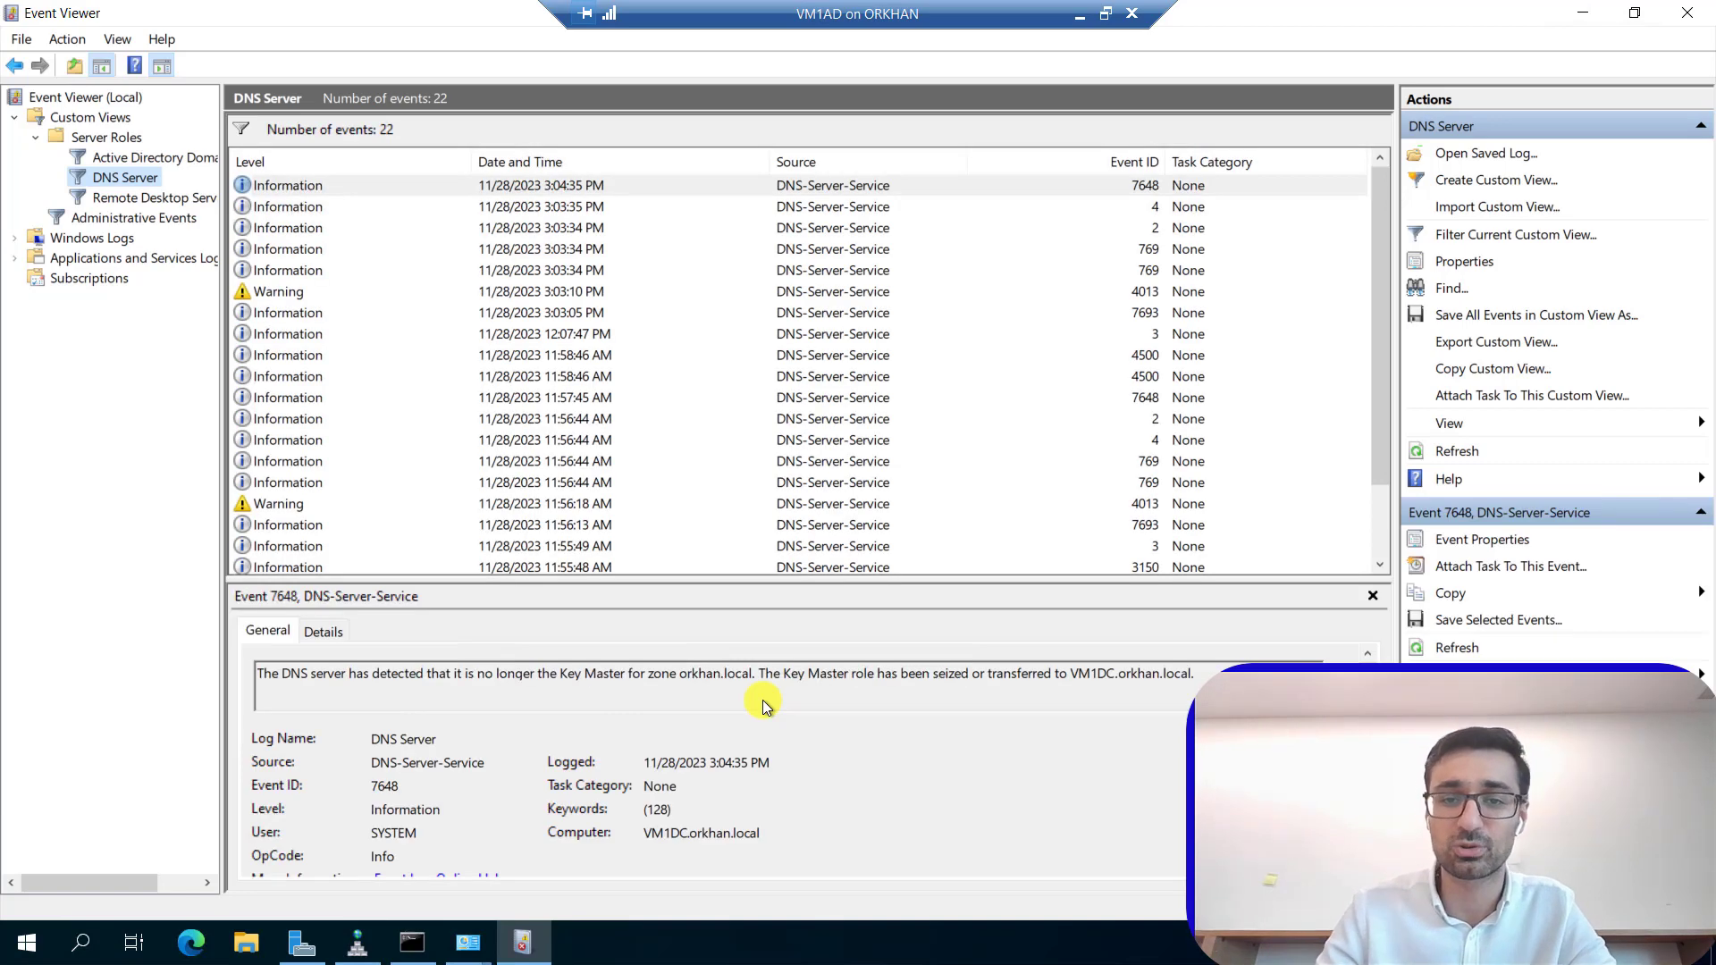
click(302, 301)
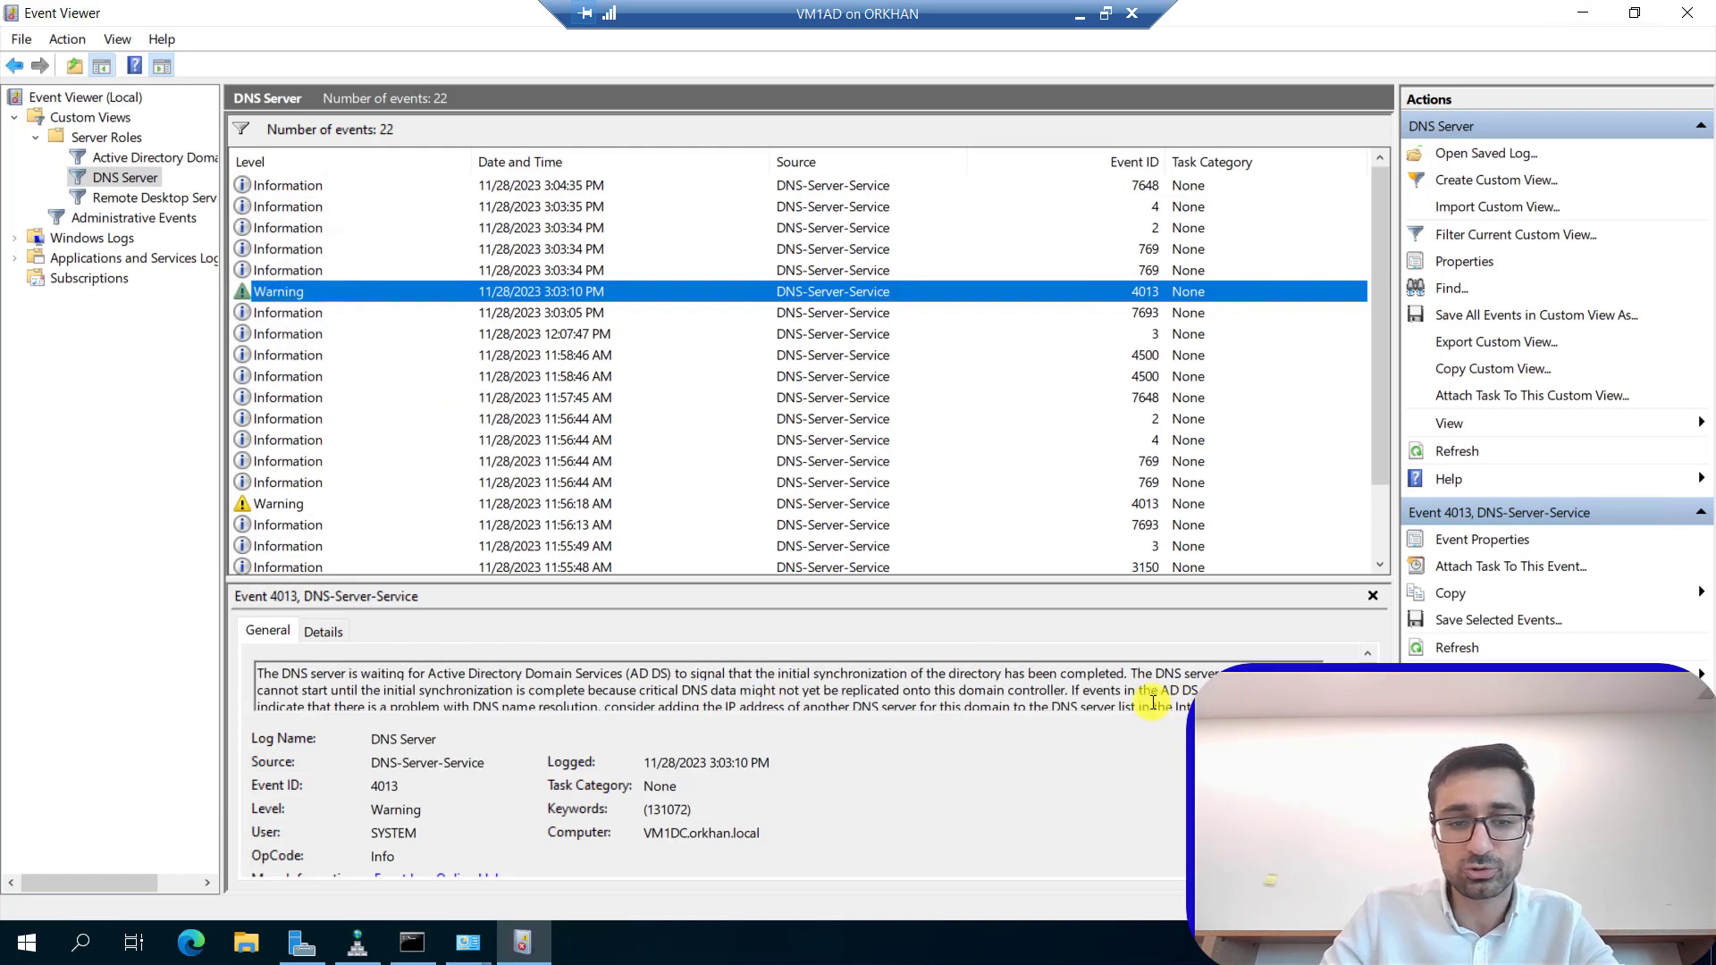
drag(588, 686, 1139, 703)
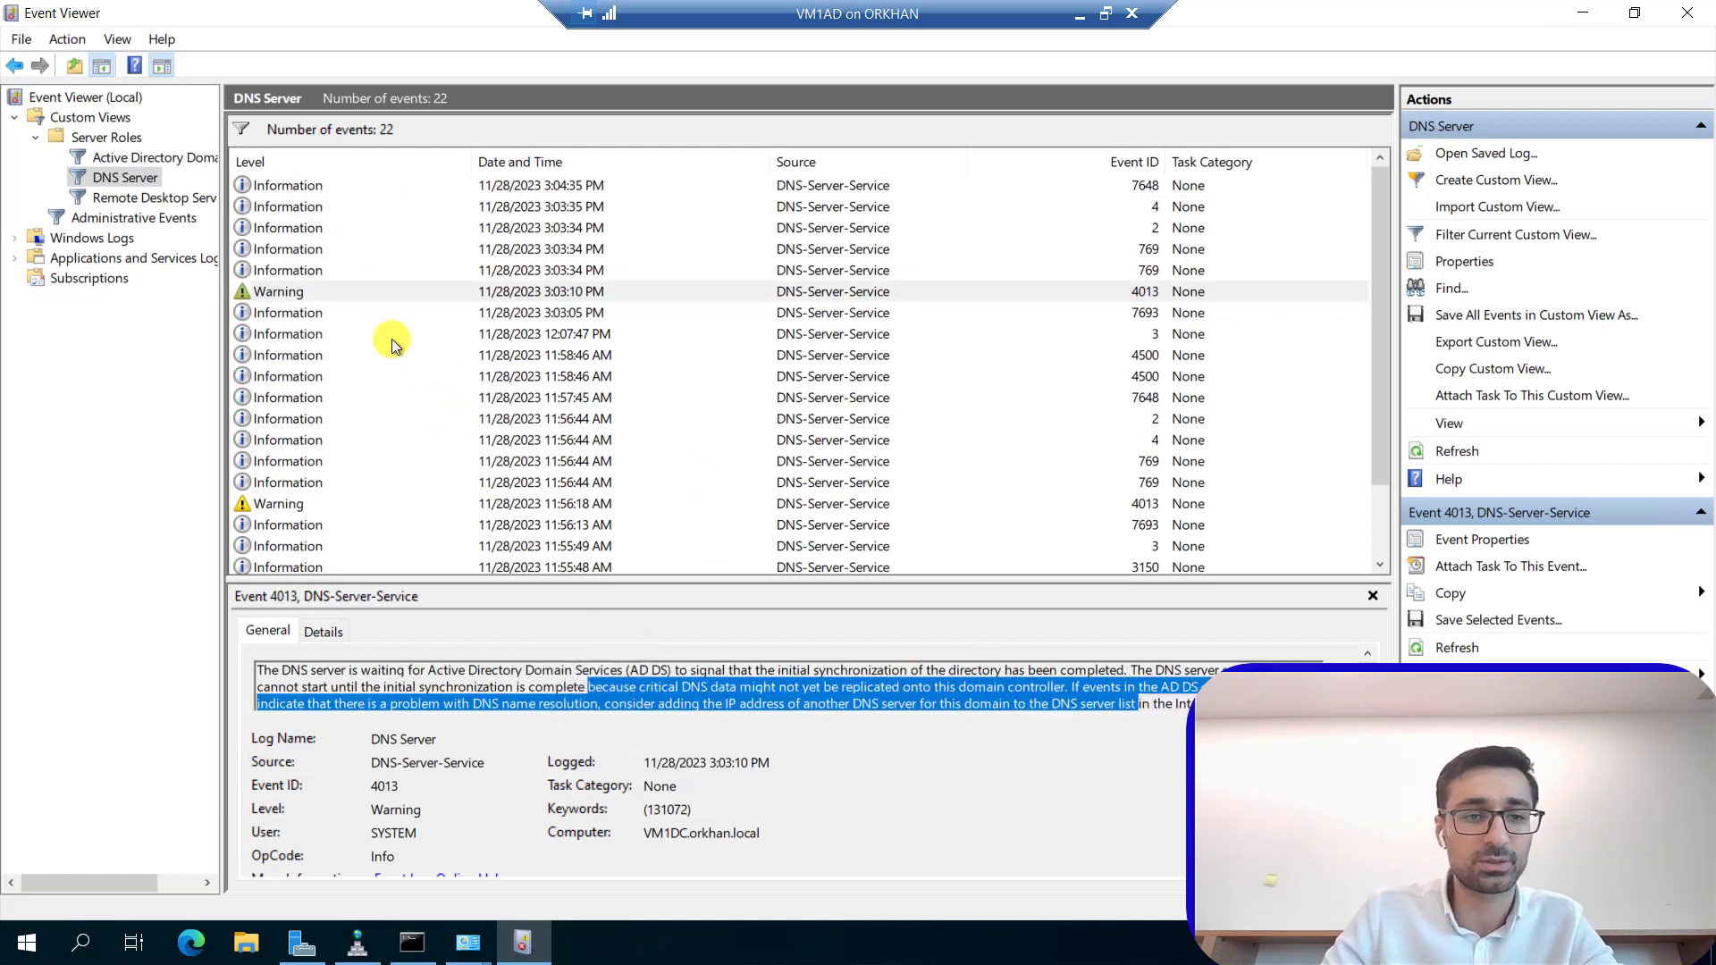
click(287, 185)
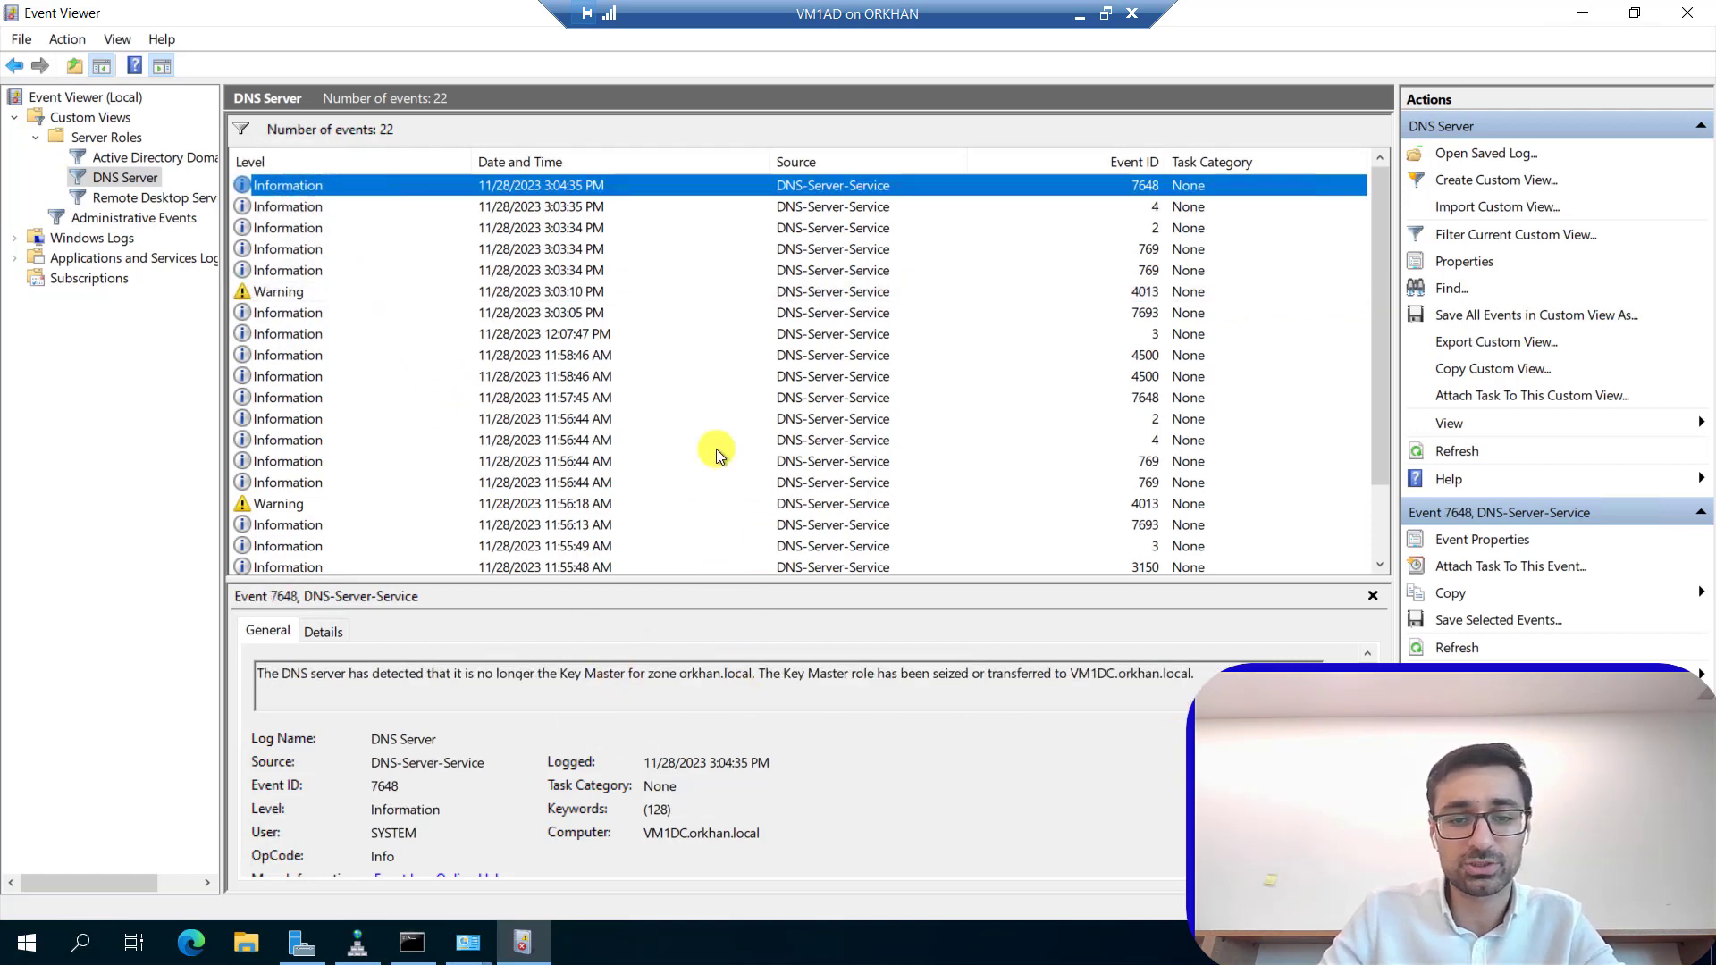
click(211, 225)
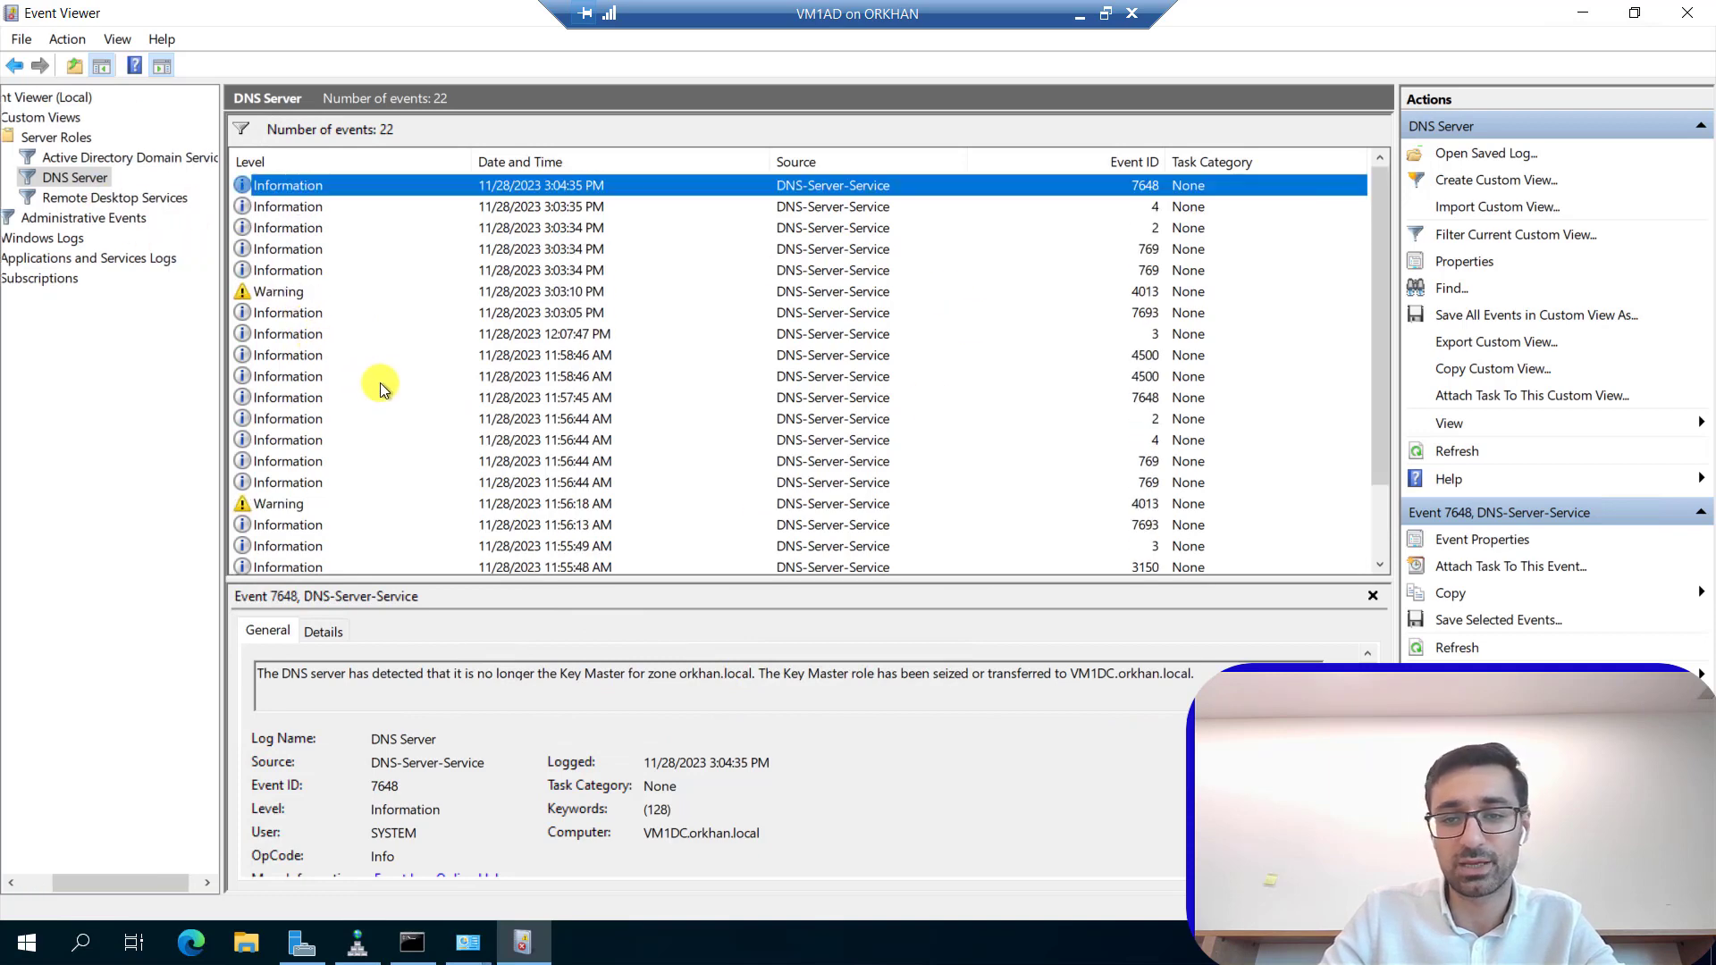
Switch back to DNS Manager and view the monitoring test options in VM1DC's server properties.
click(1582, 13)
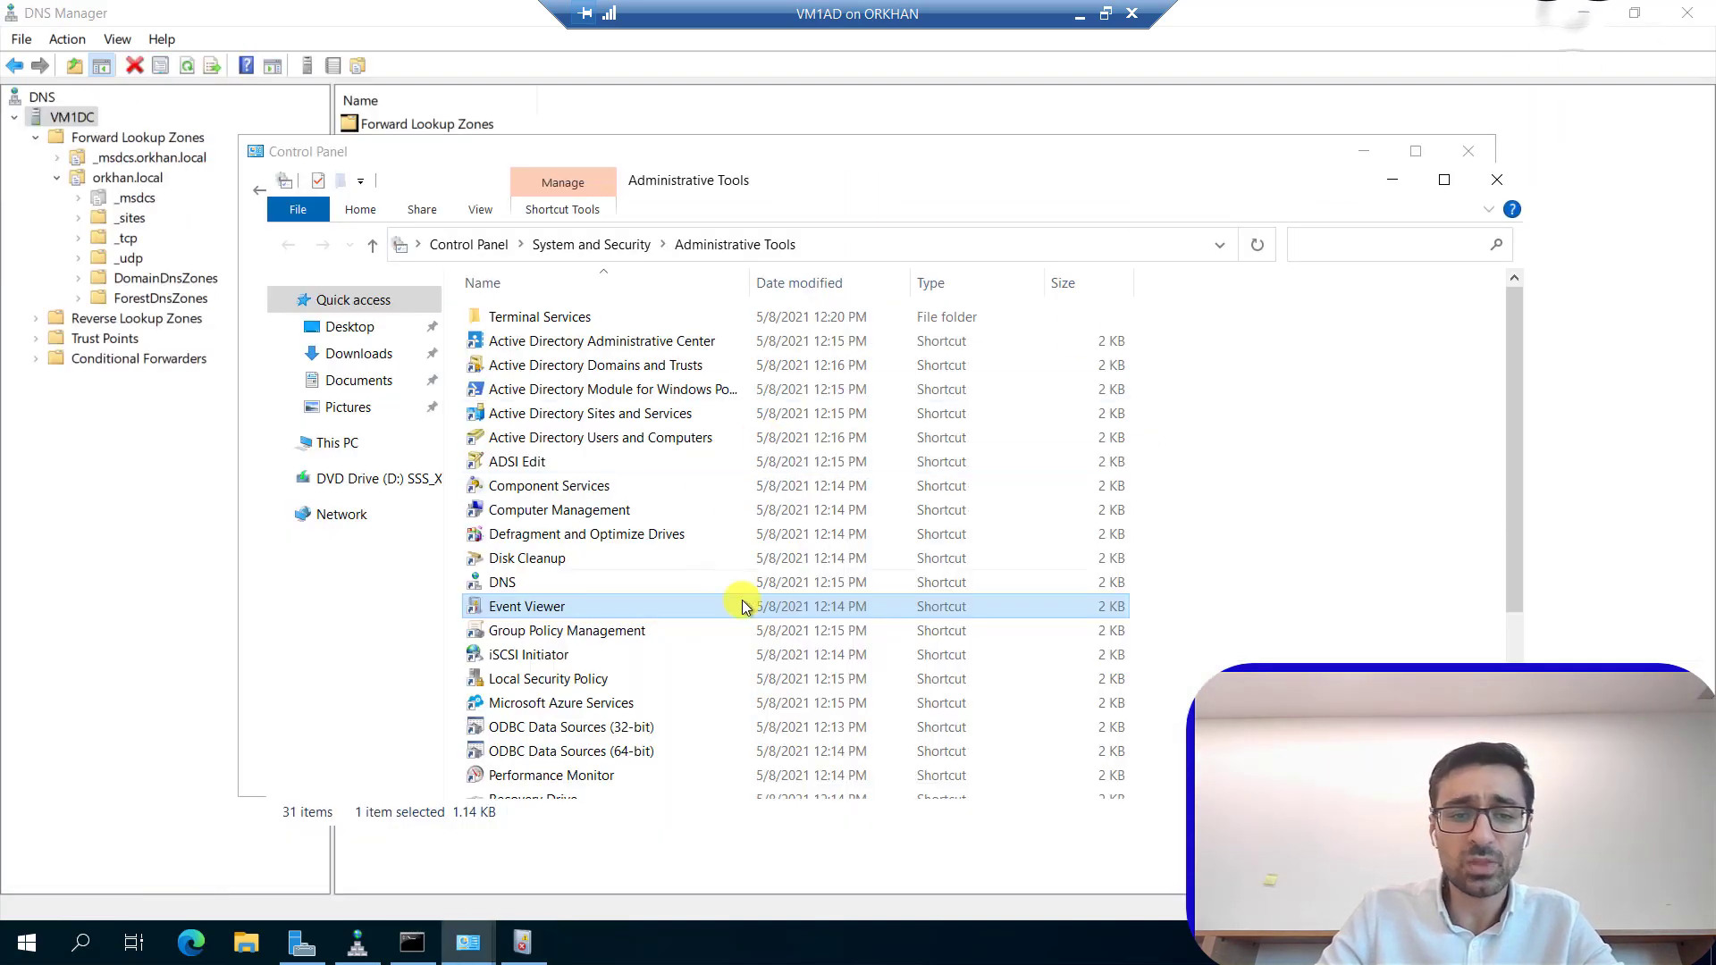
click(63, 581)
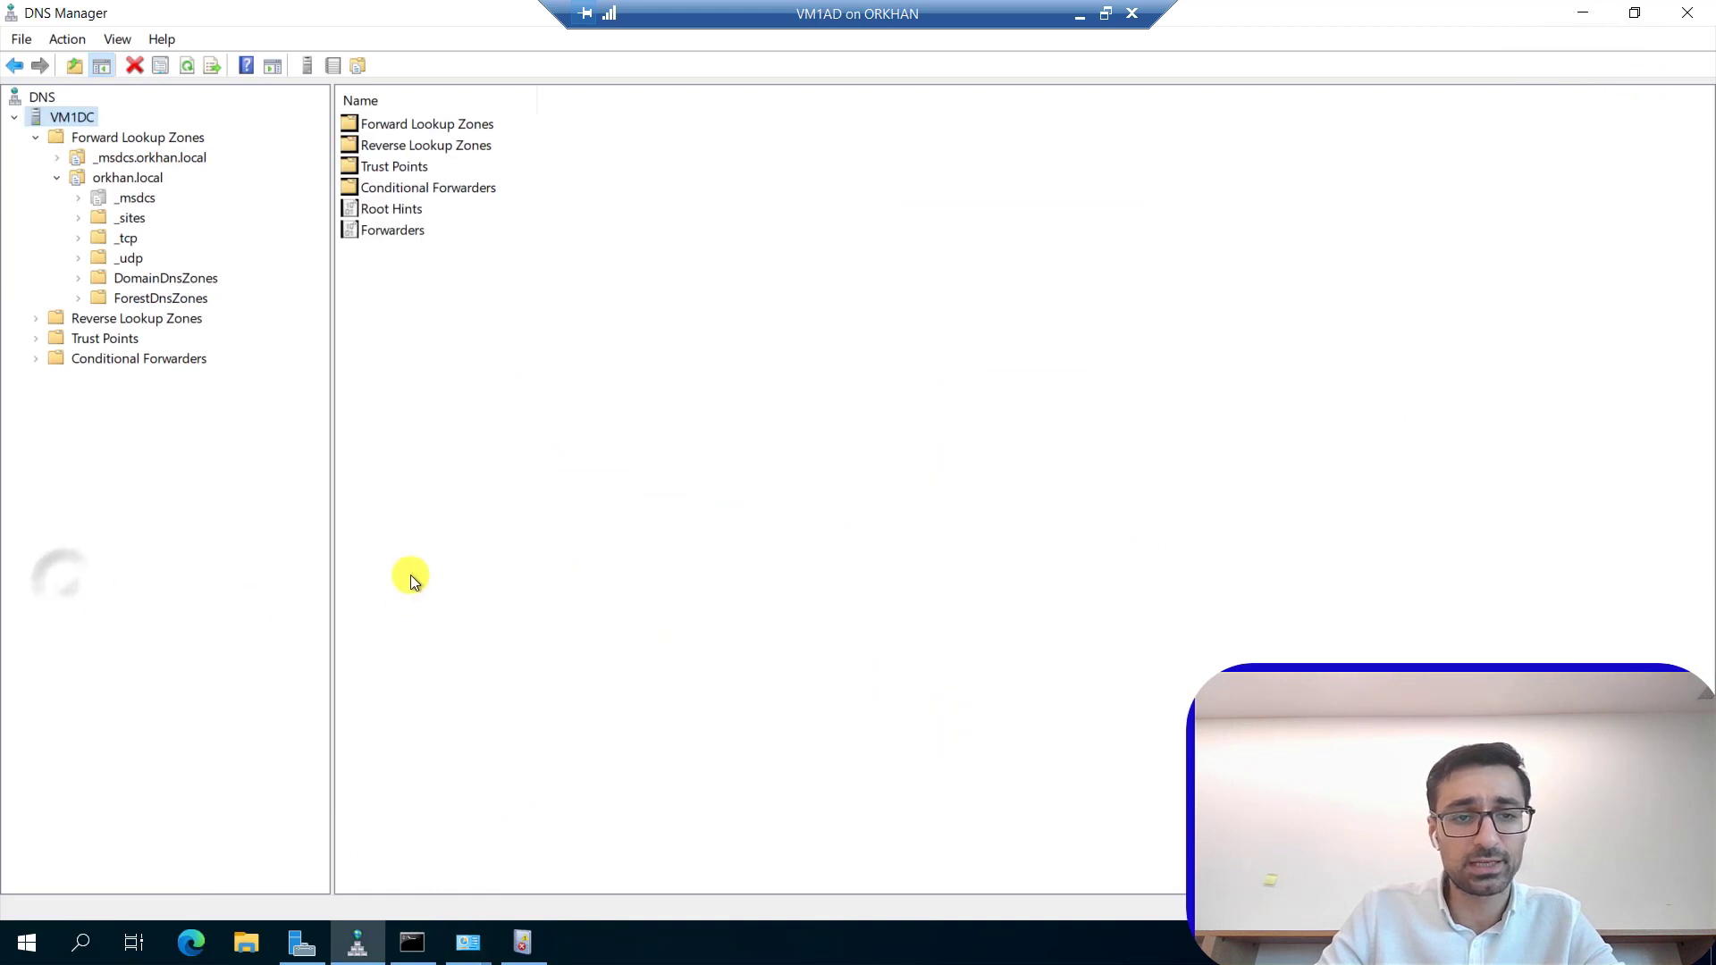
right_click(84, 115)
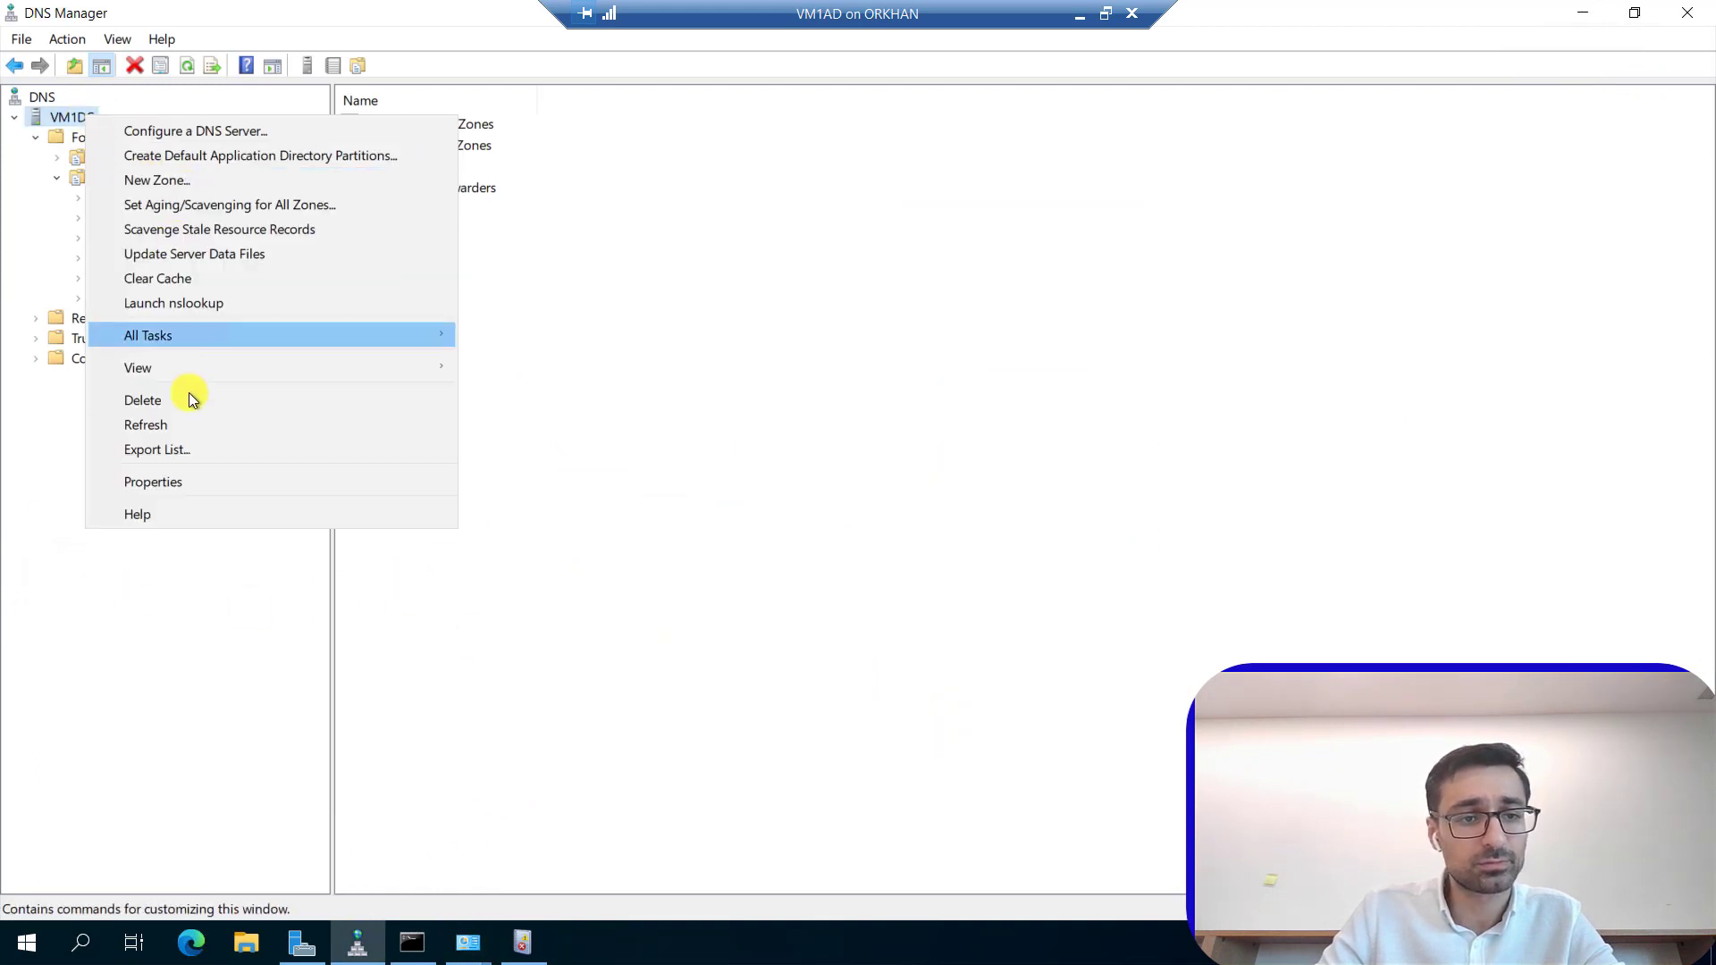
click(179, 480)
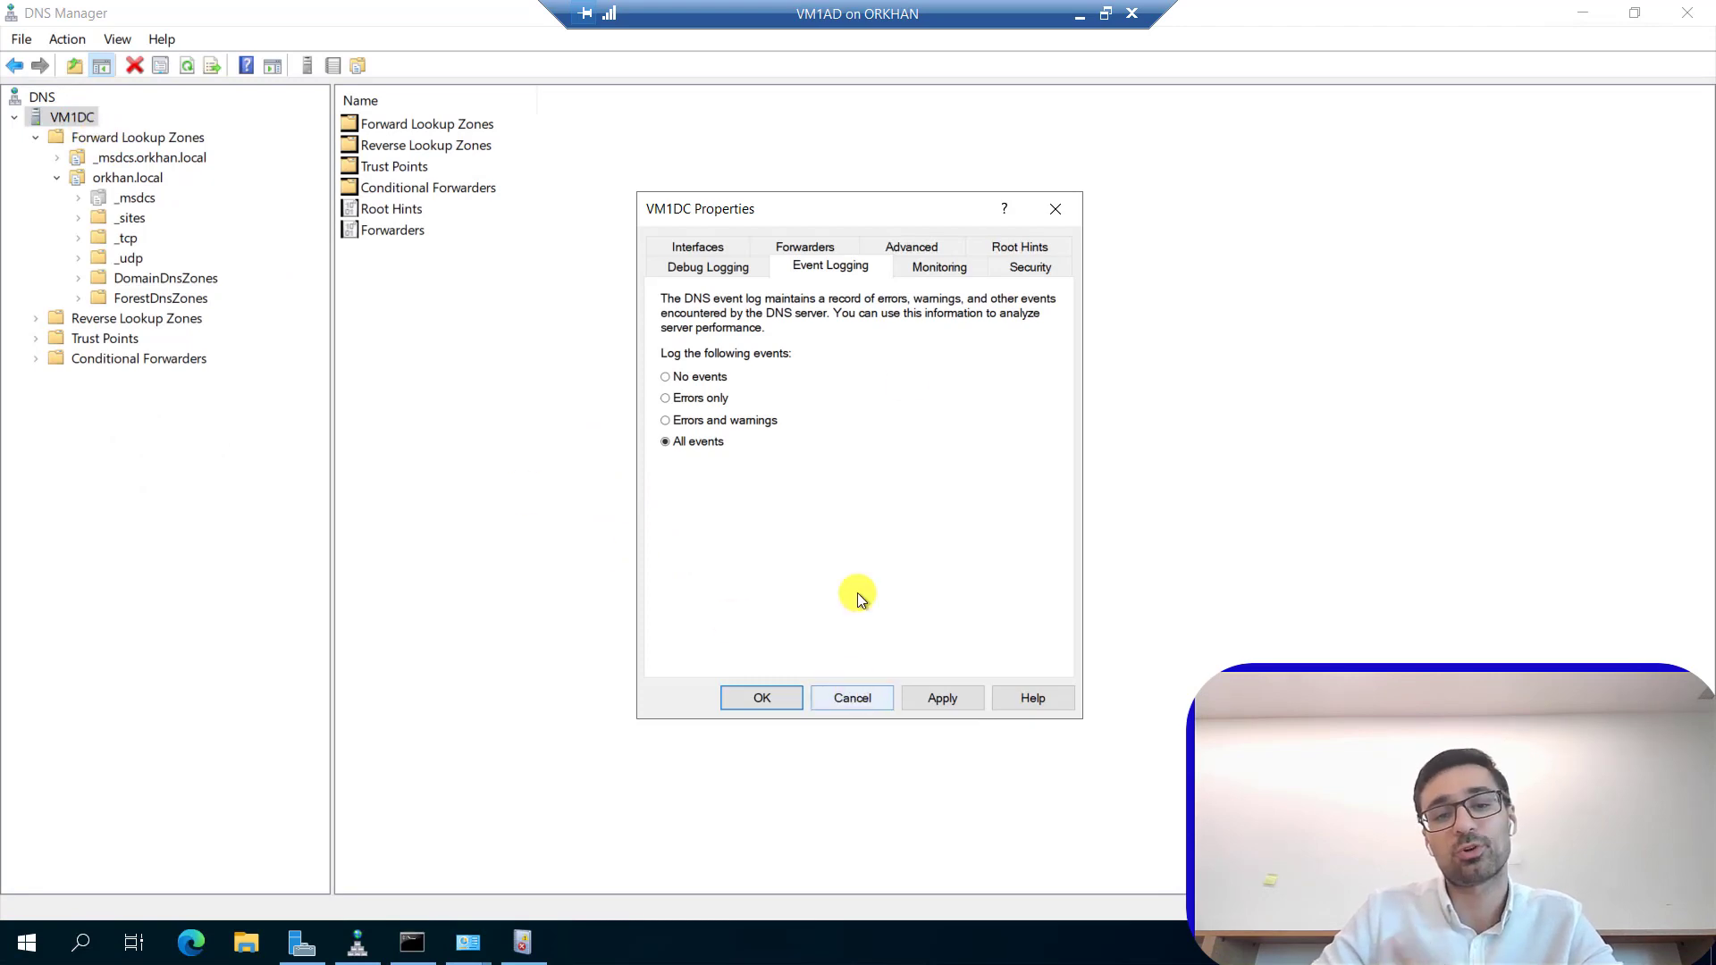
click(936, 268)
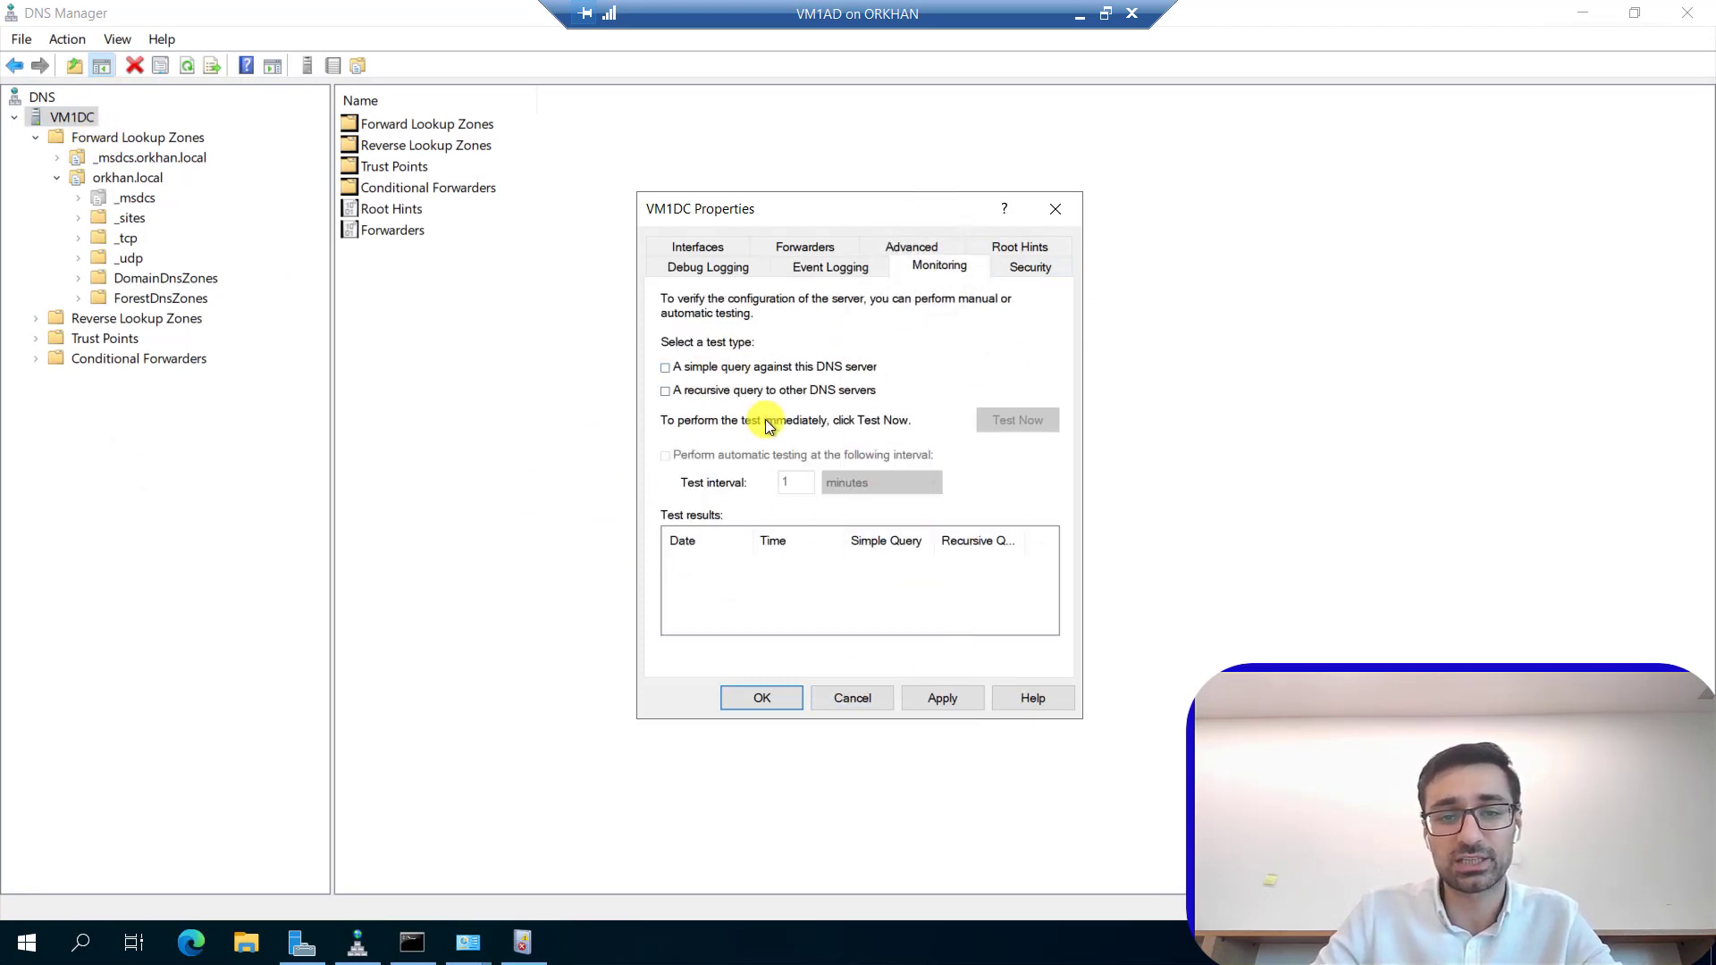
Review the groups and users in VM1DC's security settings and view the Domain Admins permissions.
click(1028, 267)
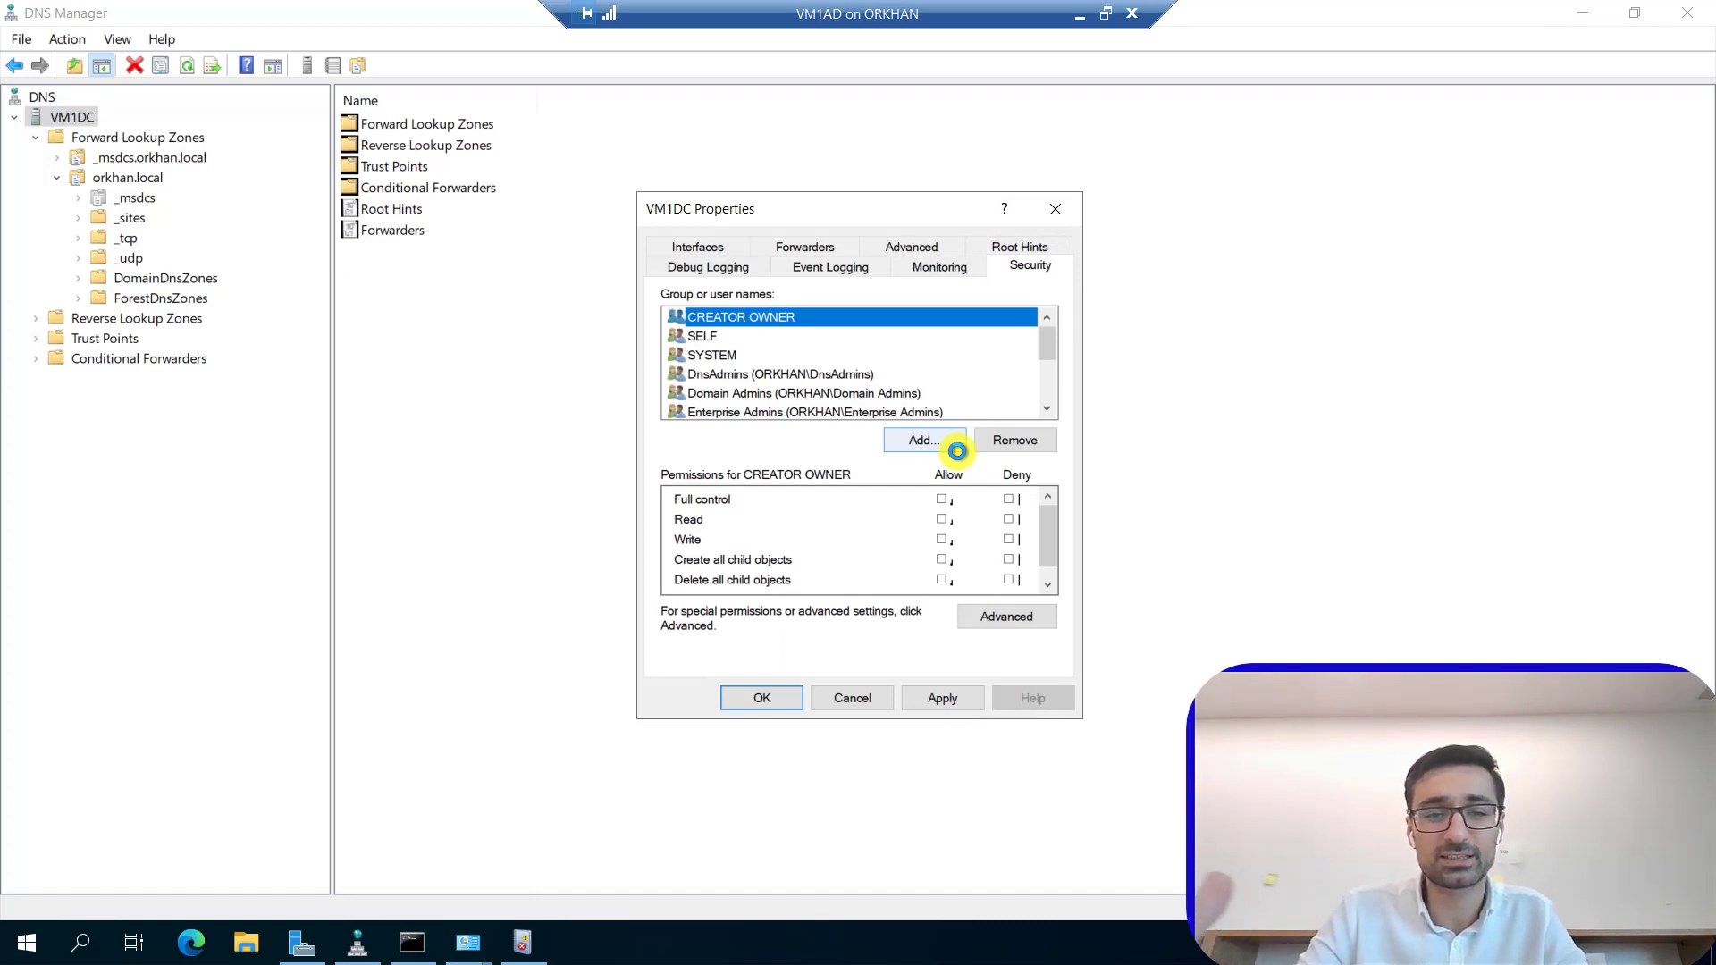
scroll(838, 367, down, 1)
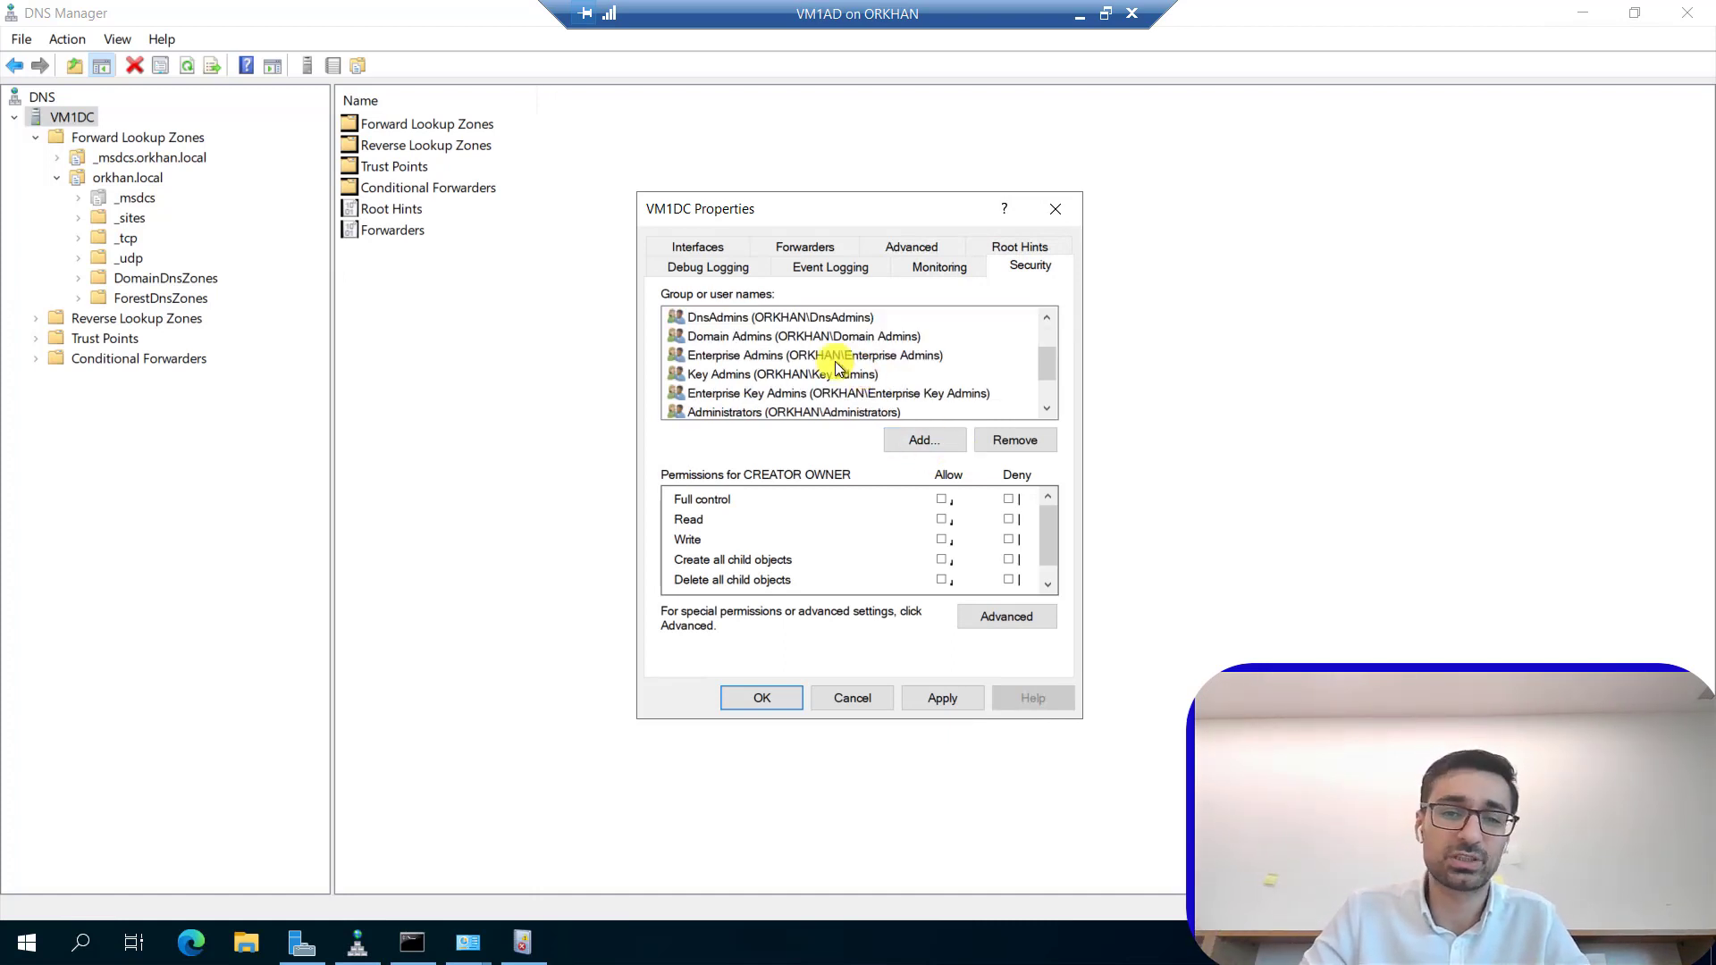
click(770, 338)
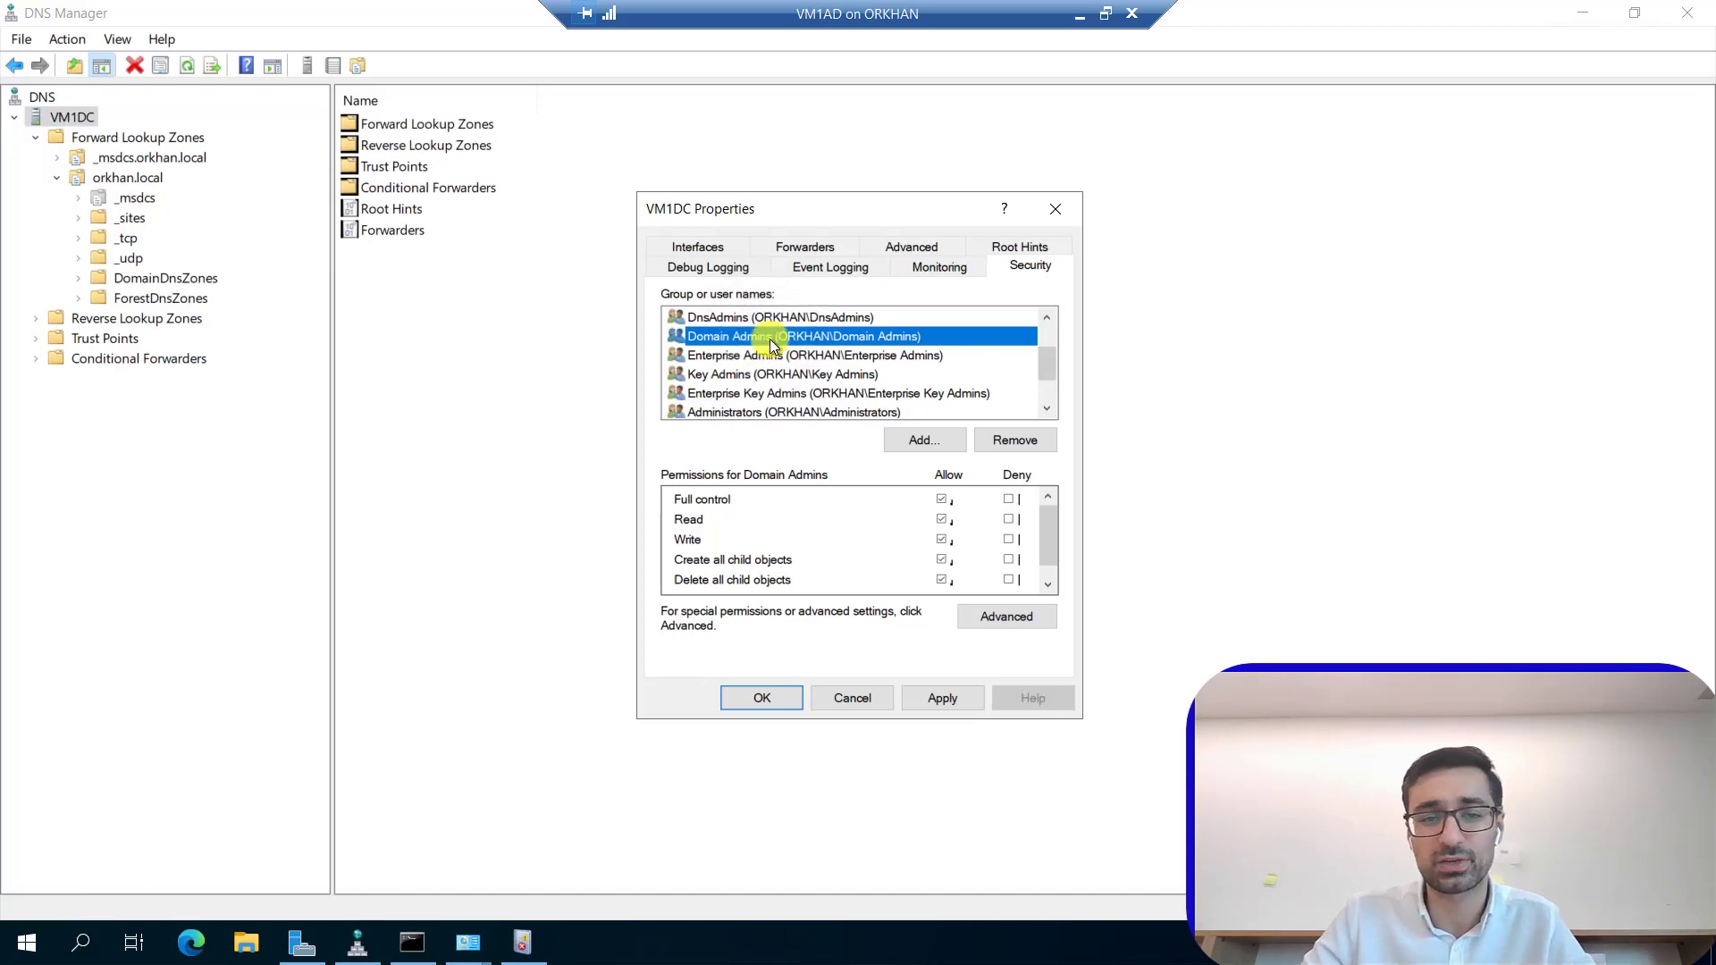
scroll(769, 340, down, 1)
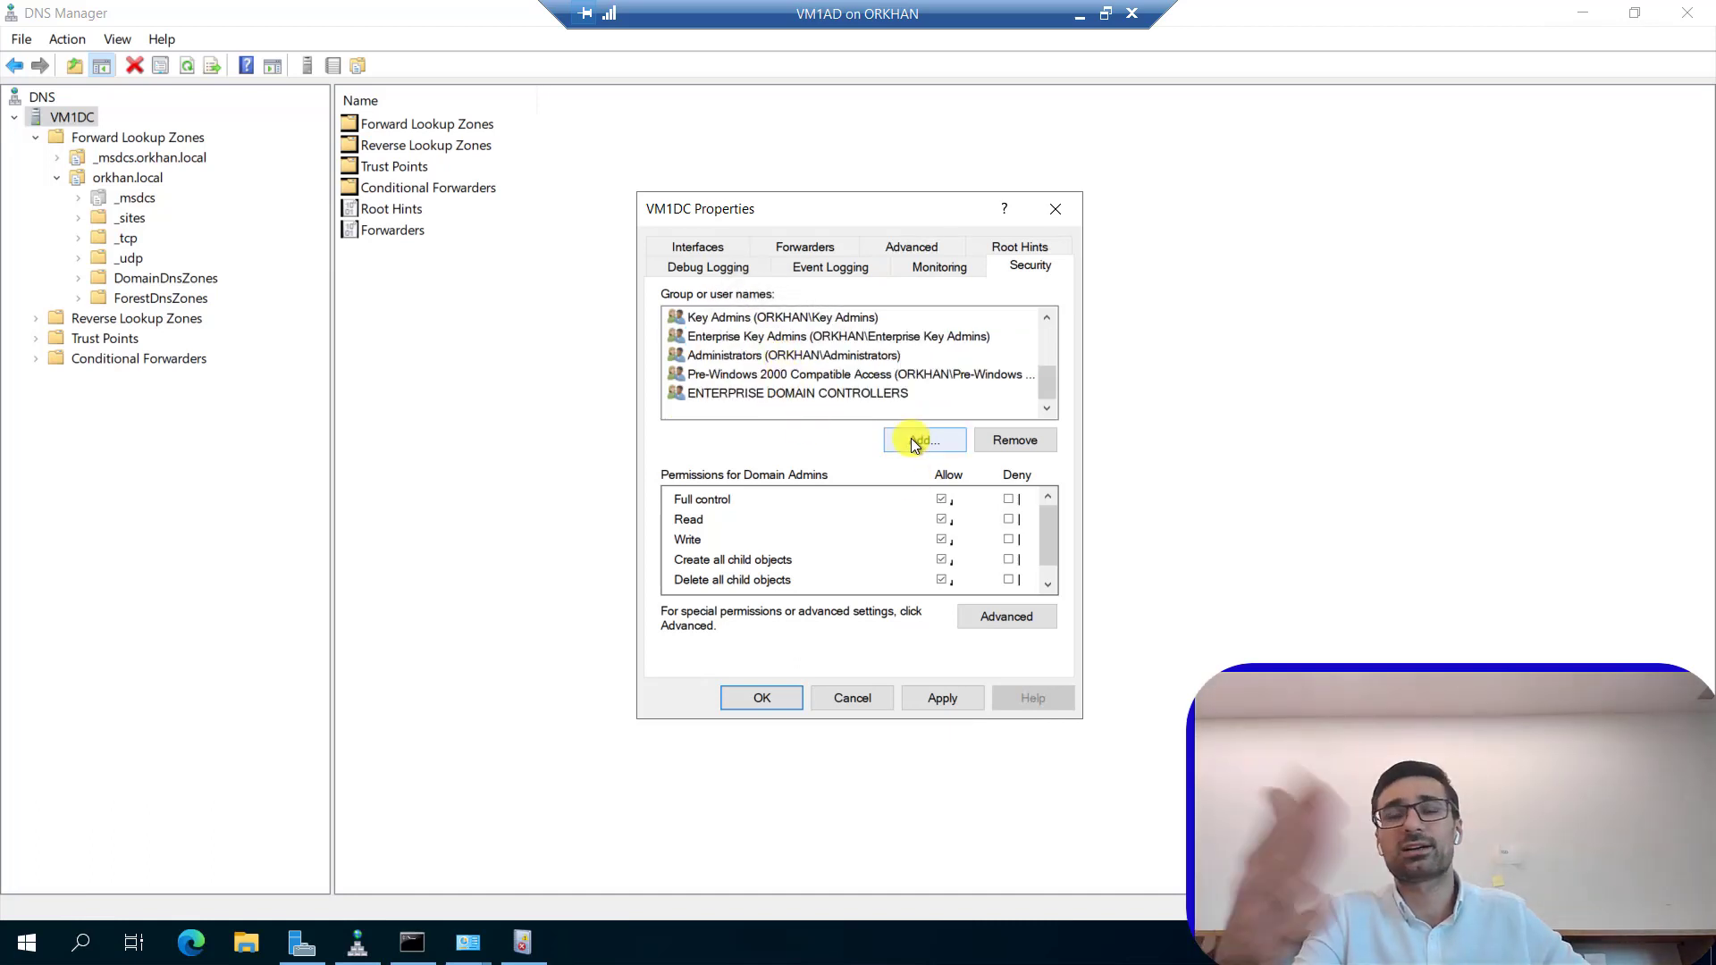
View the selection form for adding users or groups to VM1DC's permissions, and close it without adding any.
click(910, 438)
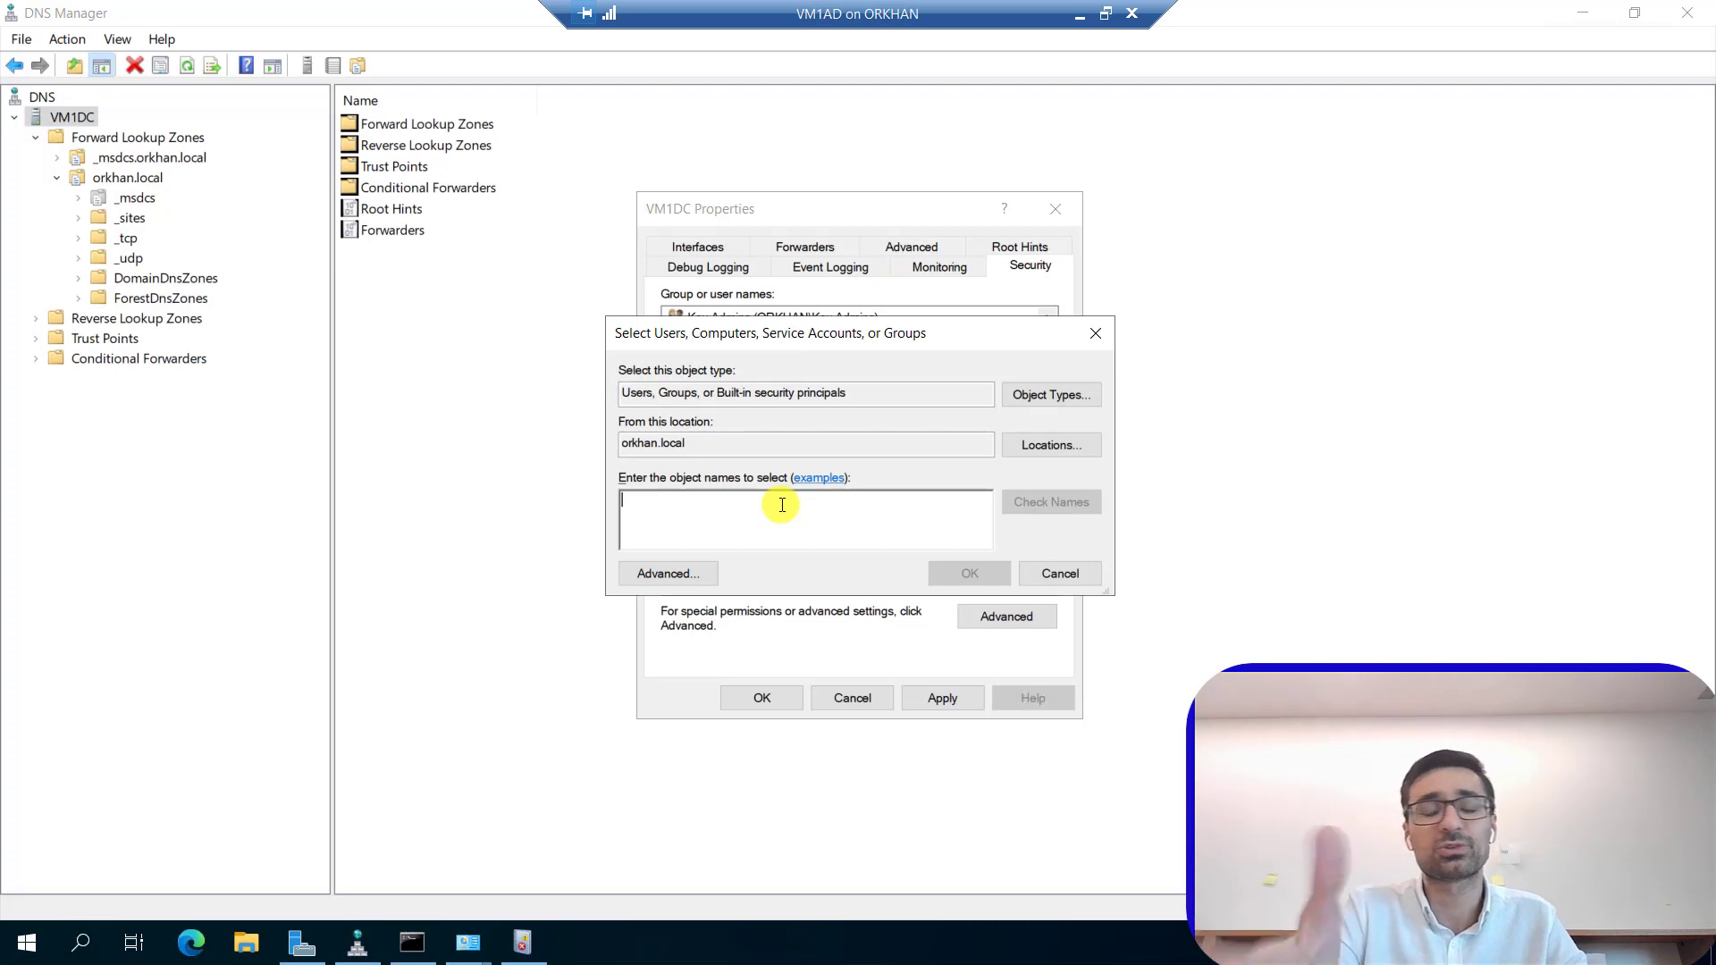
key(Caps_Lock)
key(Caps_Lock)
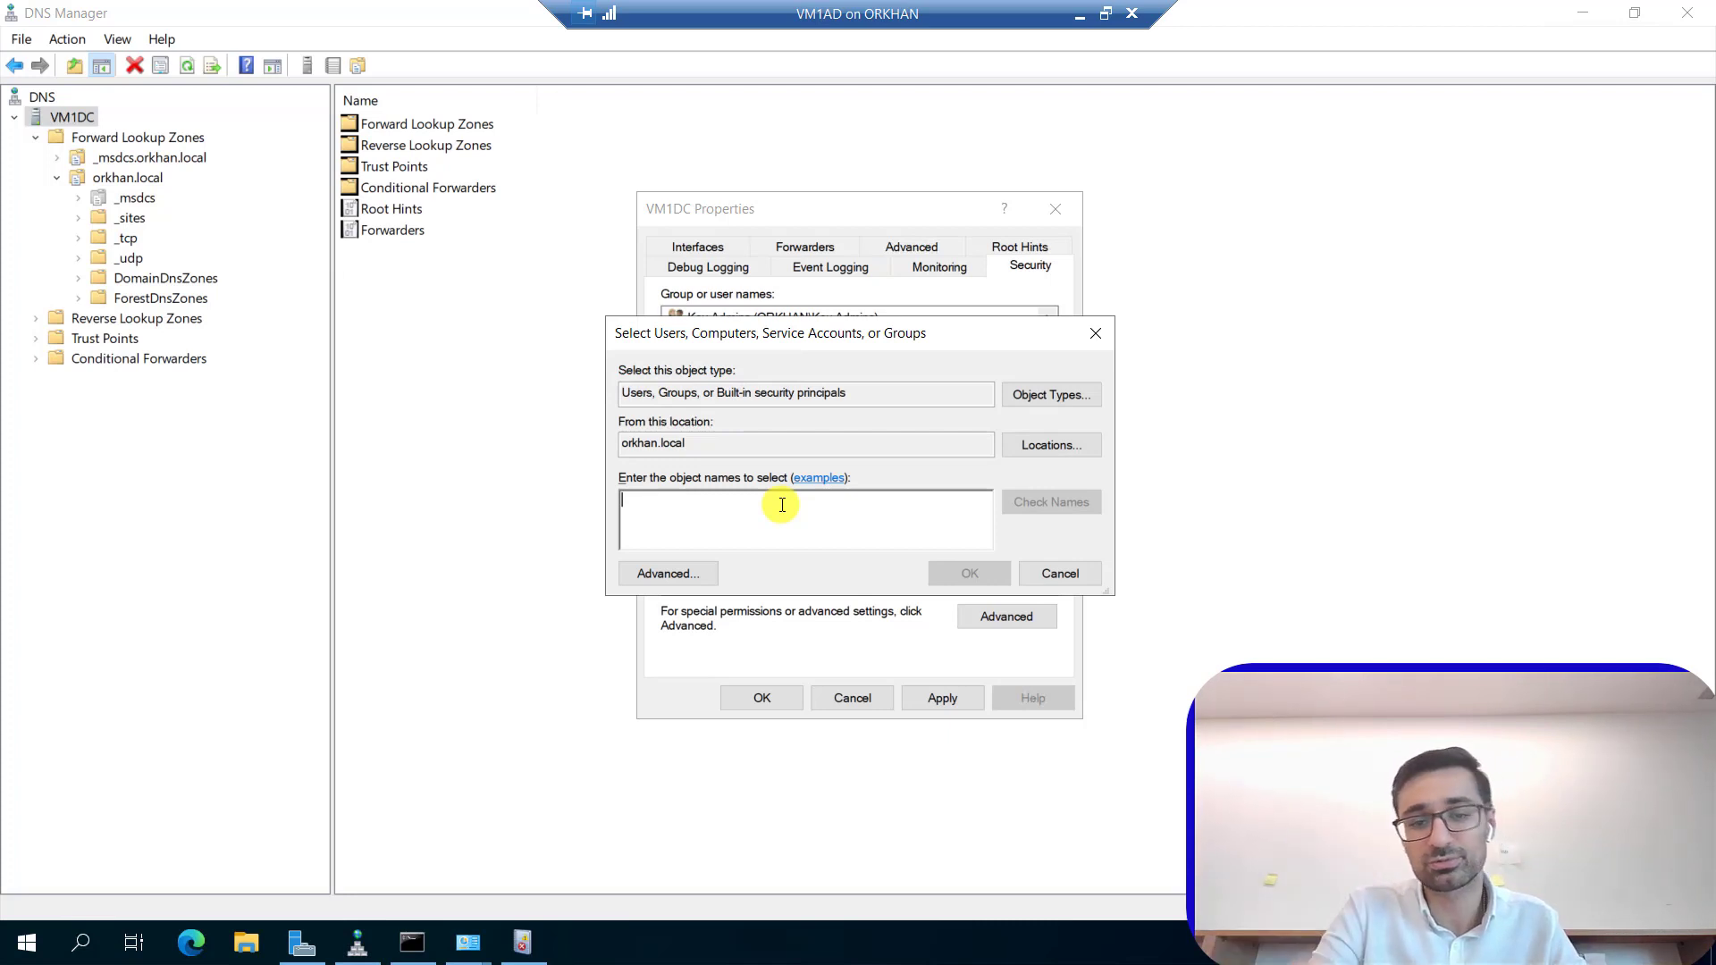
key(Caps_Lock)
key(Caps_Lock)
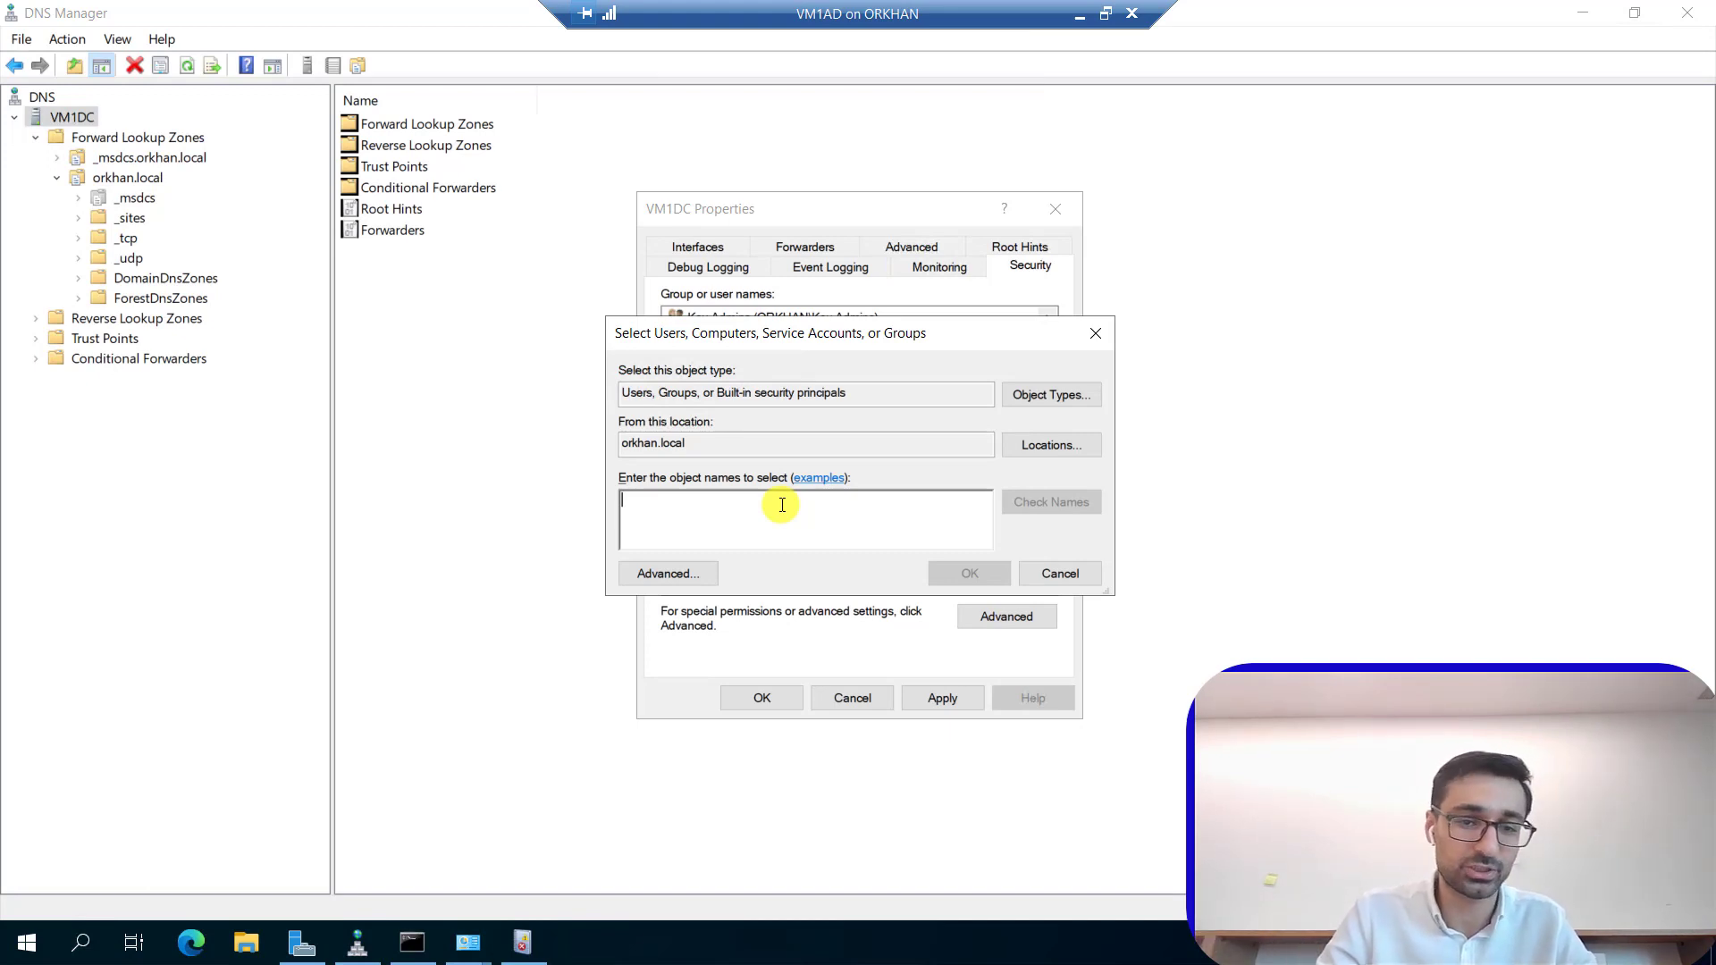
click(1062, 575)
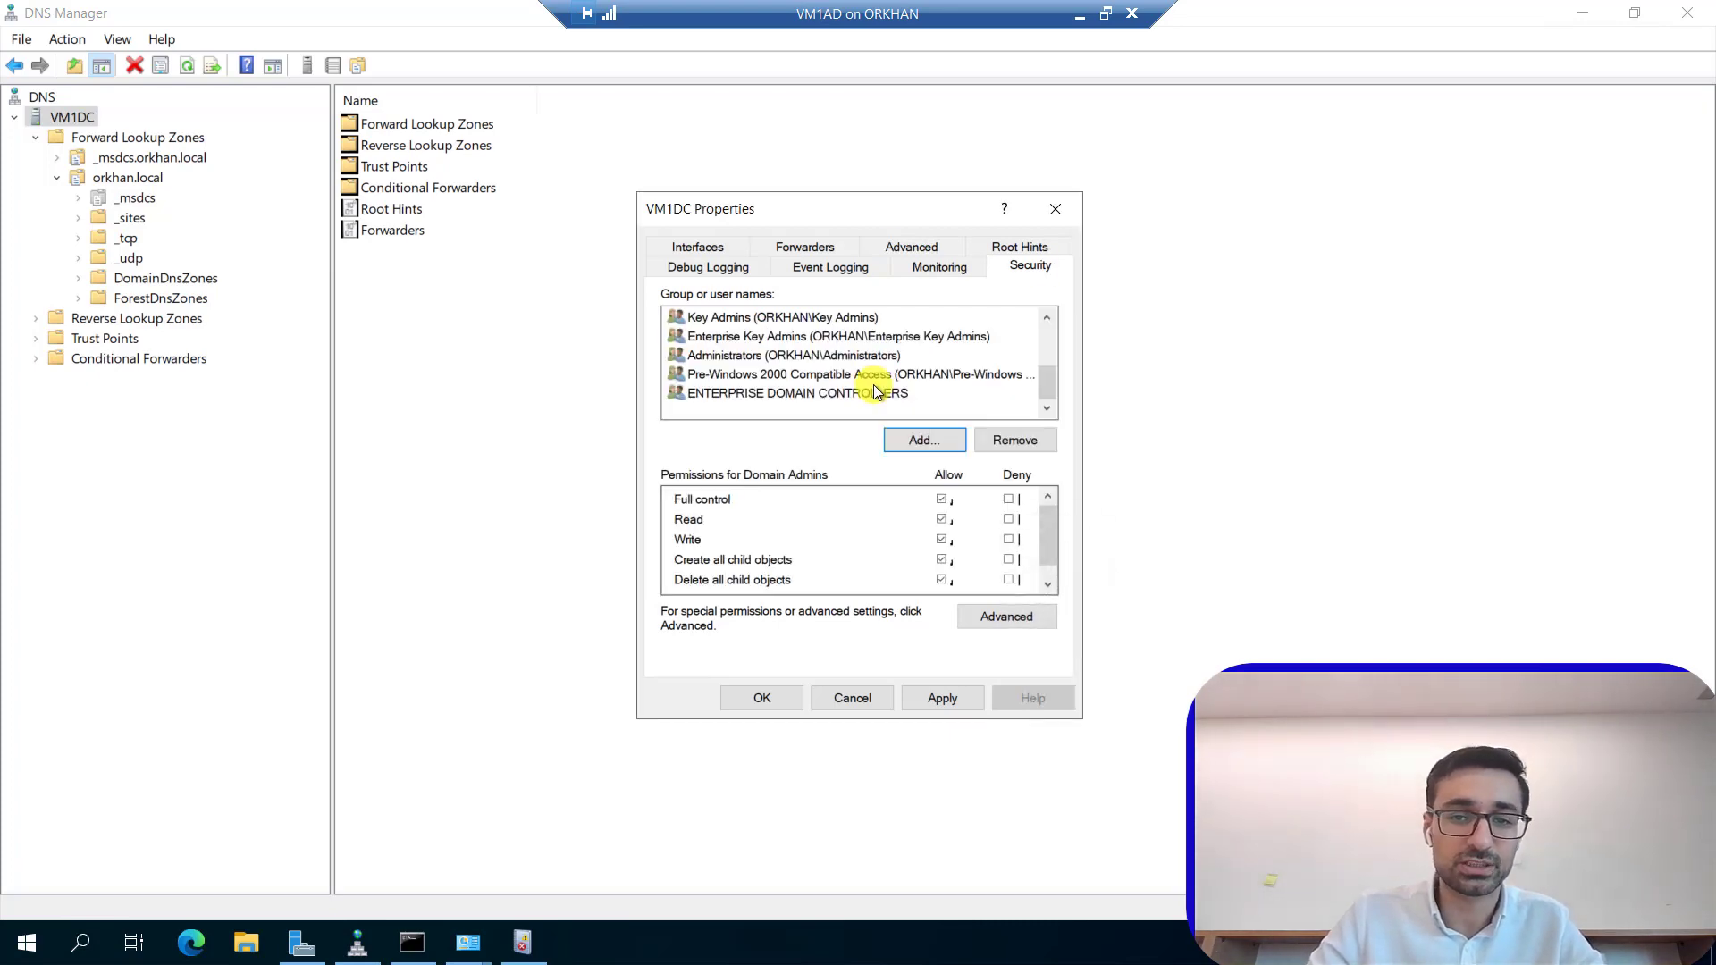
Review the list of advanced server options in VM1DC's properties.
click(904, 246)
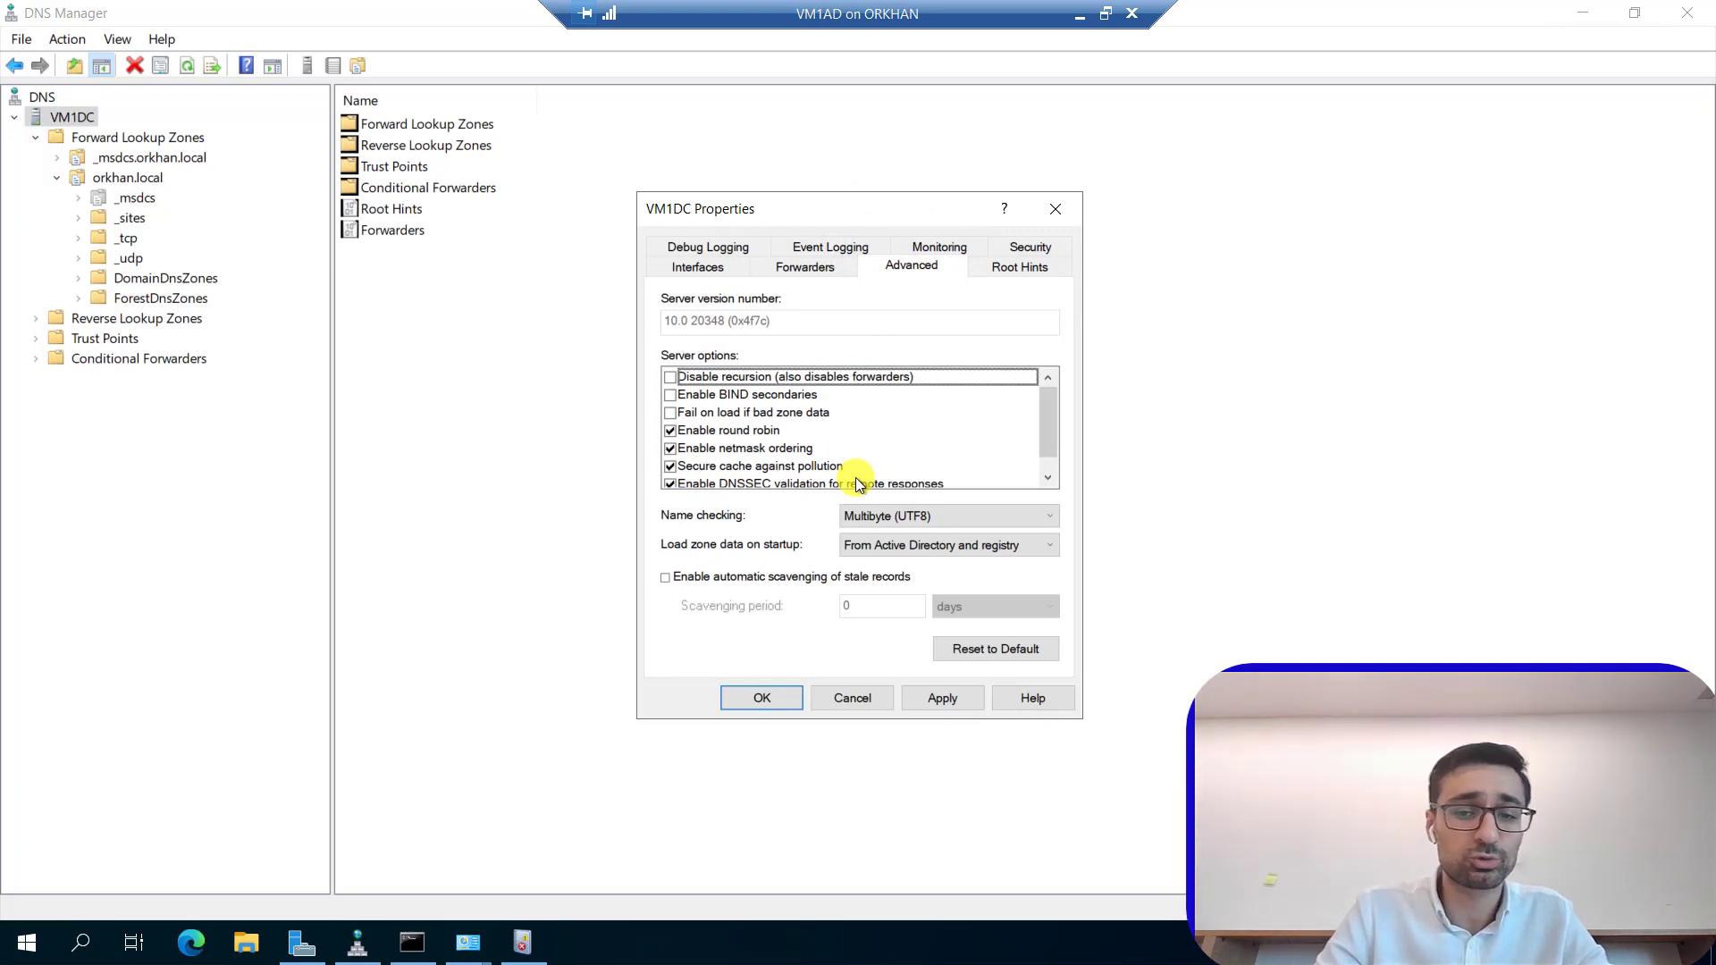
scroll(856, 478, down, 1)
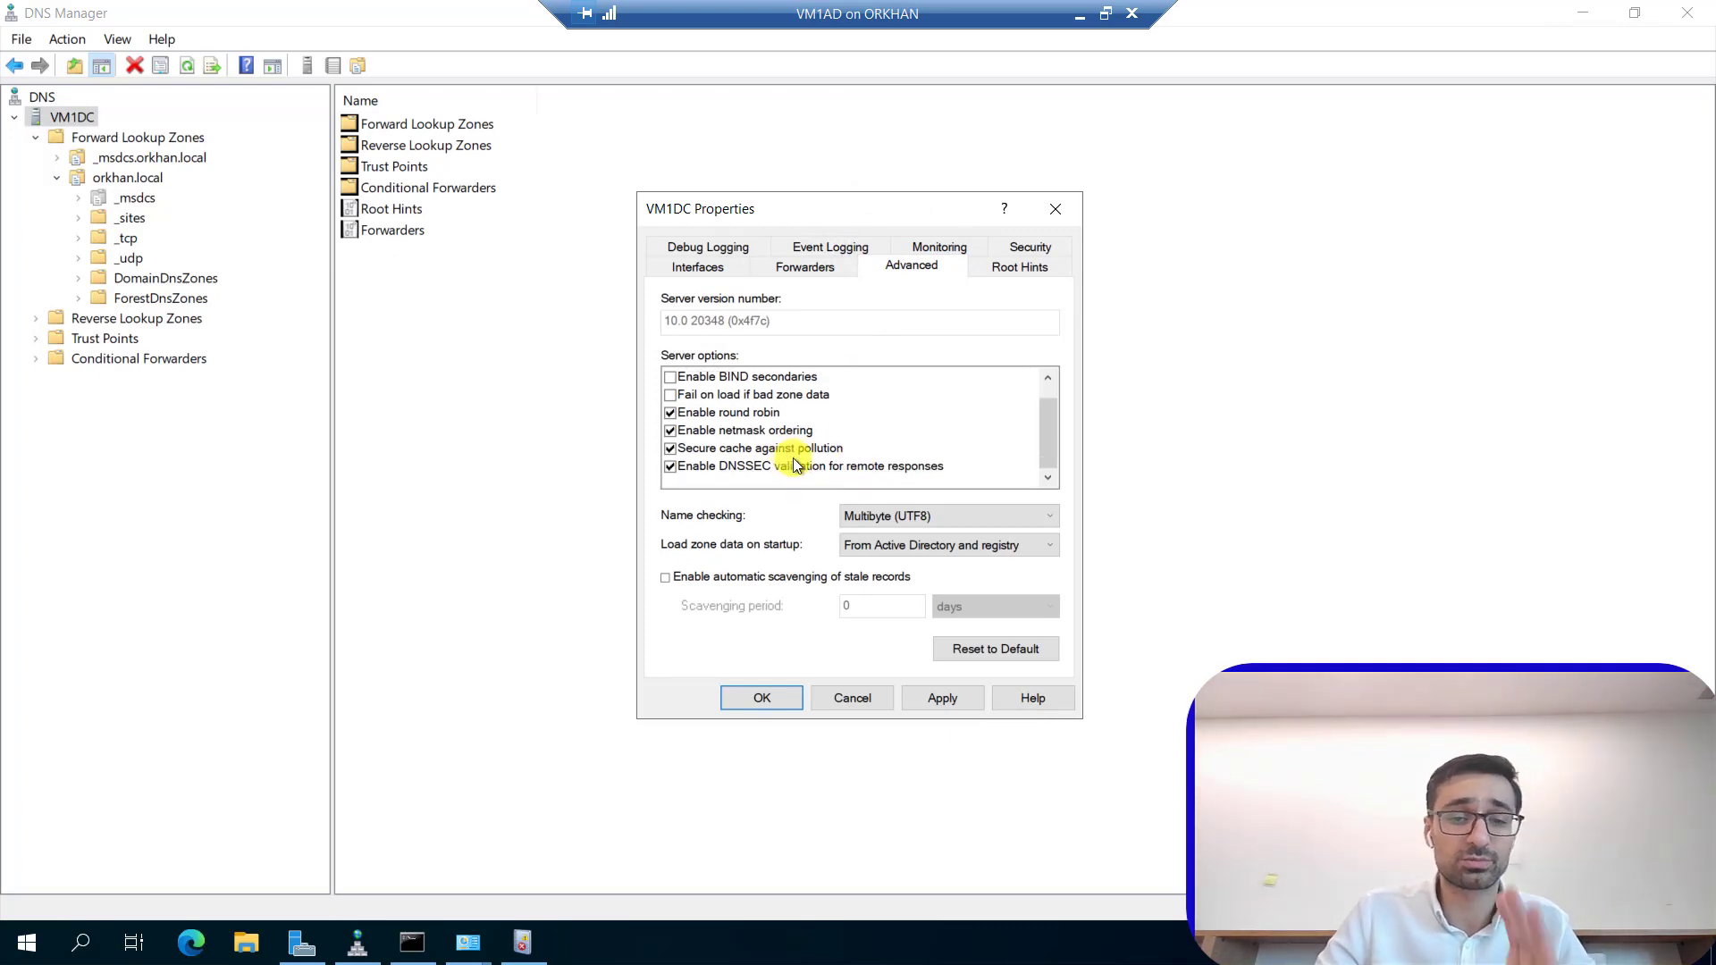
scroll(796, 465, up, 1)
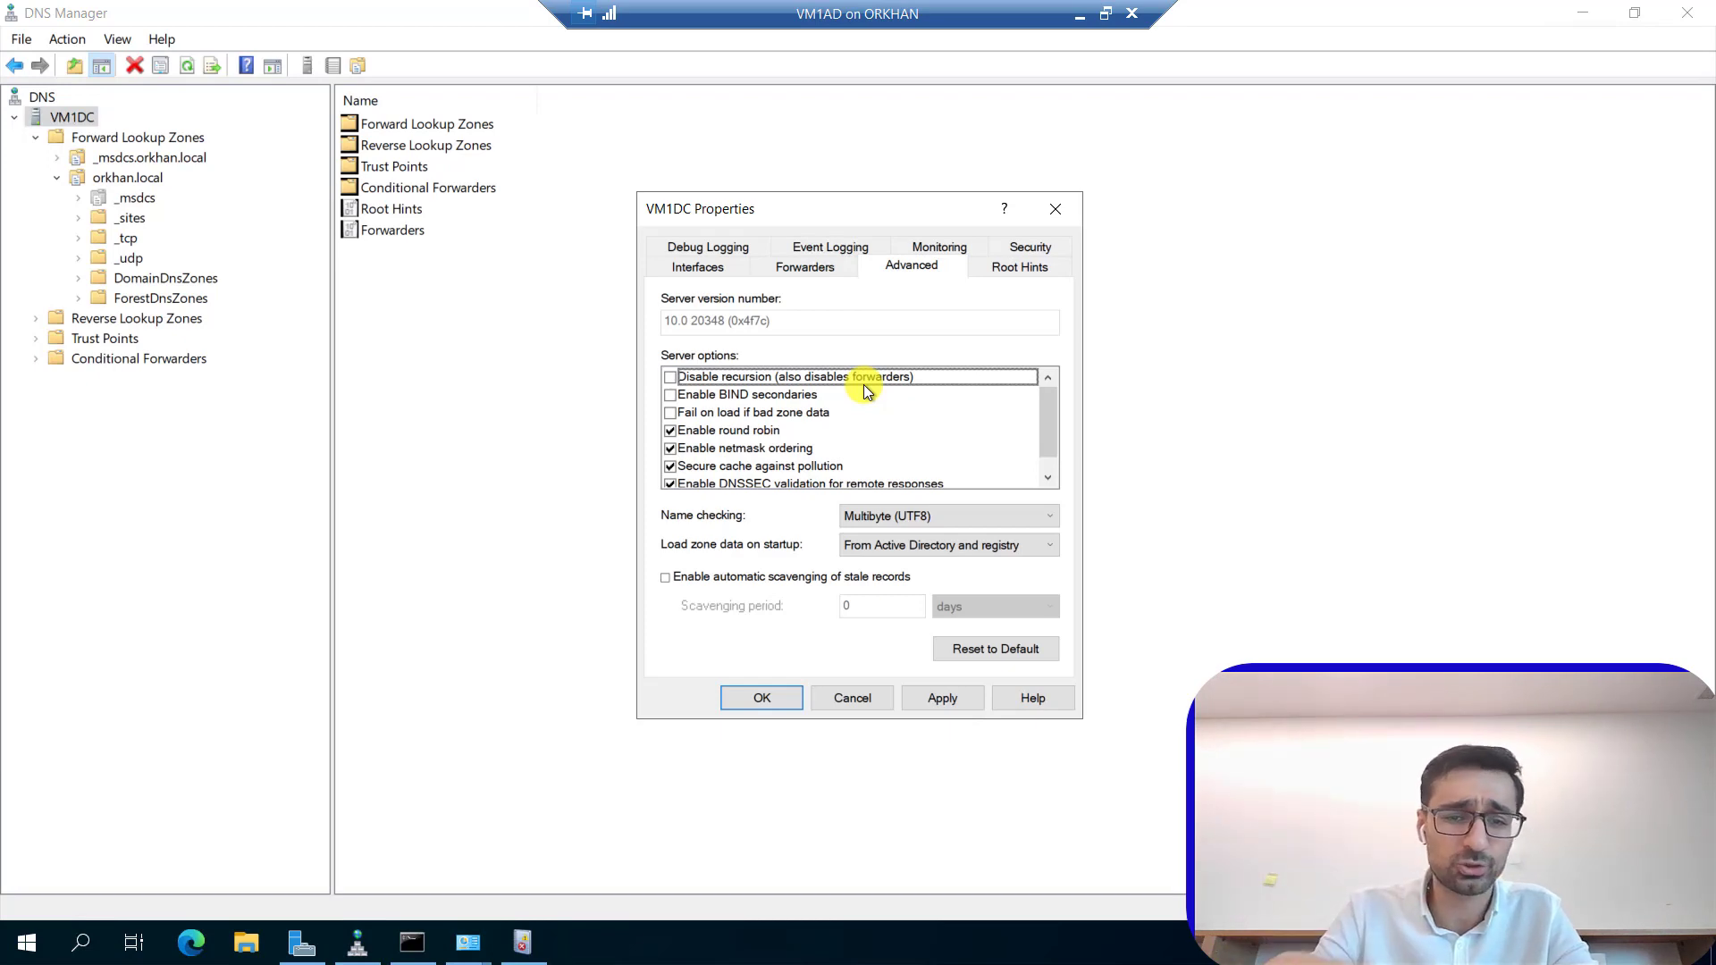
Try the Disable recursion option on VM1DC, check its Forwarders and Root Hints, and clear the option again.
click(772, 379)
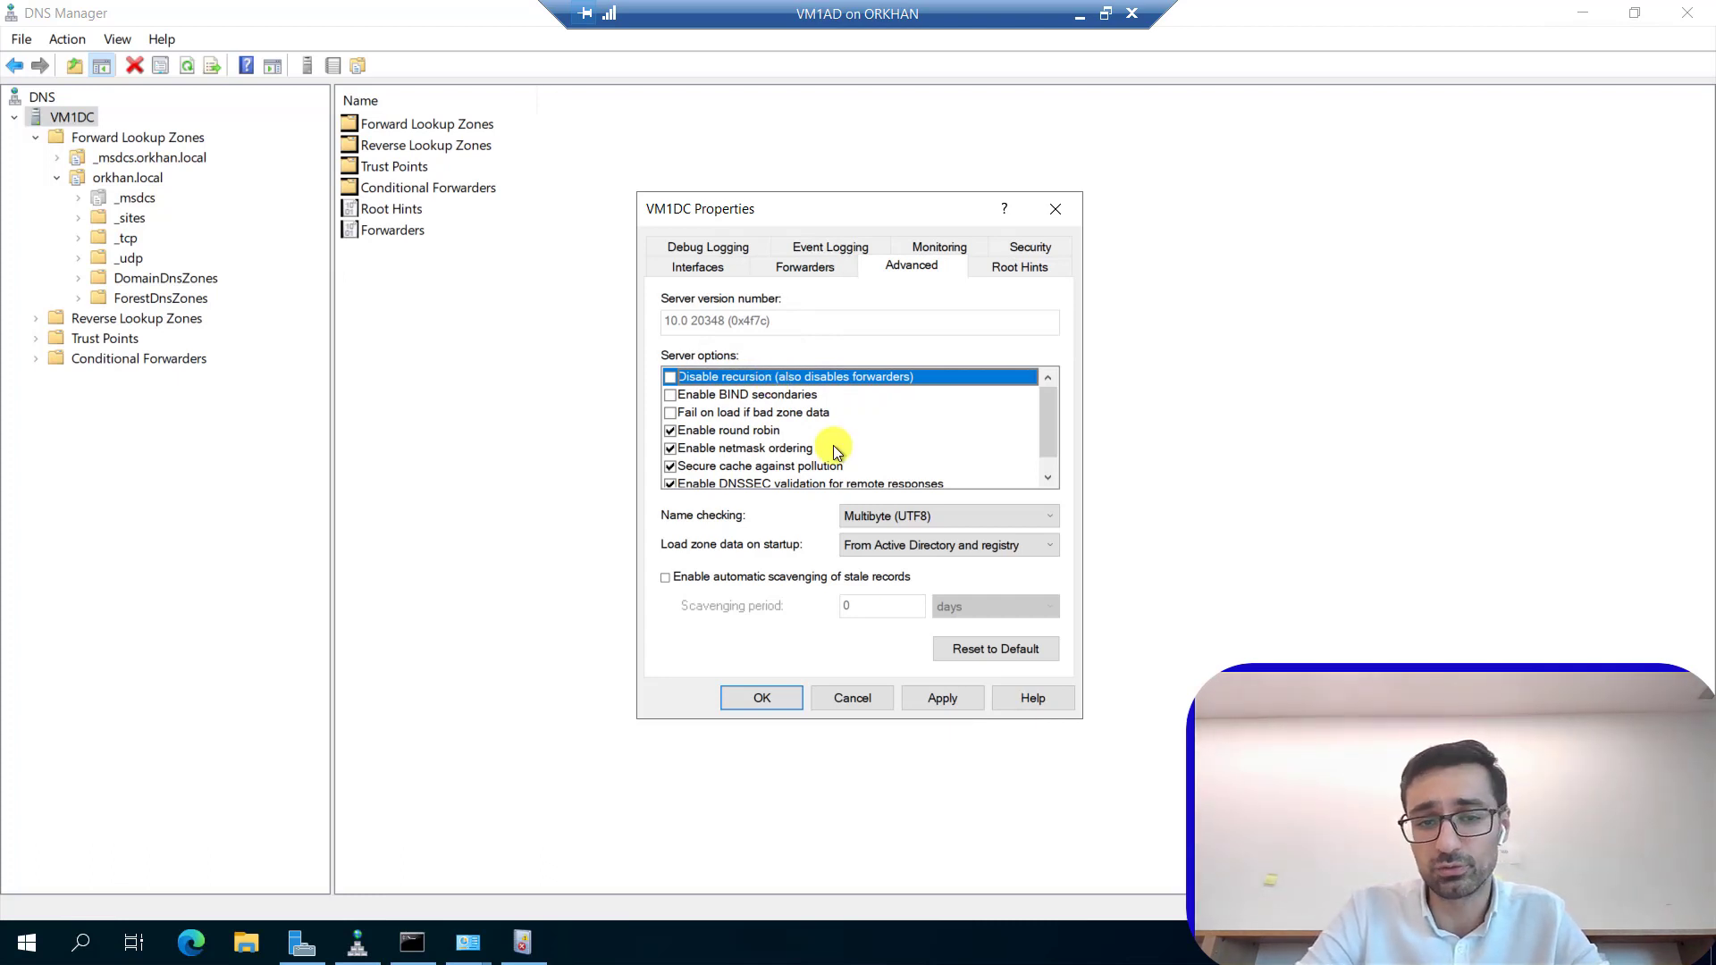
click(670, 376)
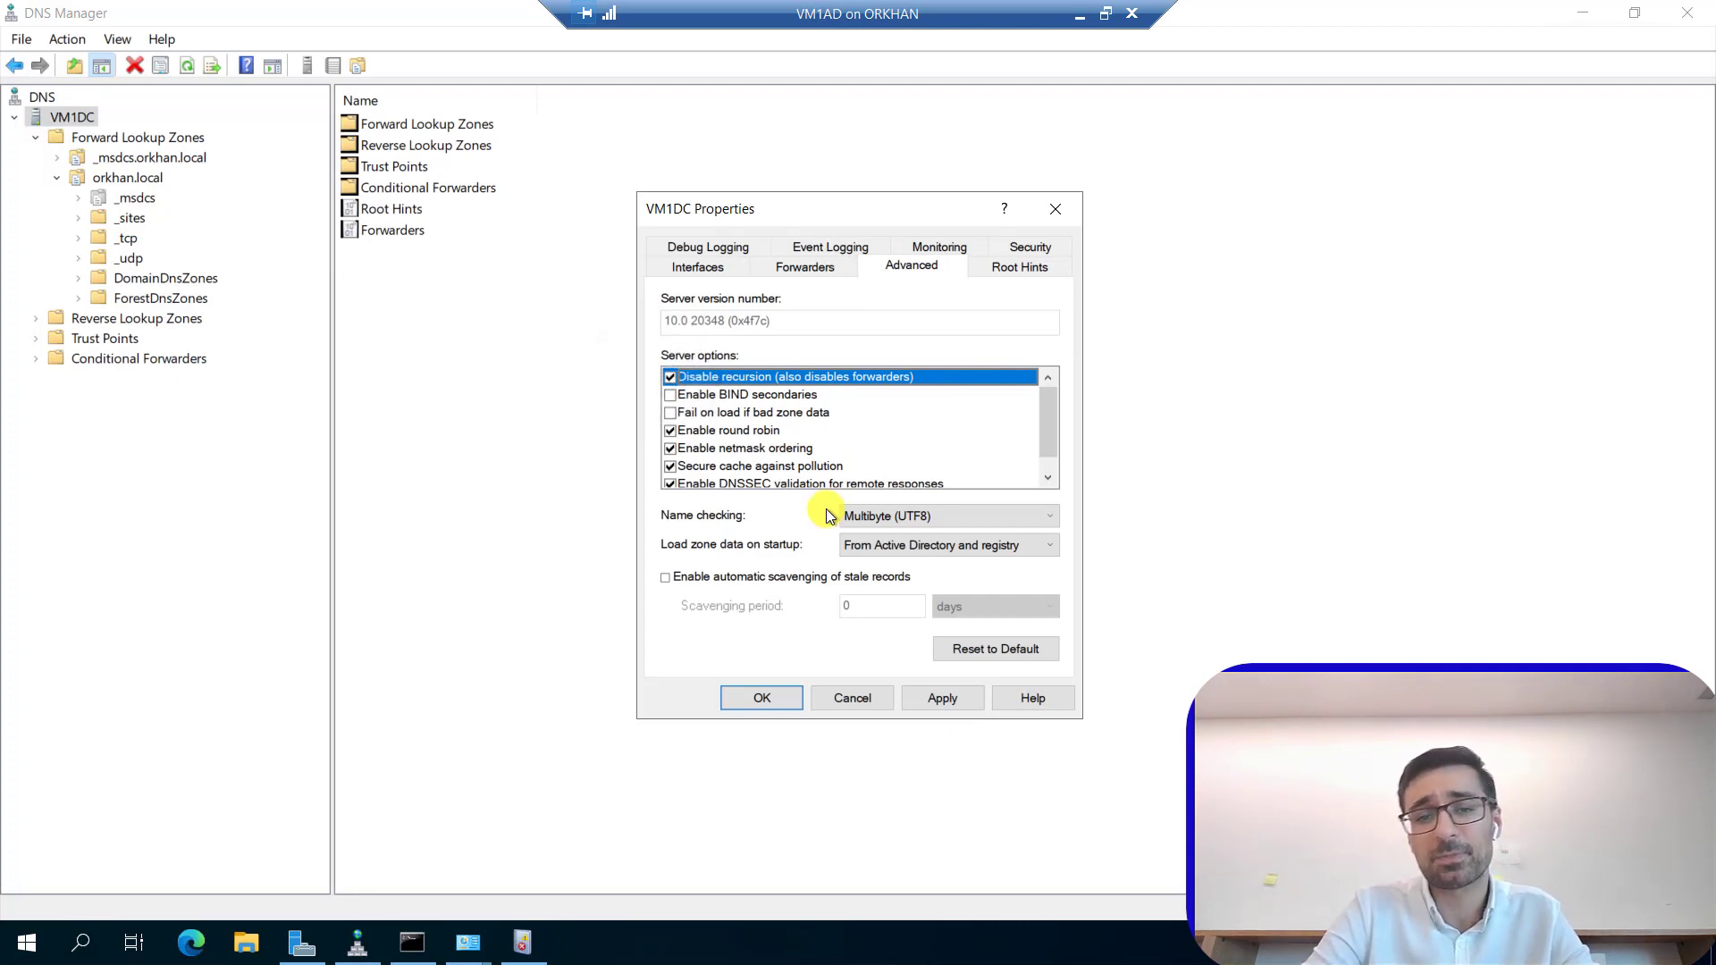
click(802, 268)
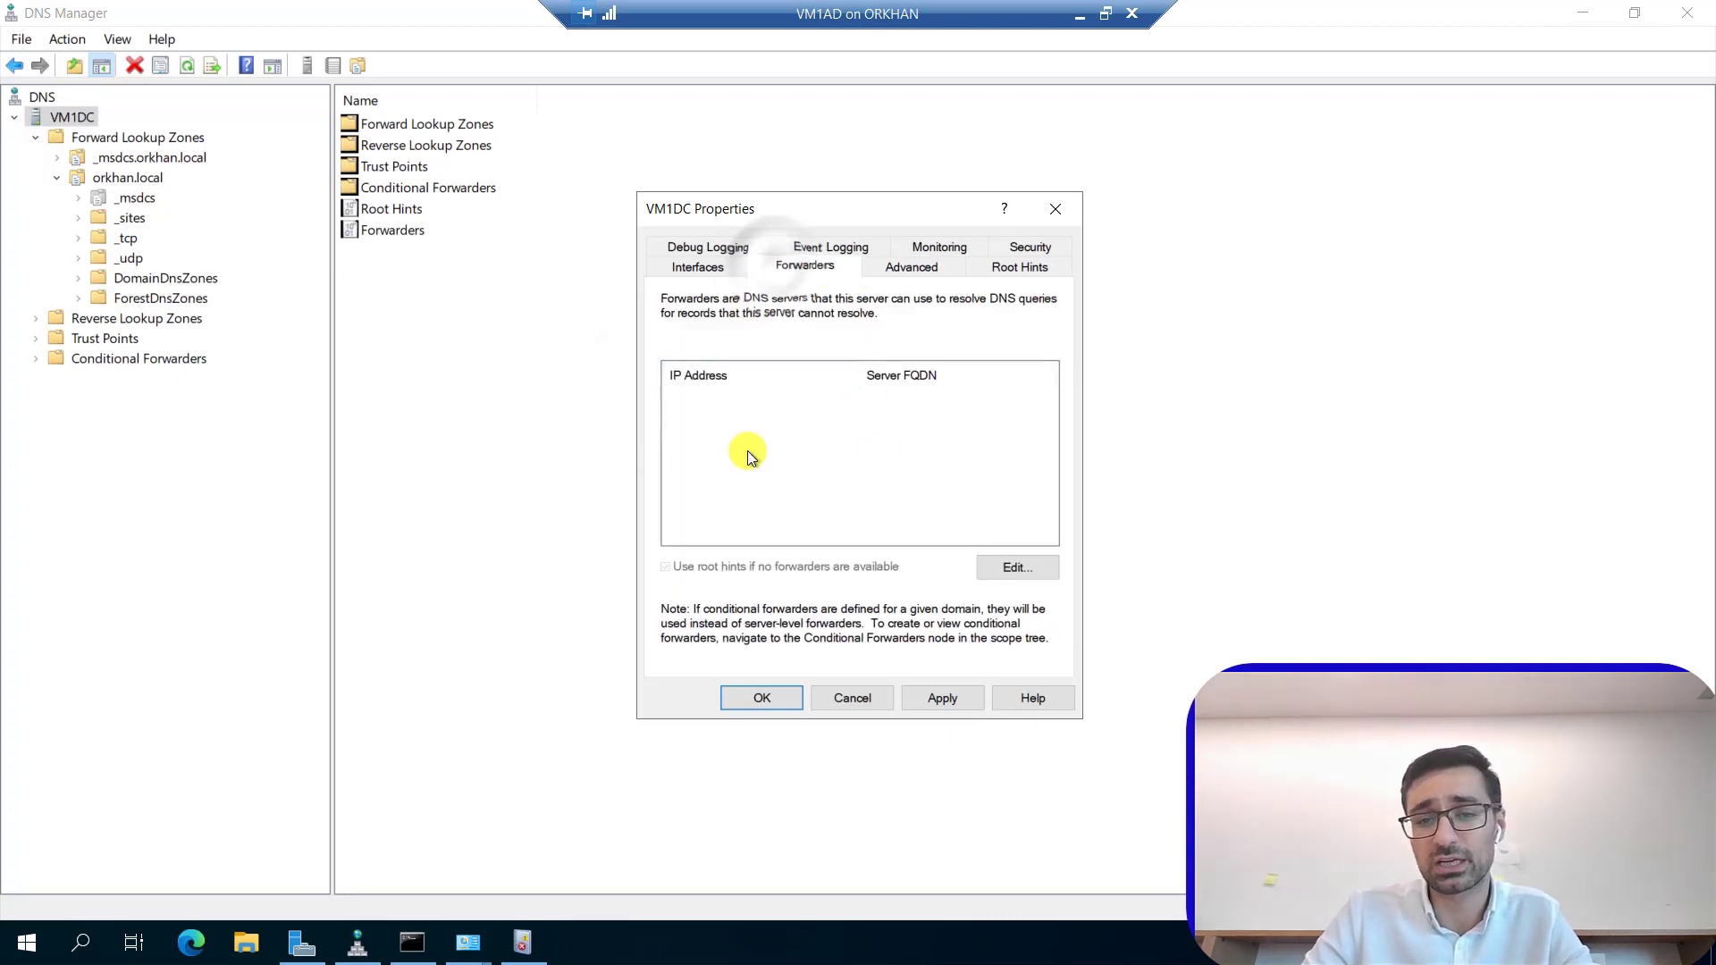
click(1022, 266)
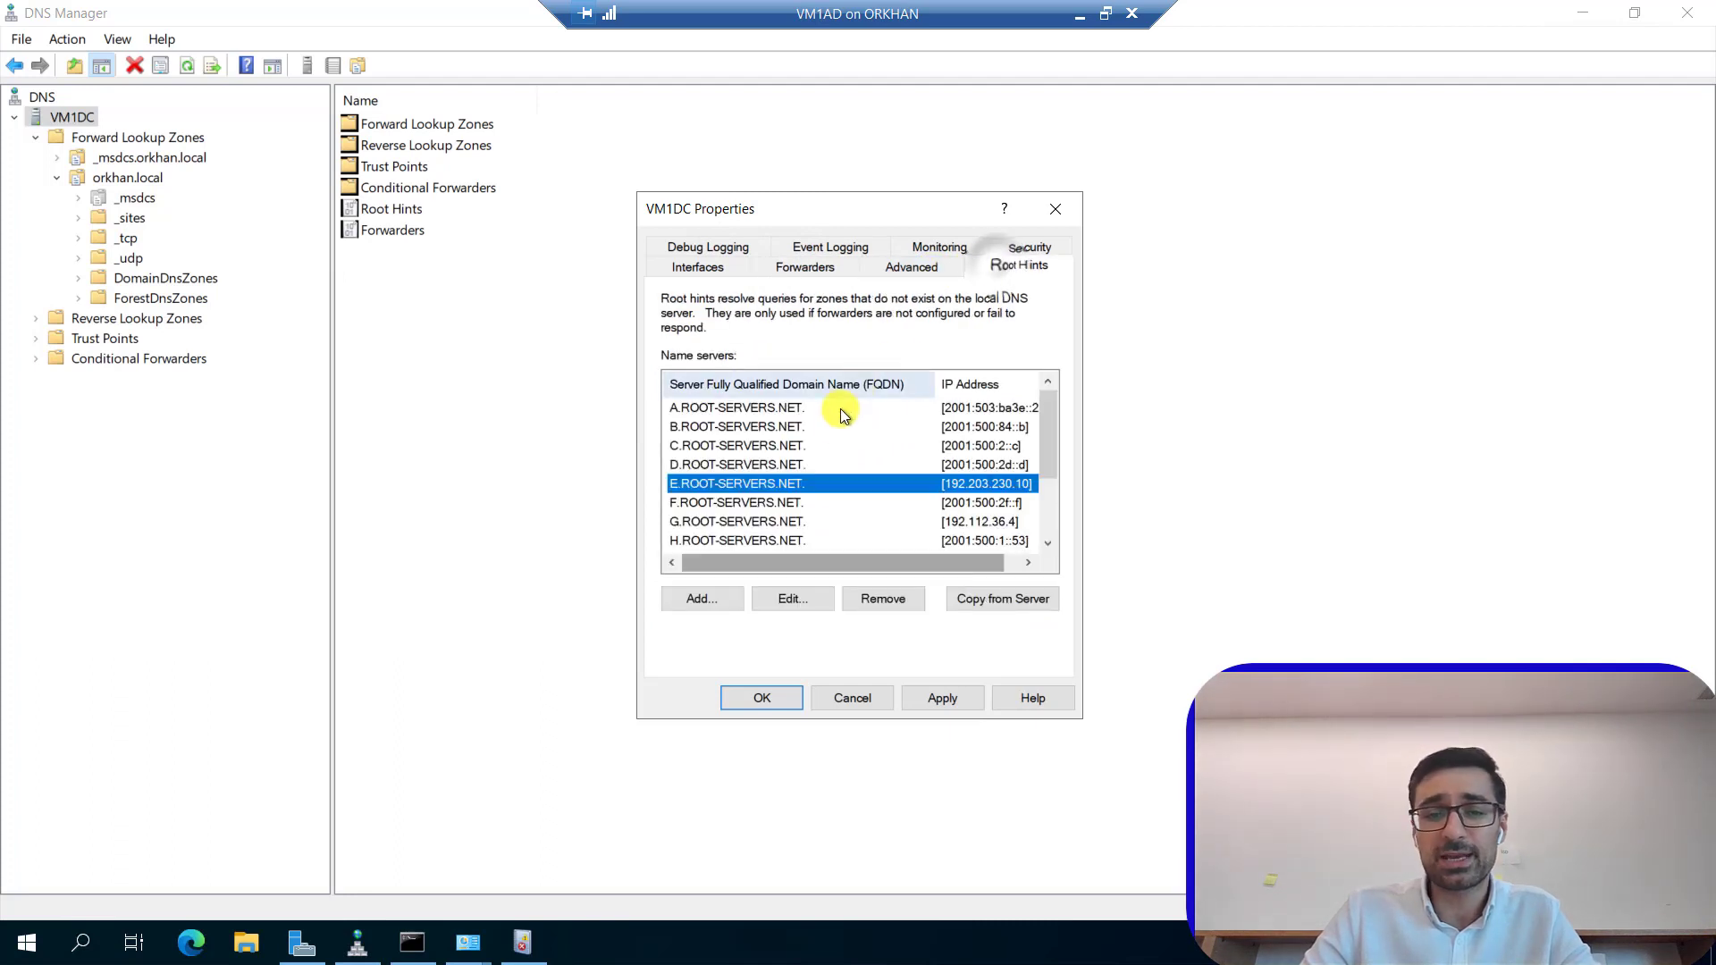
click(929, 266)
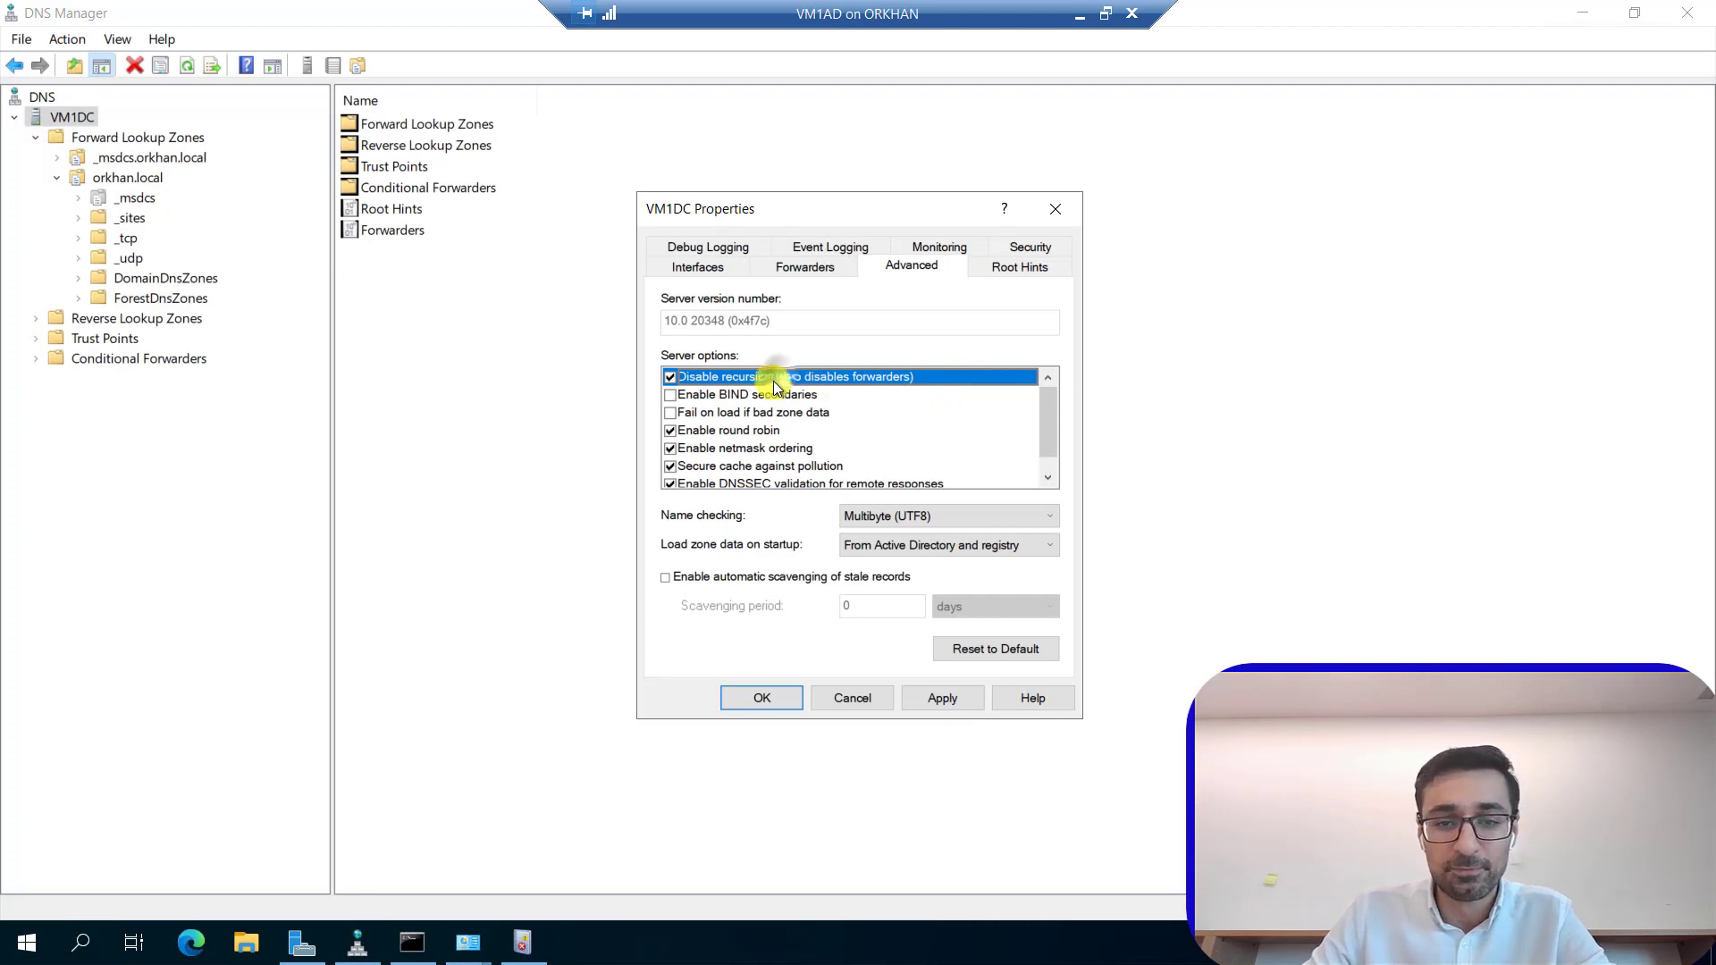
click(670, 377)
Examine VM1DC's round robin, netmask ordering, cache pollution and DNSSEC validation options, and close the properties without saving.
click(731, 434)
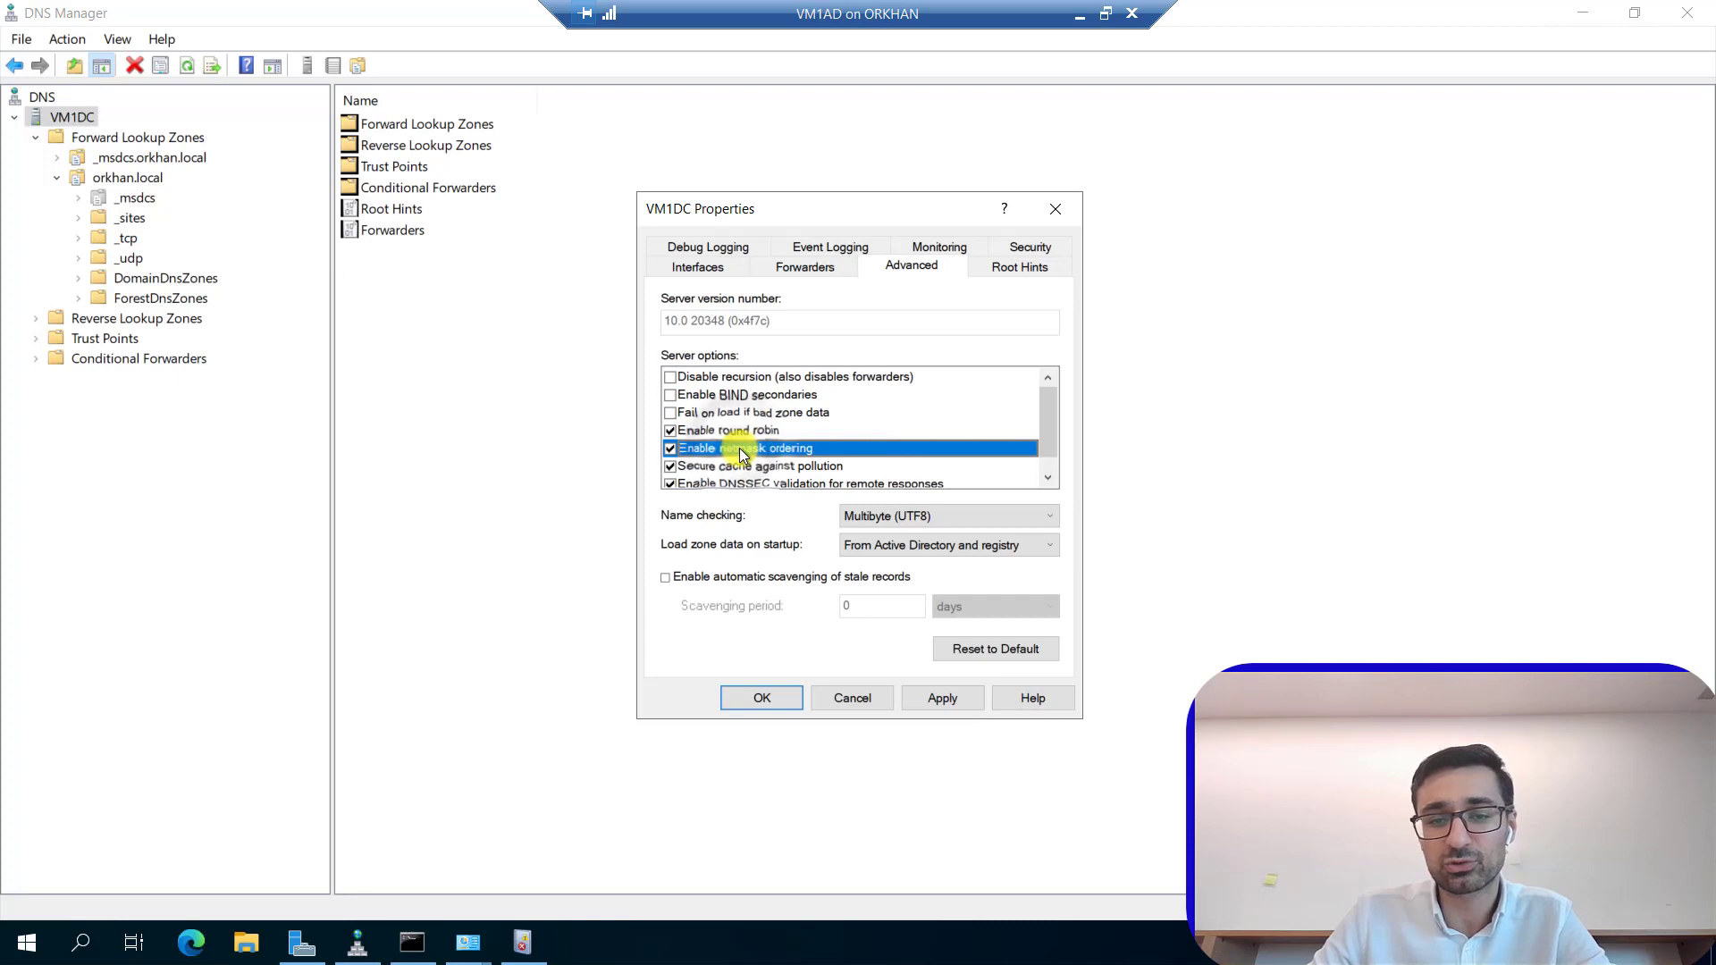
click(724, 433)
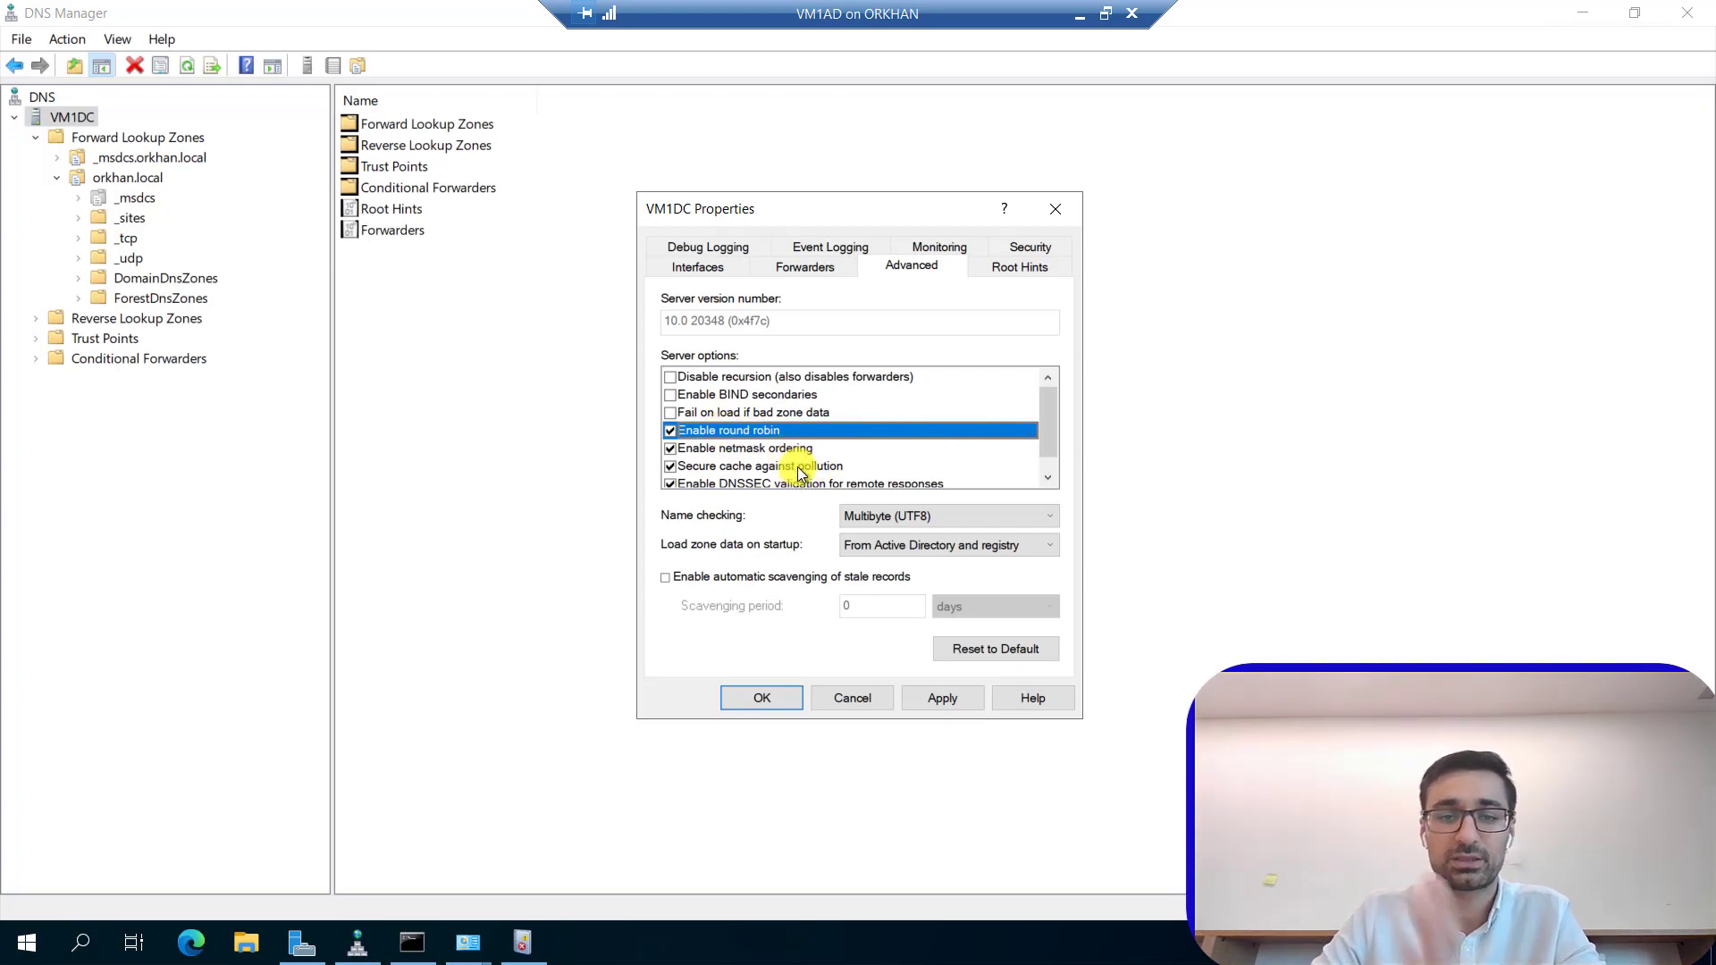
click(781, 450)
scroll(783, 456, down, 1)
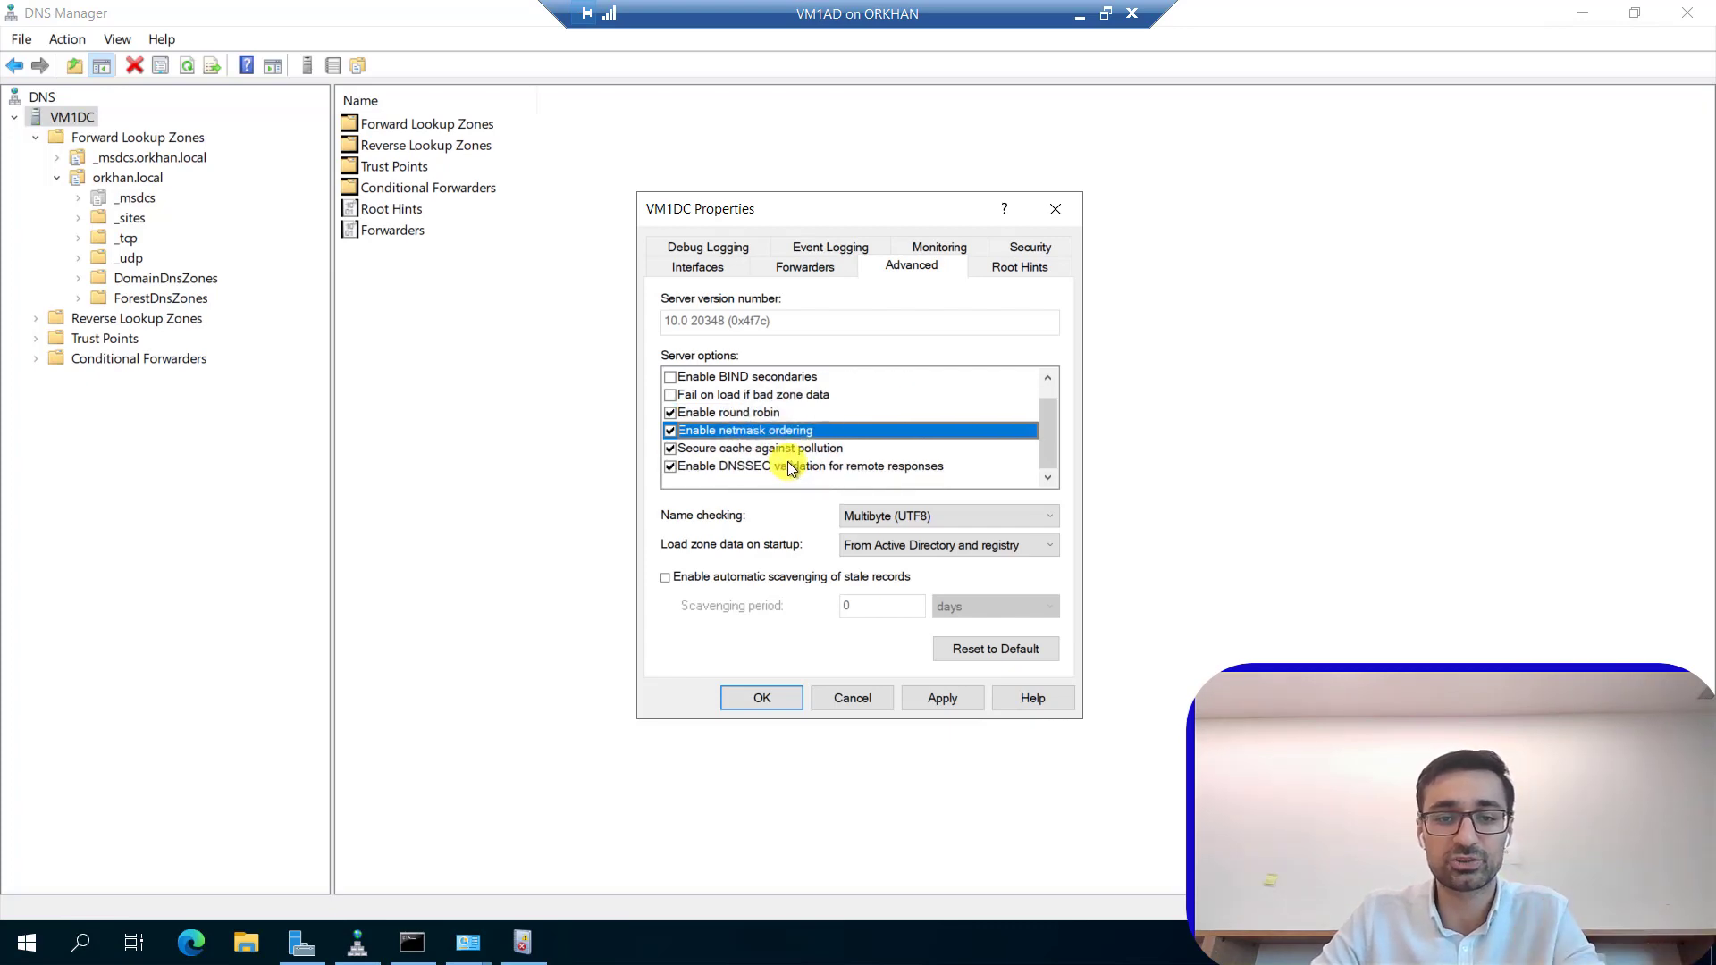
click(786, 464)
click(786, 449)
scroll(800, 454, up, 1)
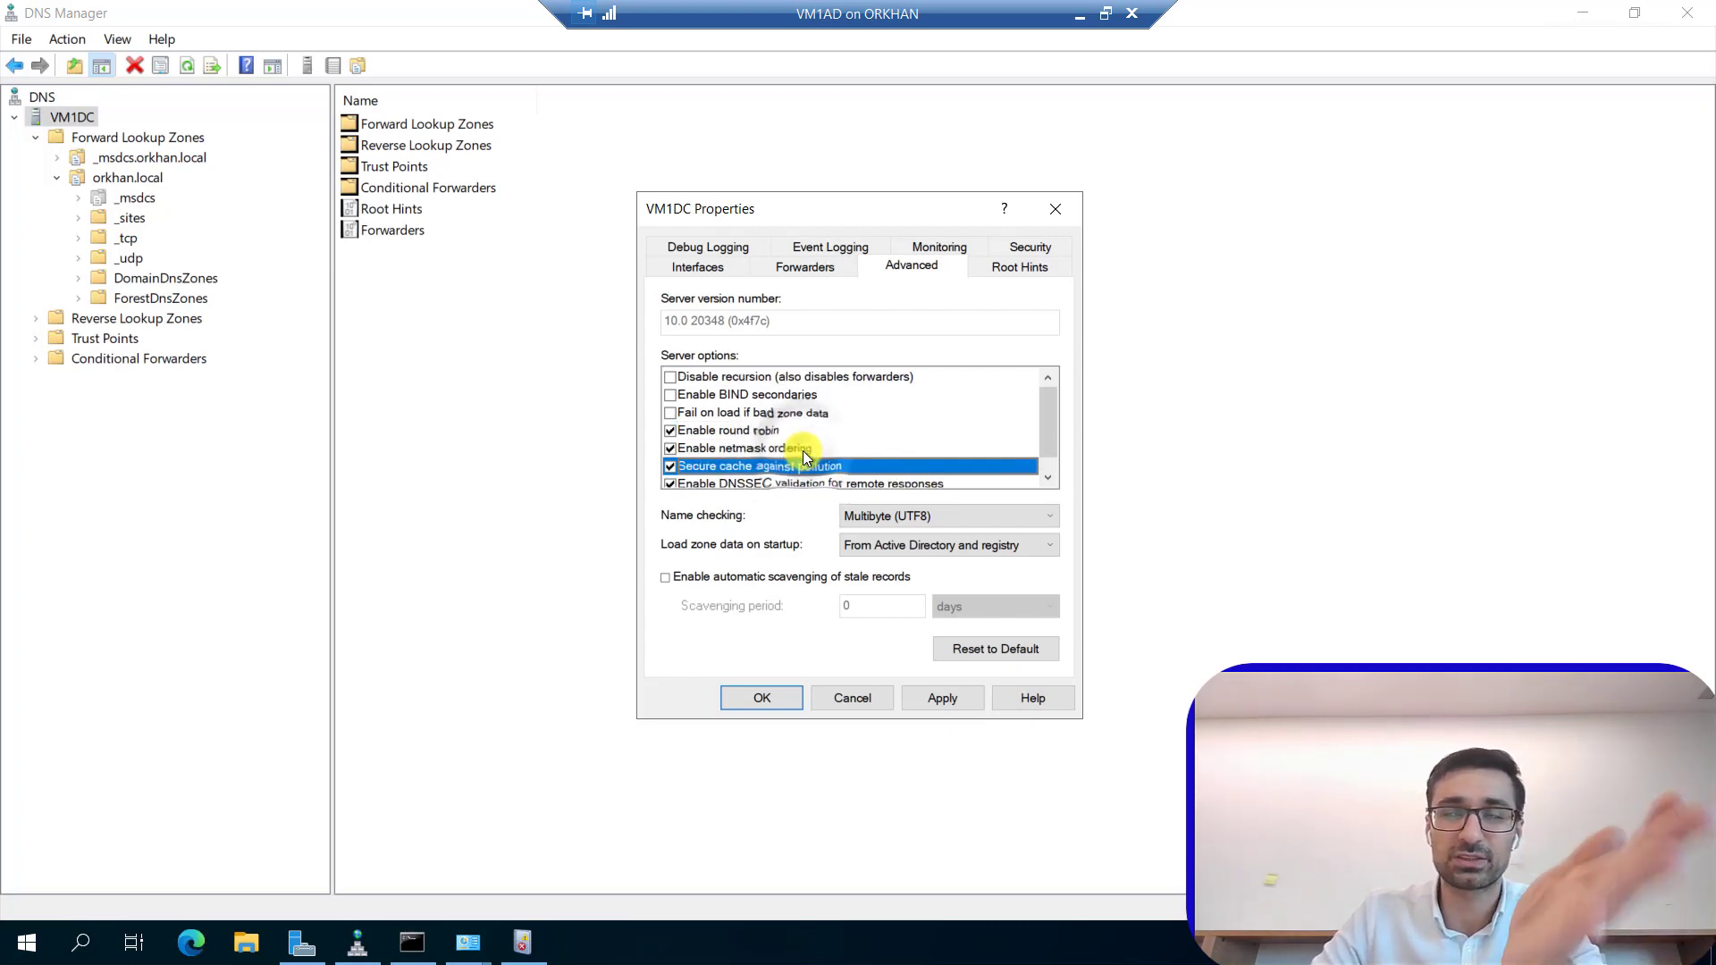
click(857, 706)
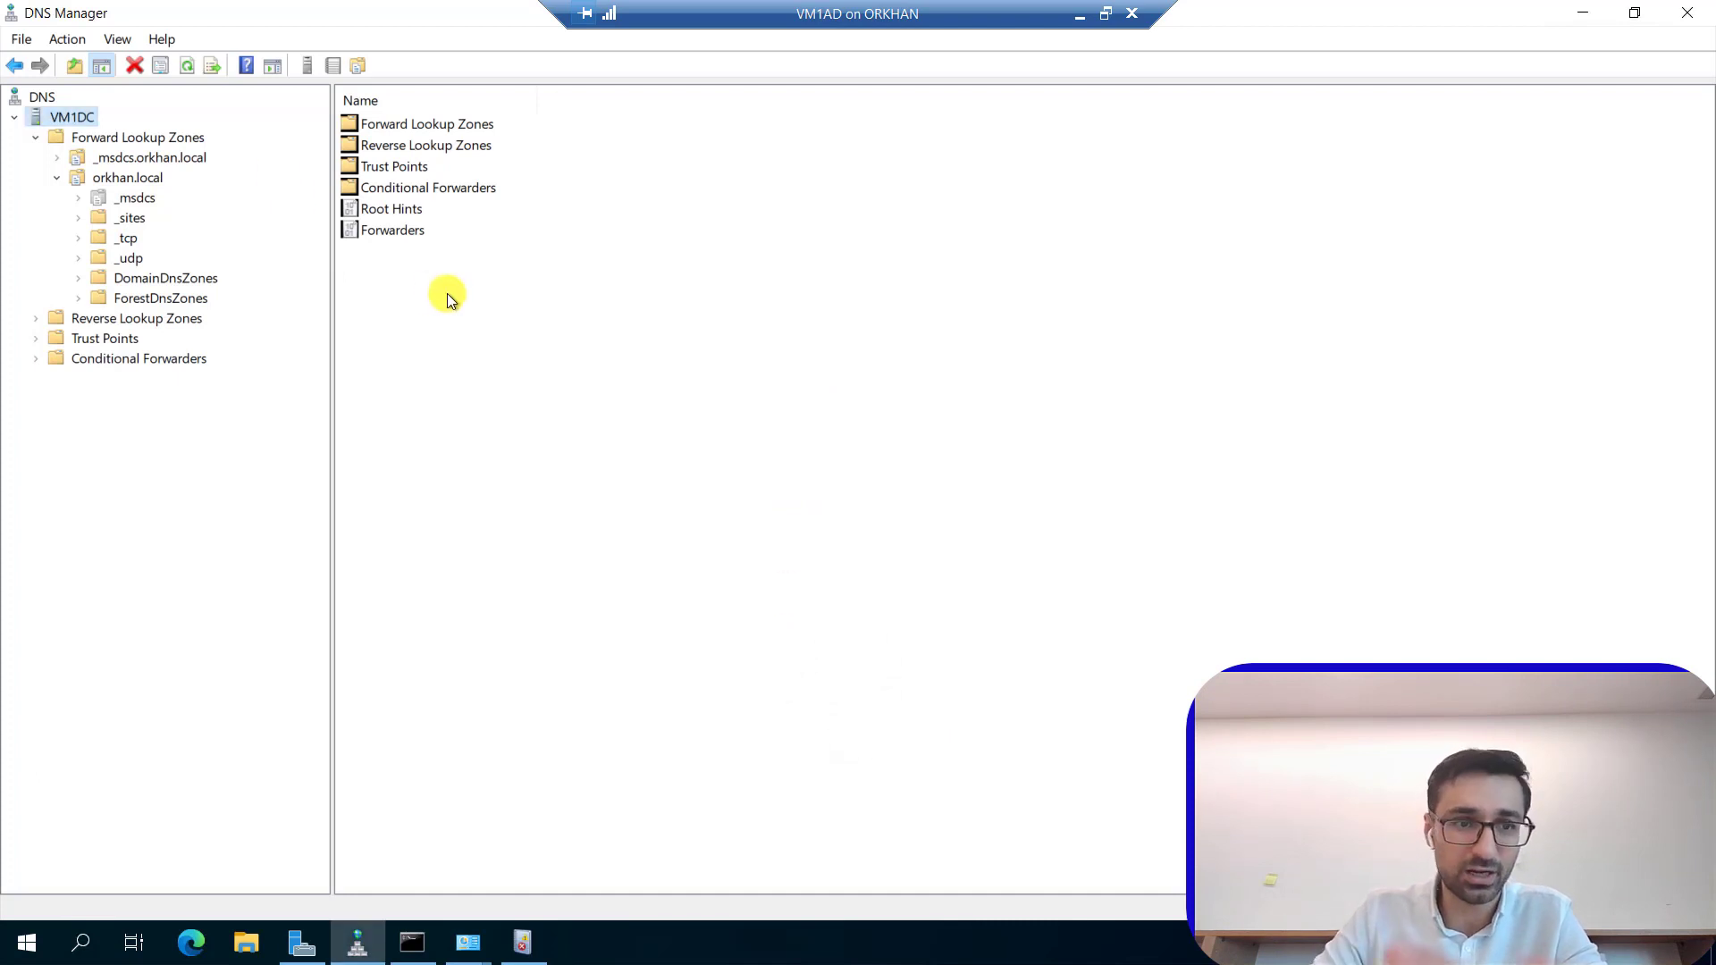
Try enabling scavenging of stale resource records in VM1DC's aging settings for all zones, and check the no-refresh interval units.
right_click(71, 116)
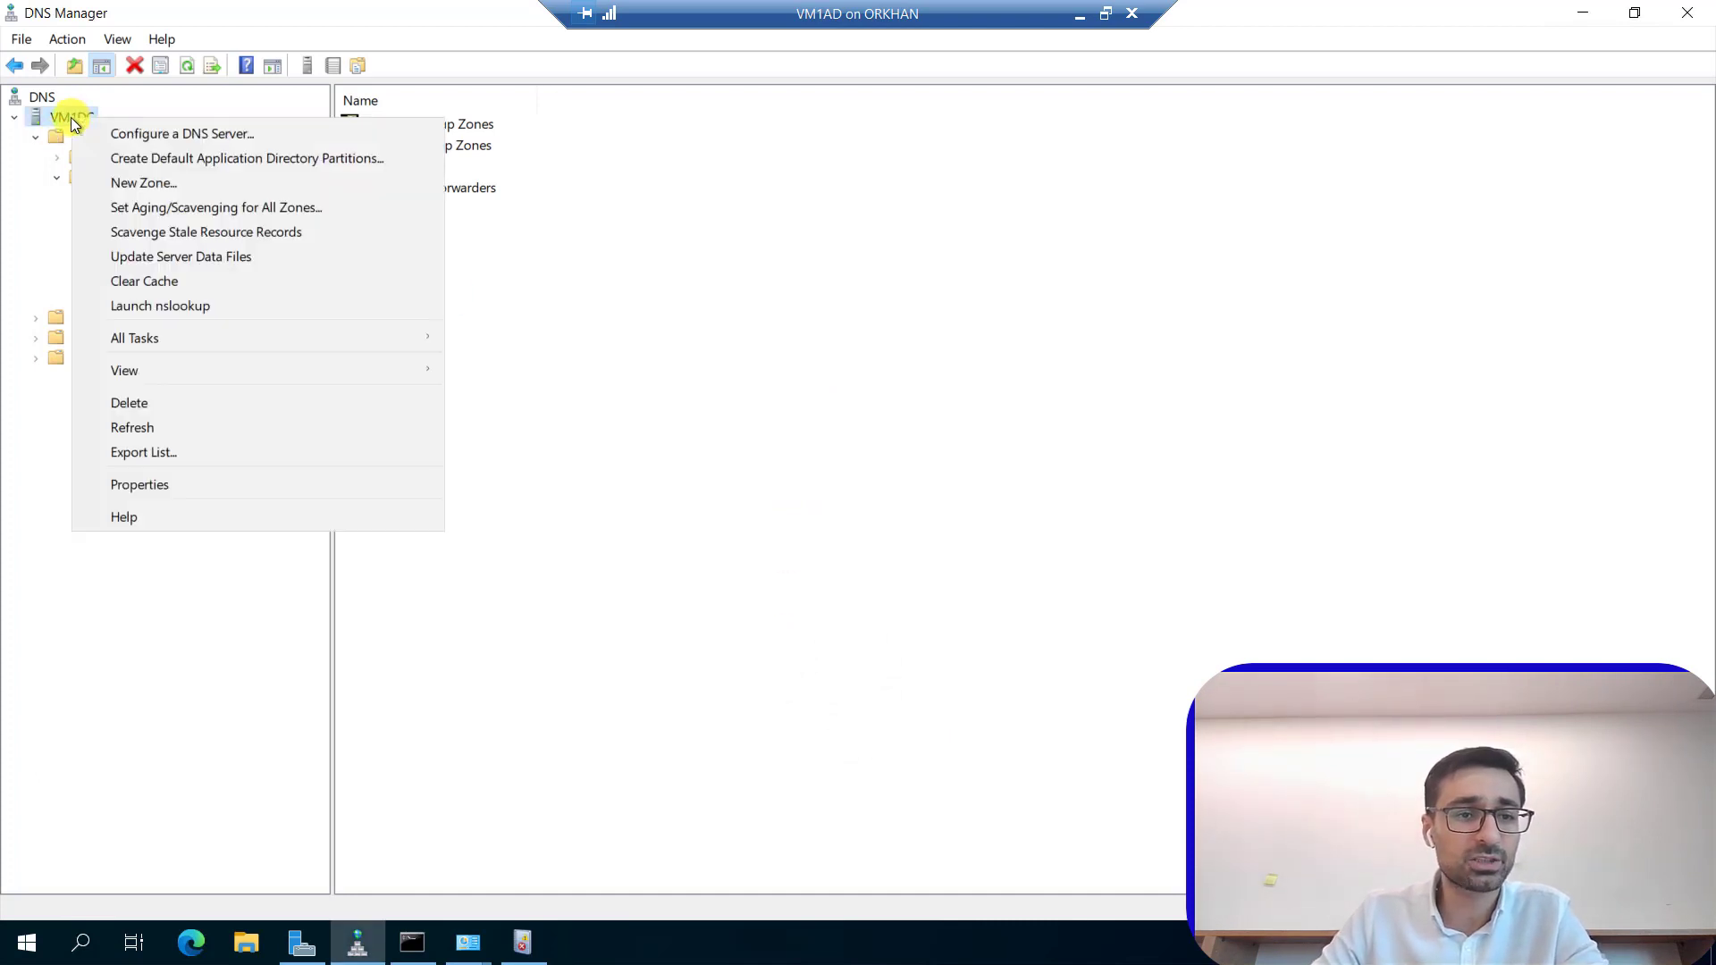
click(276, 212)
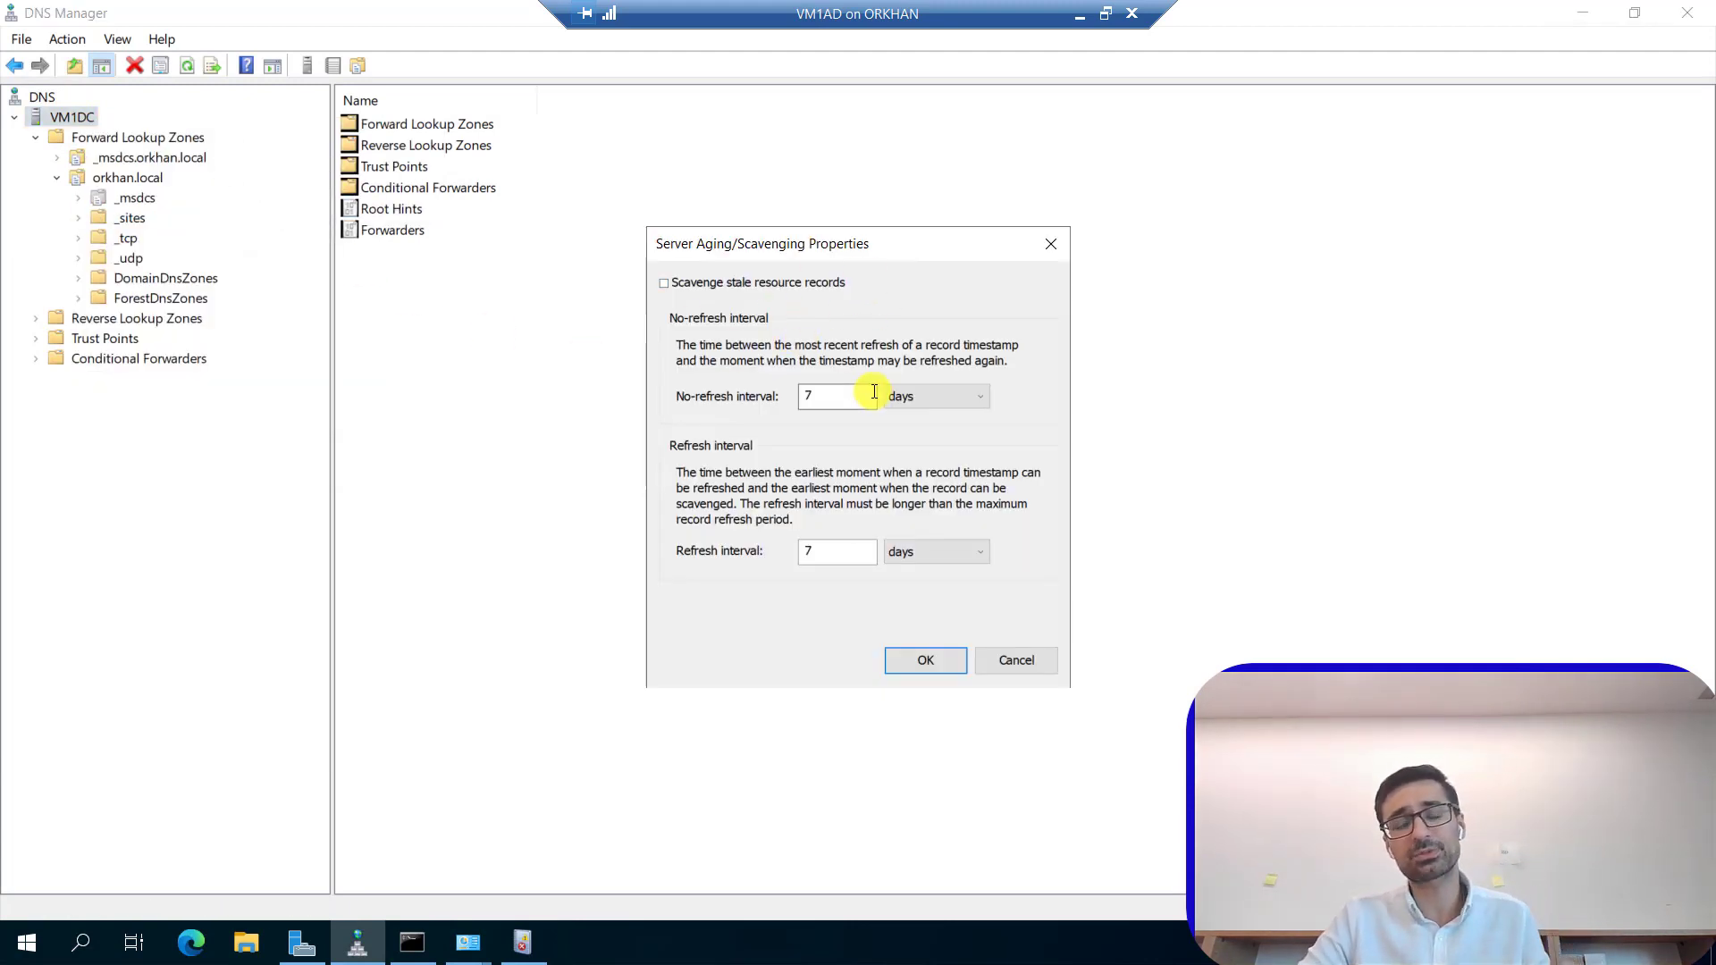
click(744, 285)
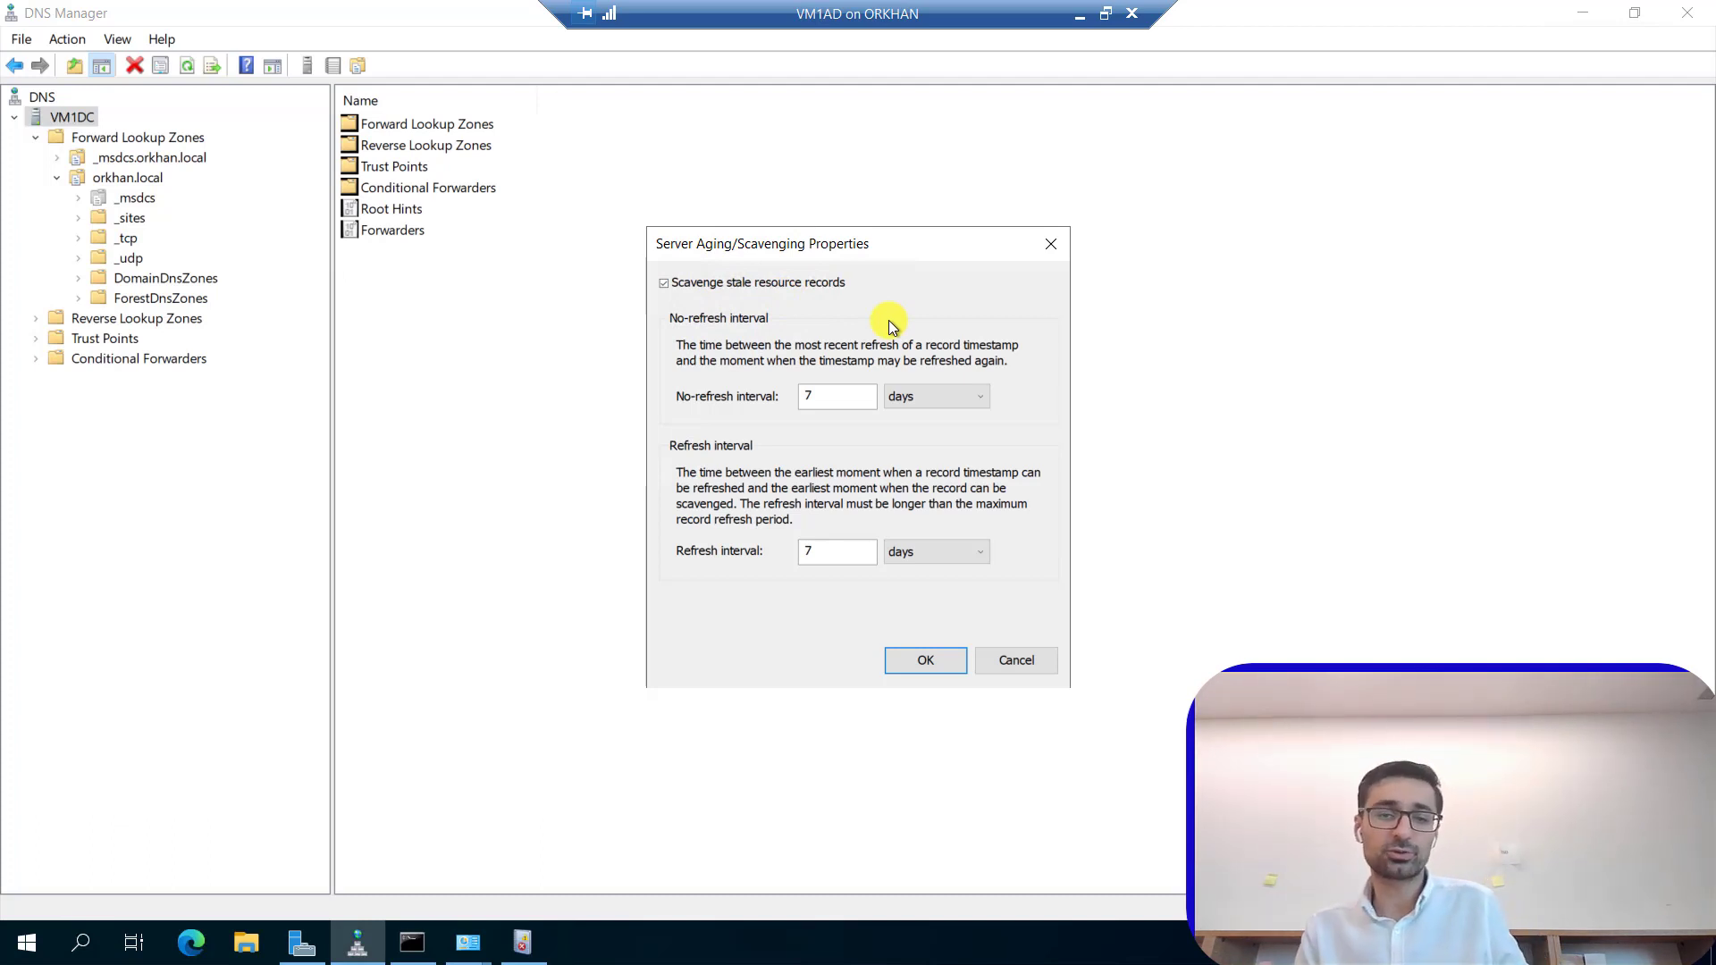
click(910, 395)
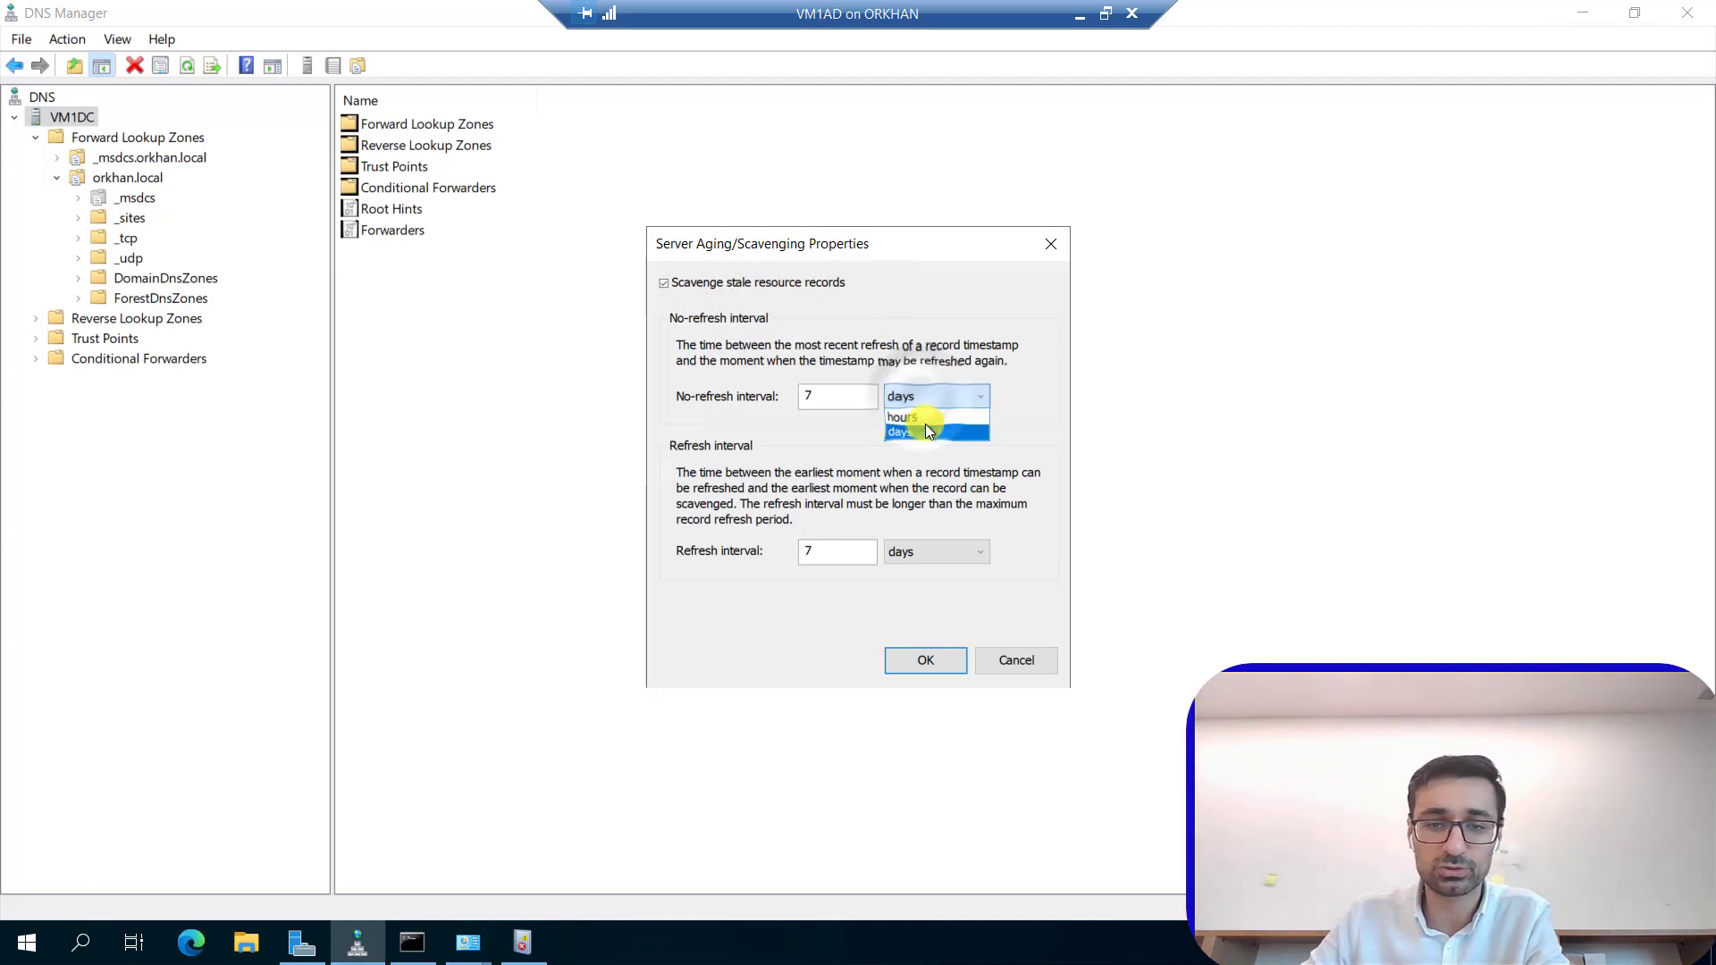
click(923, 475)
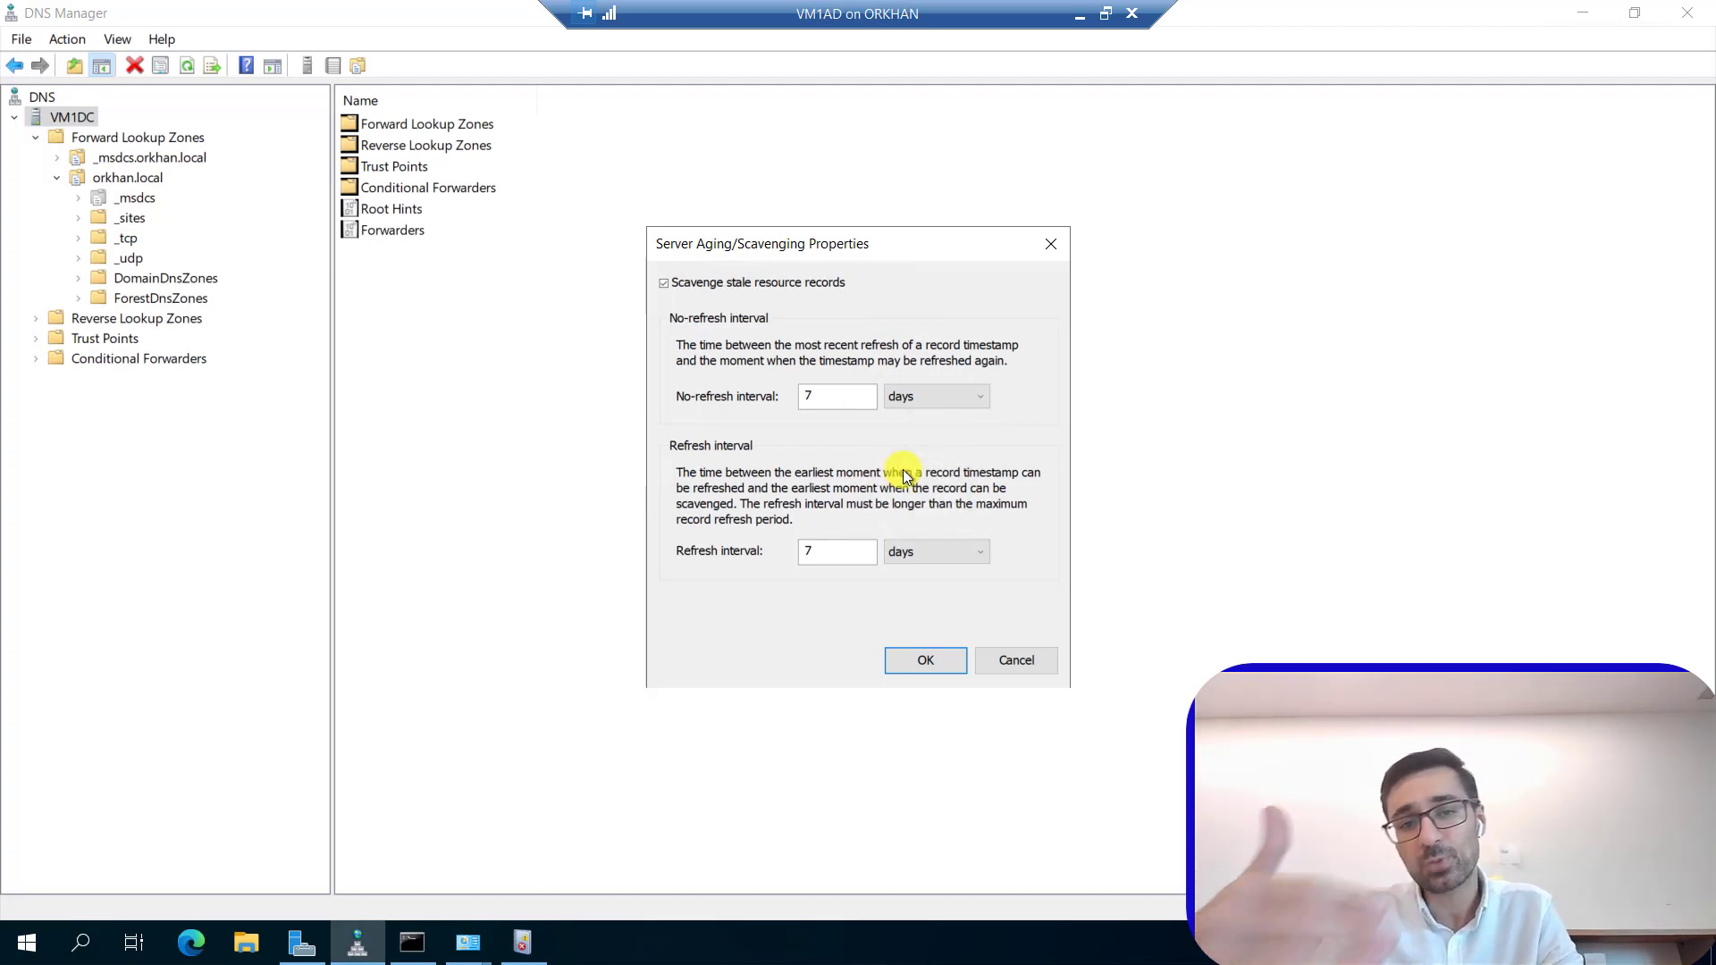
key(Return)
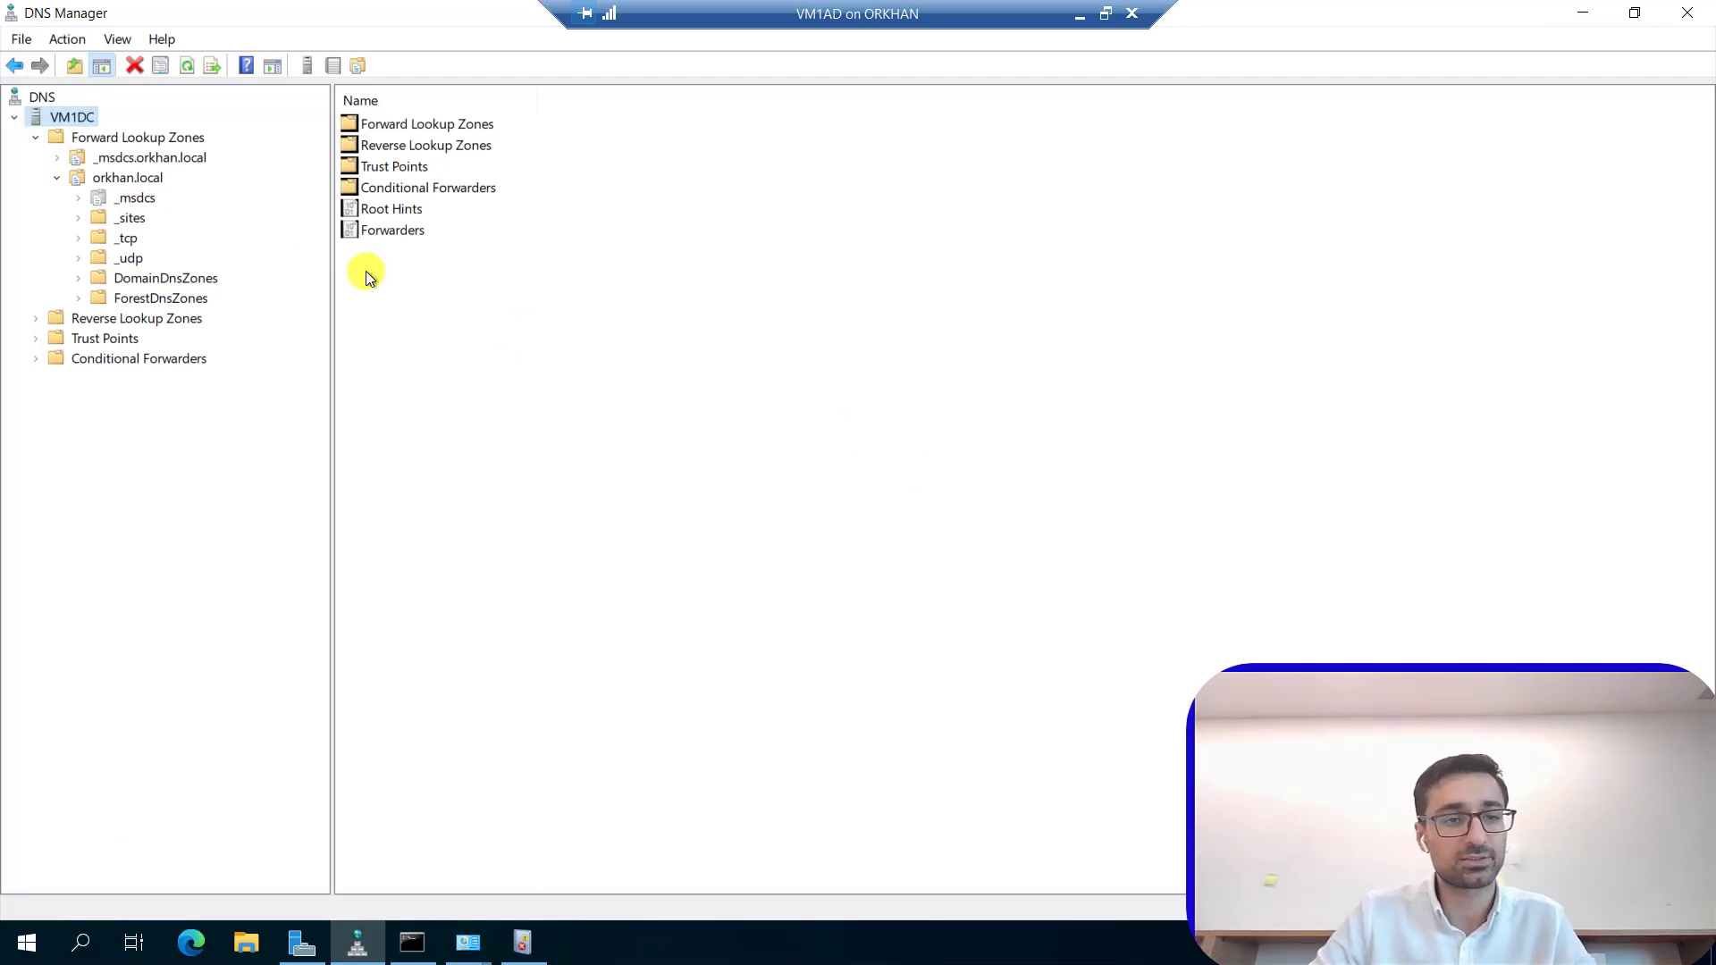
Examine the records in the orkhan.local zone and their timestamps, including the SOA record and VM2DC's host record.
click(114, 182)
click(767, 298)
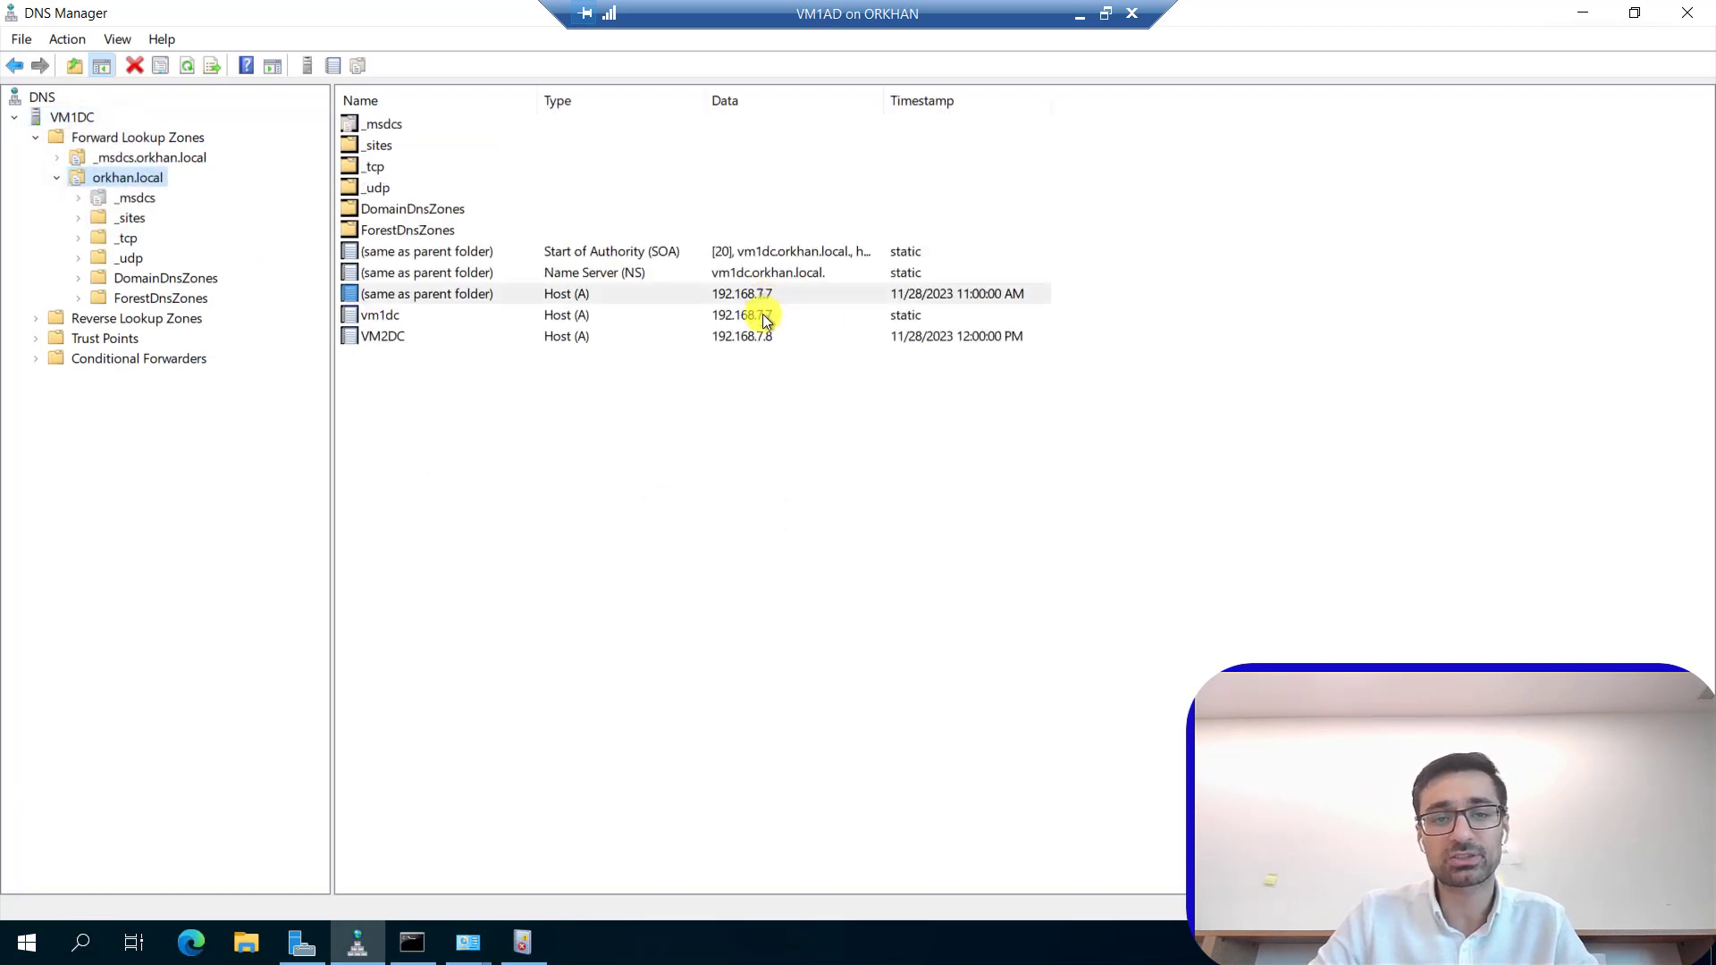
click(653, 270)
click(743, 258)
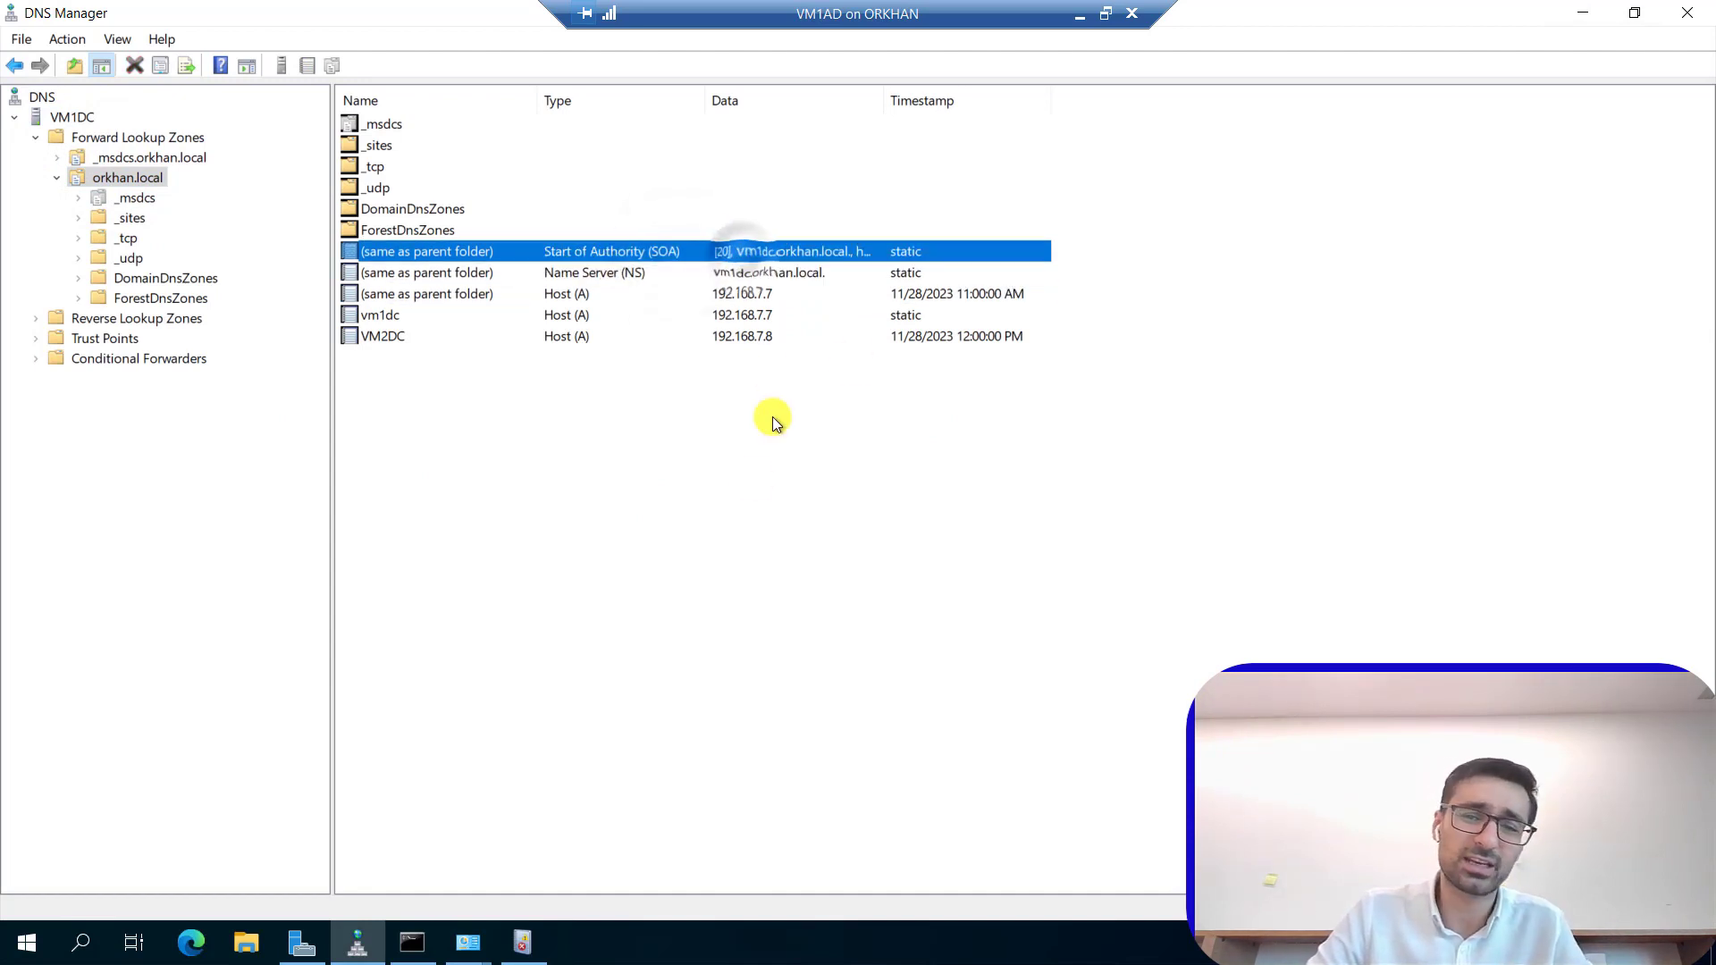
click(754, 479)
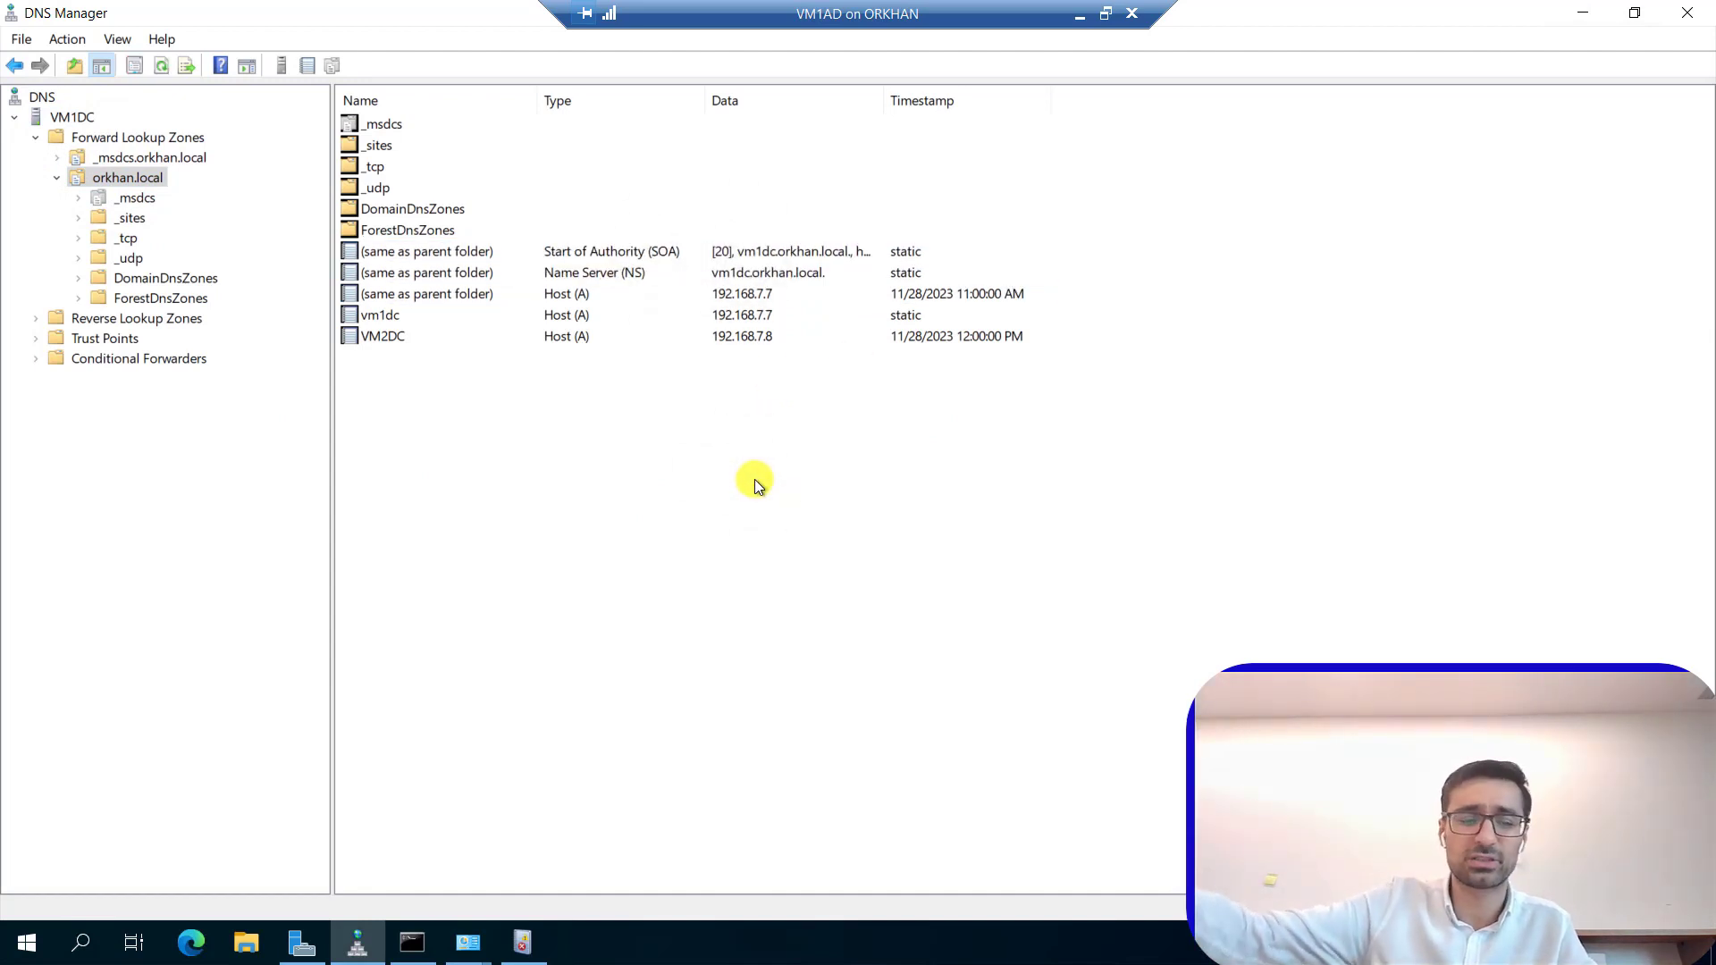
key(Caps_Lock)
key(Caps_Lock)
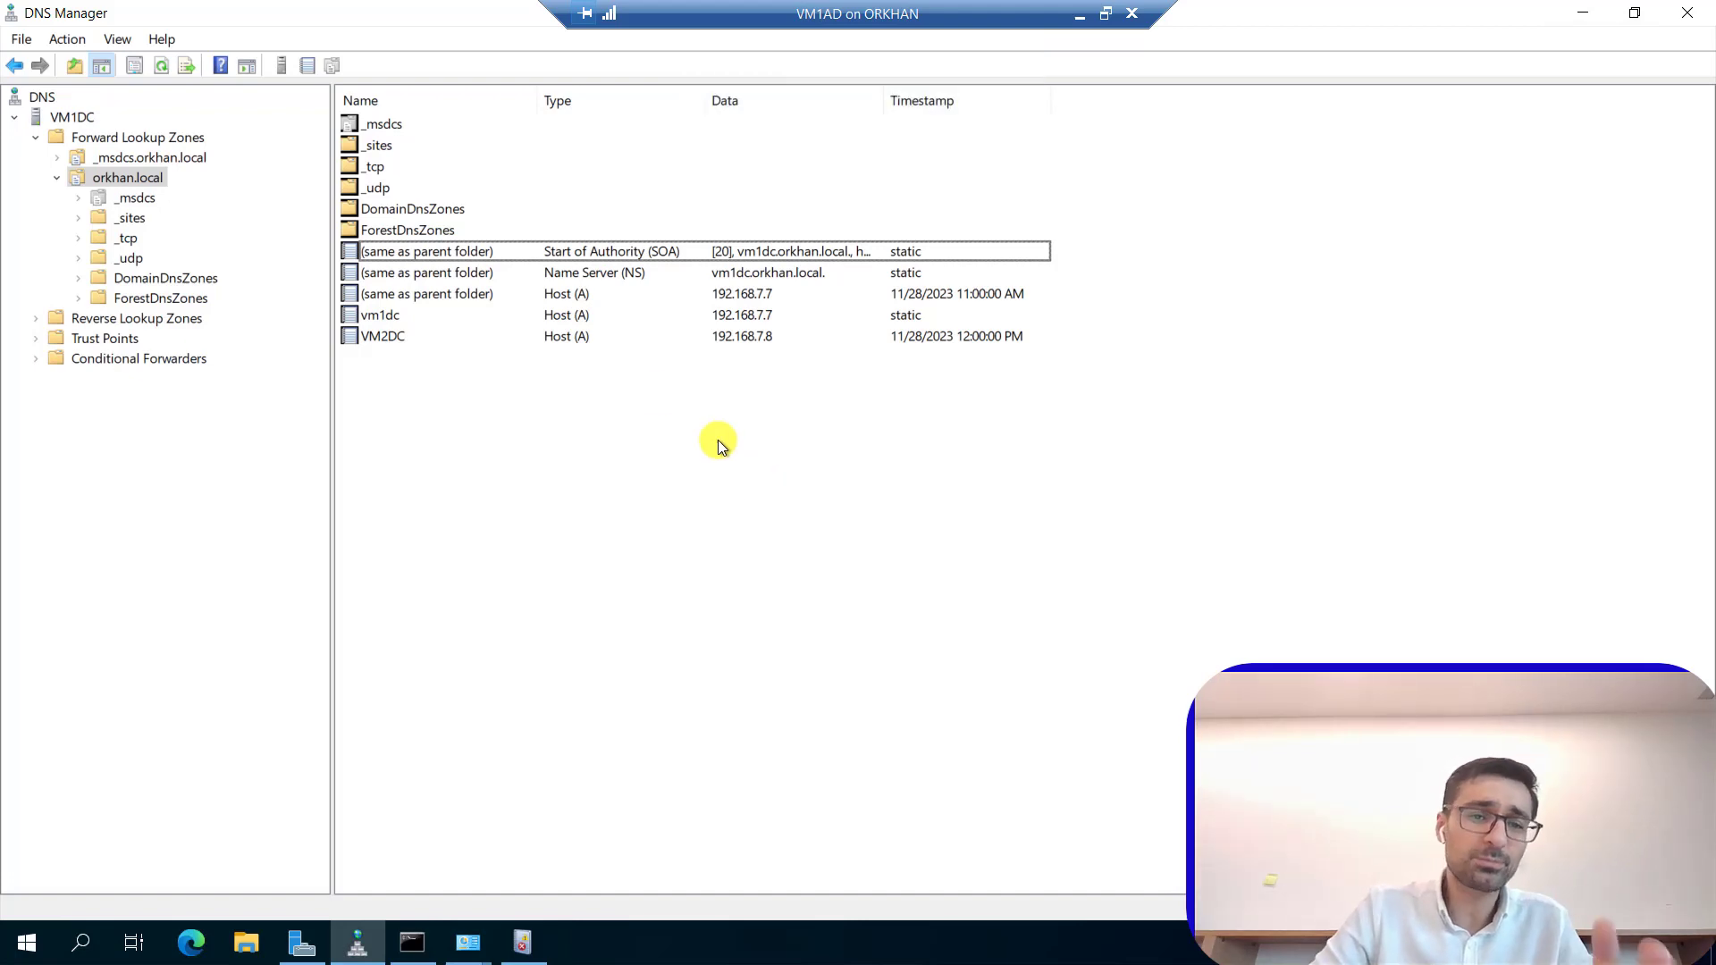
click(597, 342)
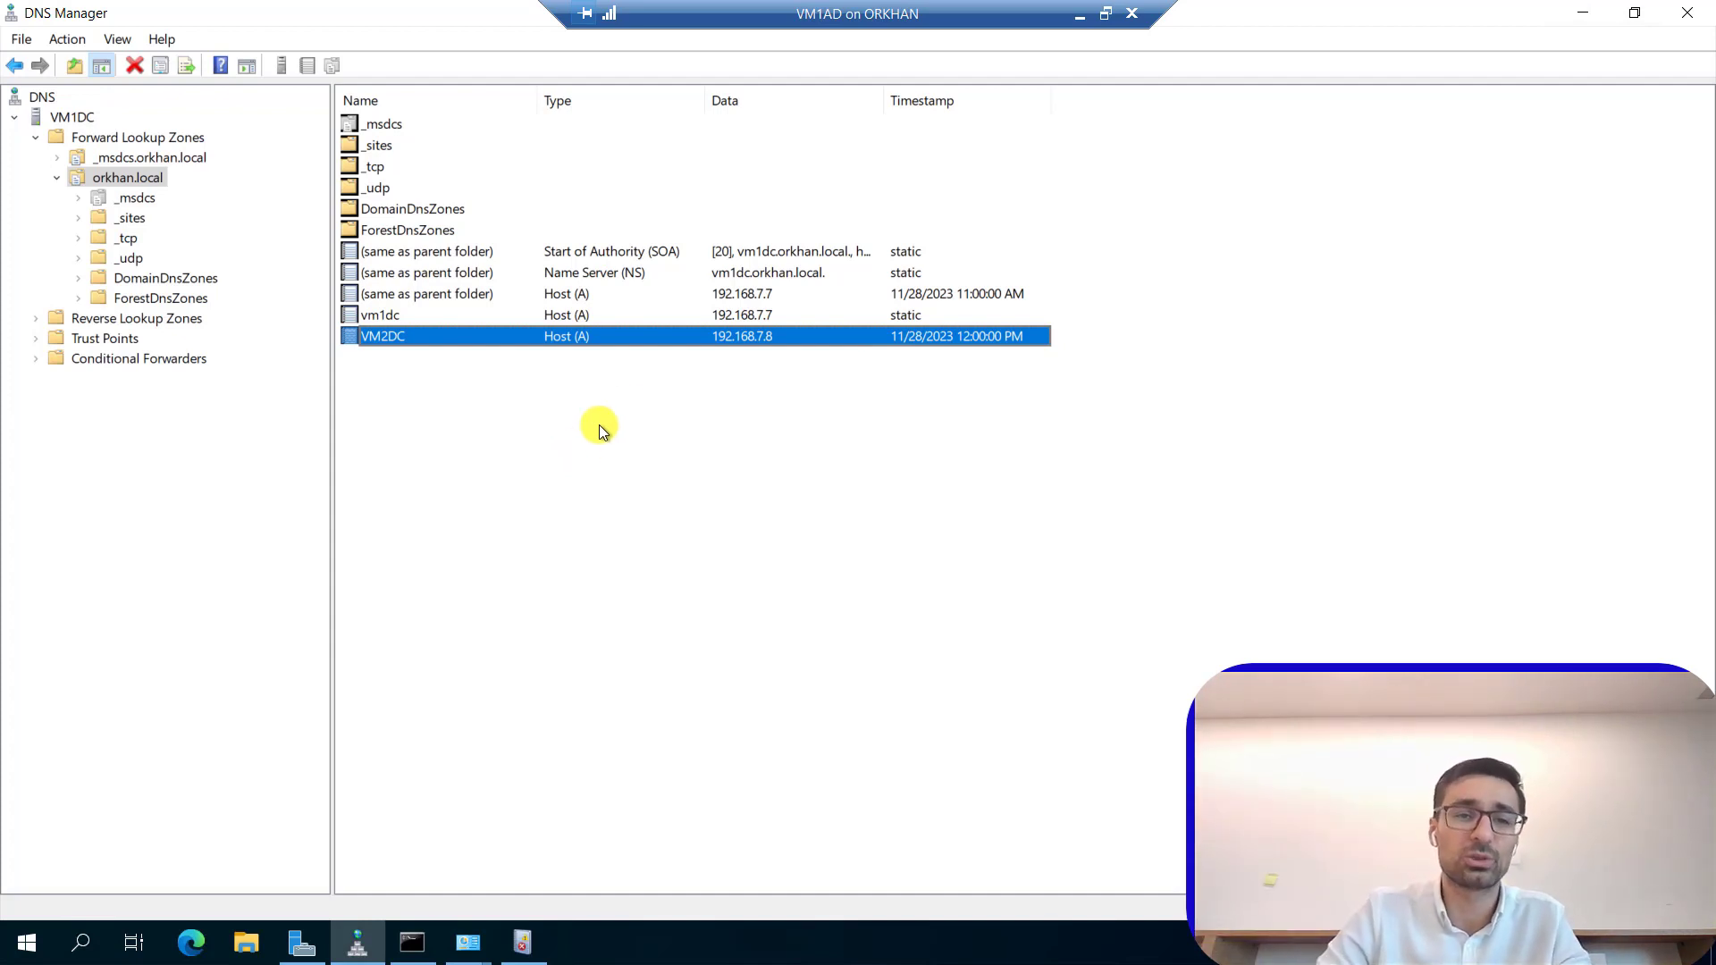
Enable scavenging of stale resource records for new Active Directory-integrated zones on VM1DC, with 7-day no-refresh and refresh intervals.
right_click(66, 116)
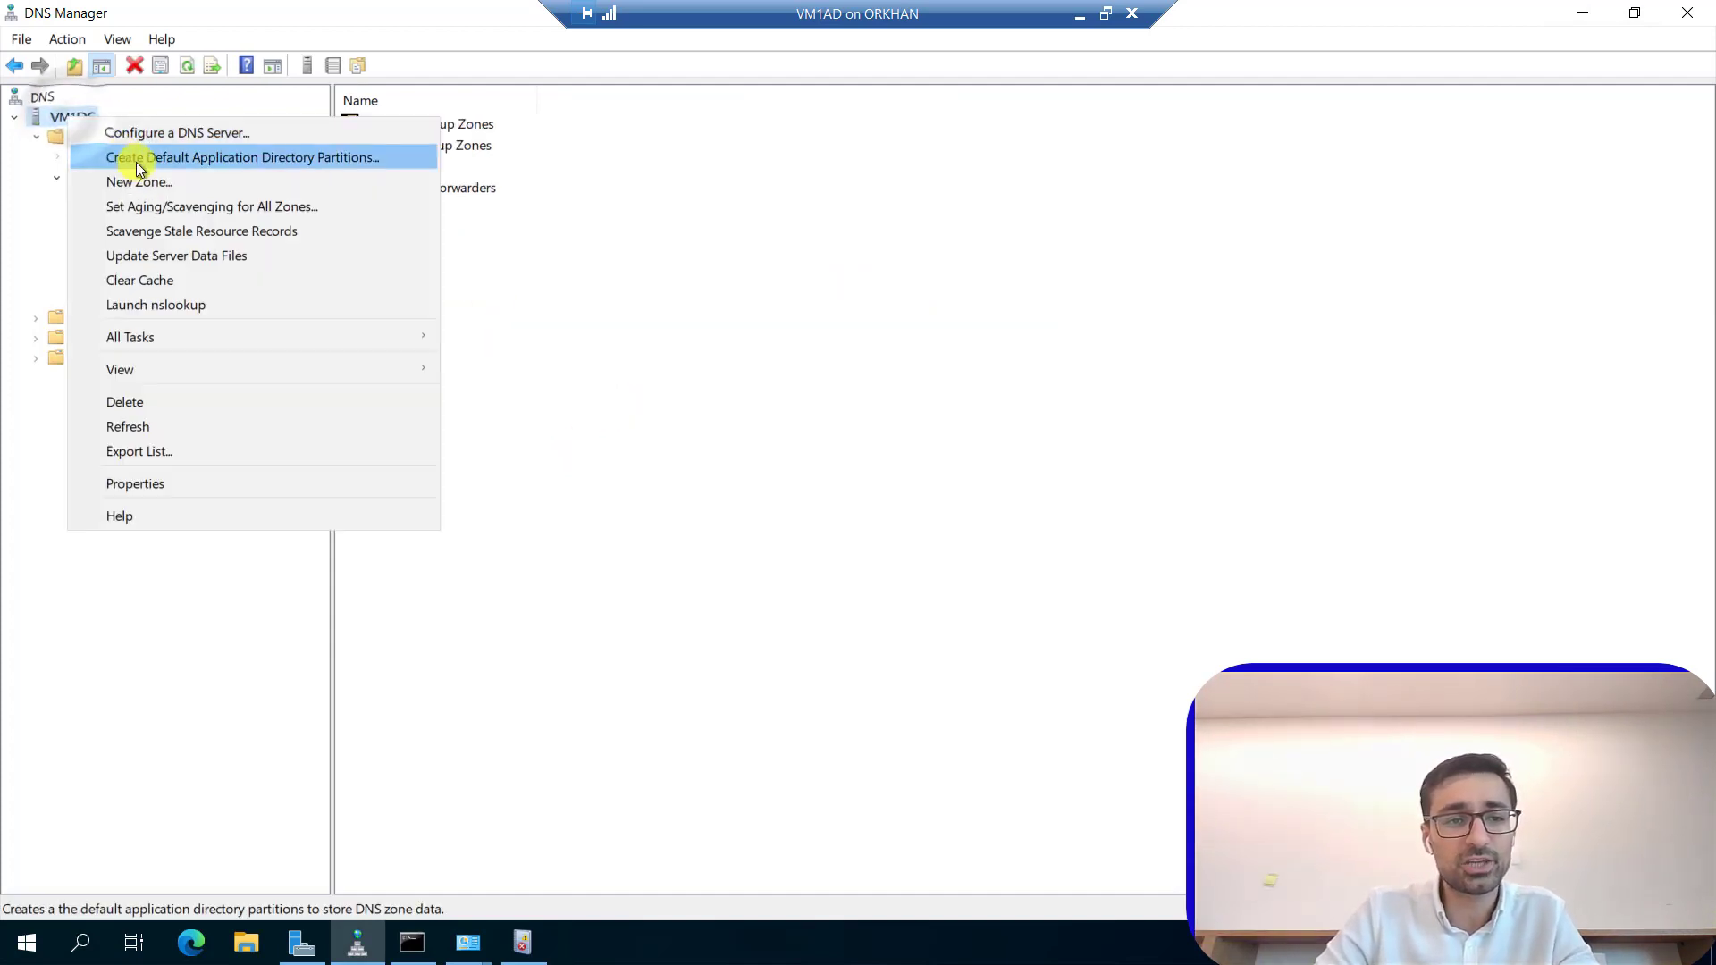
click(164, 209)
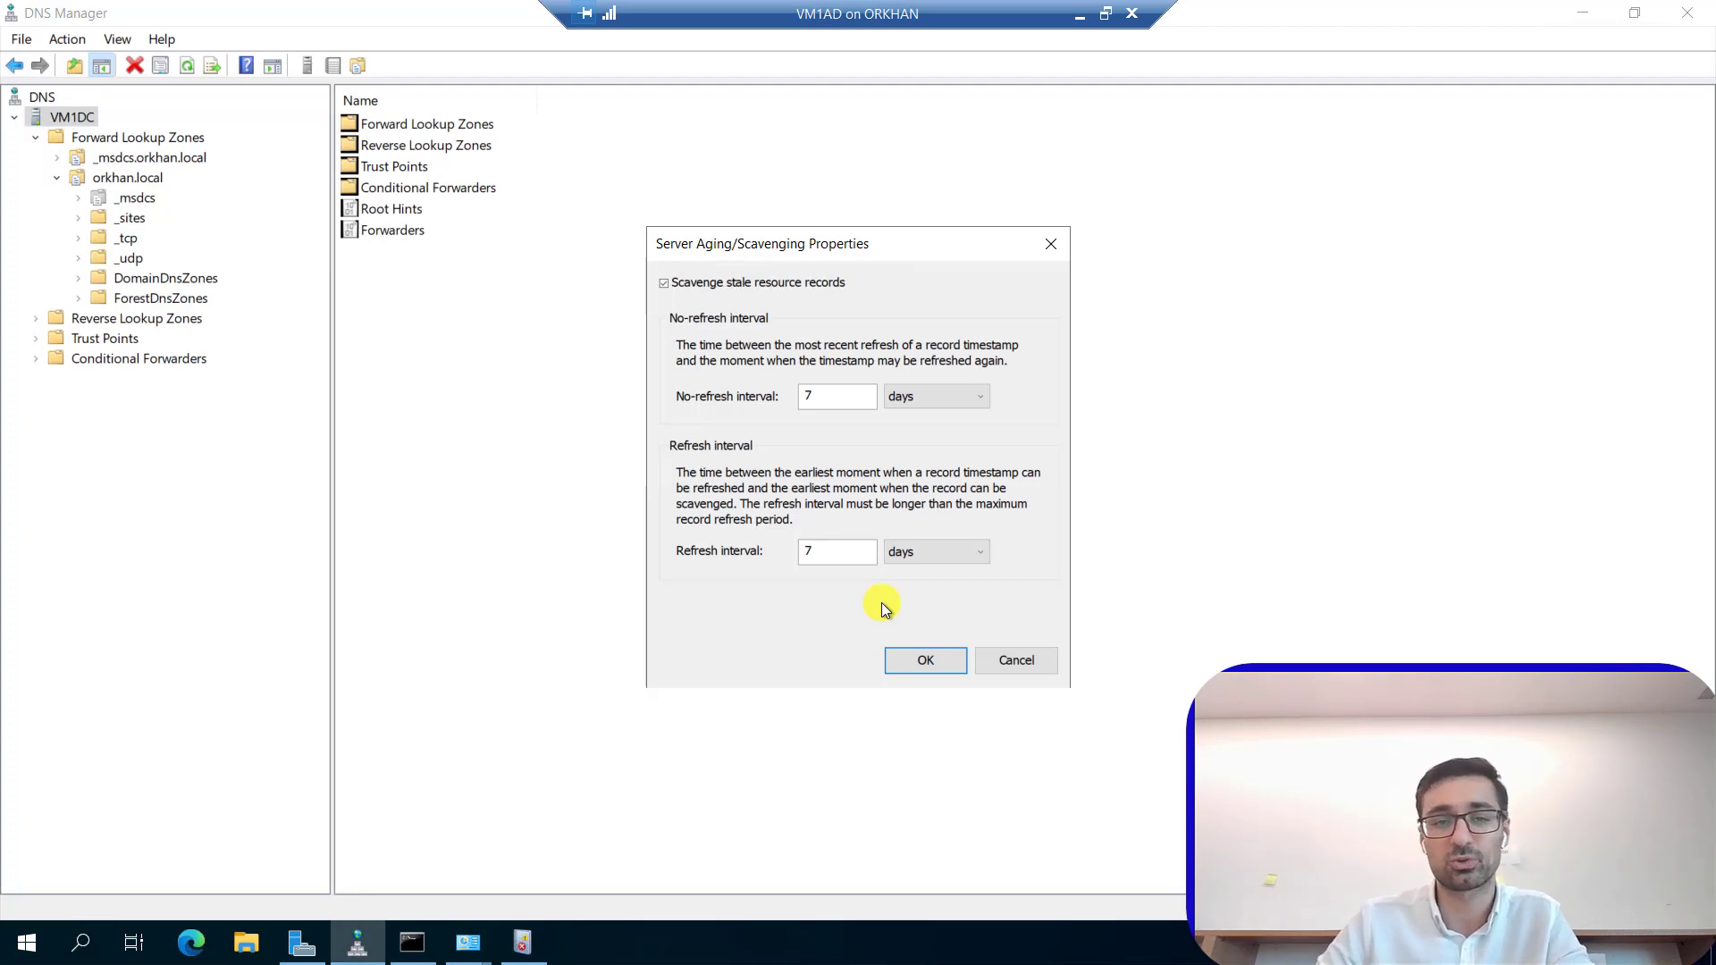
click(899, 653)
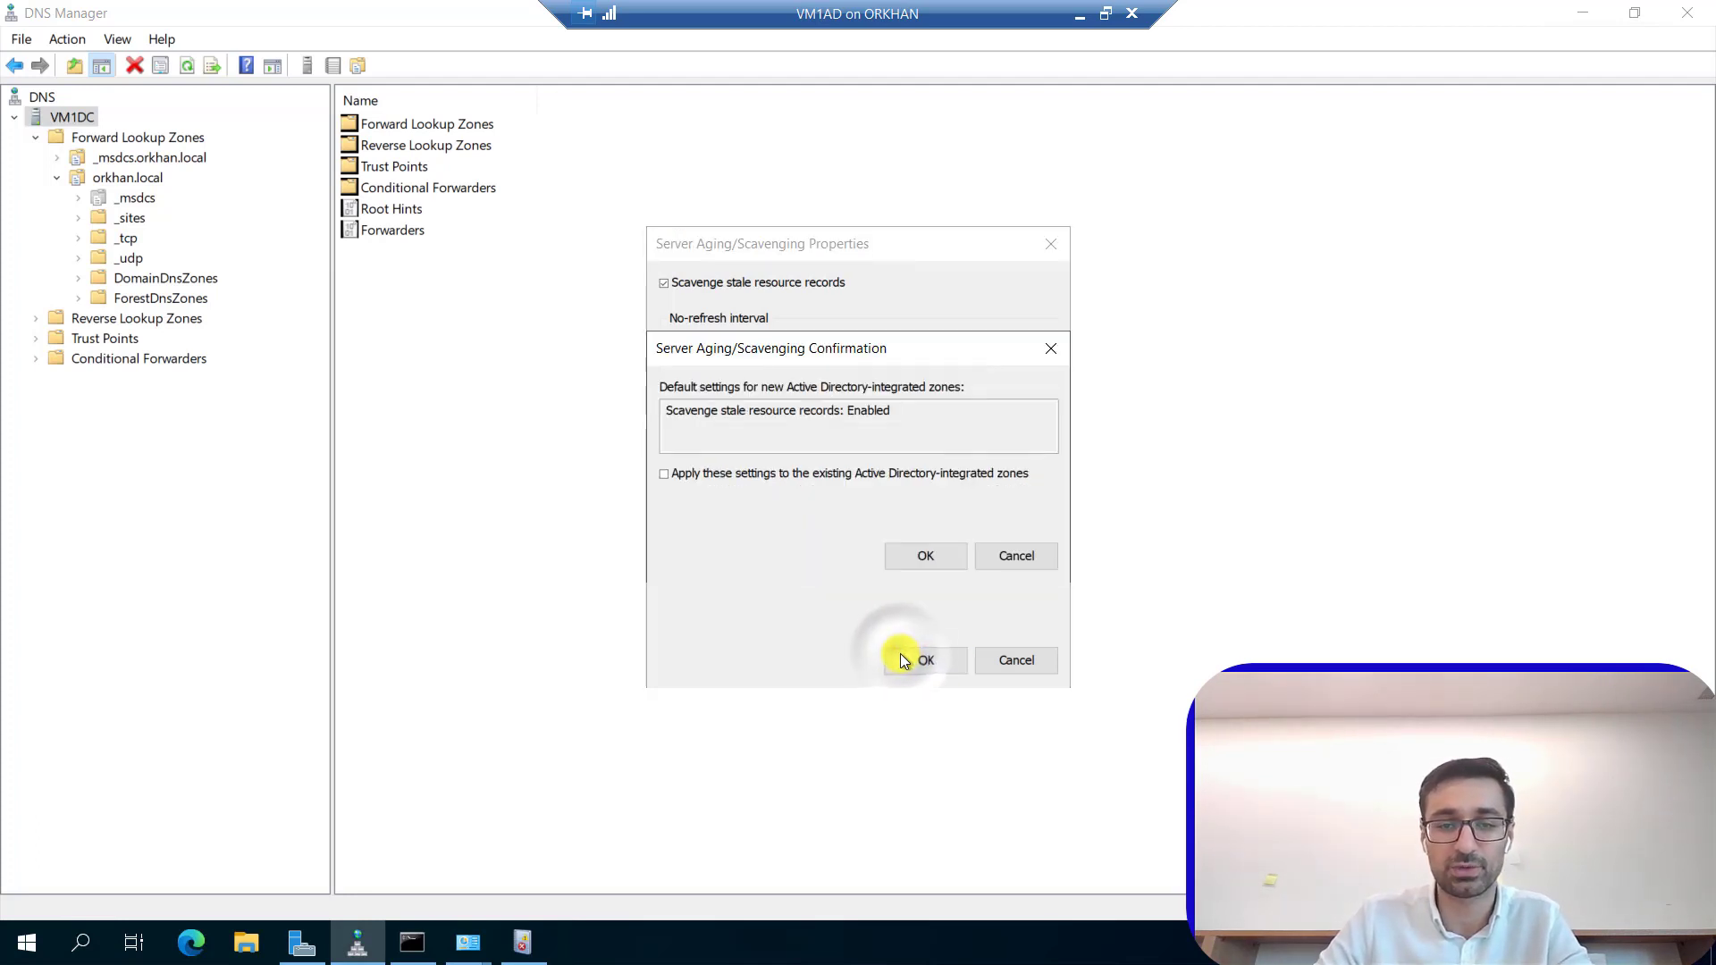
click(958, 554)
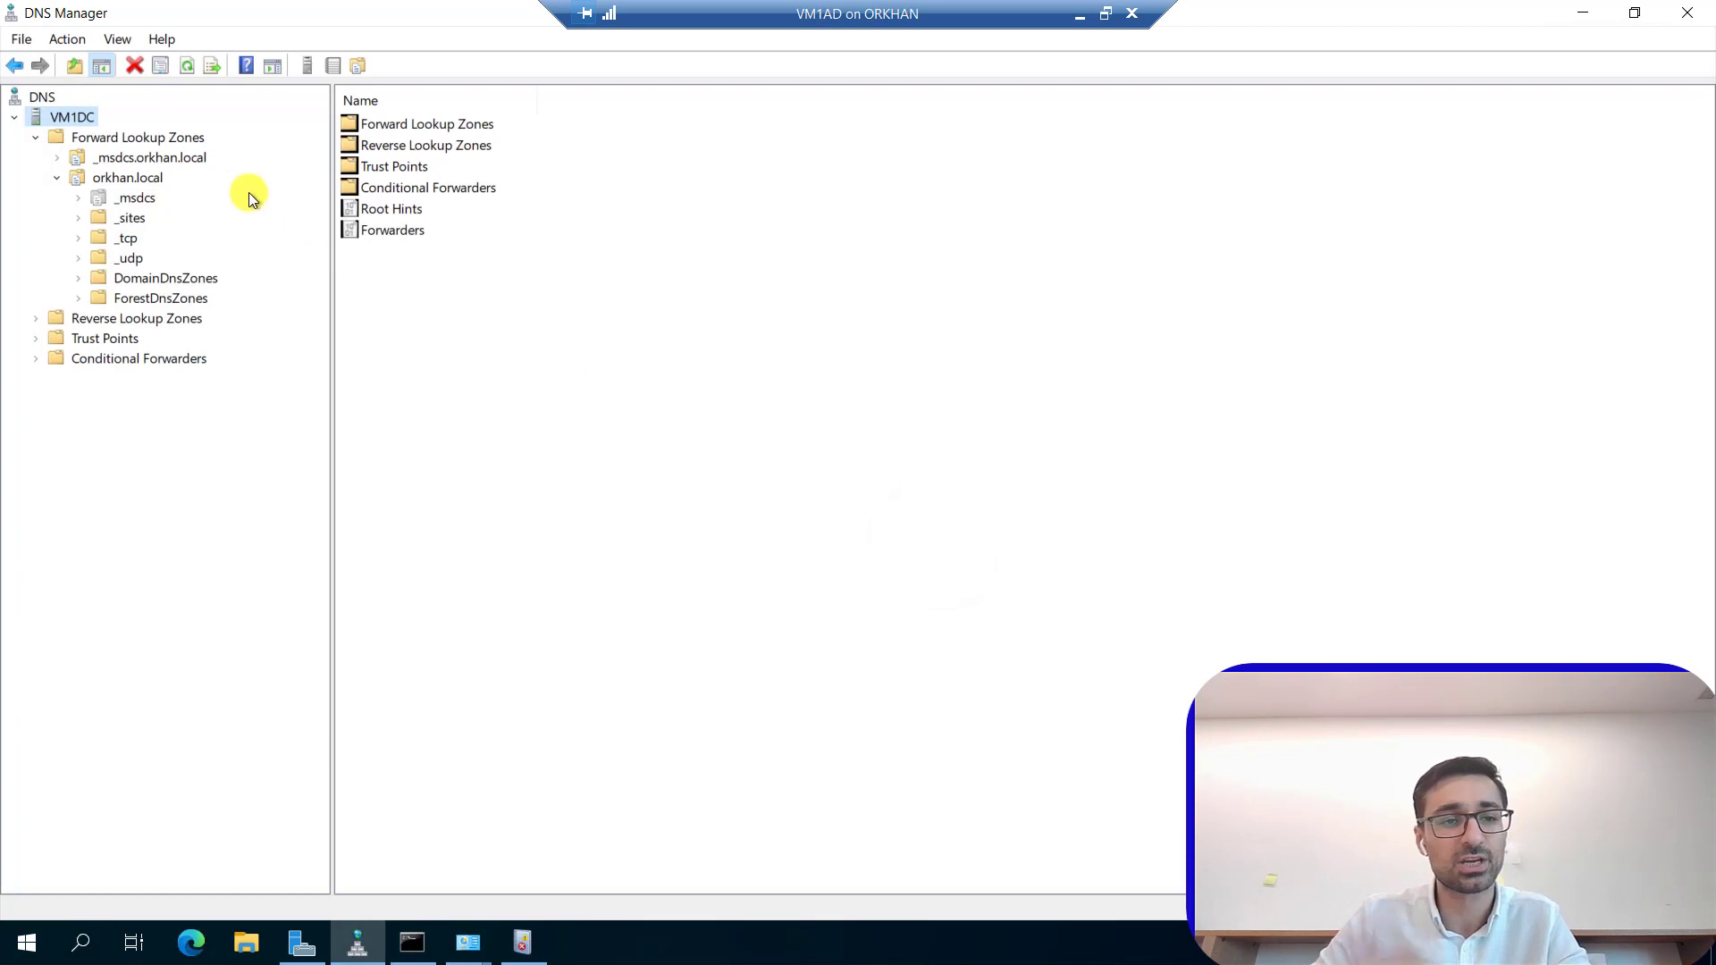
Scavenge all stale resource records on the VM1DC server, and check the records in the orkhan.local zone.
right_click(126, 180)
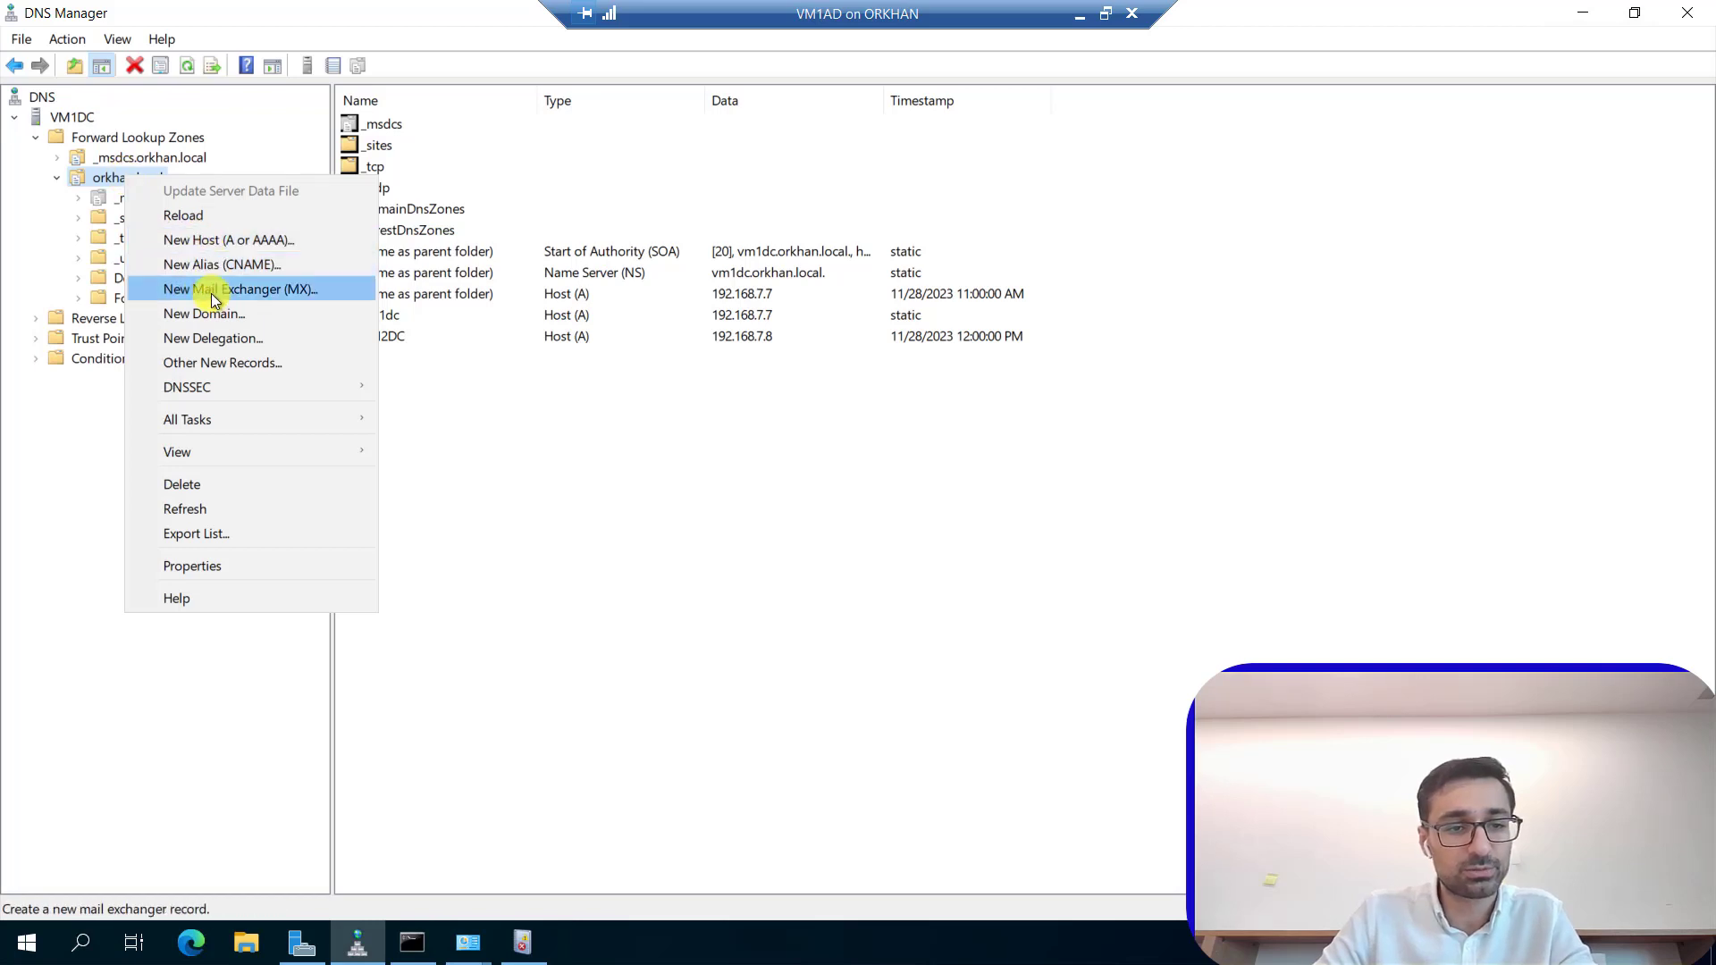
right_click(79, 120)
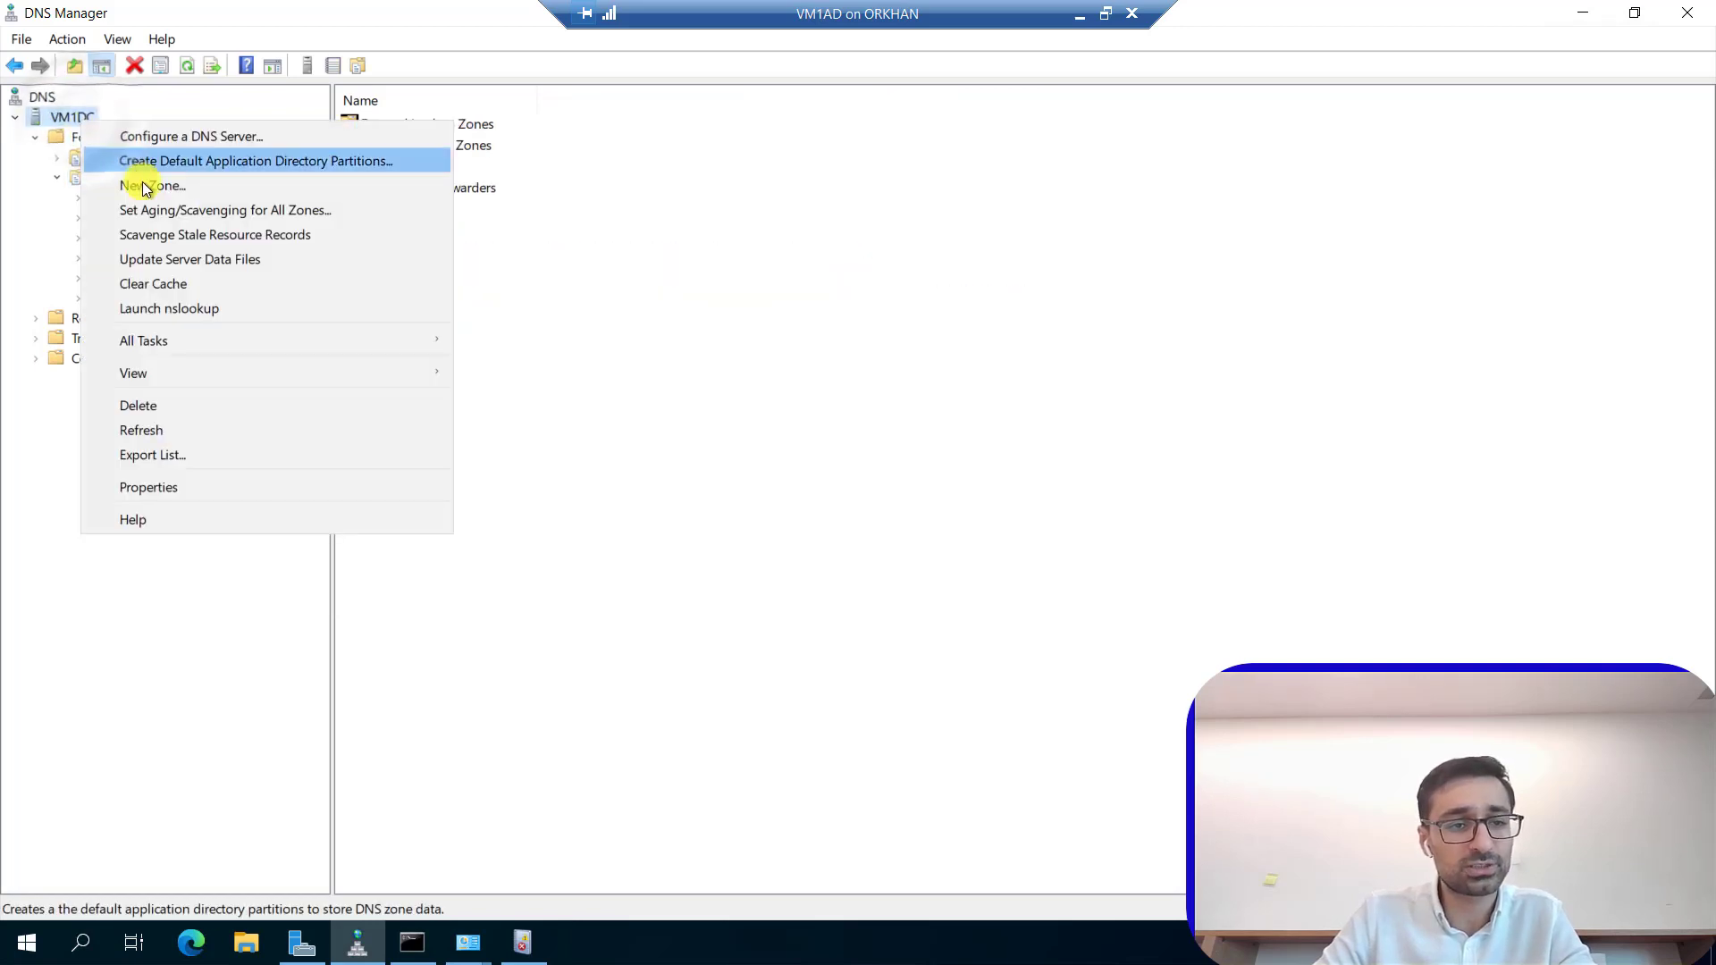
click(179, 235)
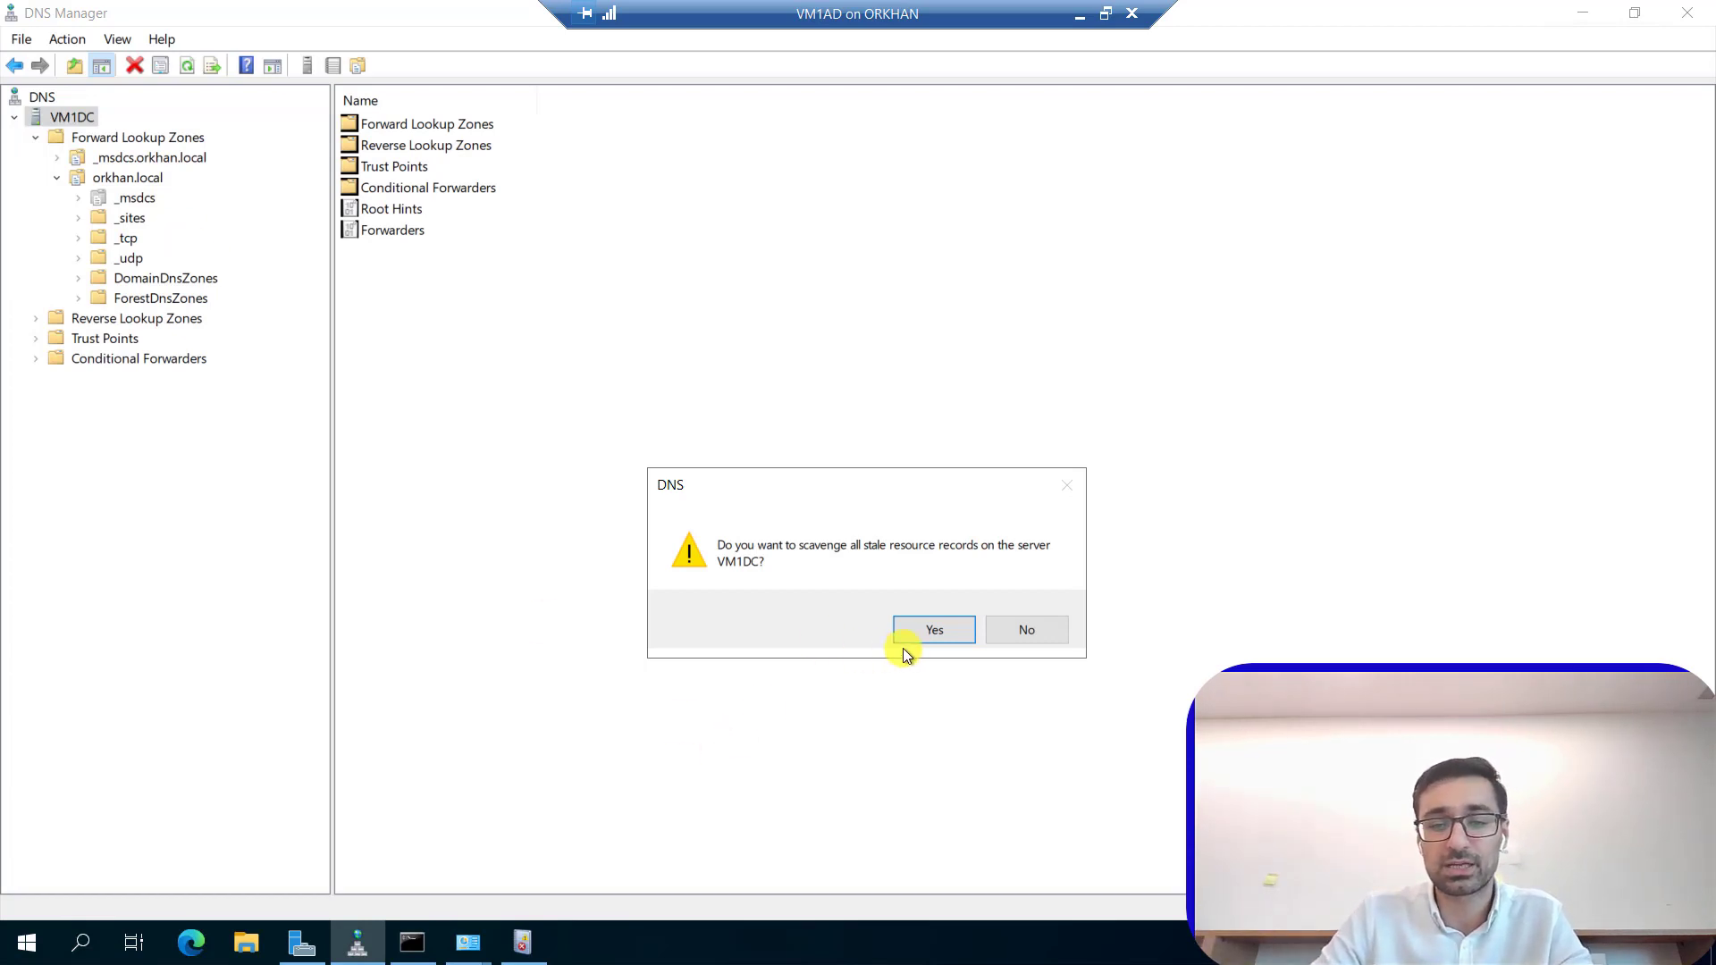
click(924, 635)
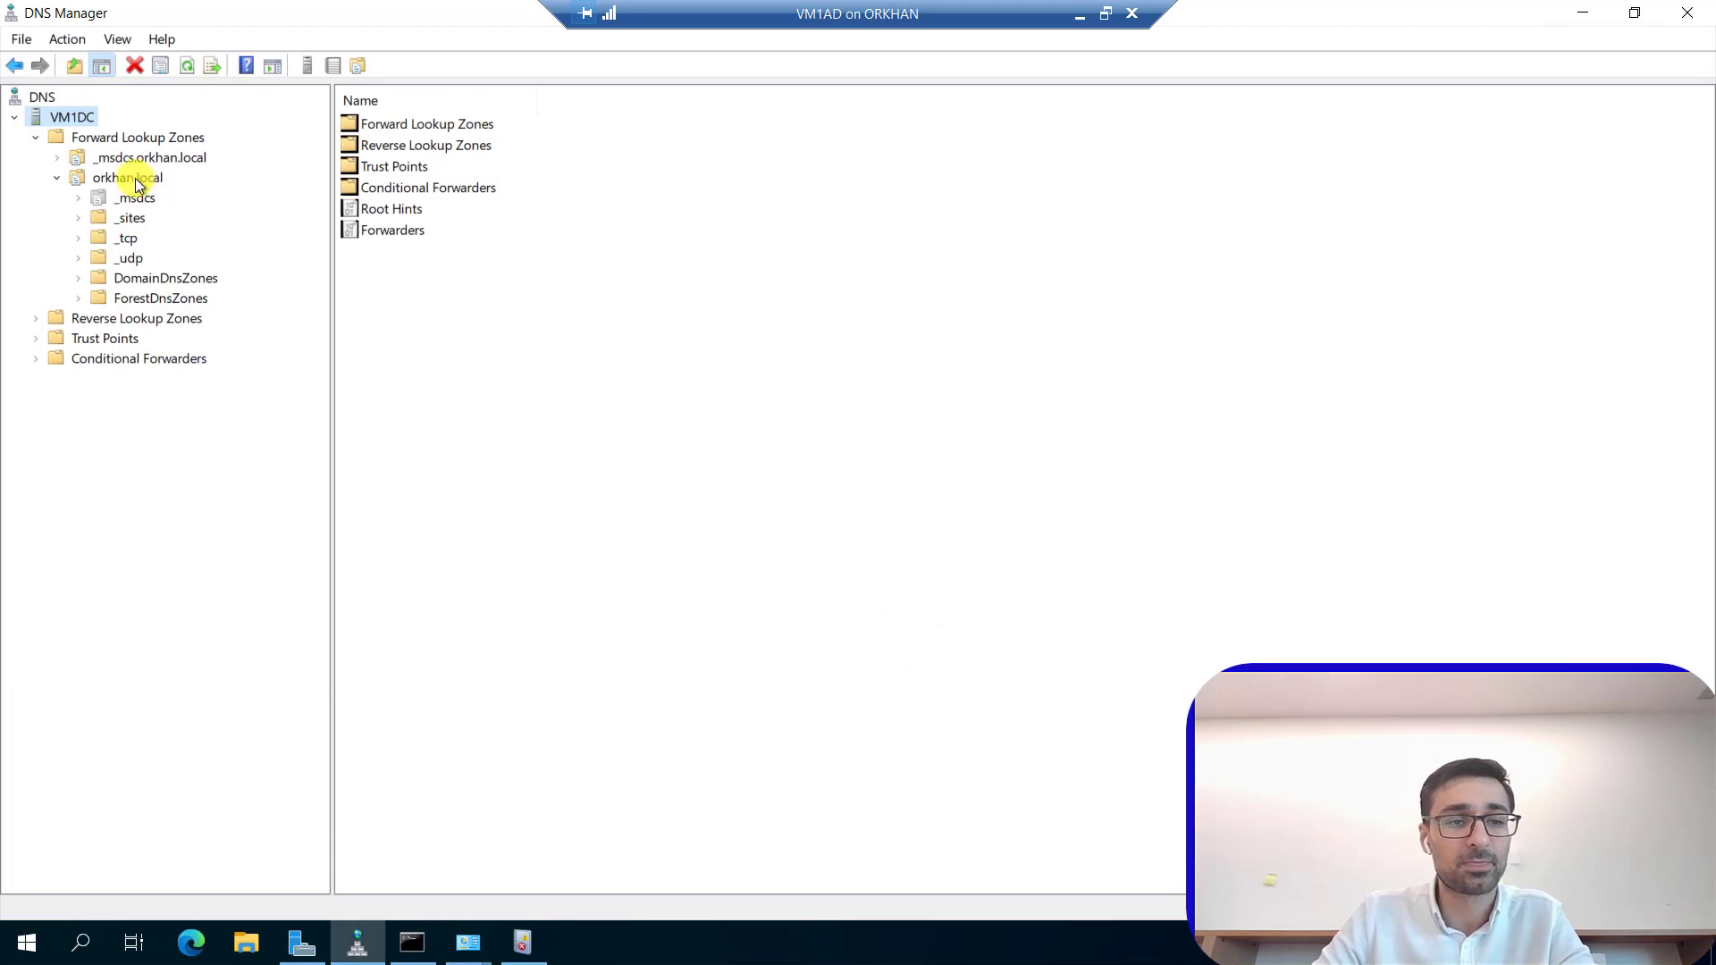
click(128, 177)
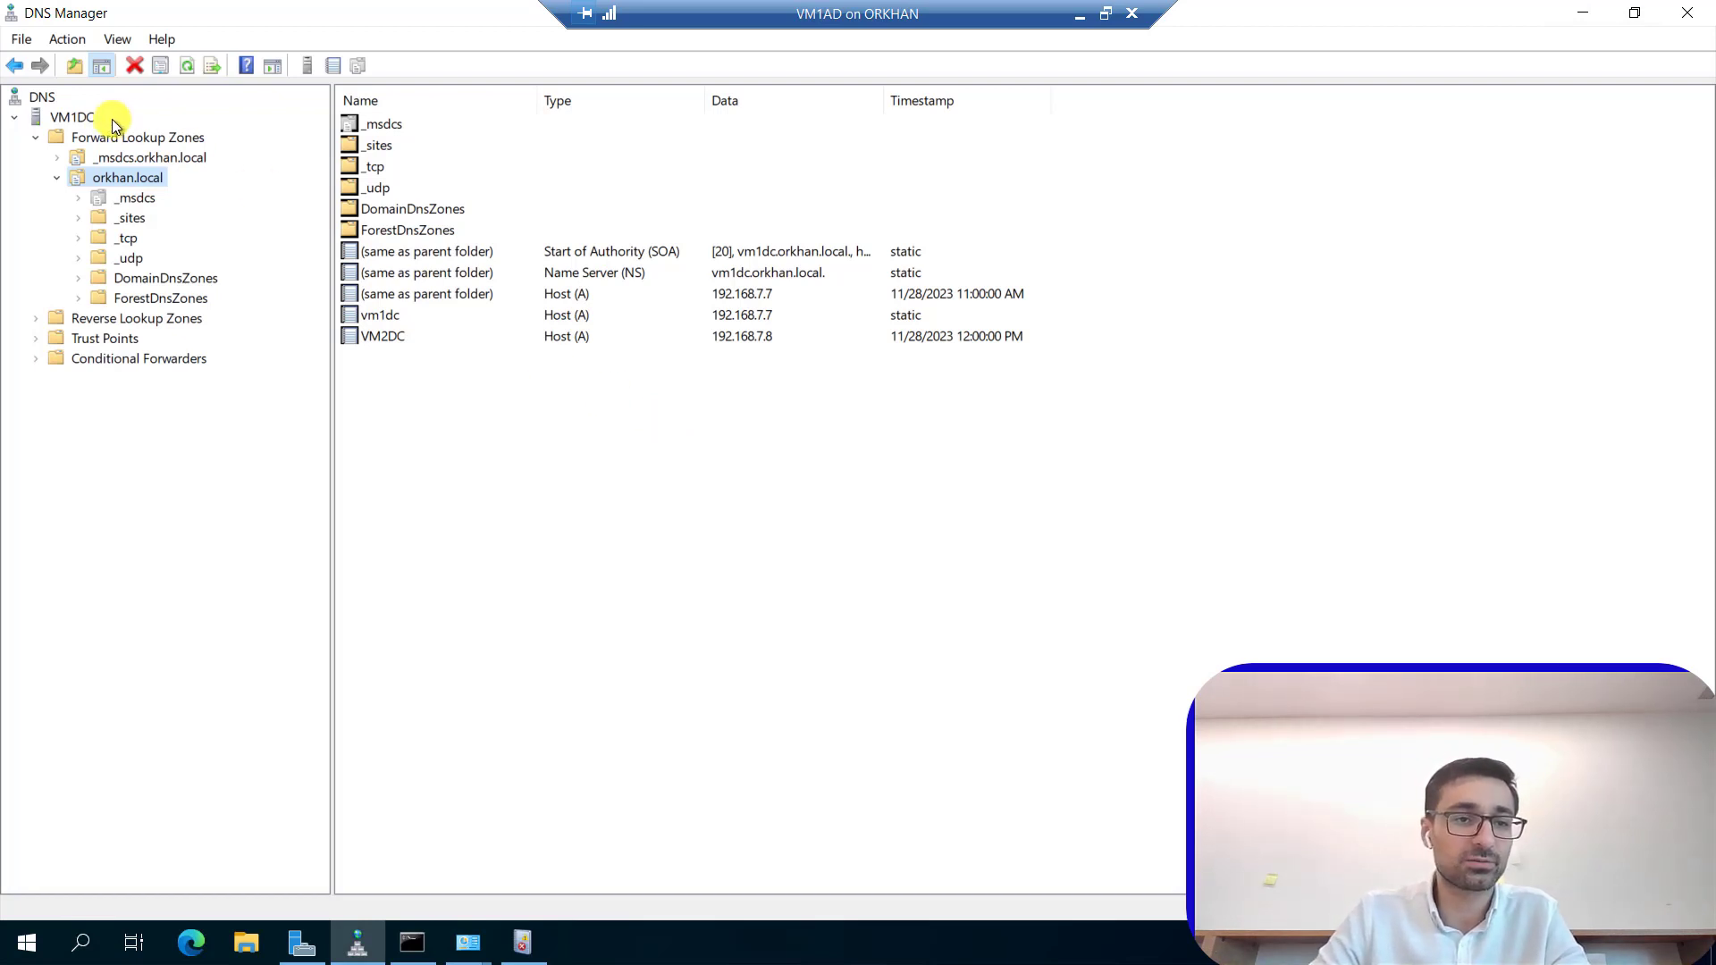
Take the VM1AD virtual machine connection out of full-screen mode to reveal Hyper-V Manager.
right_click(71, 117)
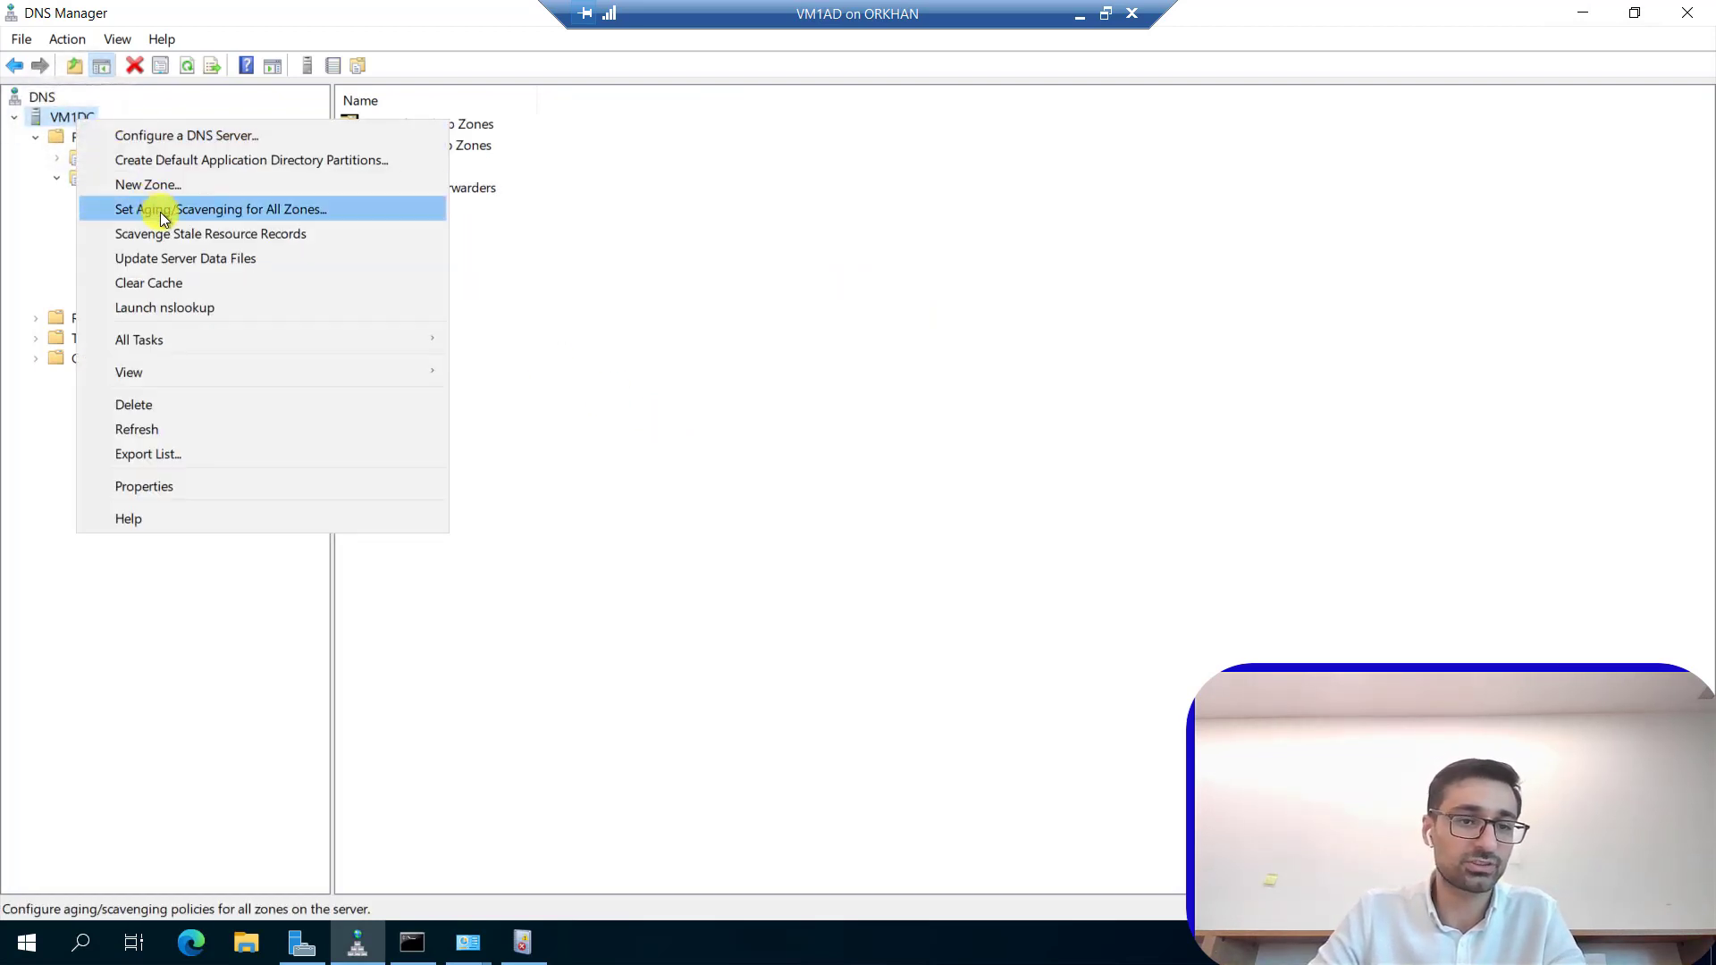
click(684, 400)
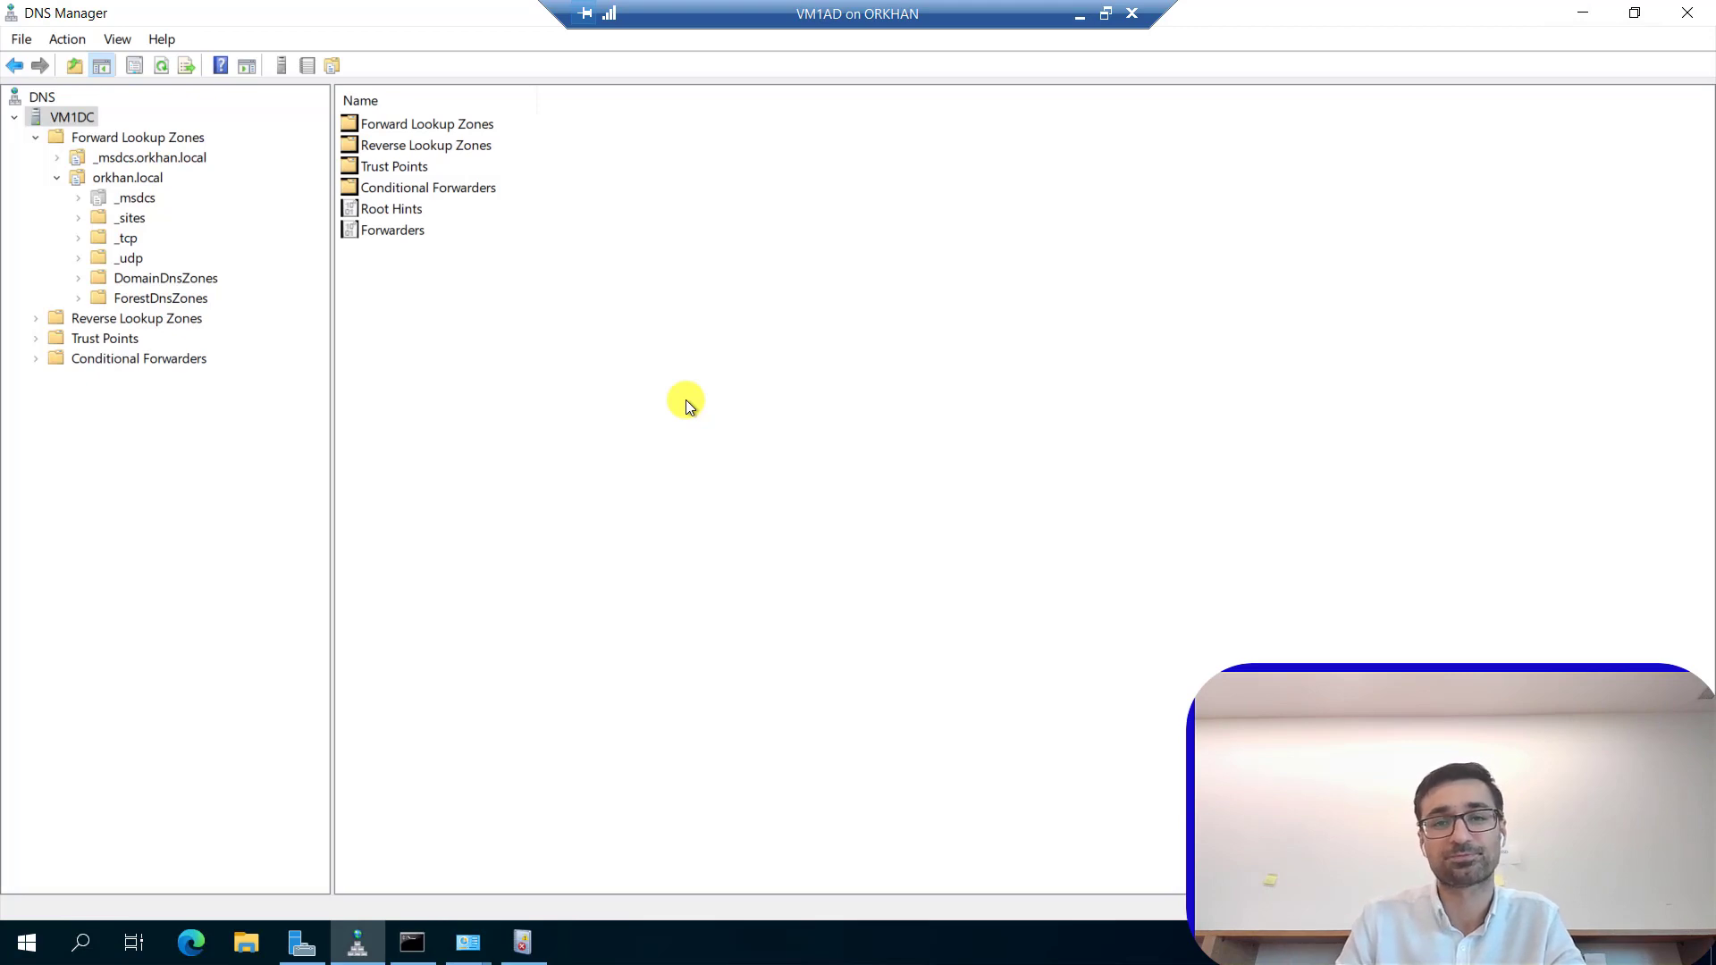
click(1106, 12)
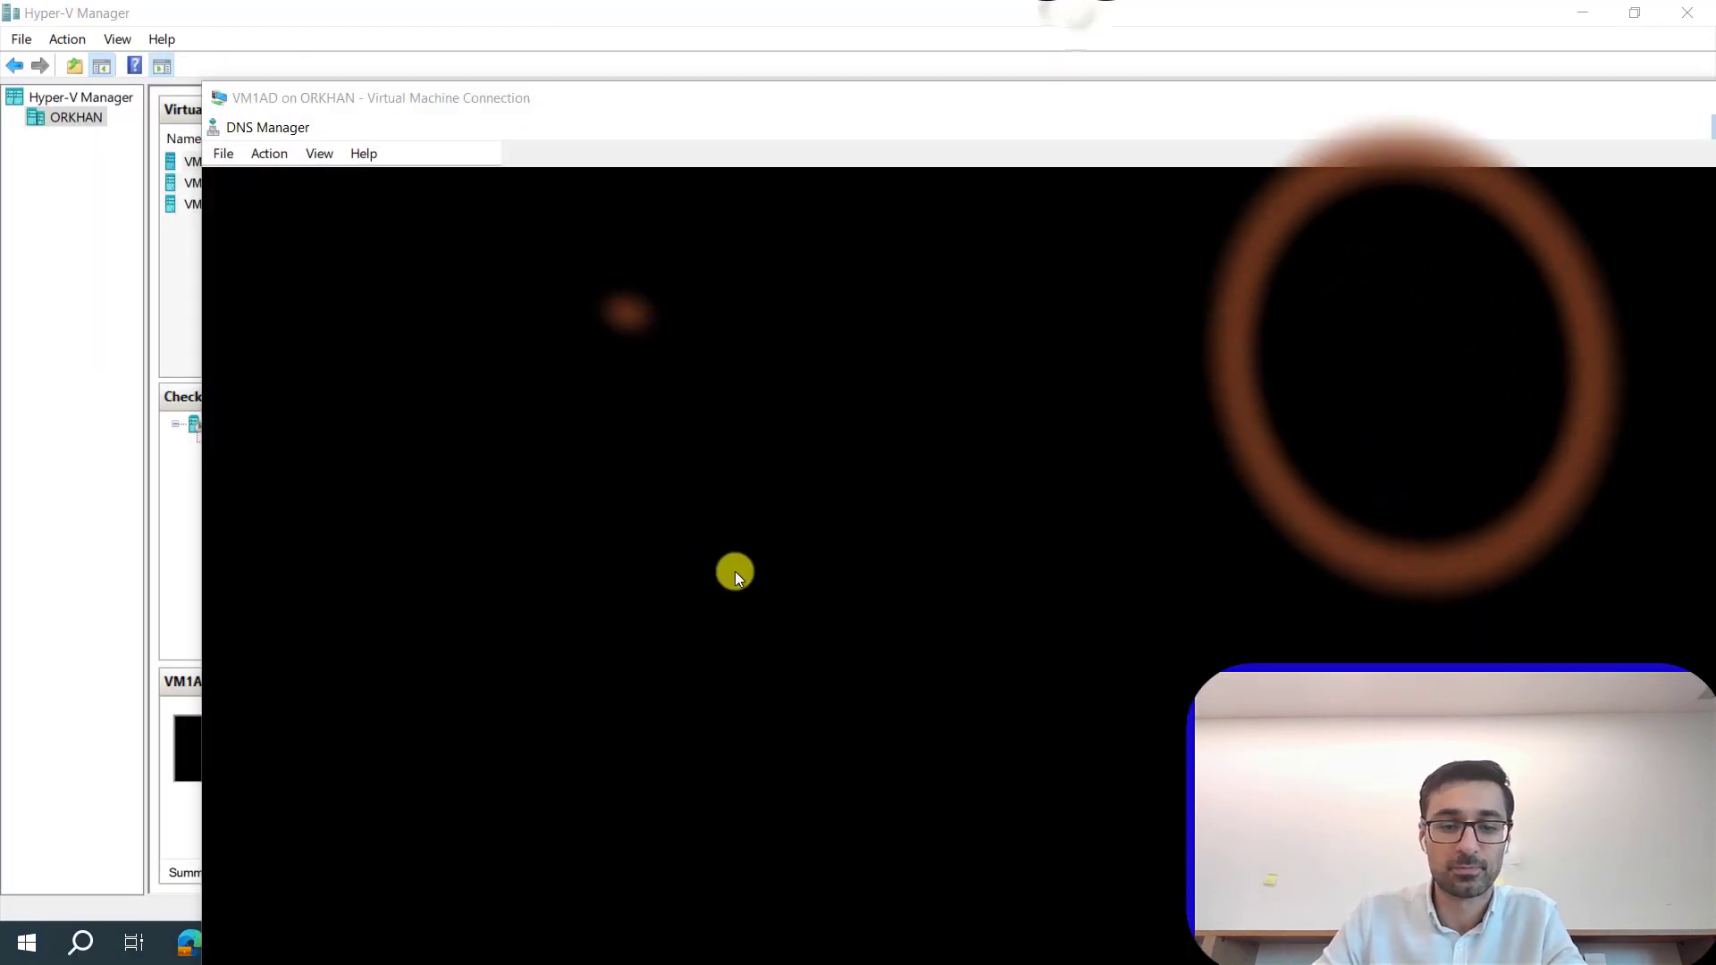